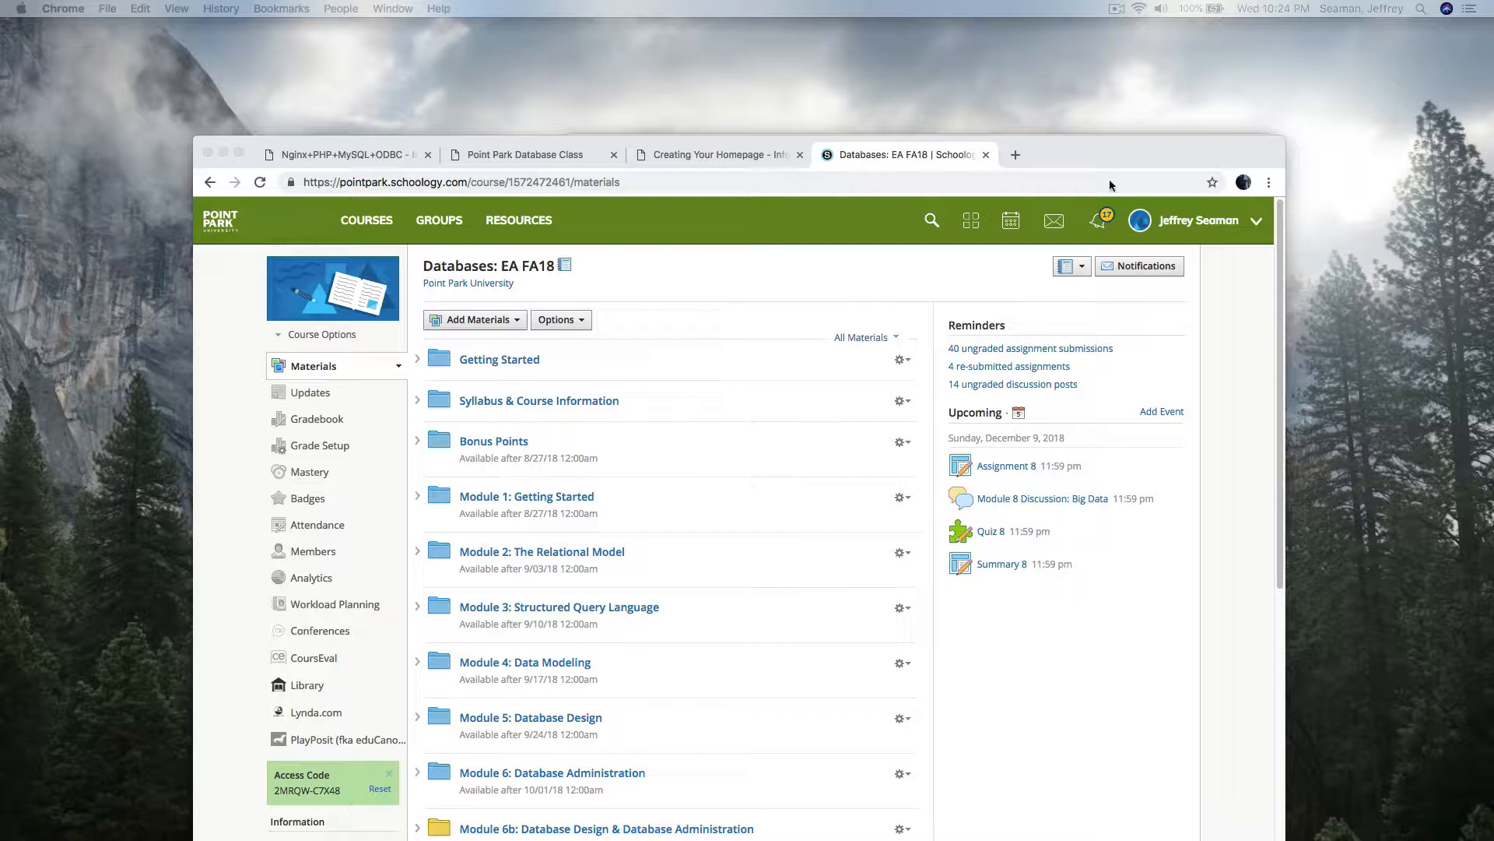
Open atom.io in a new Chrome tab.
{"action": "left_click", "coordinate": [1020, 155]}
{"action": "type", "text": "a"}
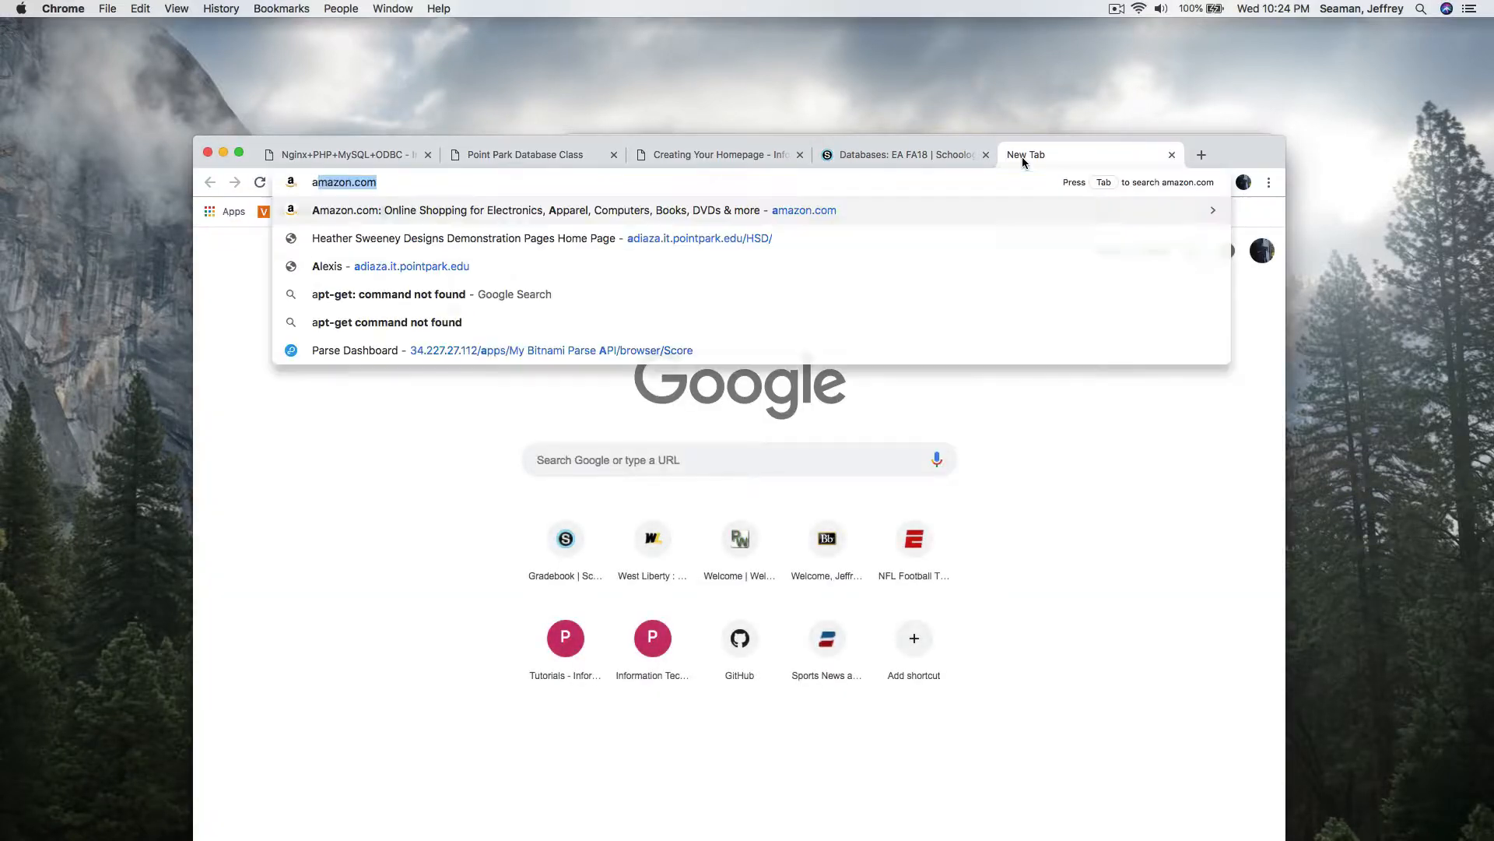
{"action": "type", "text": "tom.io"}
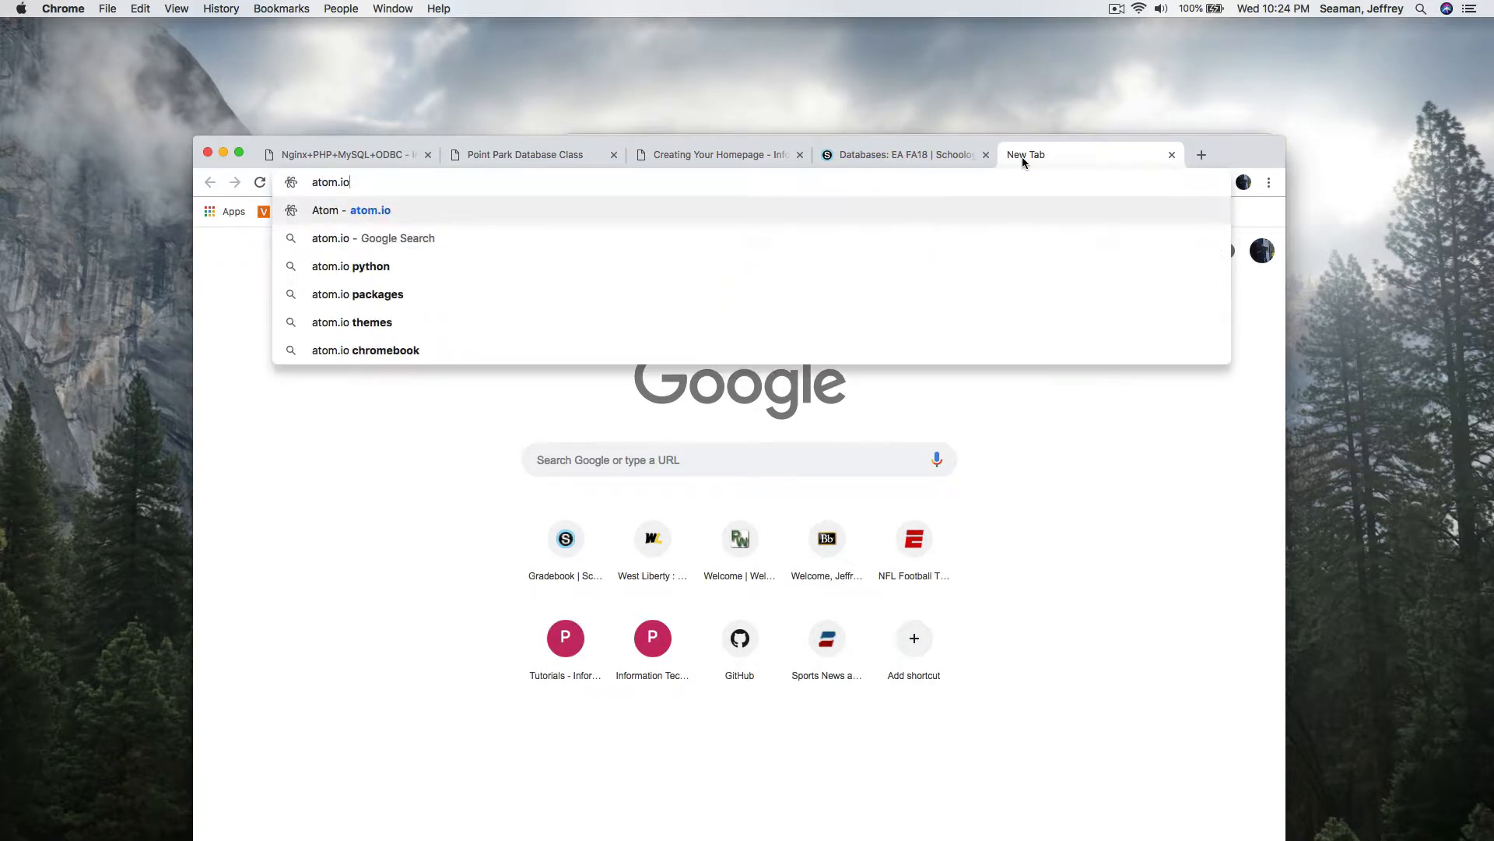
{"action": "key", "text": "Return"}
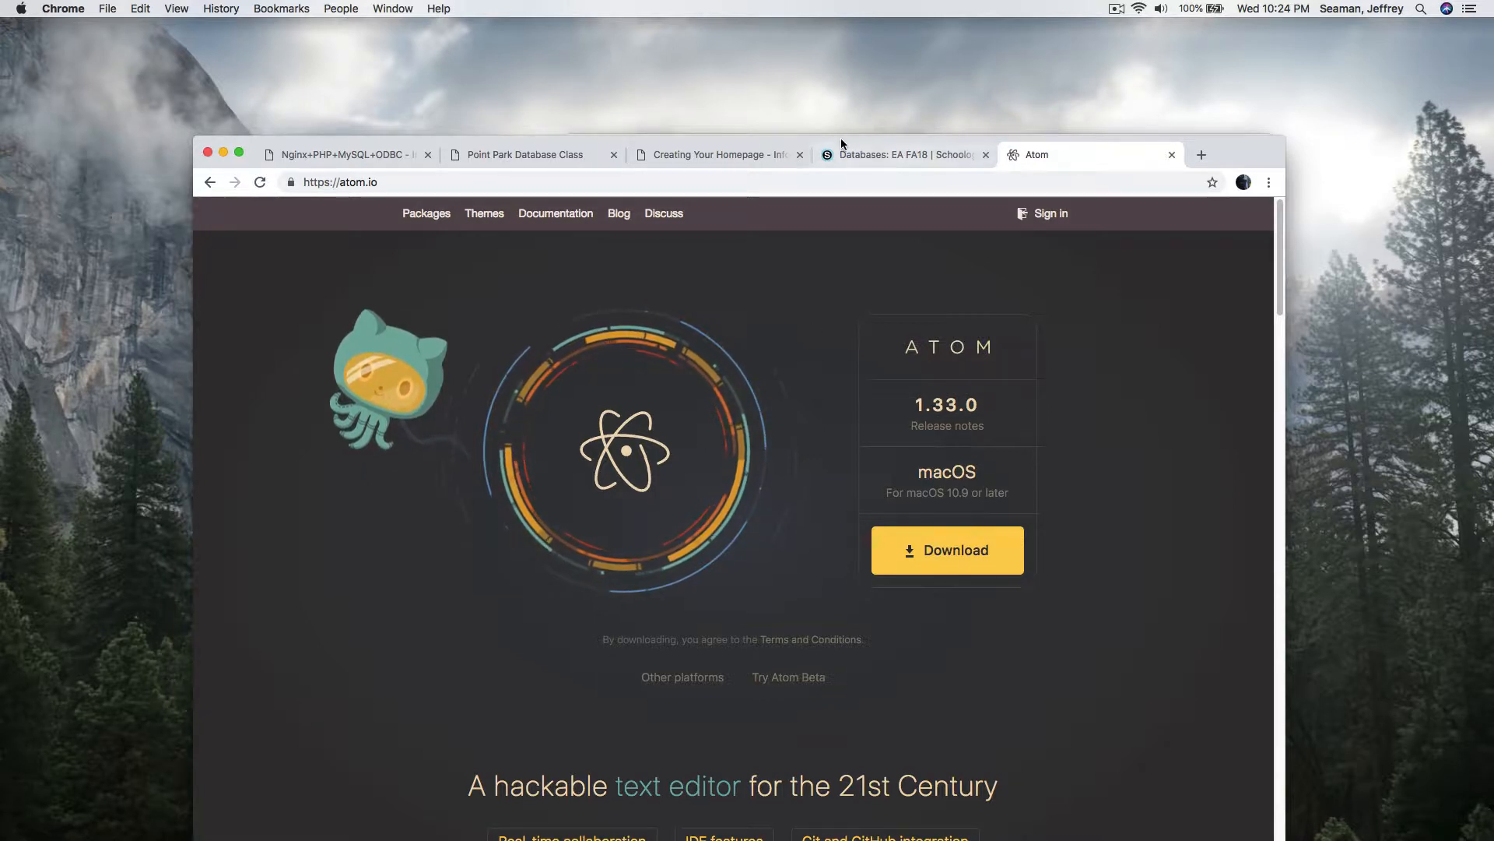
Download HSD.tar.gz from the Module 7 course materials and show all downloads.
{"action": "left_click", "coordinate": [856, 152]}
{"action": "scroll", "coordinate": [660, 339], "scroll_direction": "down", "scroll_amount": 3}
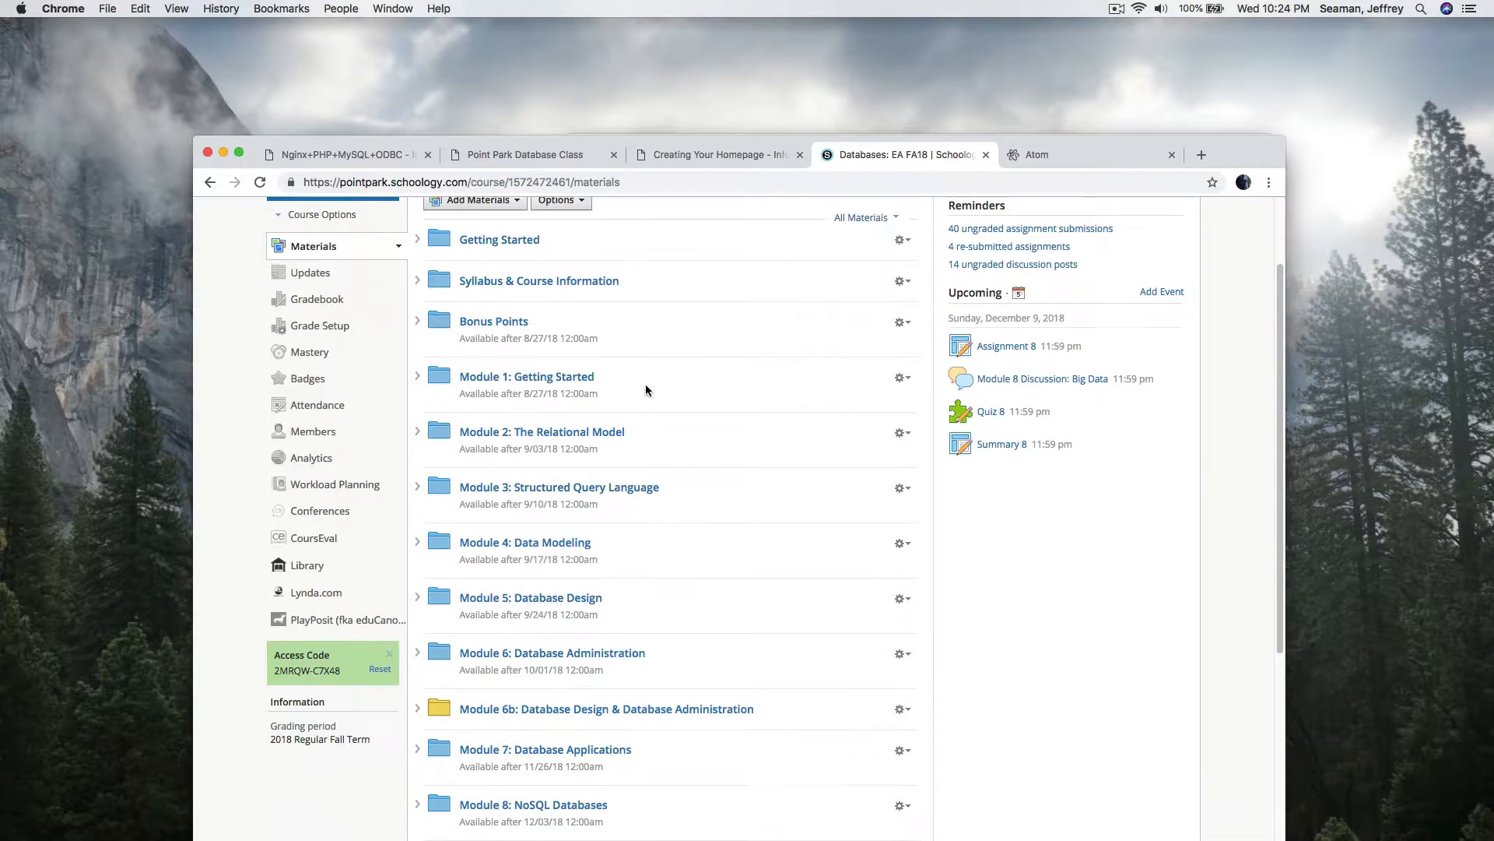
{"action": "left_click", "coordinate": [543, 750]}
{"action": "scroll", "coordinate": [602, 519], "scroll_direction": "down", "scroll_amount": 5}
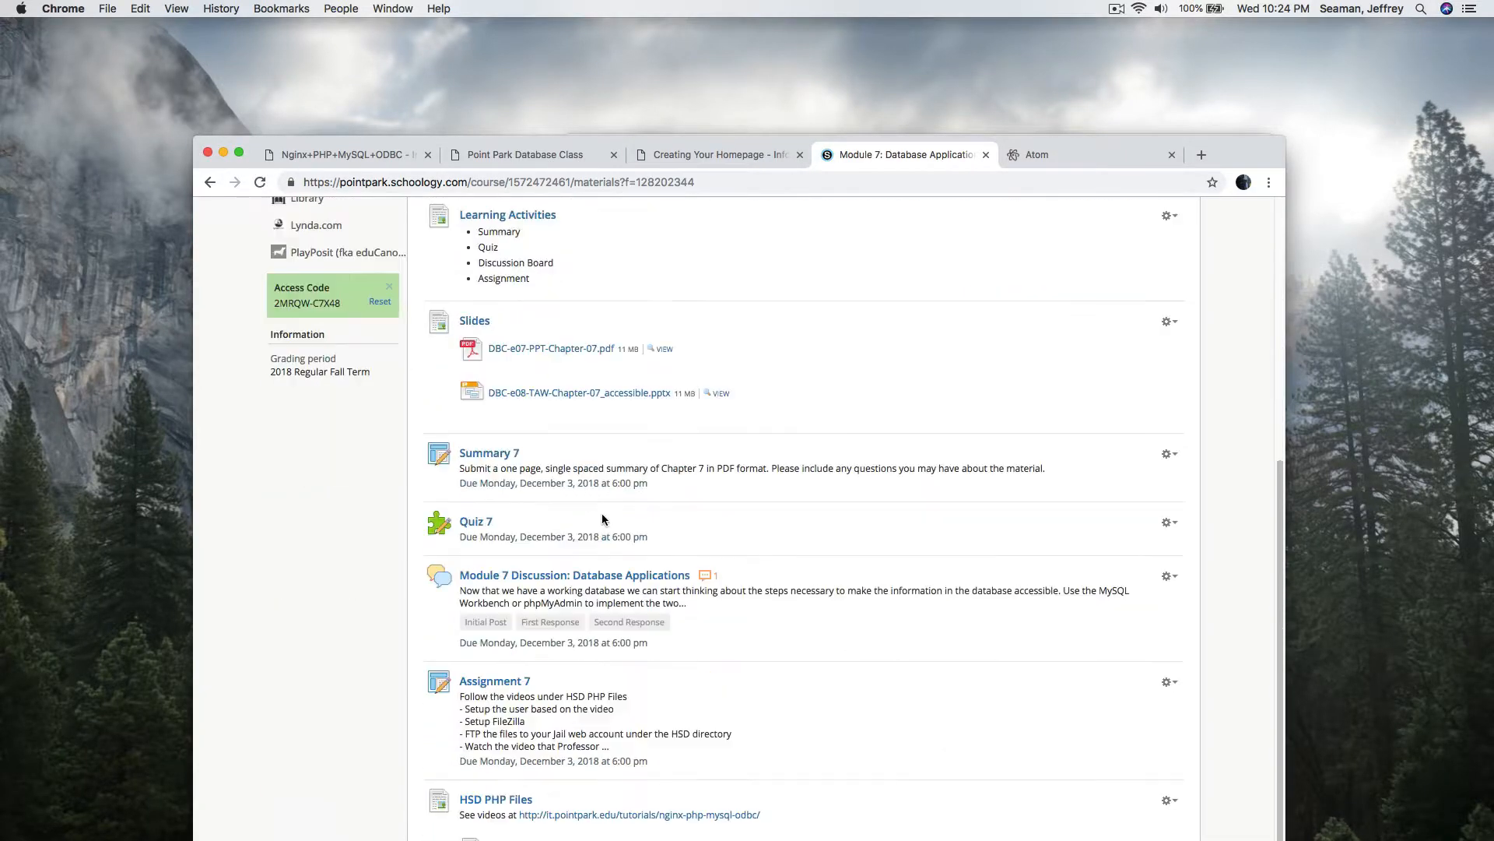
{"action": "scroll", "coordinate": [610, 539], "scroll_direction": "down", "scroll_amount": 4}
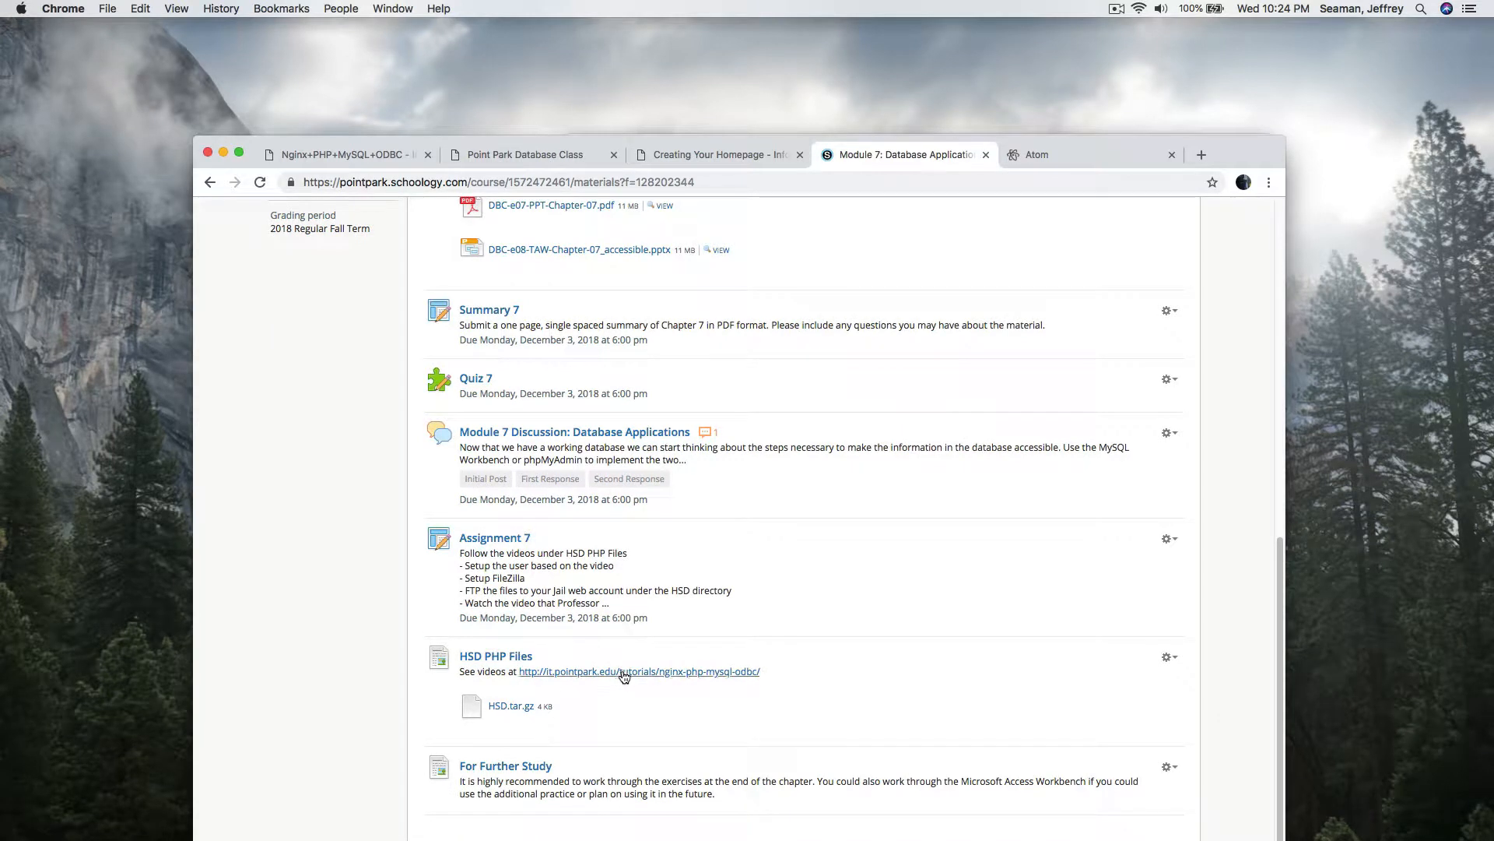
{"action": "left_click", "coordinate": [514, 711]}
{"action": "left_click_drag", "start_coordinate": [1094, 138], "coordinate": [1090, 57]}
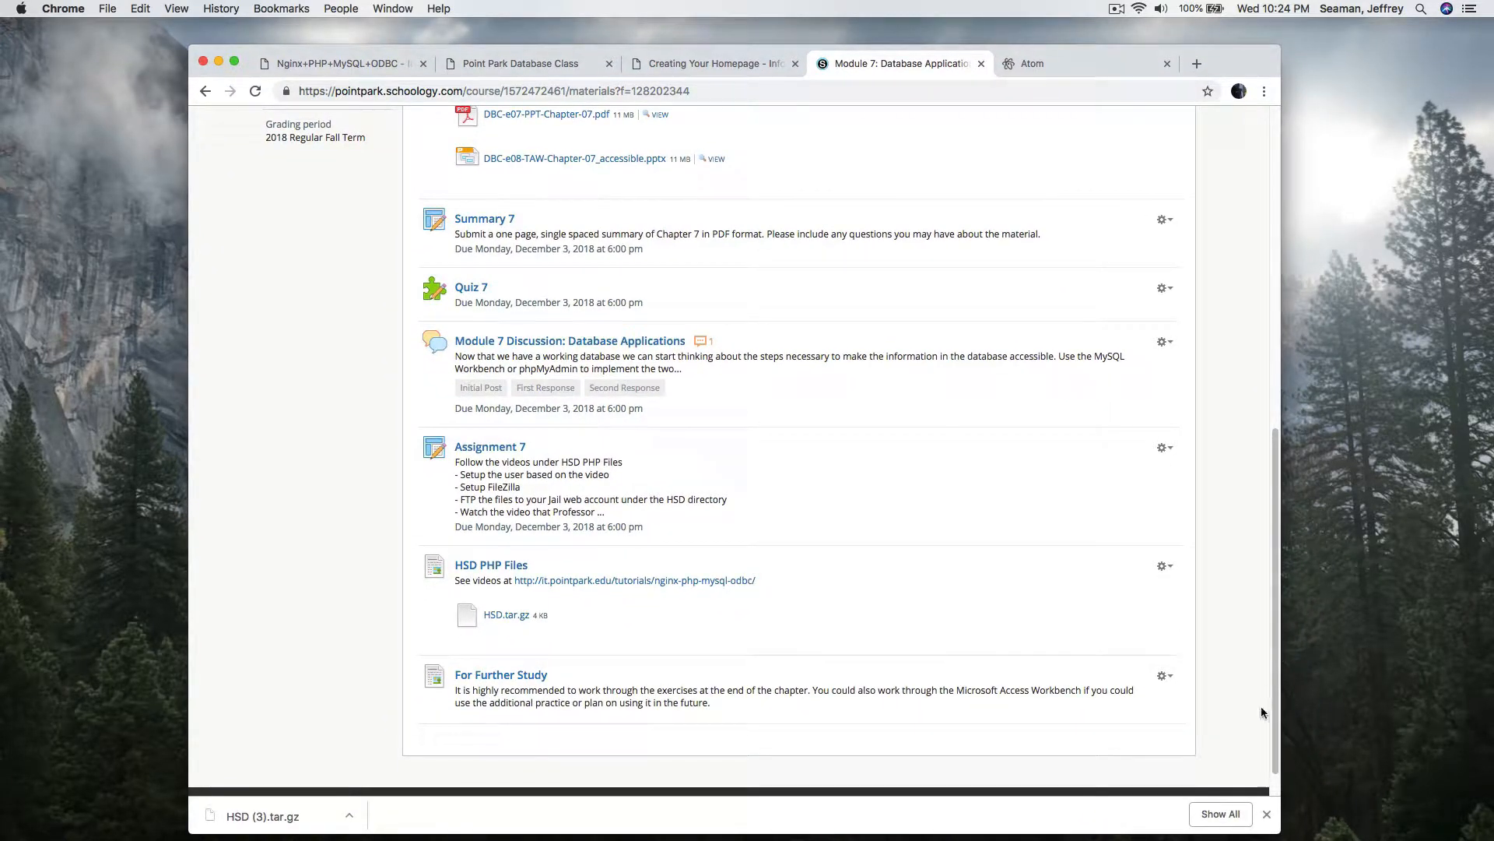
{"action": "left_click", "coordinate": [1219, 814]}
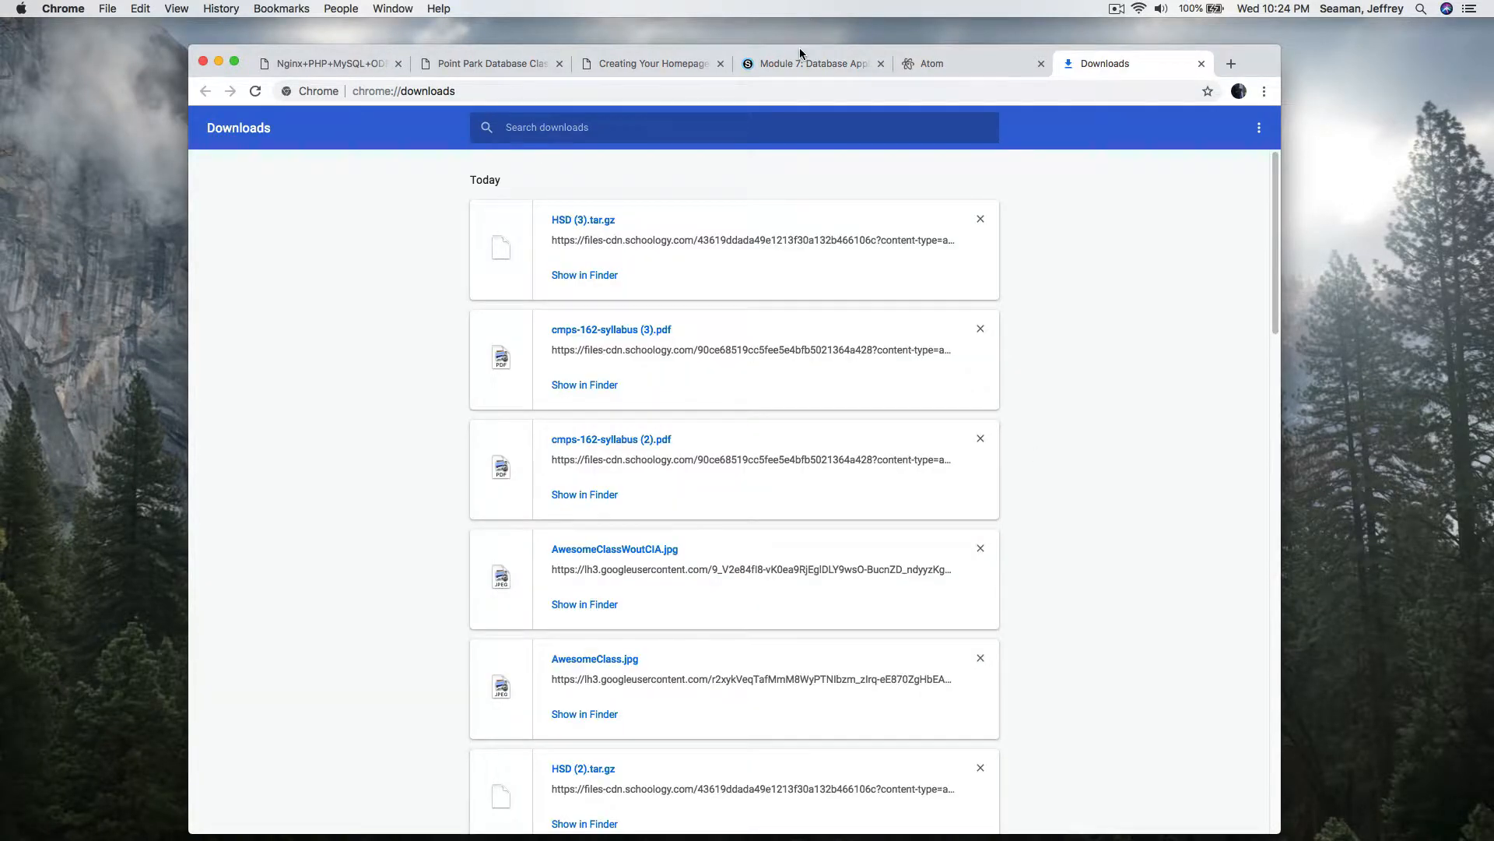
Minimize Chrome with Cmd+M to reveal the Terminal session.
{"action": "key", "text": "super+m"}
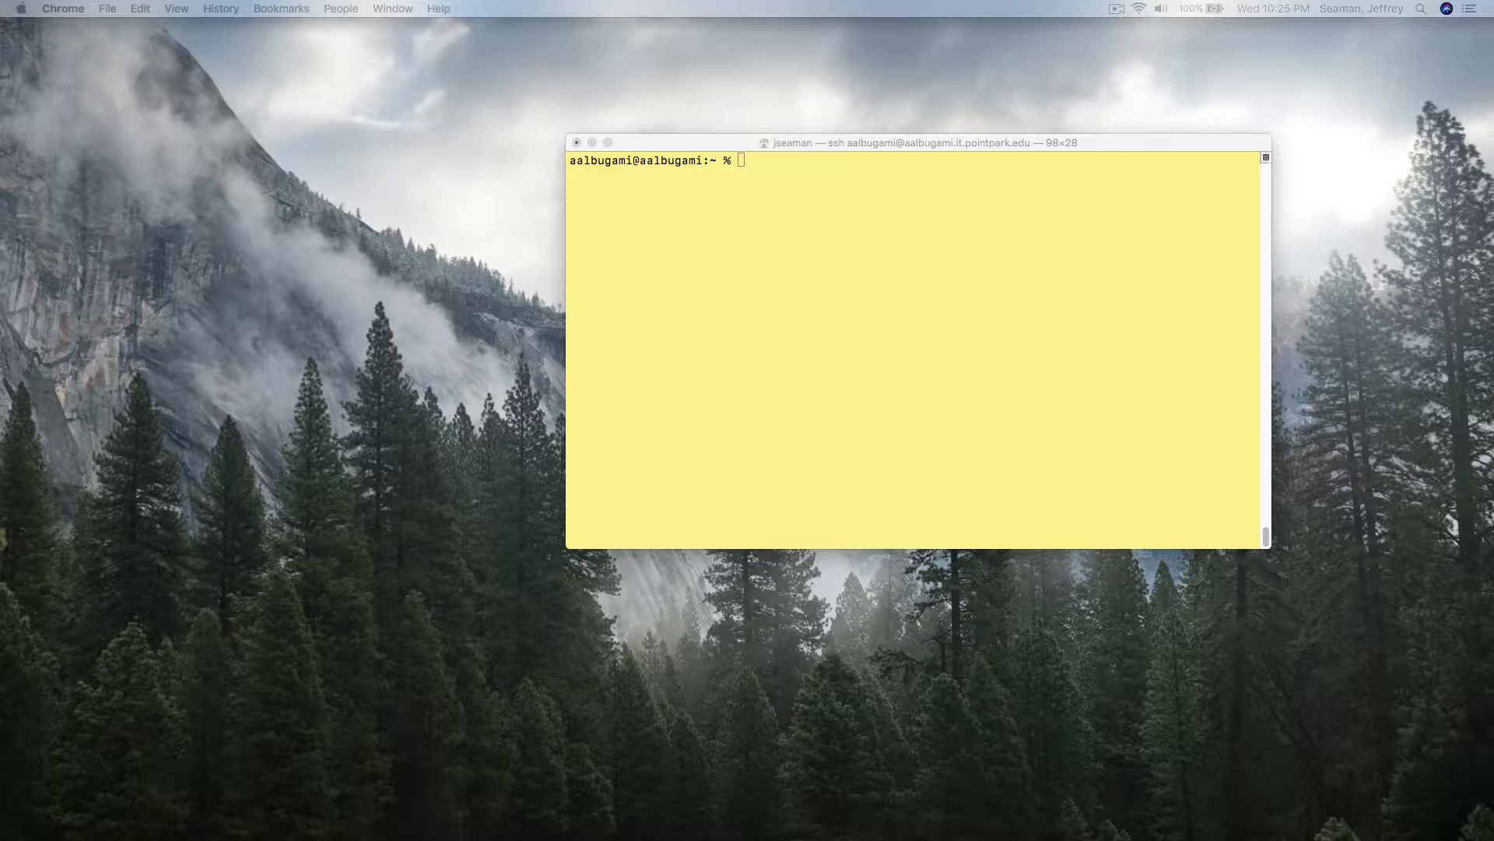
Paste the copied folder into the HSD Files window.
{"action": "left_click_drag", "start_coordinate": [1393, 165], "coordinate": [563, 154]}
{"action": "right_click", "coordinate": [736, 319]}
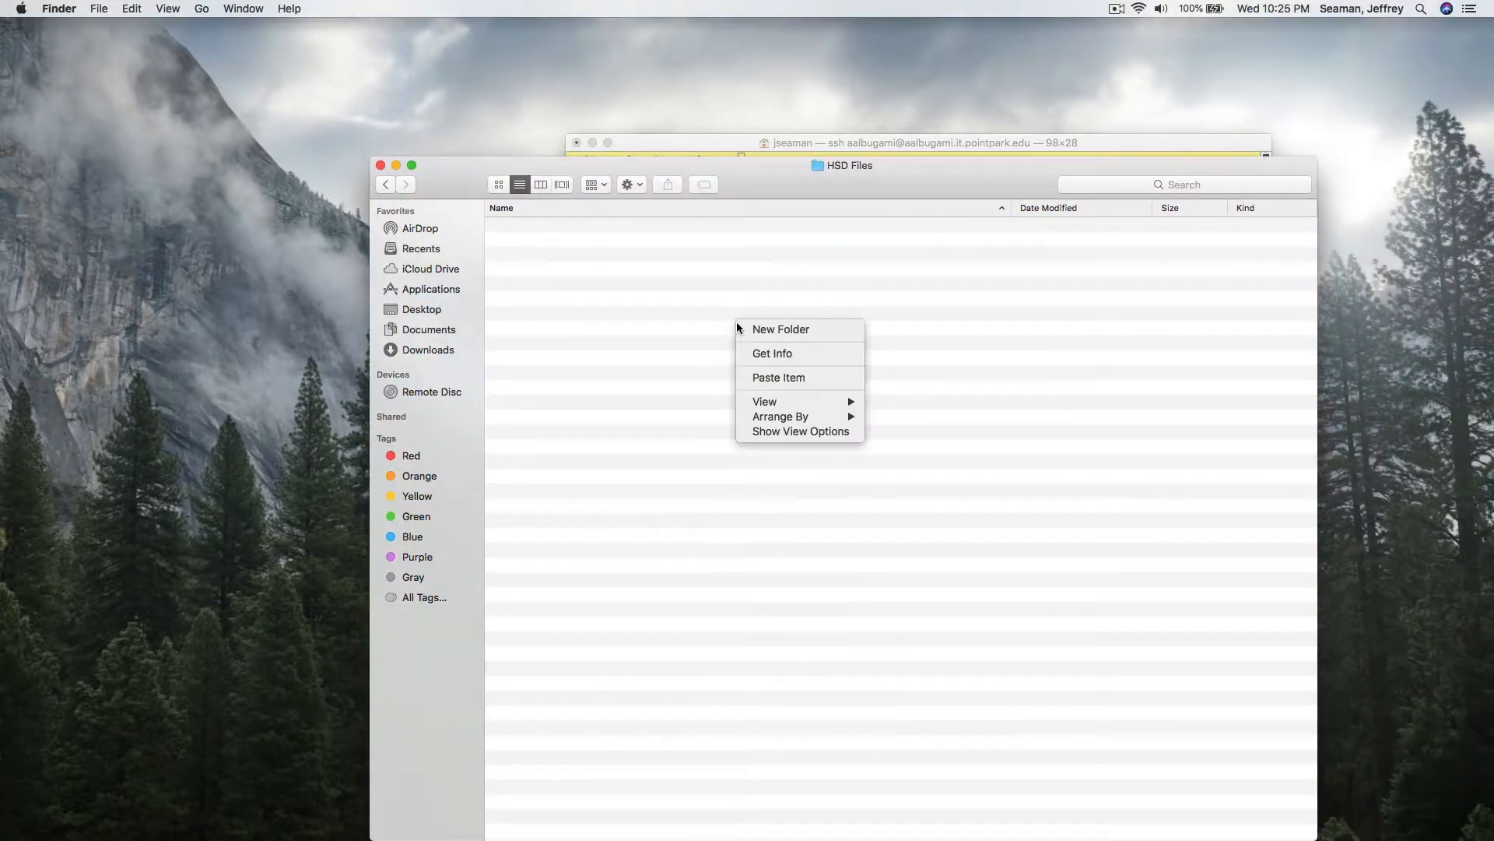
{"action": "left_click", "coordinate": [781, 378]}
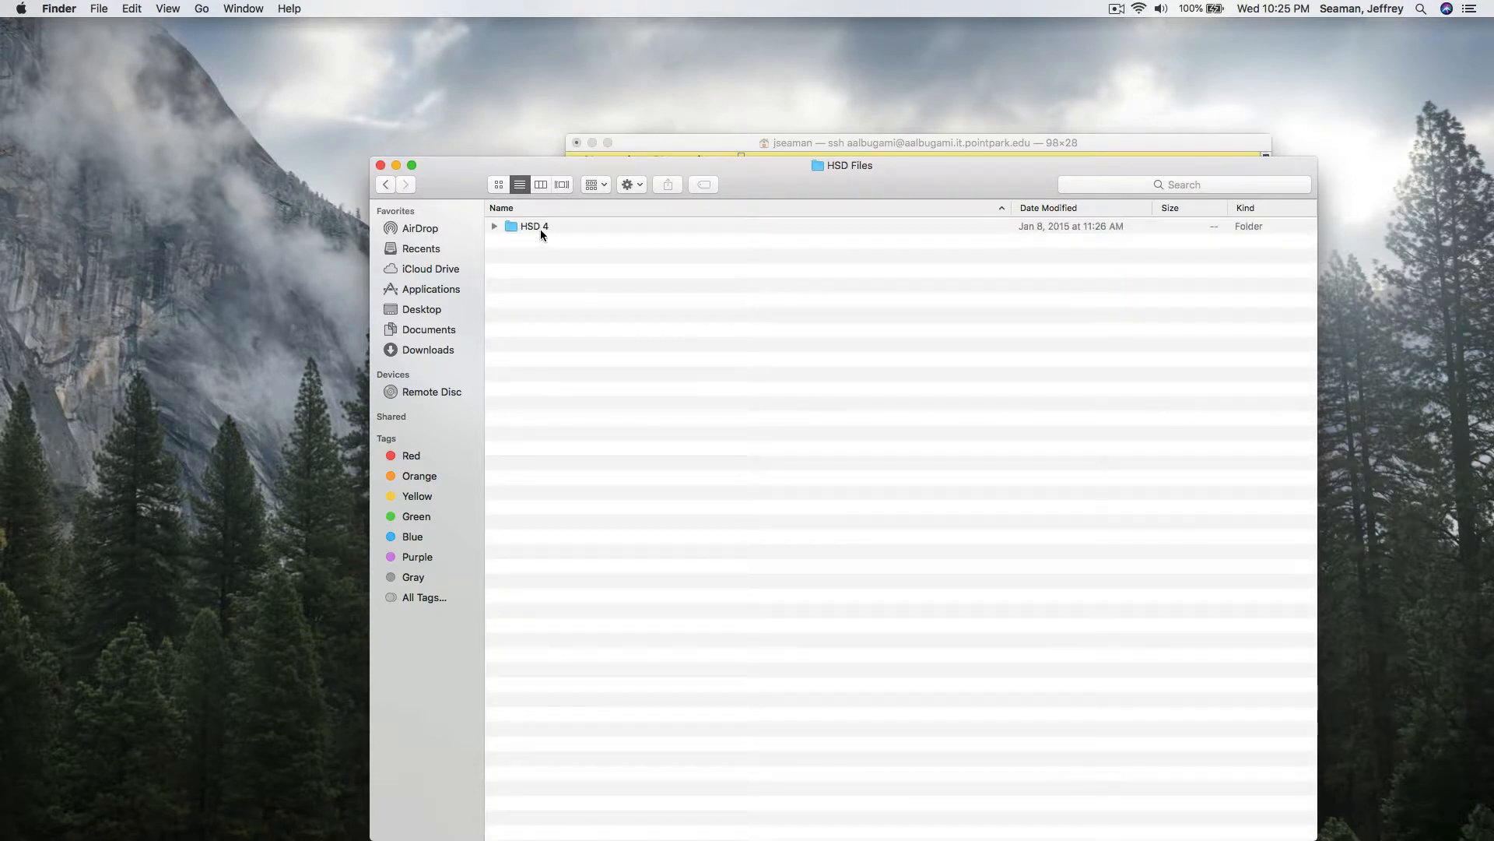
Rename the pasted folder from HSD 4 to HSD.
{"action": "left_click", "coordinate": [545, 227]}
{"action": "key", "text": "Return"}
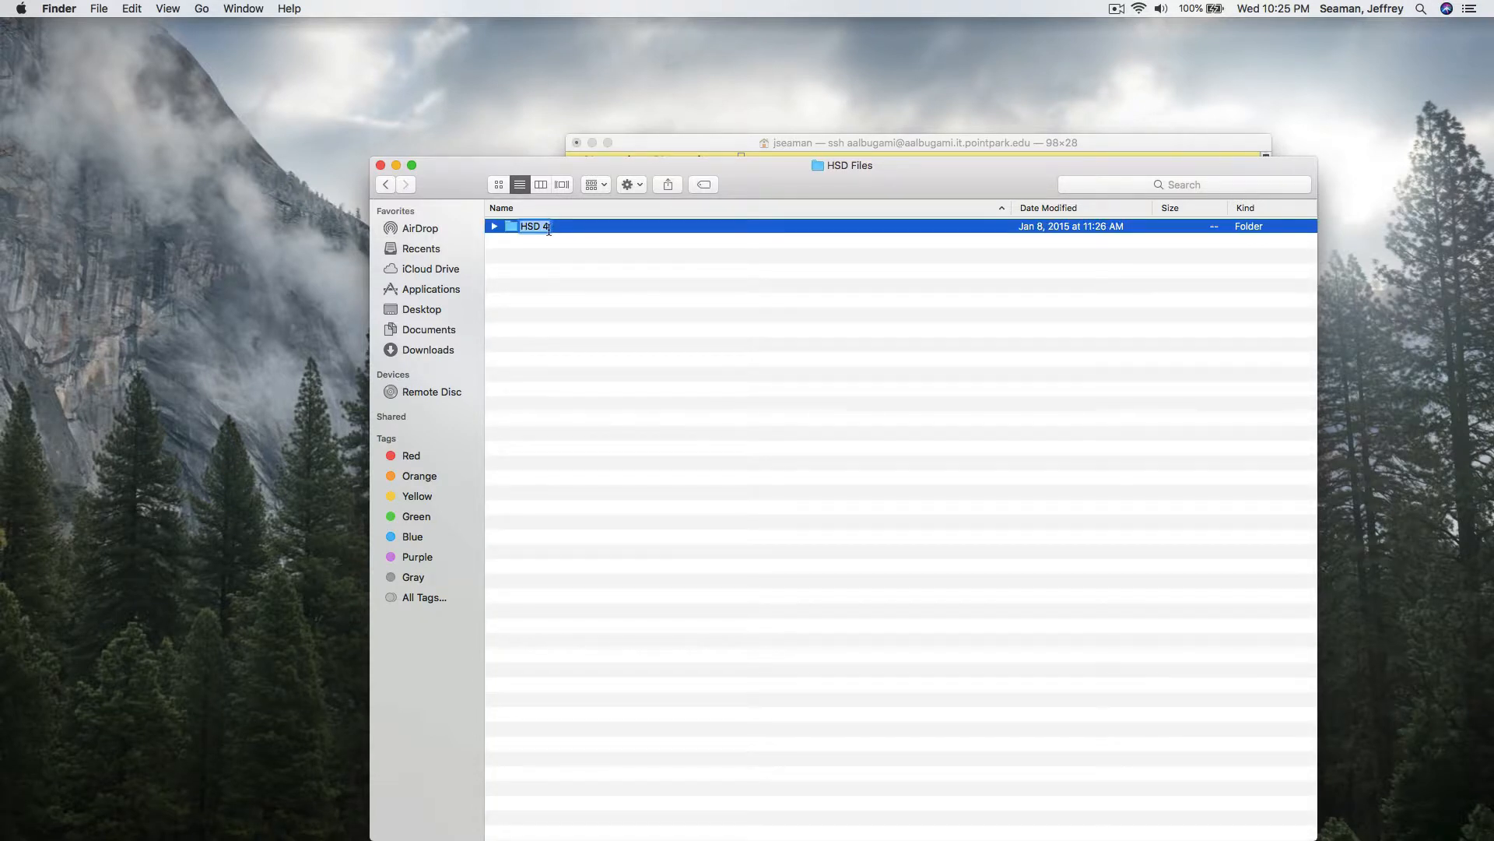
{"action": "type", "text": "HSD"}
{"action": "key", "text": "Return"}
{"action": "left_click_drag", "start_coordinate": [632, 165], "coordinate": [522, 150]}
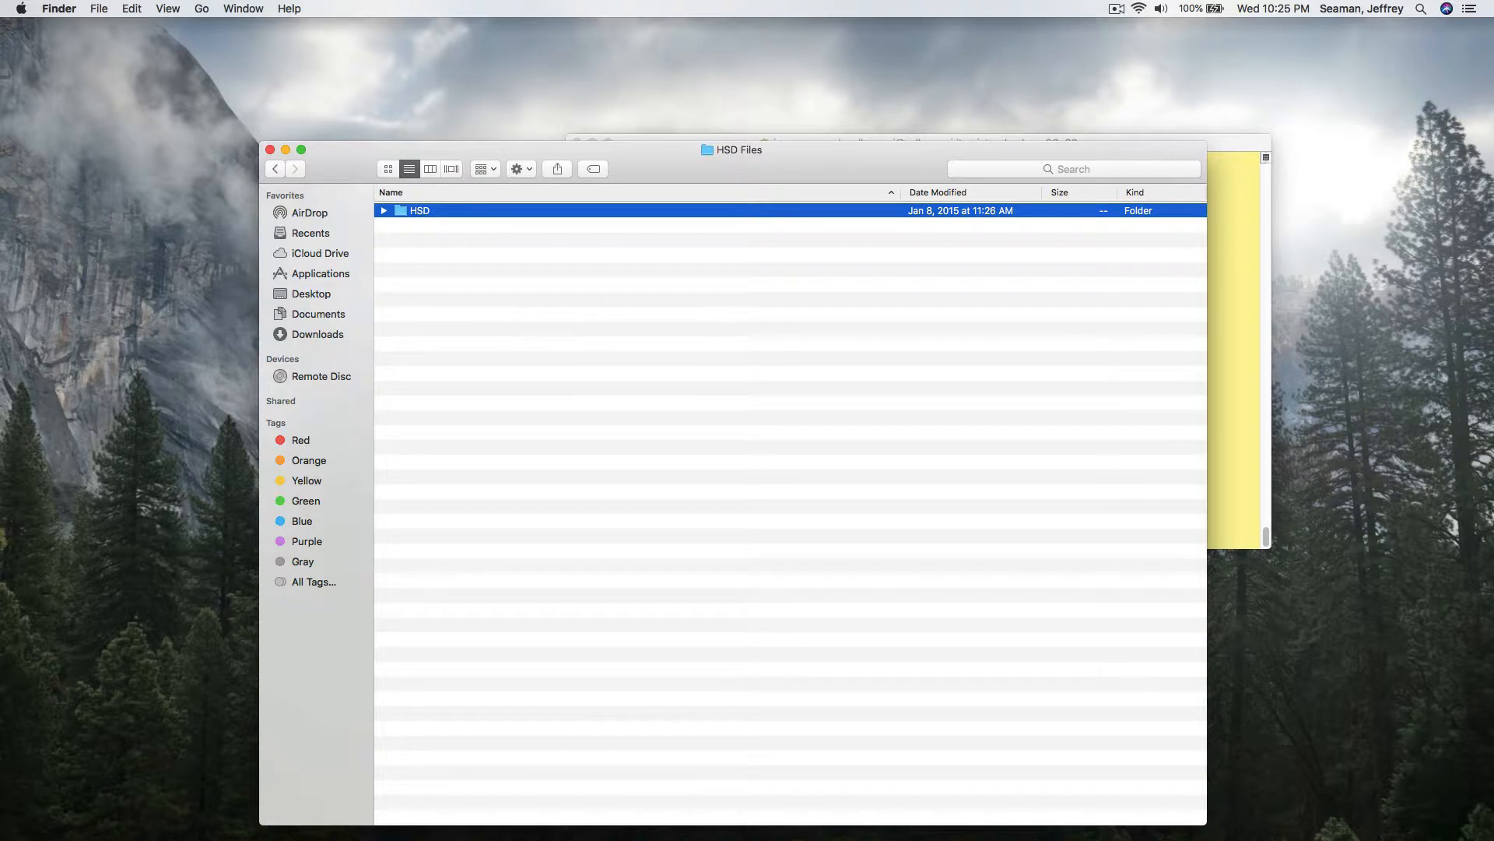
{"action": "key", "text": "super+Tab"}
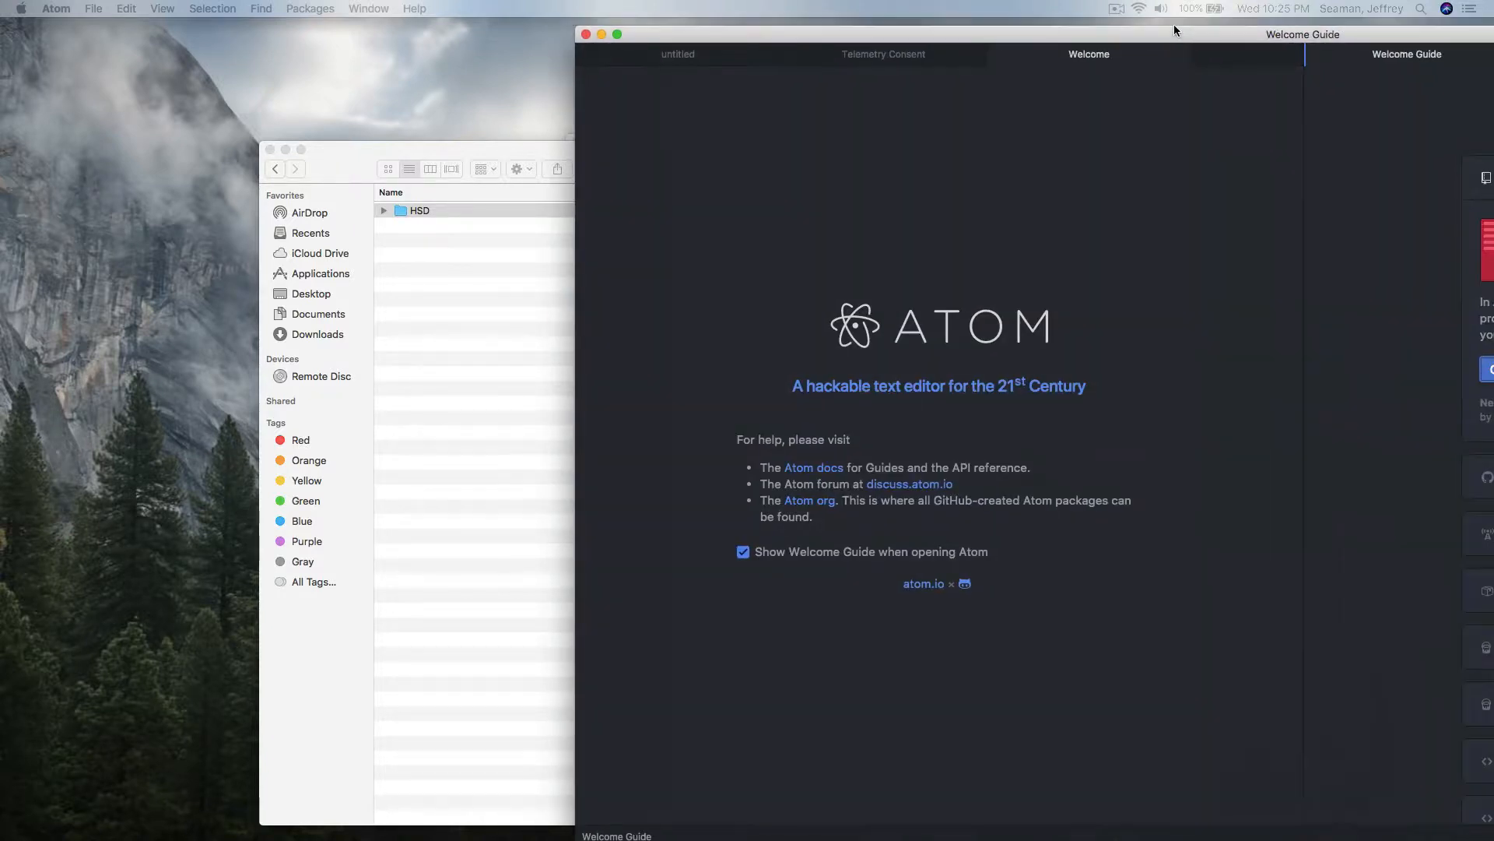
Close Atom's Welcome, Telemetry Consent and untitled tabs.
{"action": "left_click_drag", "start_coordinate": [1174, 25], "coordinate": [652, 48]}
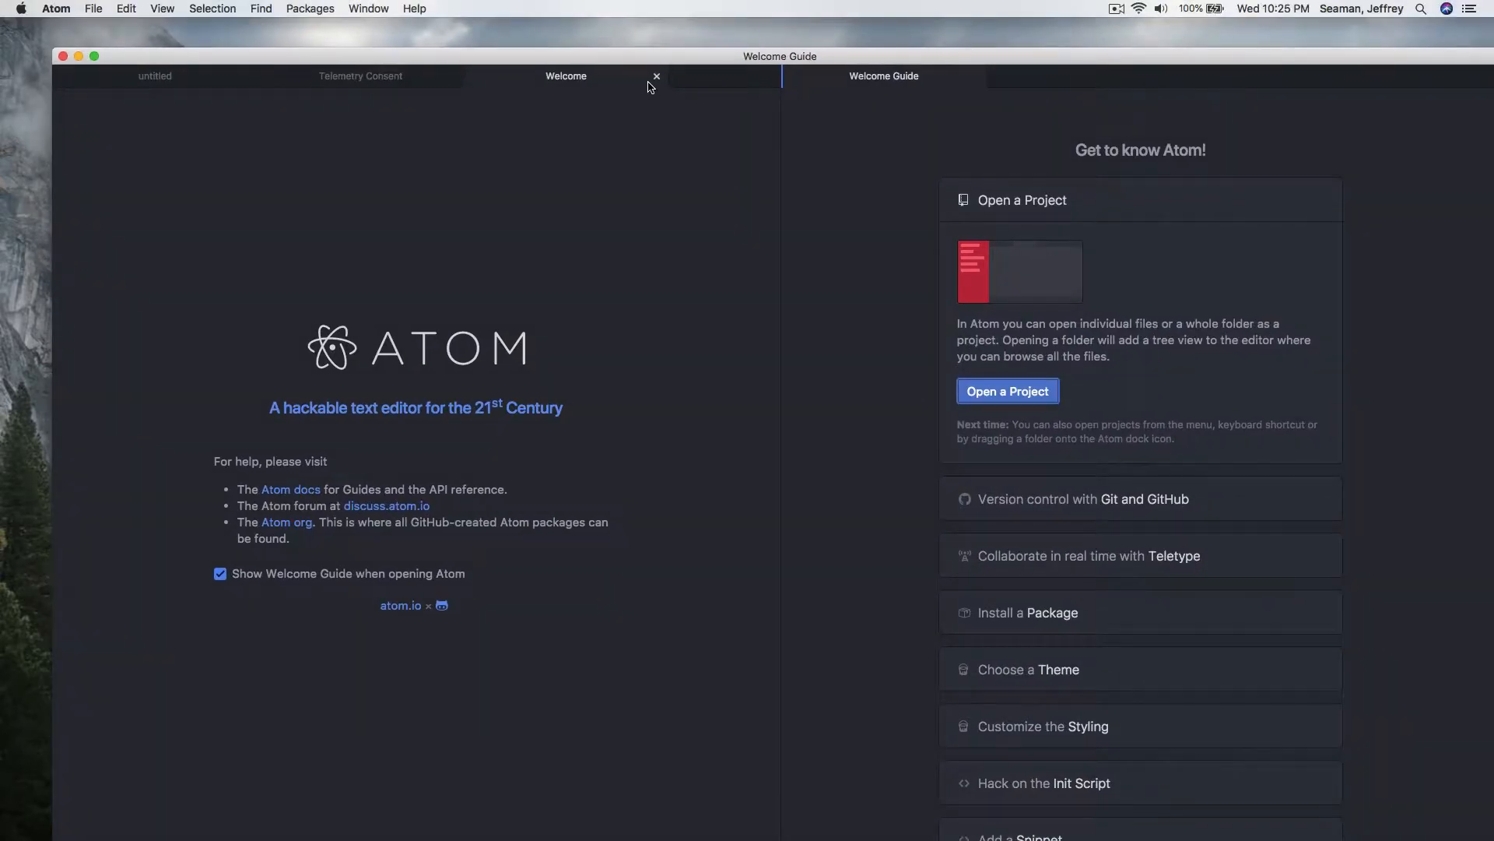
{"action": "left_click", "coordinate": [657, 76]}
{"action": "left_click", "coordinate": [452, 76]}
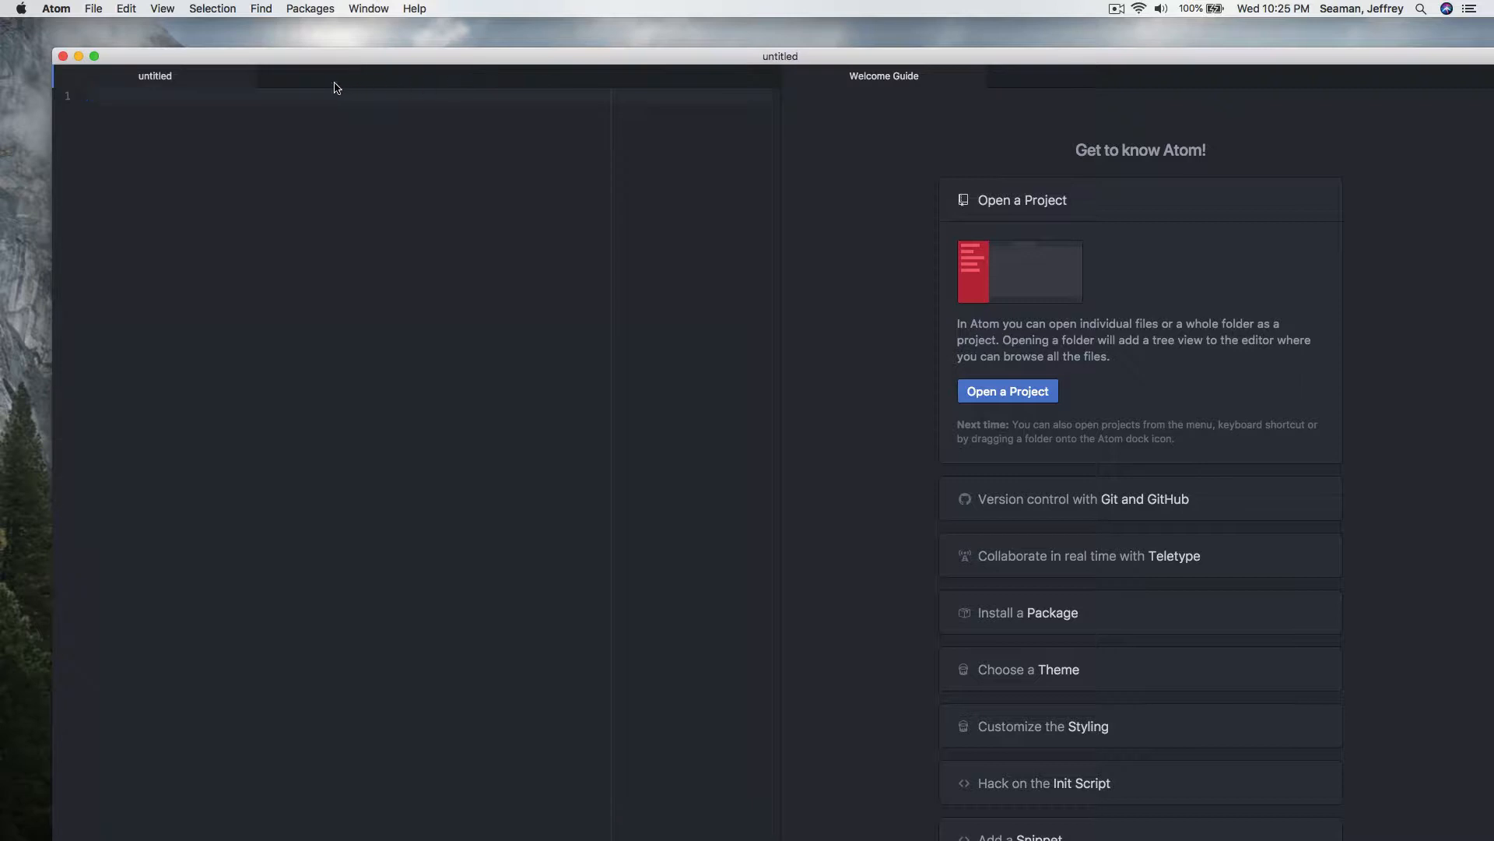
{"action": "left_click", "coordinate": [246, 76]}
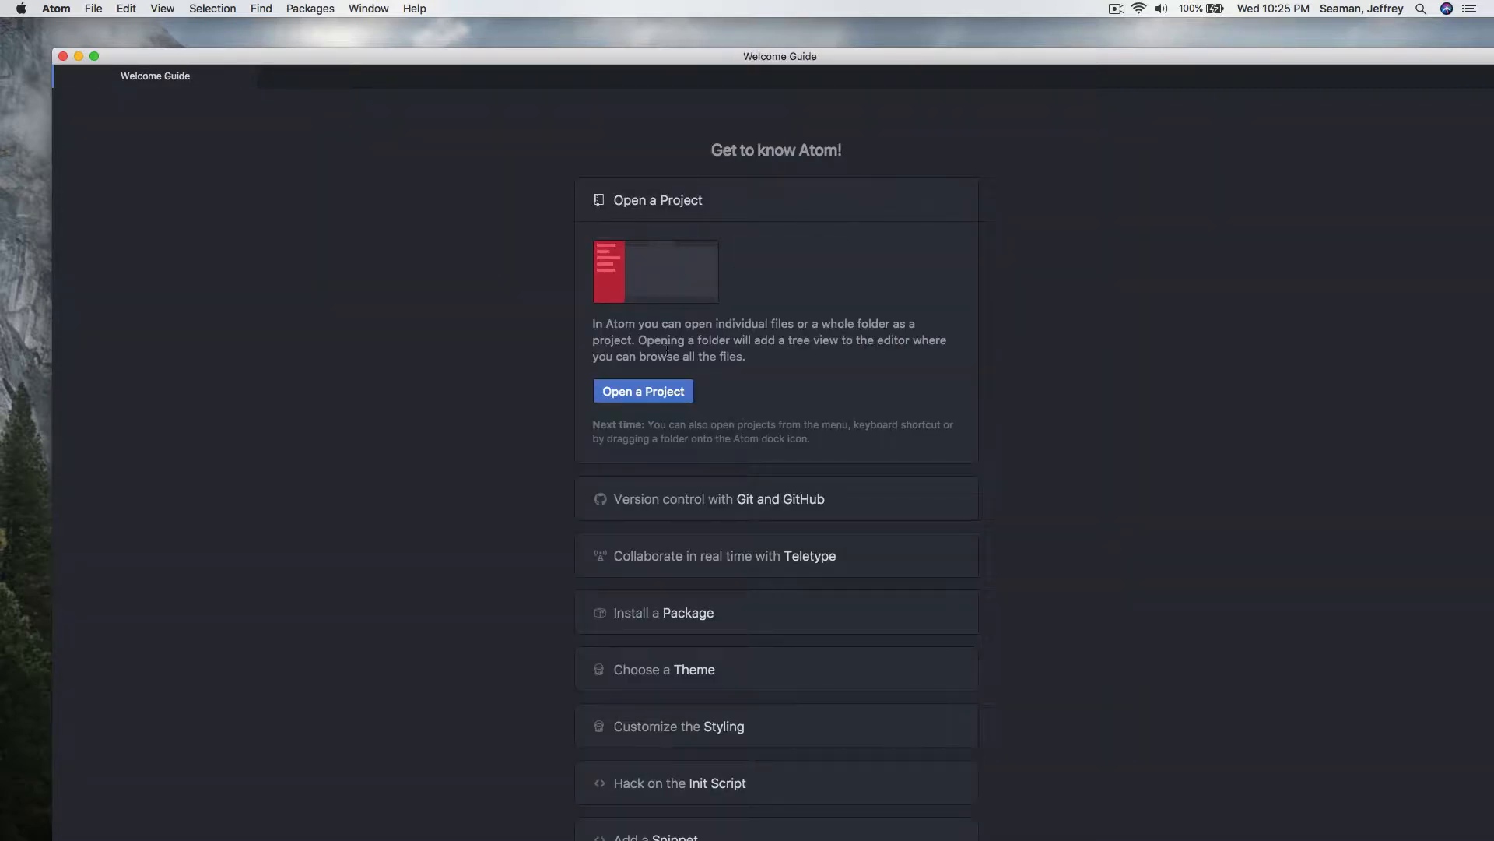
Open Documents/HSD Files/HSD as the Atom project and close the Welcome Guide.
{"action": "left_click", "coordinate": [661, 392]}
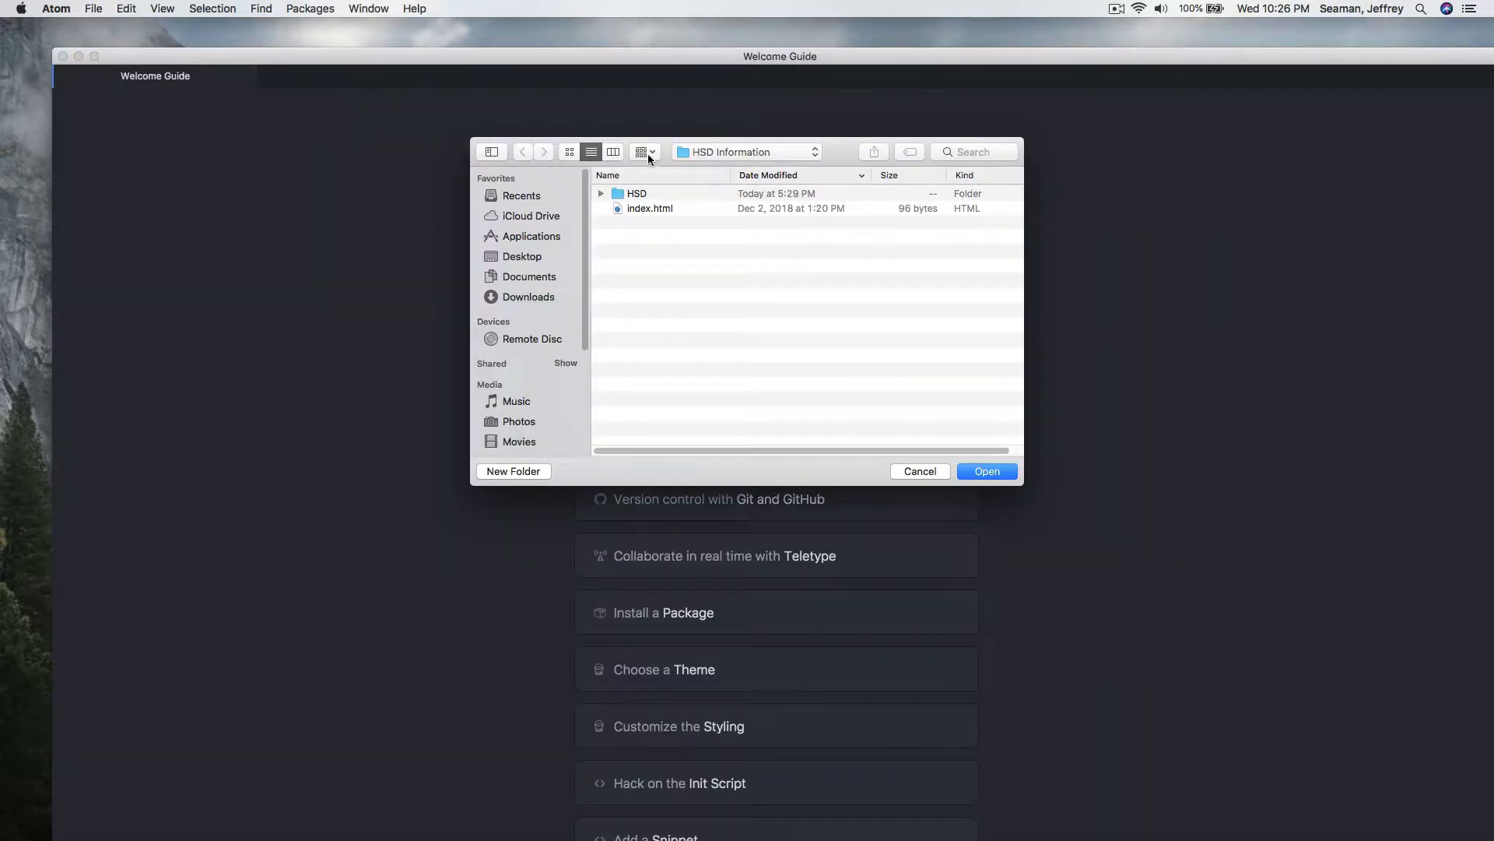
{"action": "left_click", "coordinate": [736, 151]}
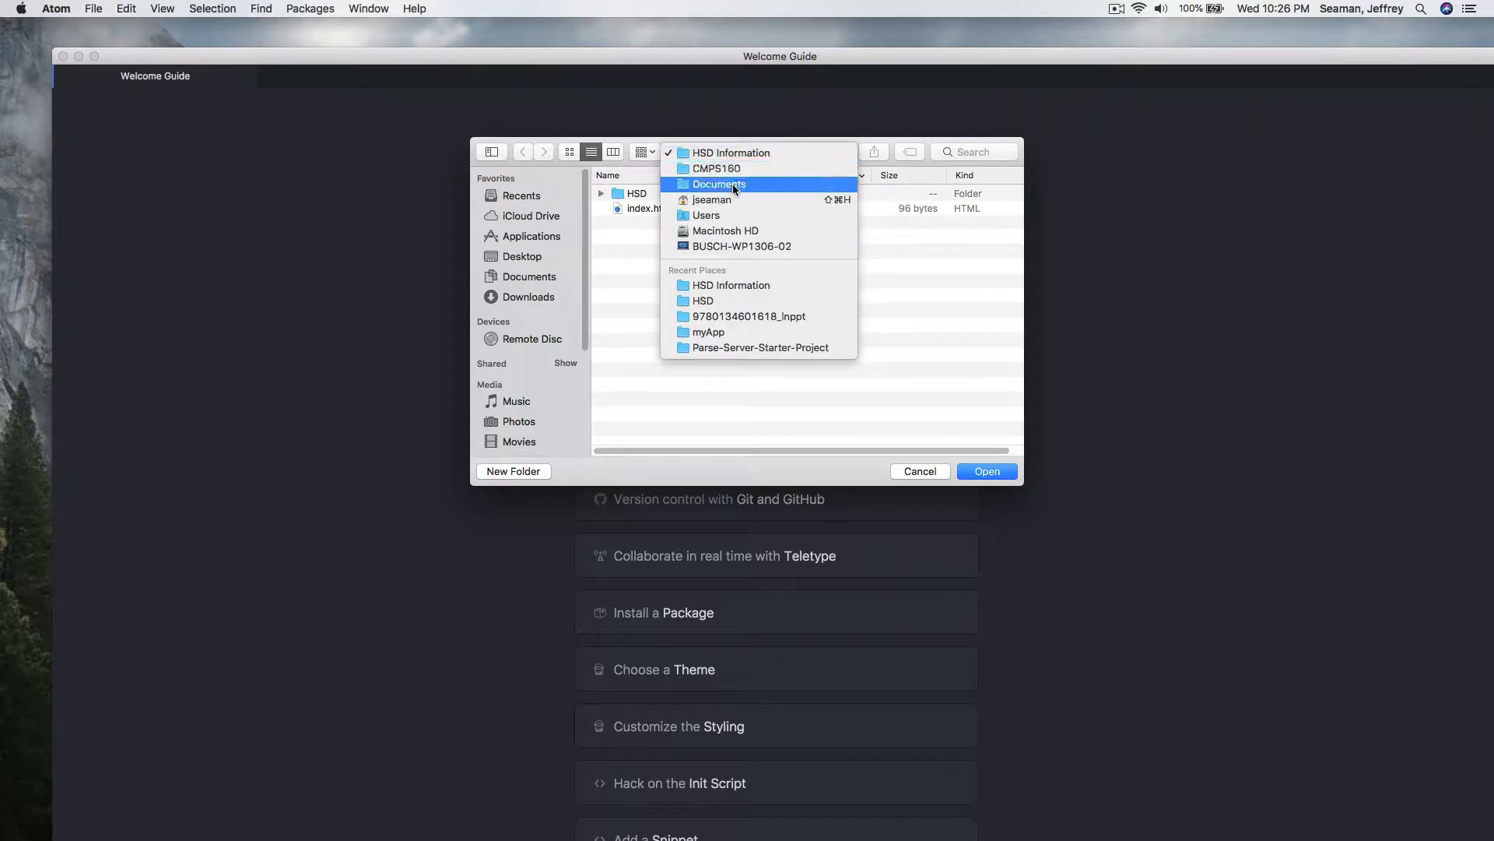
{"action": "left_click", "coordinate": [732, 184]}
{"action": "left_click", "coordinate": [646, 194]}
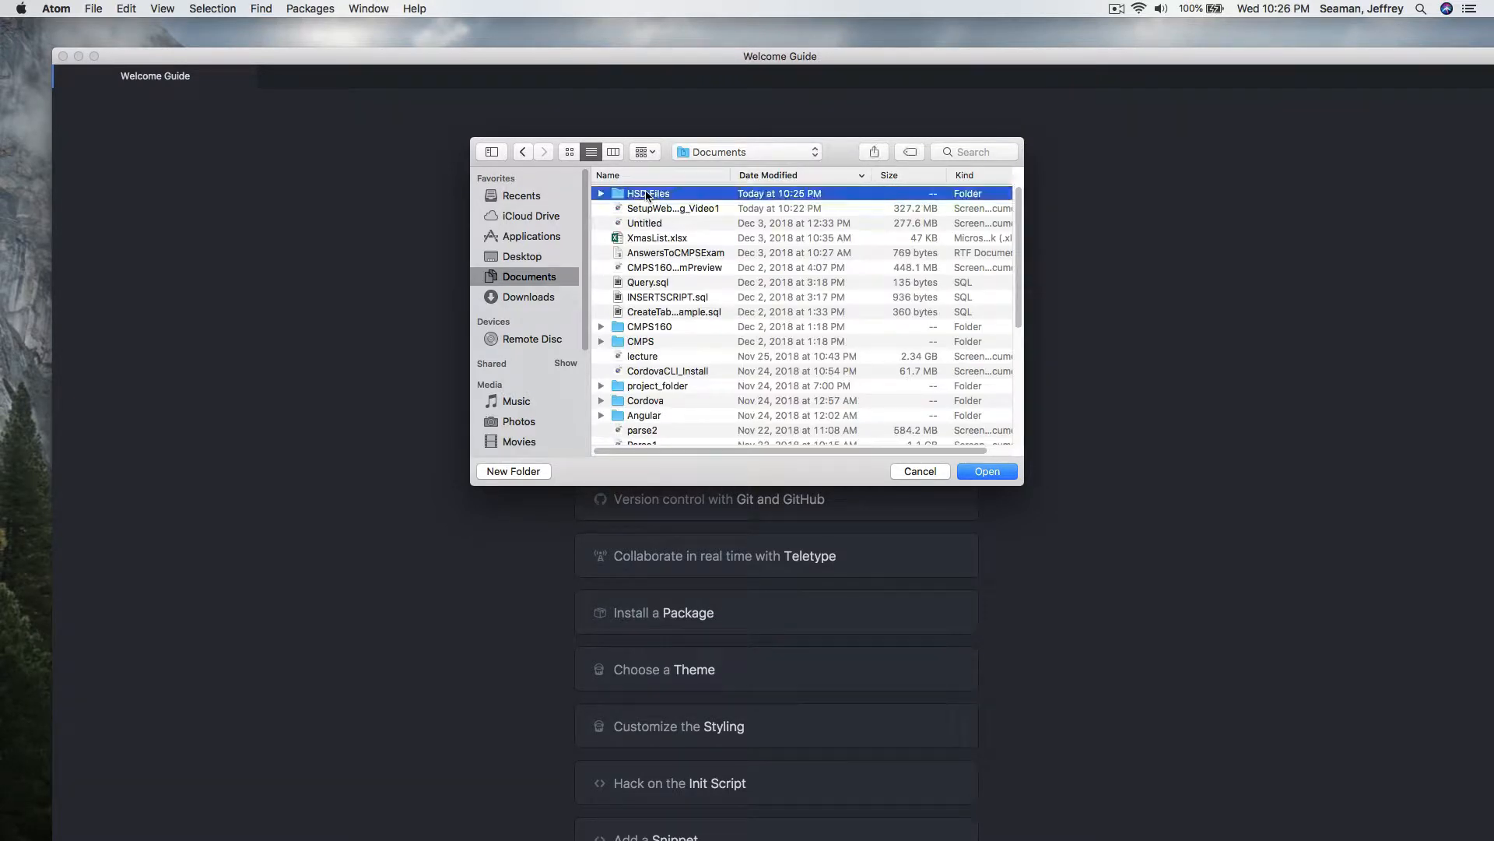
{"action": "double_click", "coordinate": [646, 193]}
{"action": "left_click", "coordinate": [637, 193]}
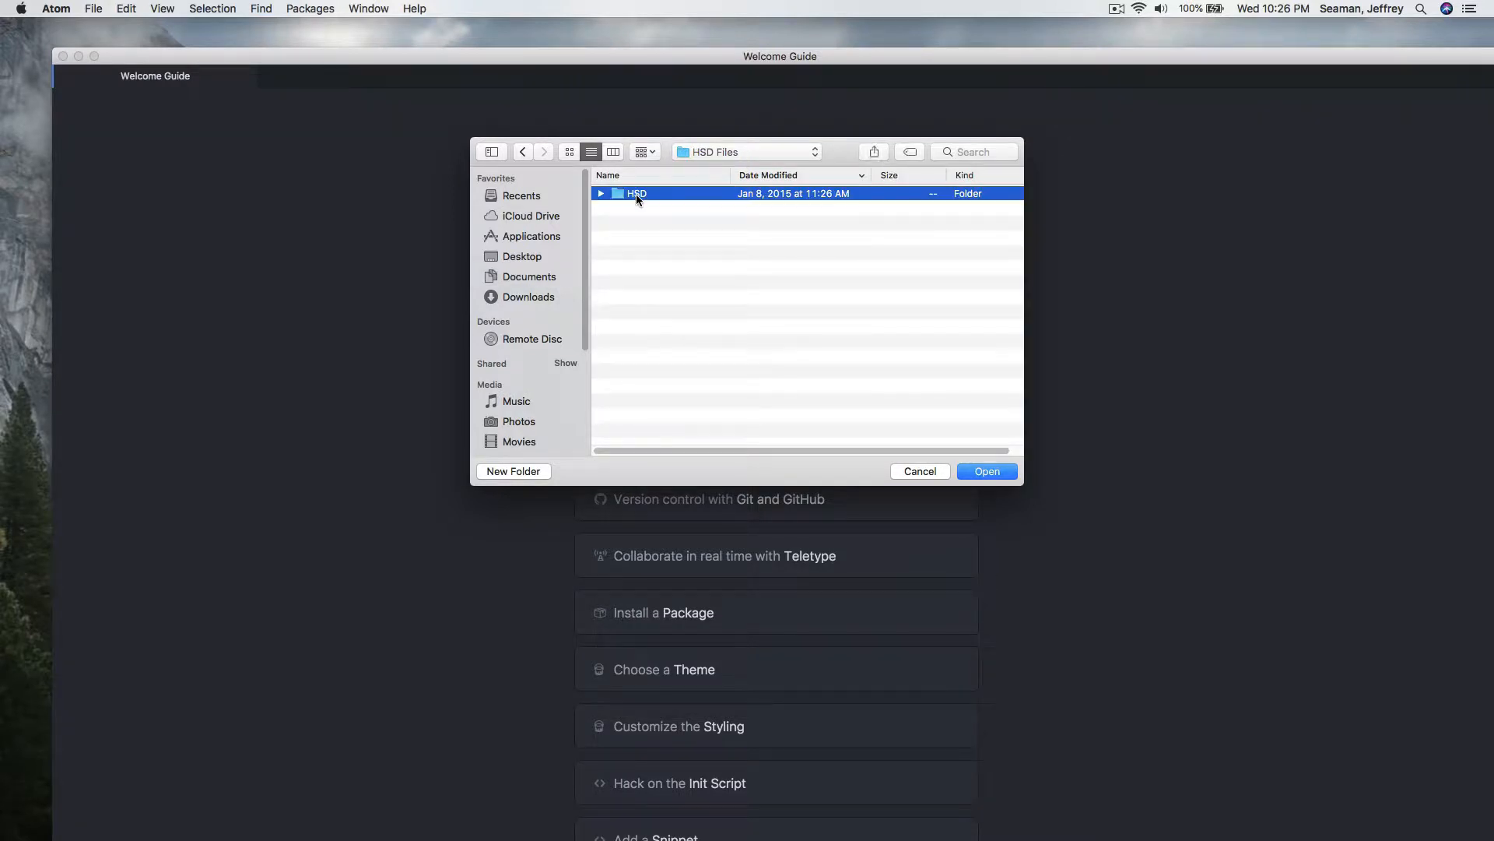
{"action": "left_click", "coordinate": [991, 470]}
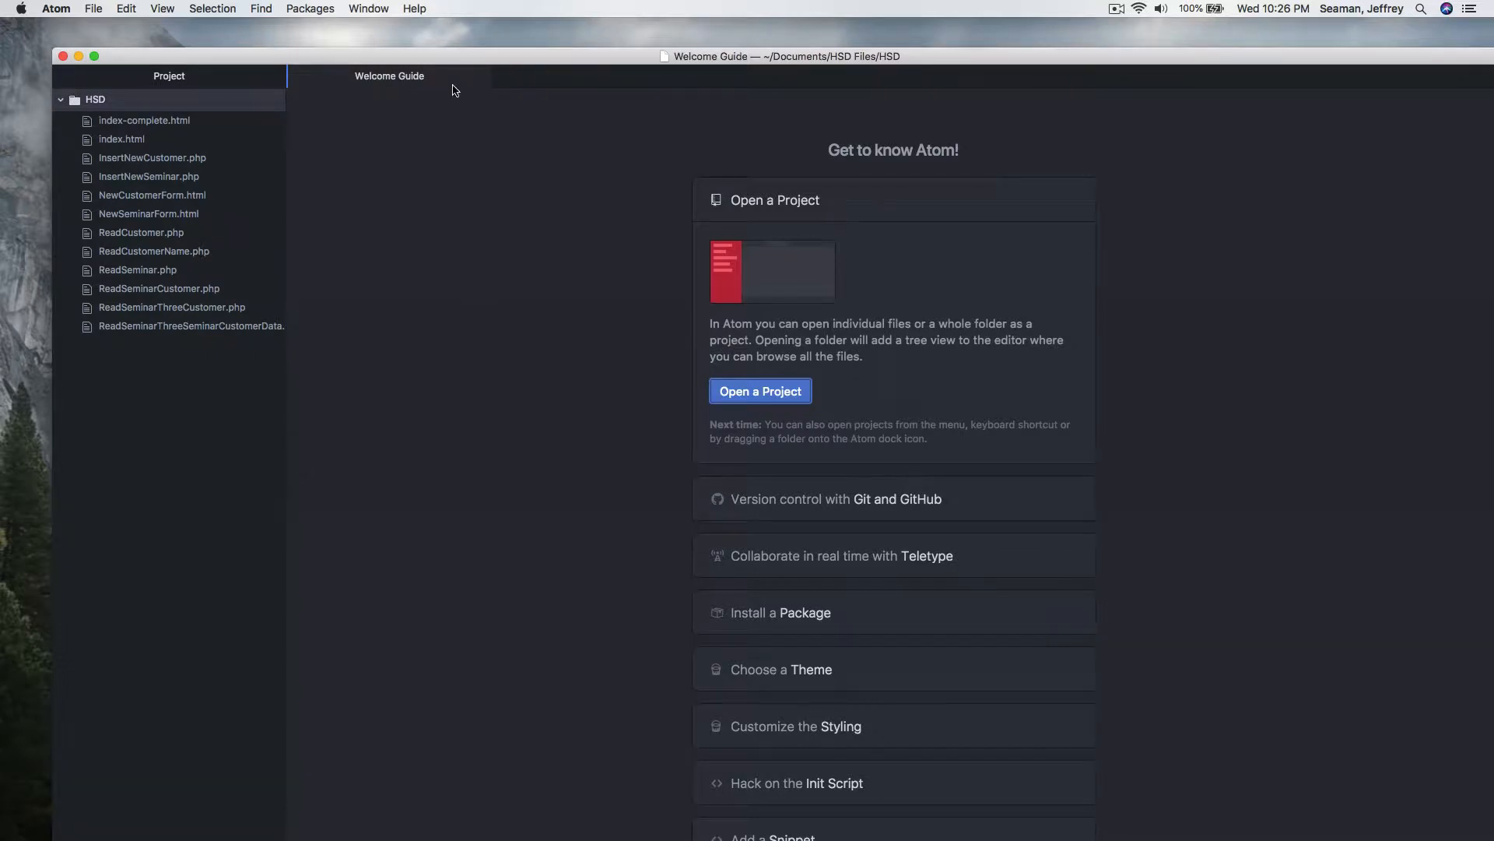
{"action": "left_click", "coordinate": [479, 75]}
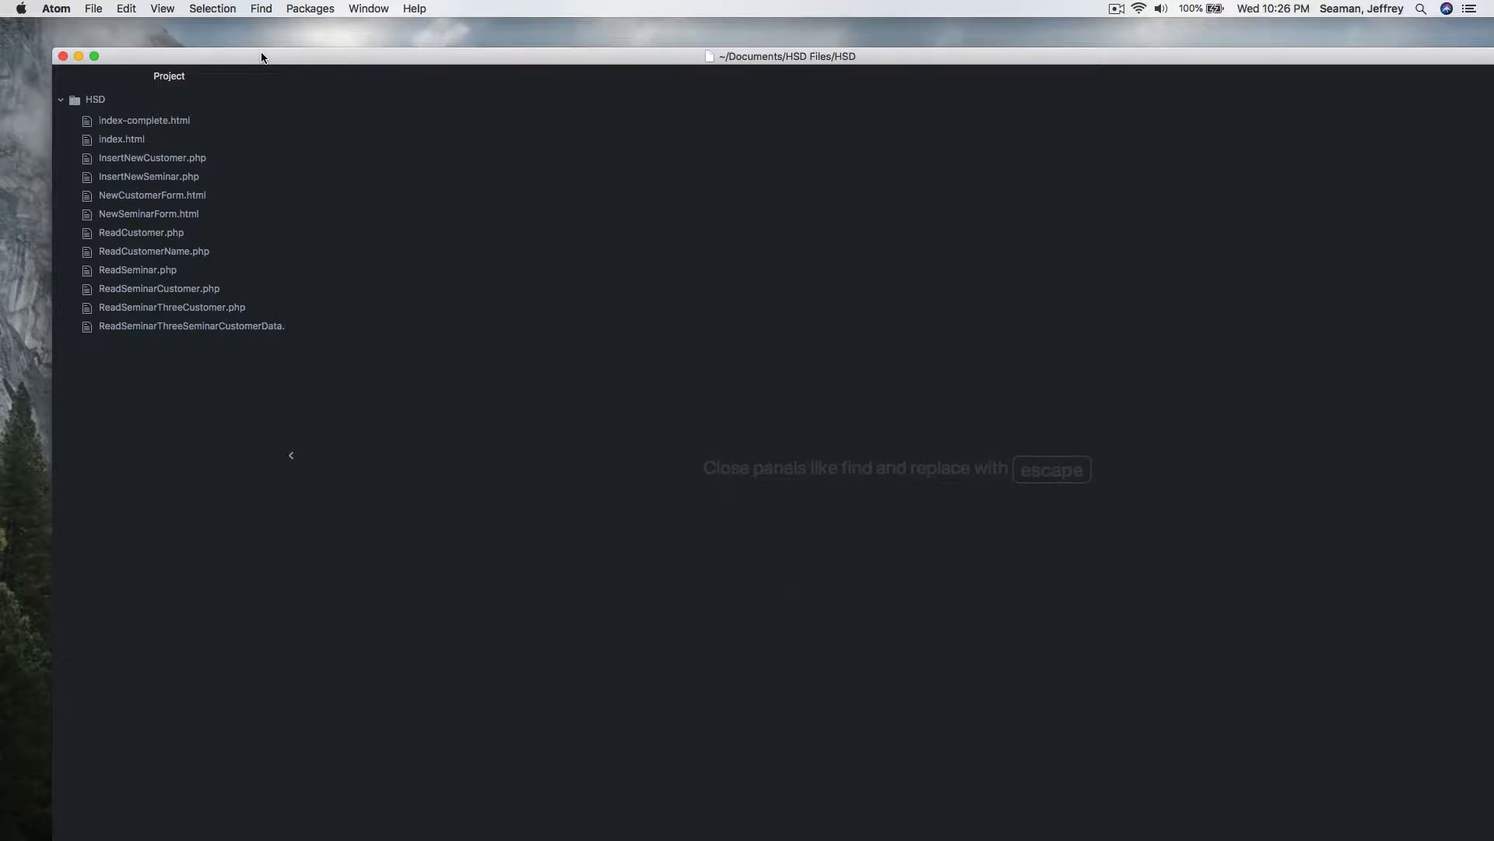
{"action": "left_click_drag", "start_coordinate": [262, 56], "coordinate": [256, 141]}
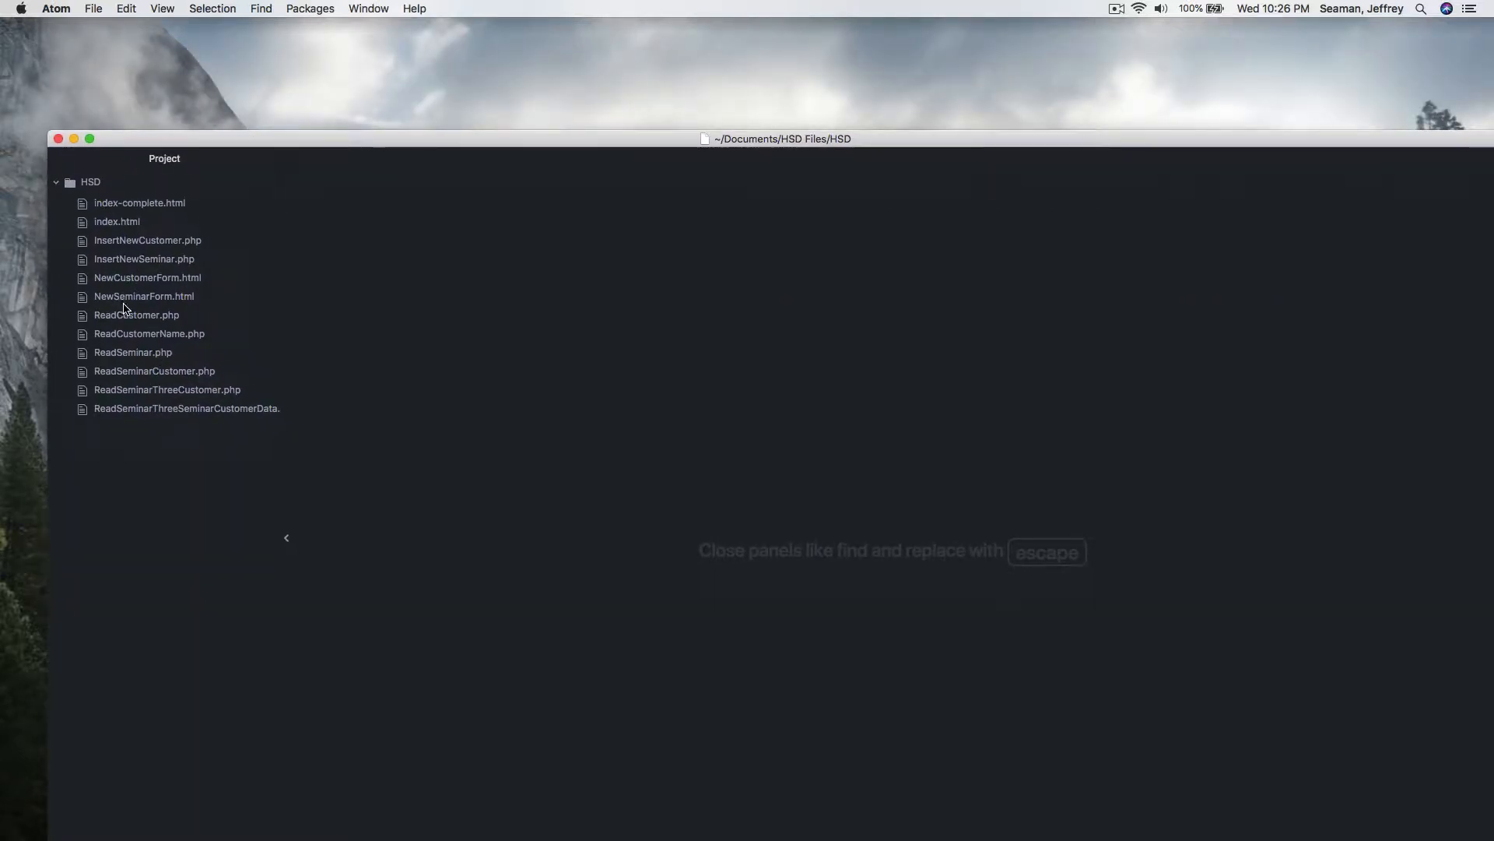
{"action": "left_click", "coordinate": [134, 355]}
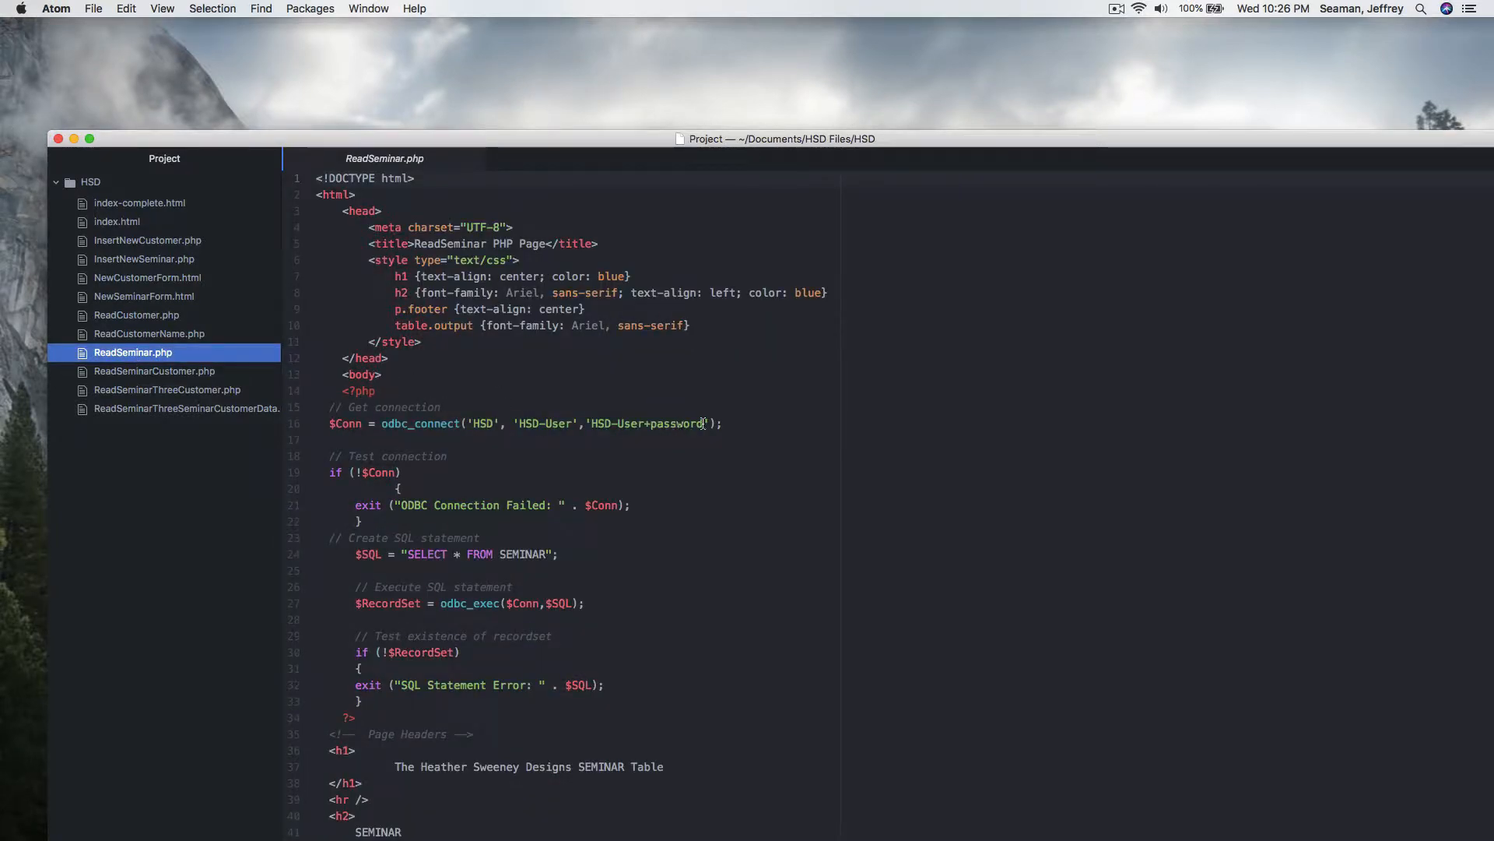
{"action": "left_click_drag", "start_coordinate": [704, 422], "coordinate": [593, 423]}
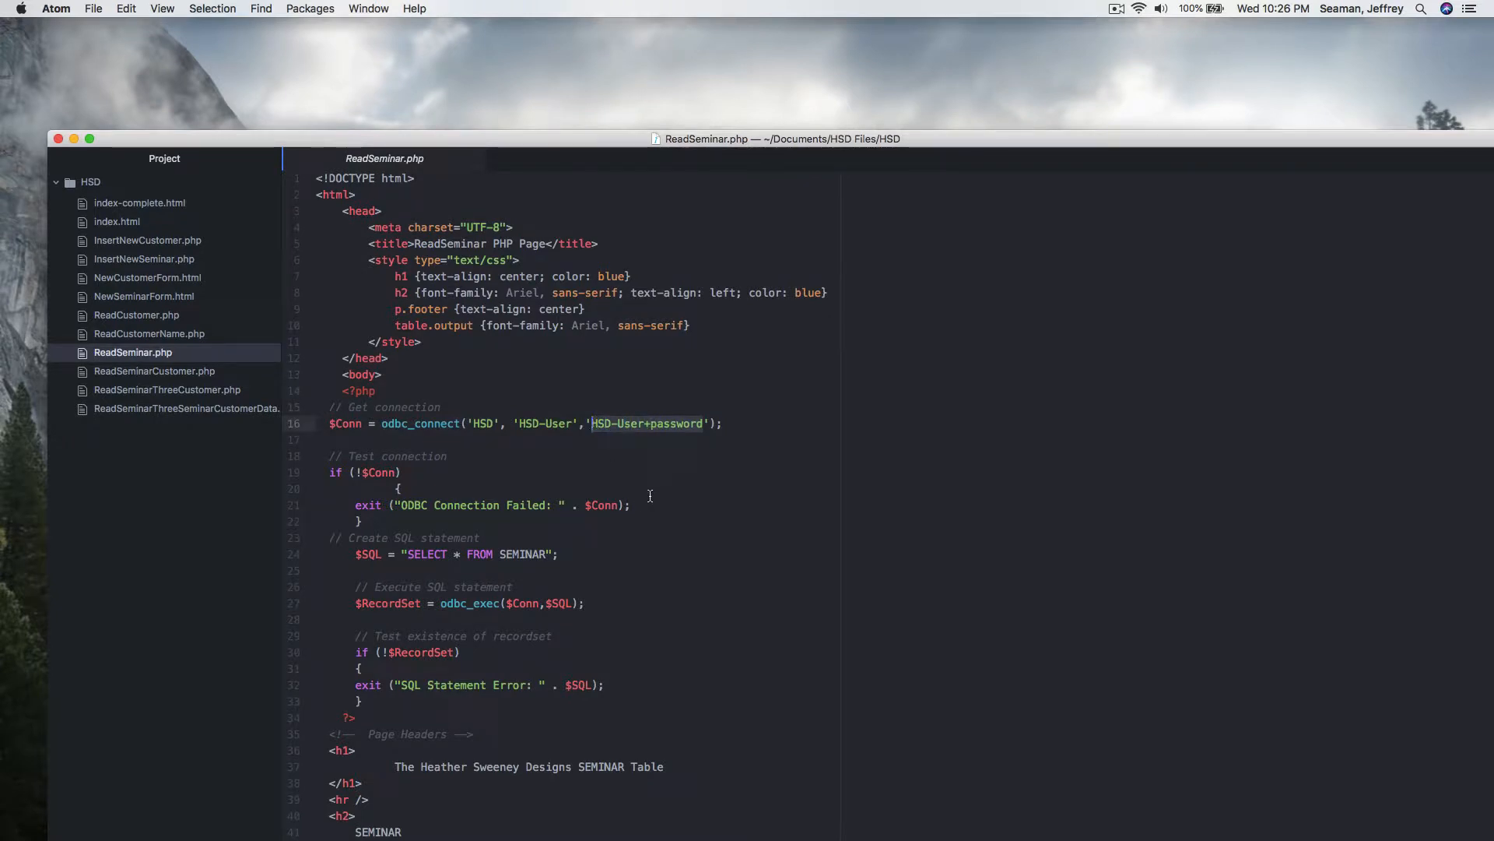
{"action": "scroll", "coordinate": [650, 492], "scroll_direction": "down", "scroll_amount": 2}
{"action": "scroll", "coordinate": [649, 492], "scroll_direction": "down", "scroll_amount": 2}
{"action": "scroll", "coordinate": [587, 484], "scroll_direction": "down", "scroll_amount": 1}
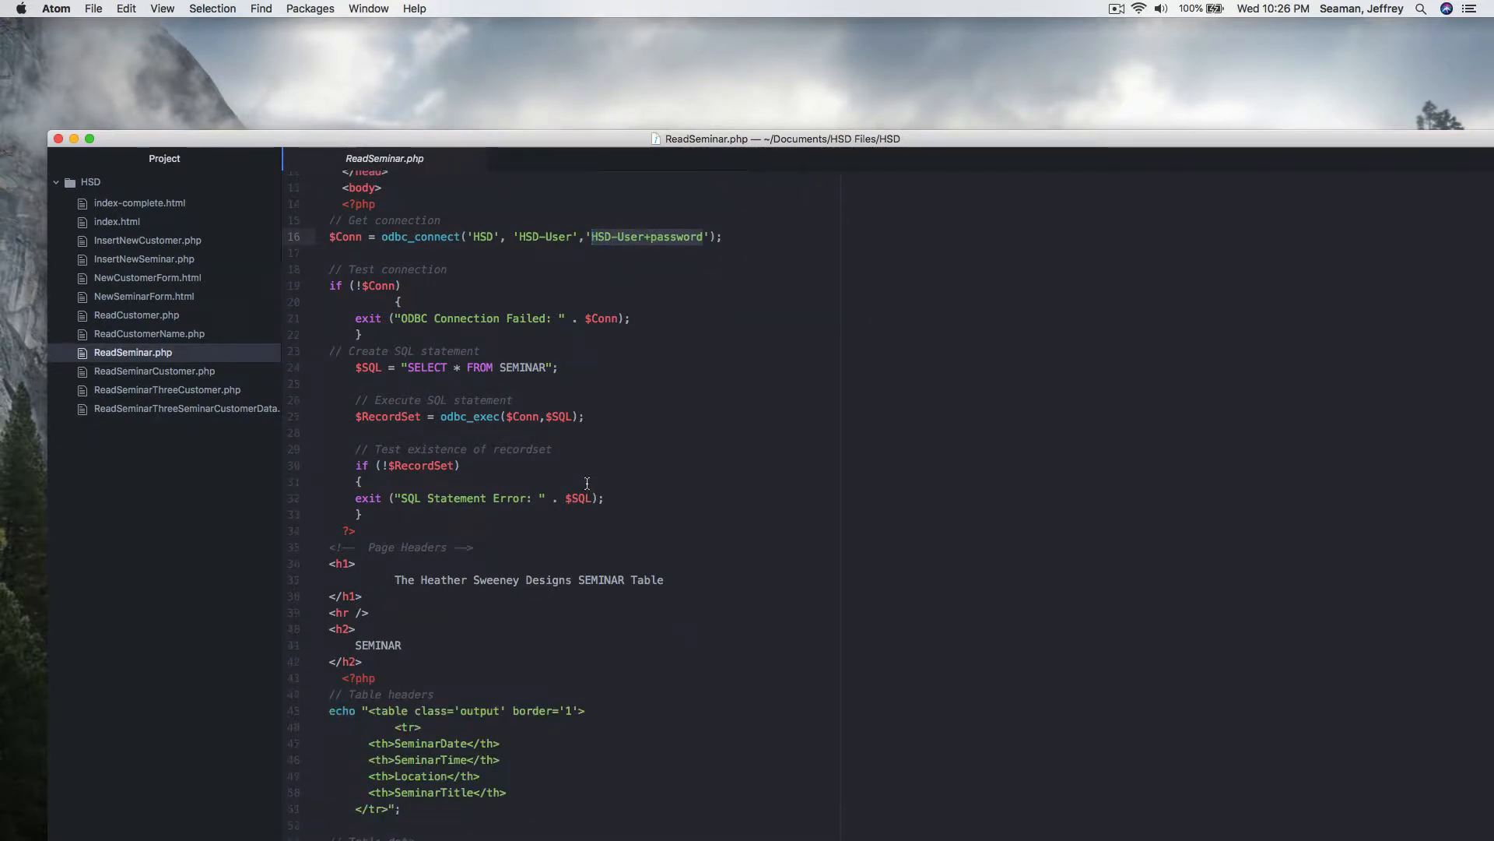
{"action": "left_click_drag", "start_coordinate": [557, 368], "coordinate": [343, 371]}
{"action": "double_click", "coordinate": [364, 371]}
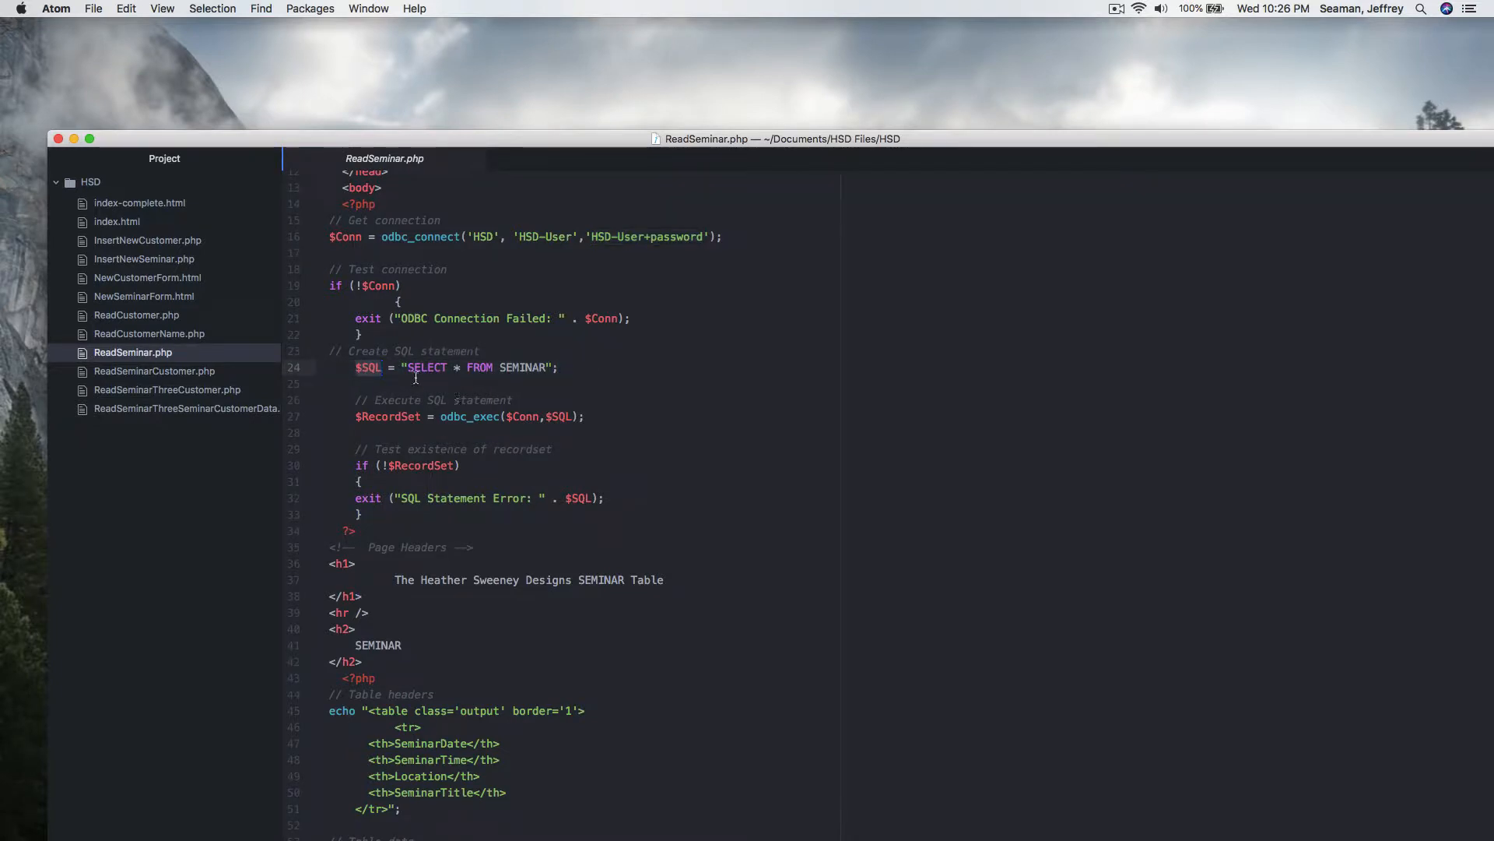
{"action": "left_click_drag", "start_coordinate": [413, 370], "coordinate": [537, 373]}
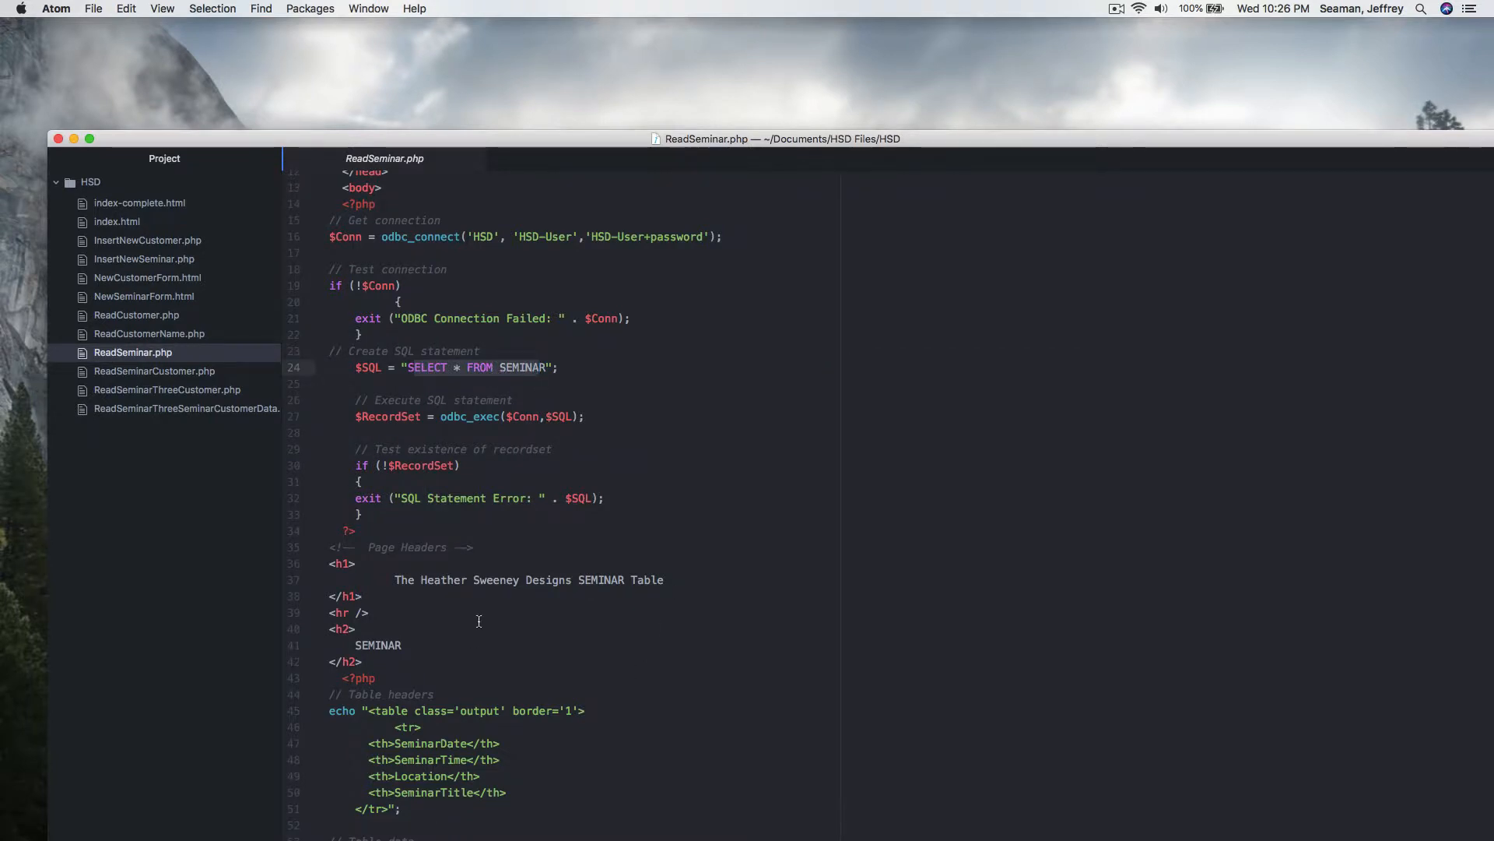
{"action": "scroll", "coordinate": [480, 592], "scroll_direction": "down", "scroll_amount": 5}
{"action": "scroll", "coordinate": [480, 598], "scroll_direction": "up", "scroll_amount": 8}
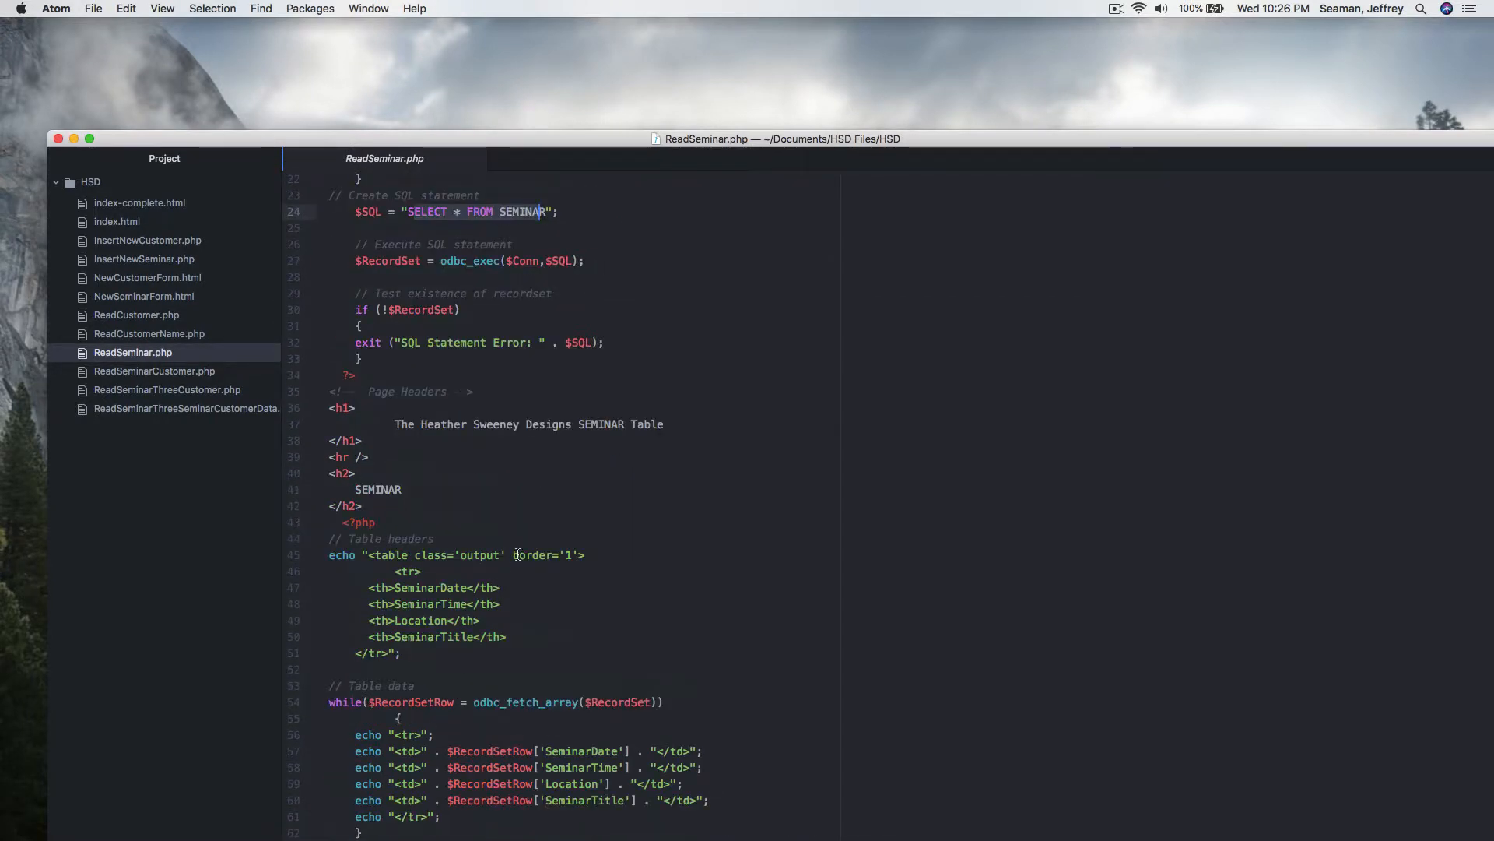
{"action": "left_click_drag", "start_coordinate": [510, 144], "coordinate": [510, 286]}
{"action": "double_click", "coordinate": [654, 565]}
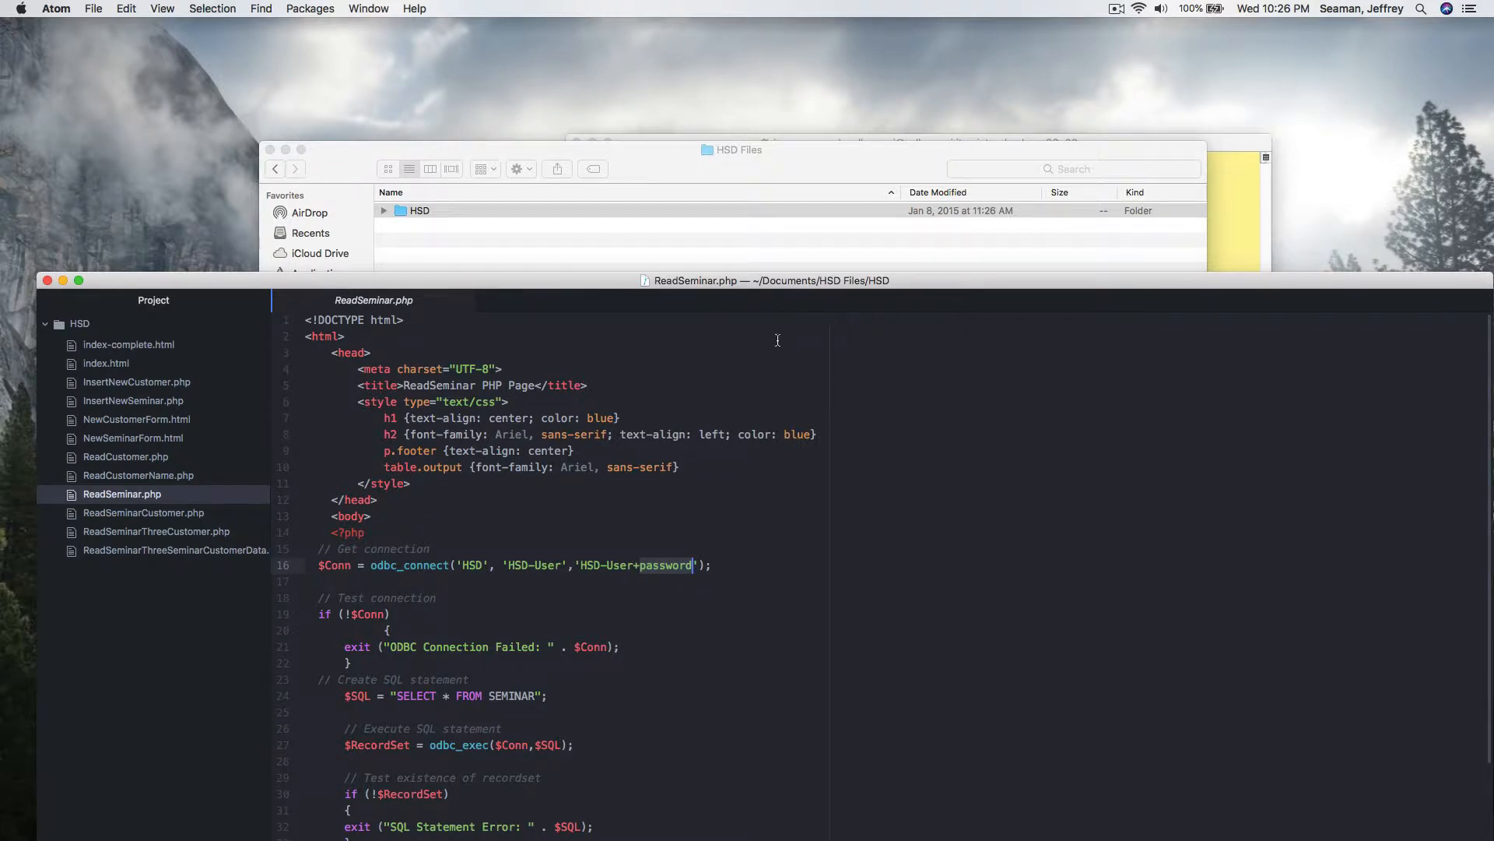
Bring Chrome back and trim its address to the /tutorials/ index page.
{"action": "left_click", "coordinate": [798, 159]}
{"action": "left_click_drag", "start_coordinate": [798, 160], "coordinate": [814, 133]}
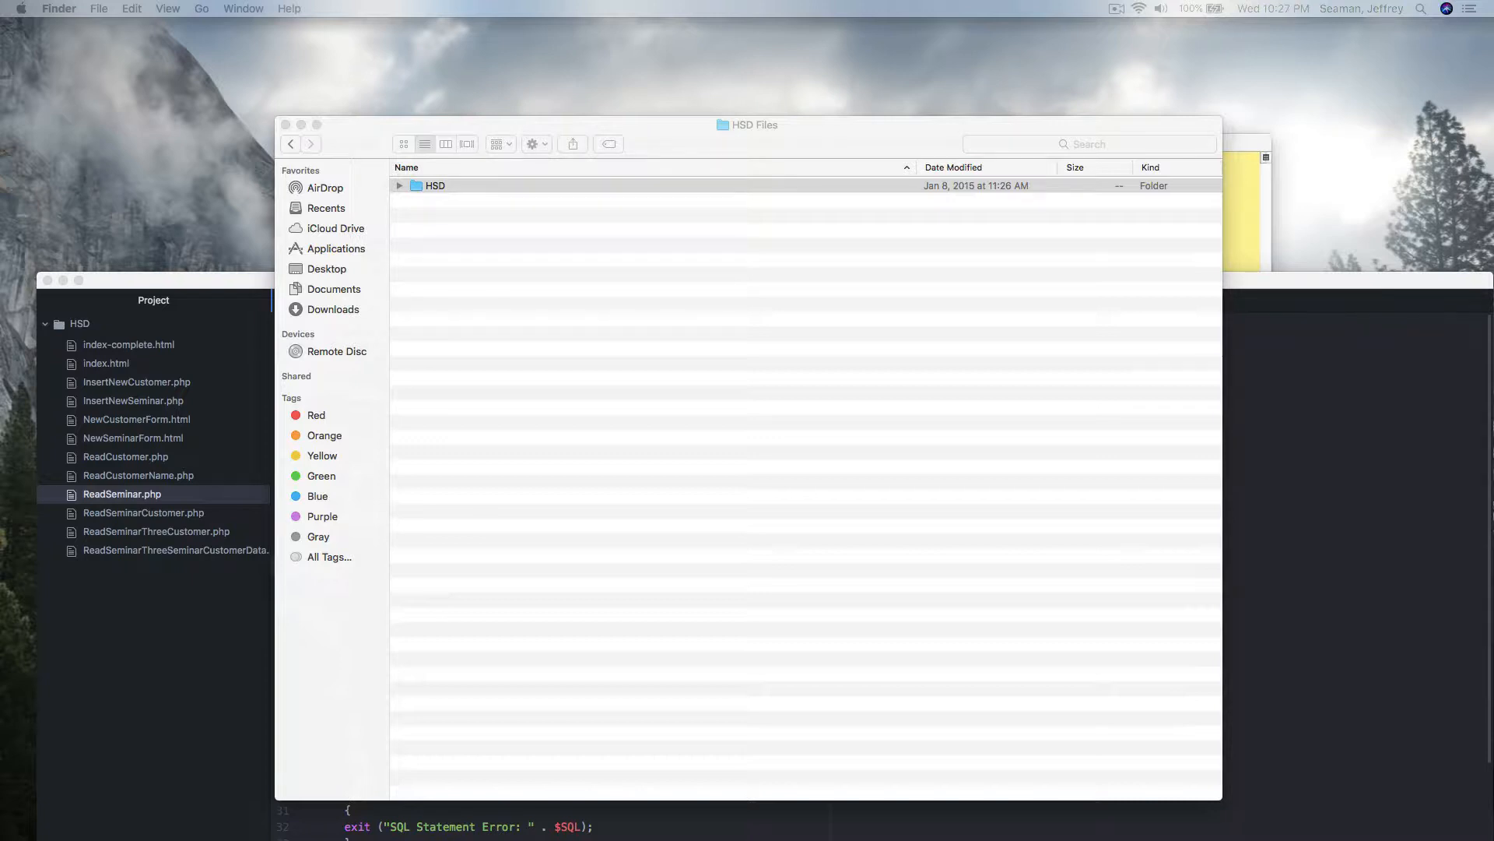
{"action": "left_click_drag", "start_coordinate": [1493, 10], "coordinate": [597, 6]}
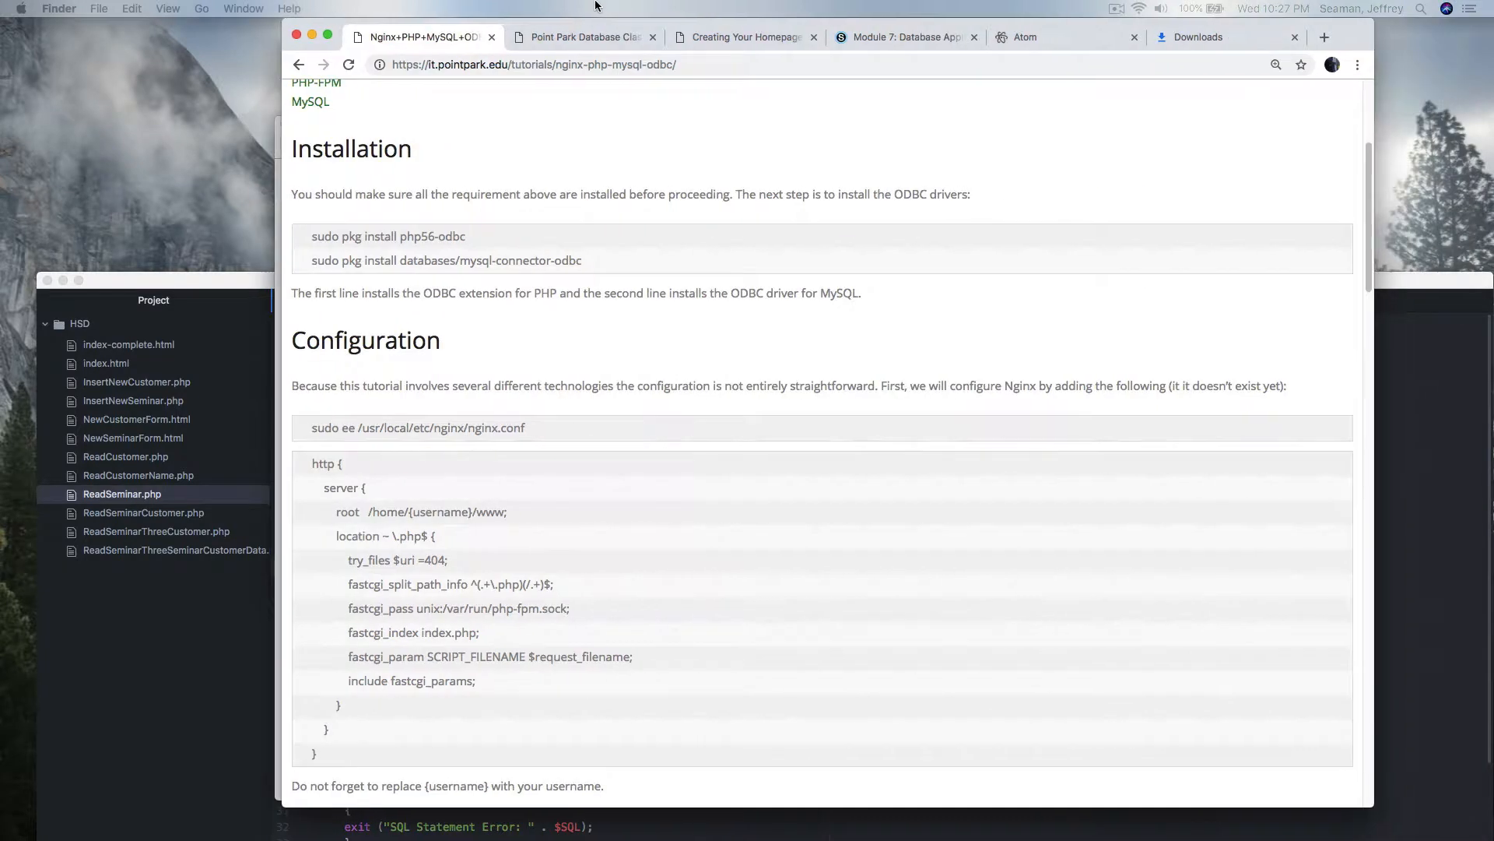
{"action": "scroll", "coordinate": [548, 163], "scroll_direction": "up", "scroll_amount": 5}
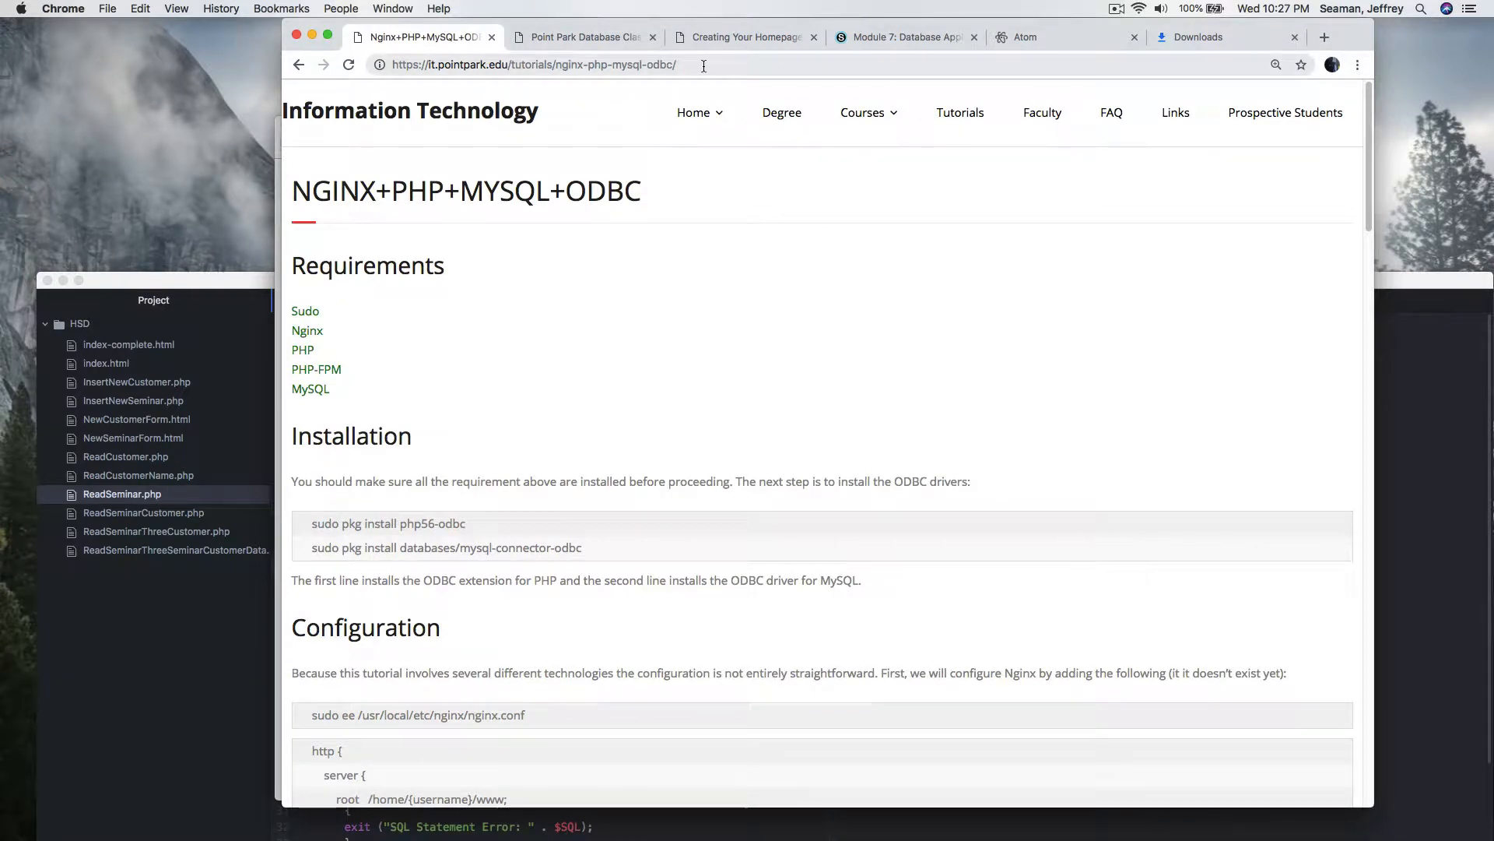
{"action": "left_click_drag", "start_coordinate": [700, 65], "coordinate": [555, 63]}
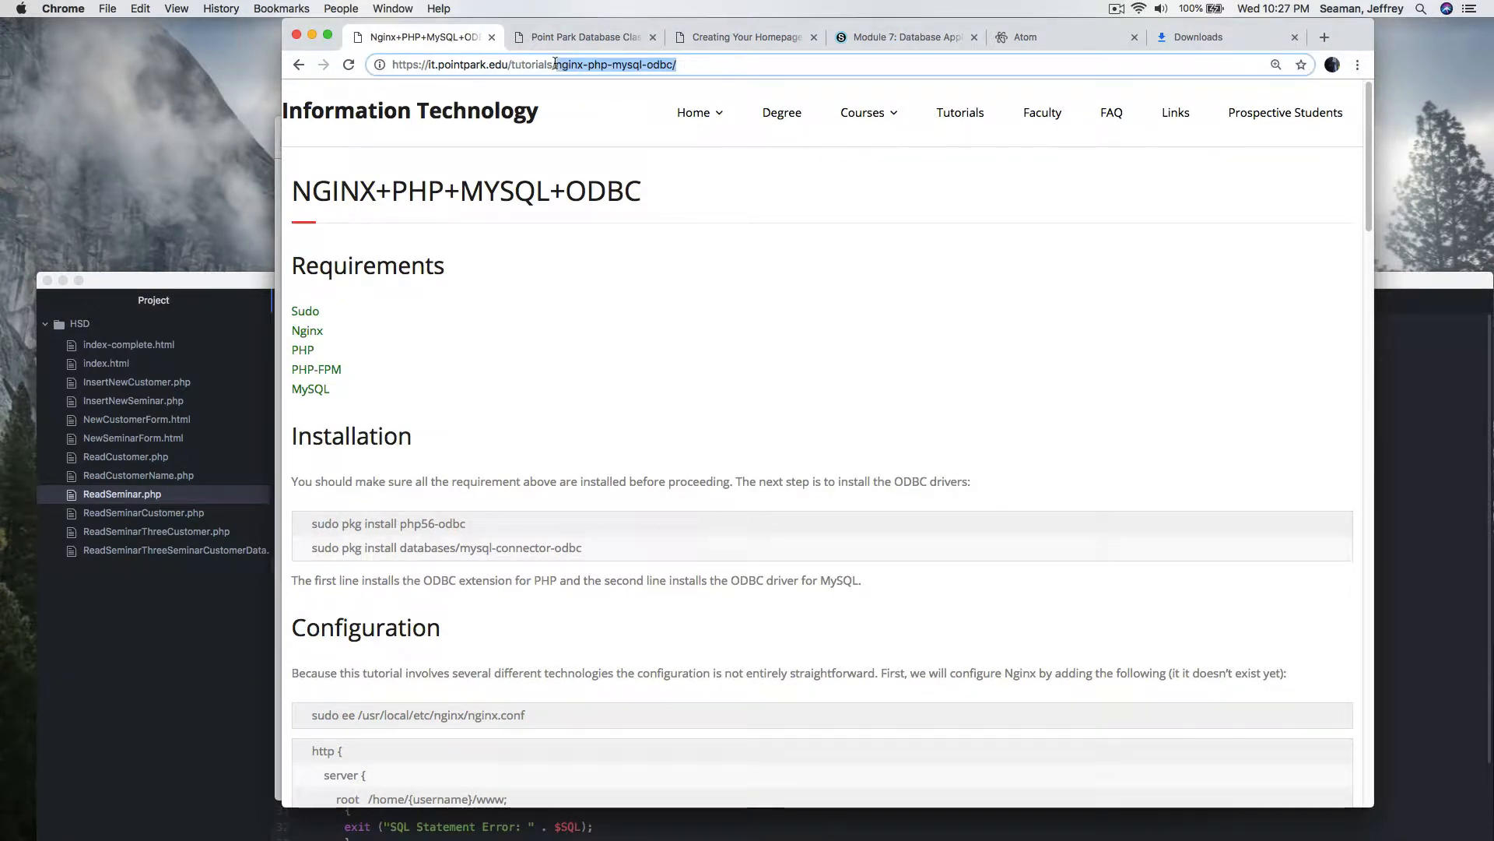
{"action": "key", "text": "BackSpace"}
{"action": "key", "text": "Return"}
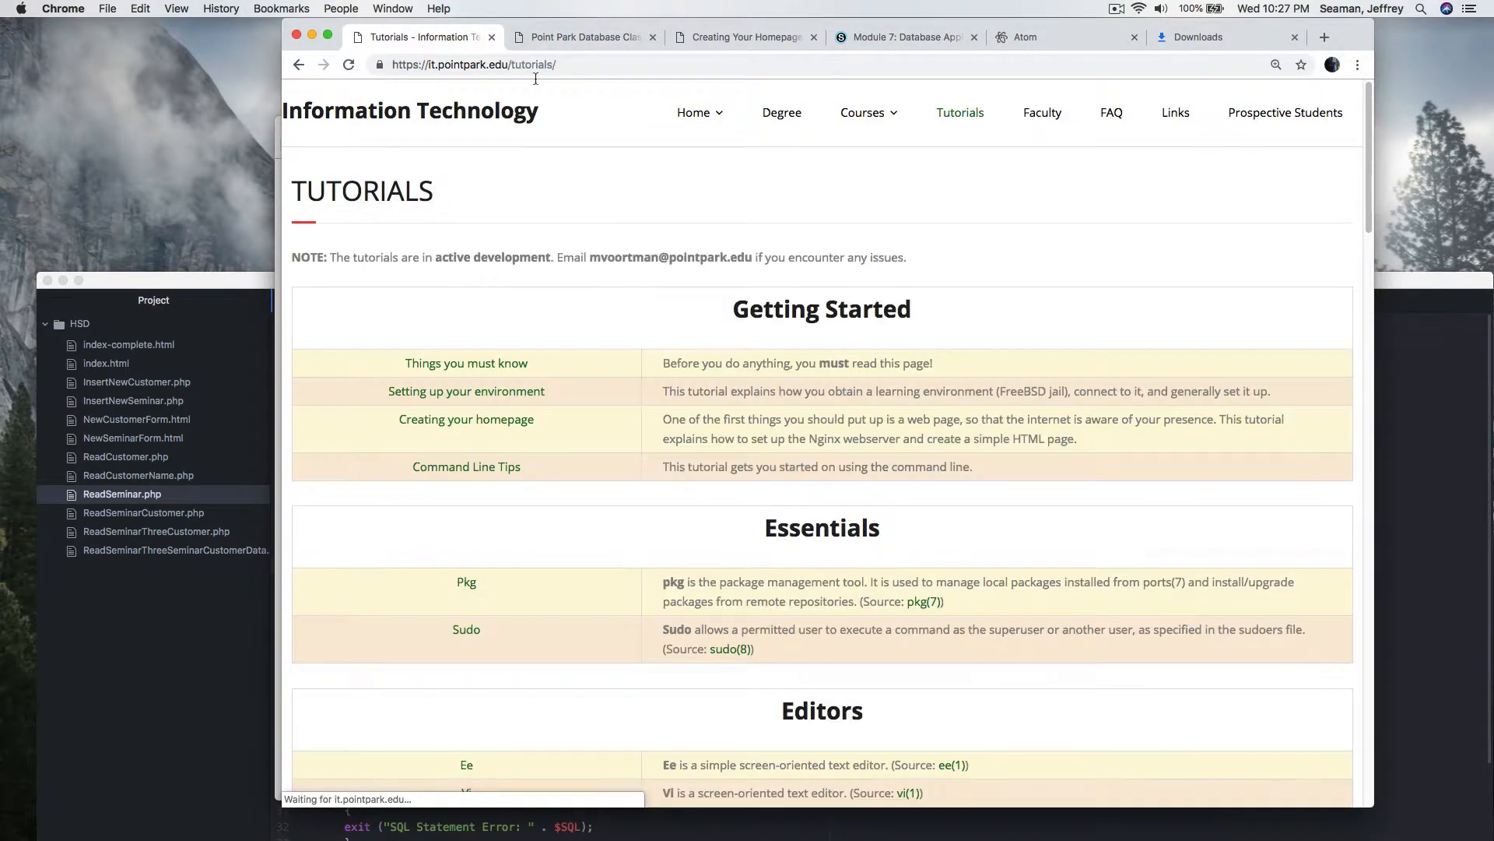
Open the Nginx+PHP+MySQL+ODBC tutorial, scroll to its Videos, and minimize Chrome.
{"action": "scroll", "coordinate": [577, 222], "scroll_direction": "down", "scroll_amount": 3}
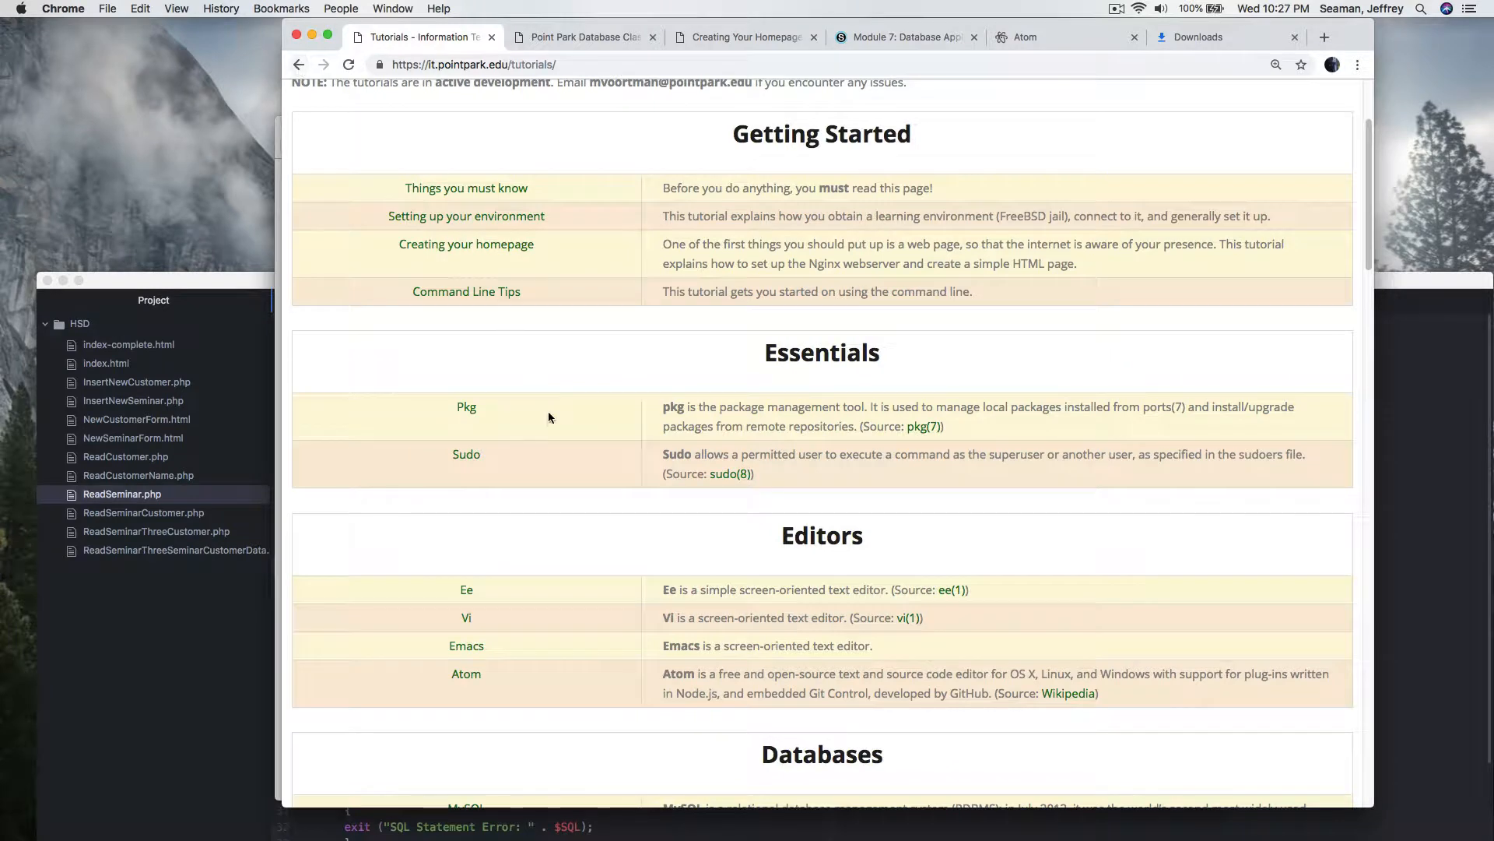
{"action": "scroll", "coordinate": [548, 411], "scroll_direction": "down", "scroll_amount": 4}
{"action": "scroll", "coordinate": [568, 467], "scroll_direction": "down", "scroll_amount": 5}
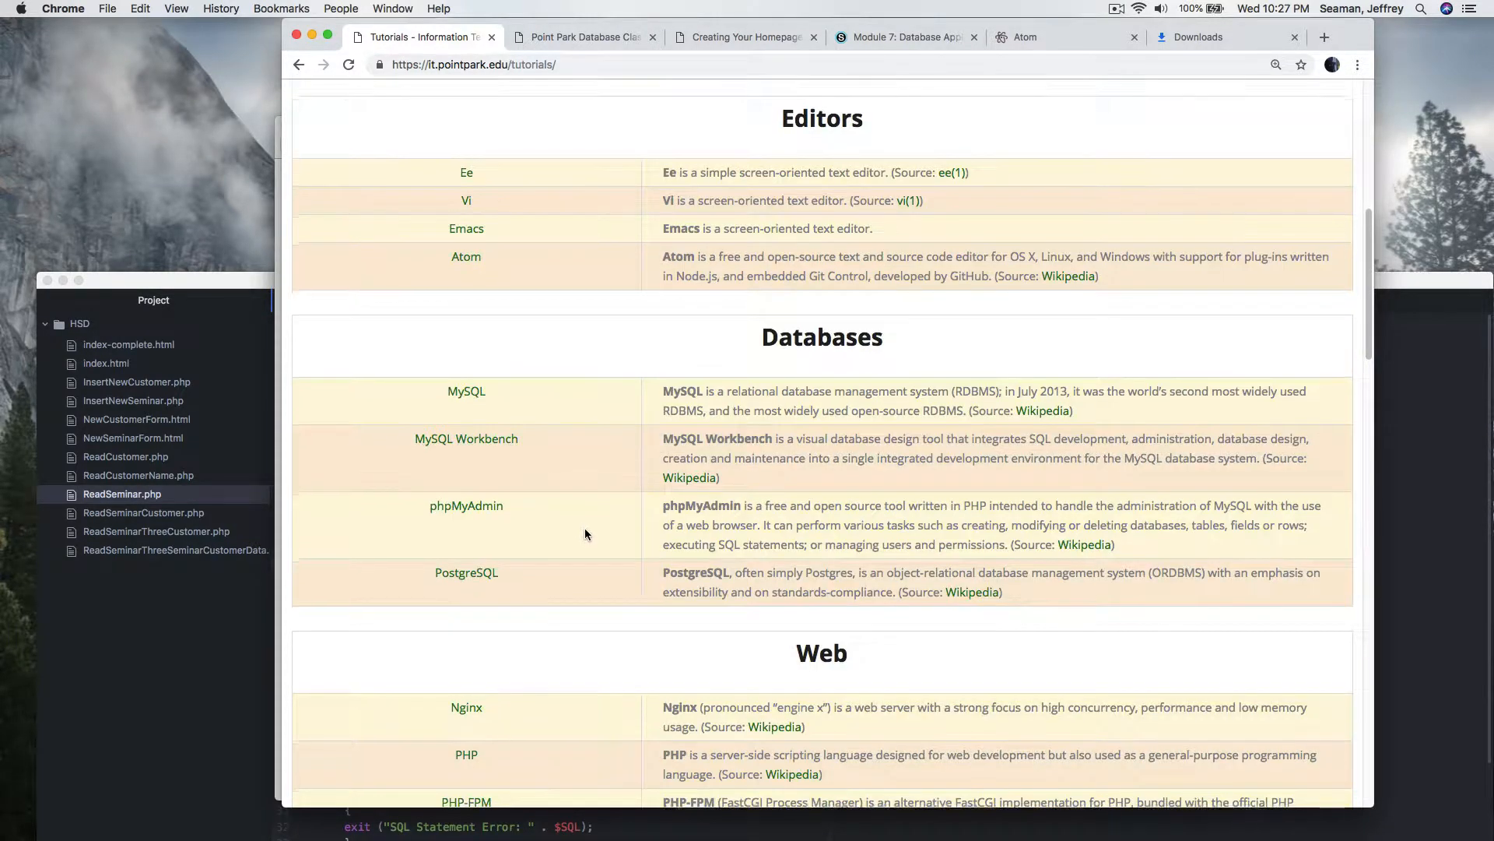
{"action": "scroll", "coordinate": [586, 533], "scroll_direction": "down", "scroll_amount": 1}
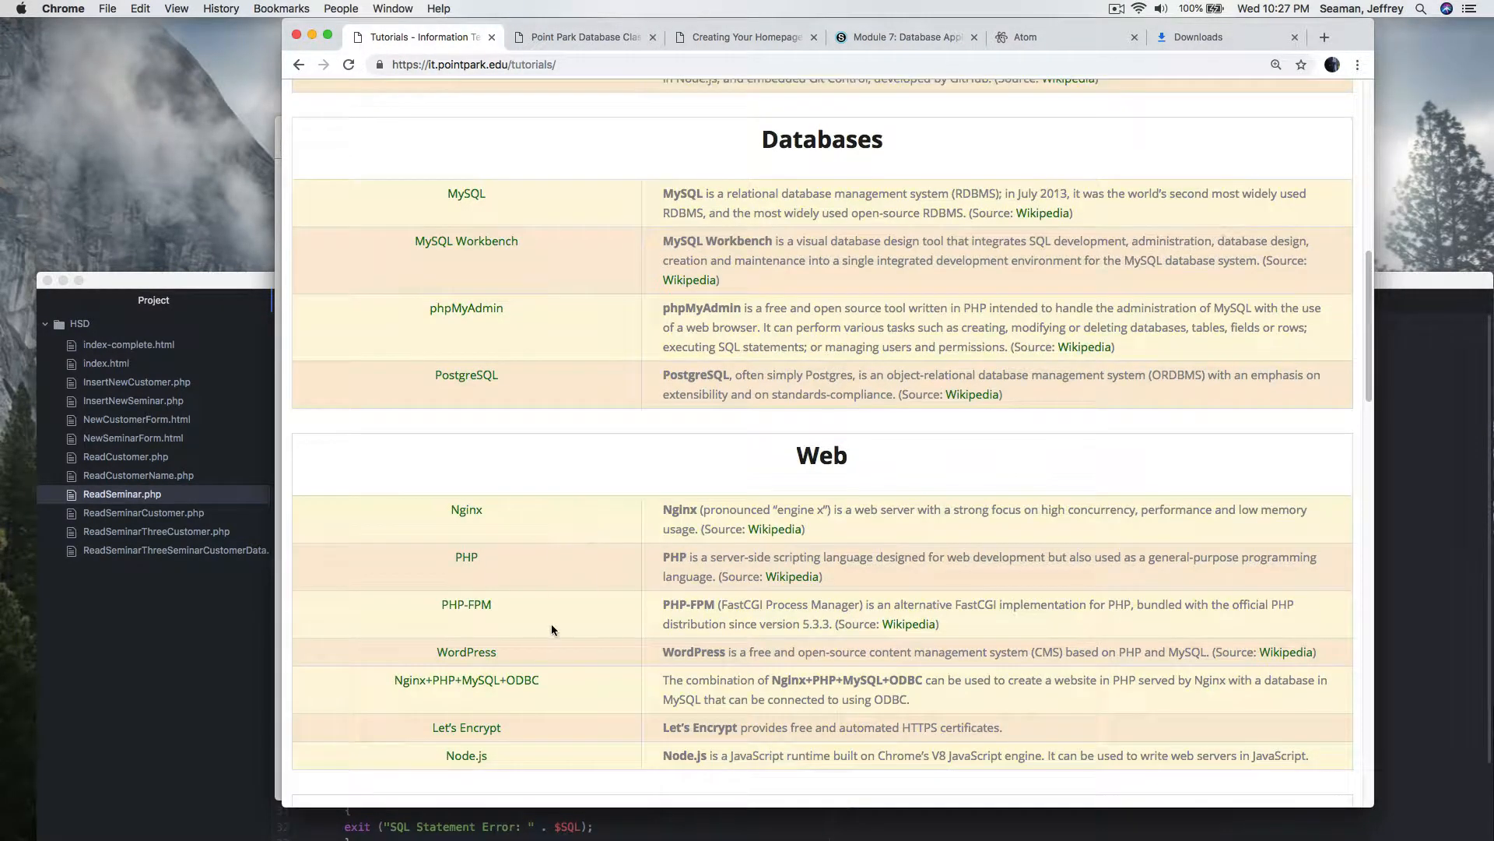
{"action": "left_click", "coordinate": [529, 683]}
{"action": "scroll", "coordinate": [566, 517], "scroll_direction": "down", "scroll_amount": 20}
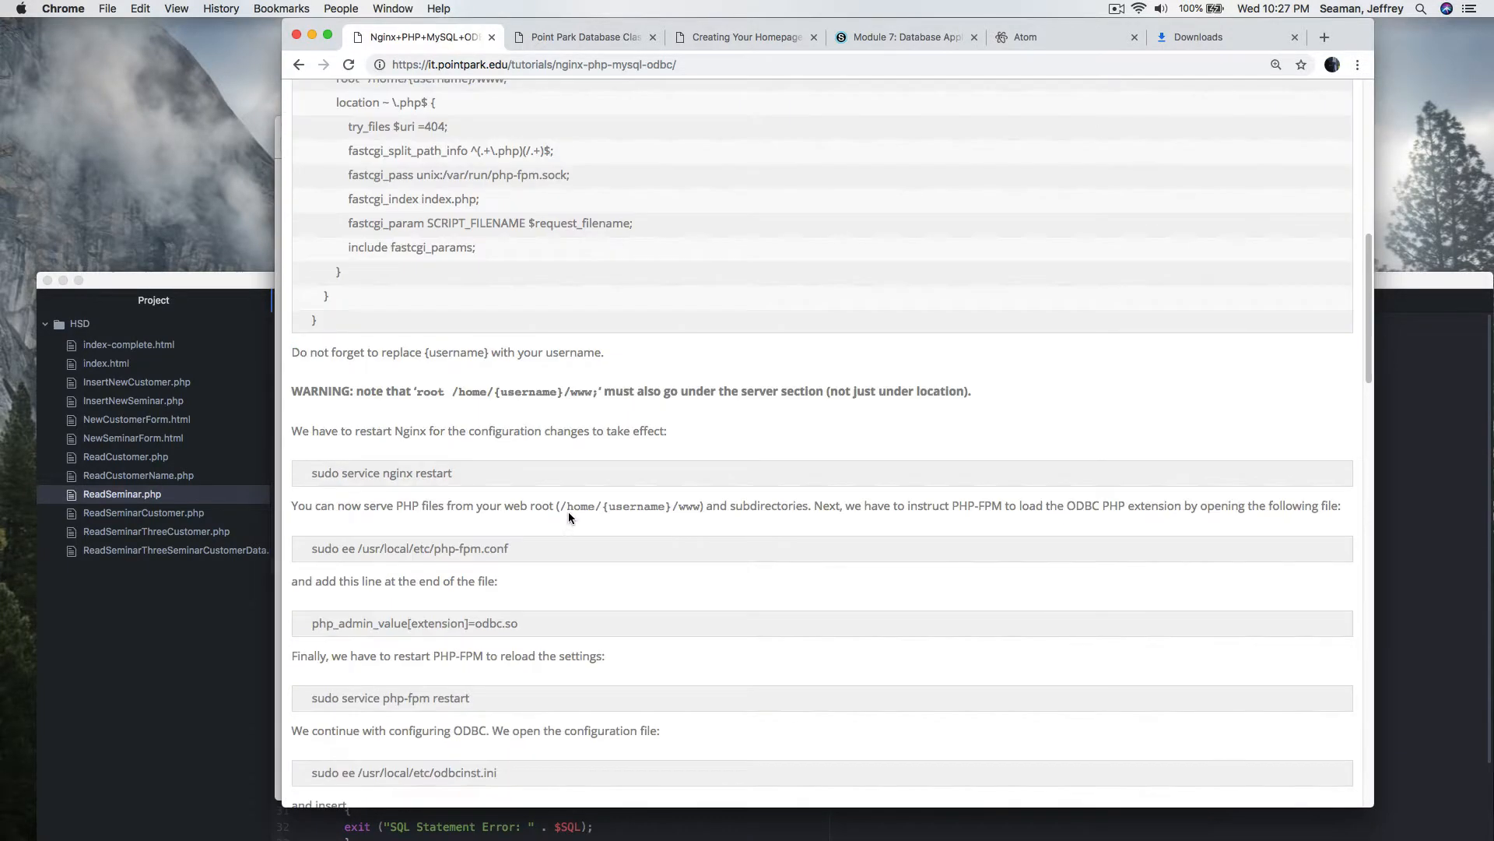
{"action": "scroll", "coordinate": [574, 517], "scroll_direction": "down", "scroll_amount": 3}
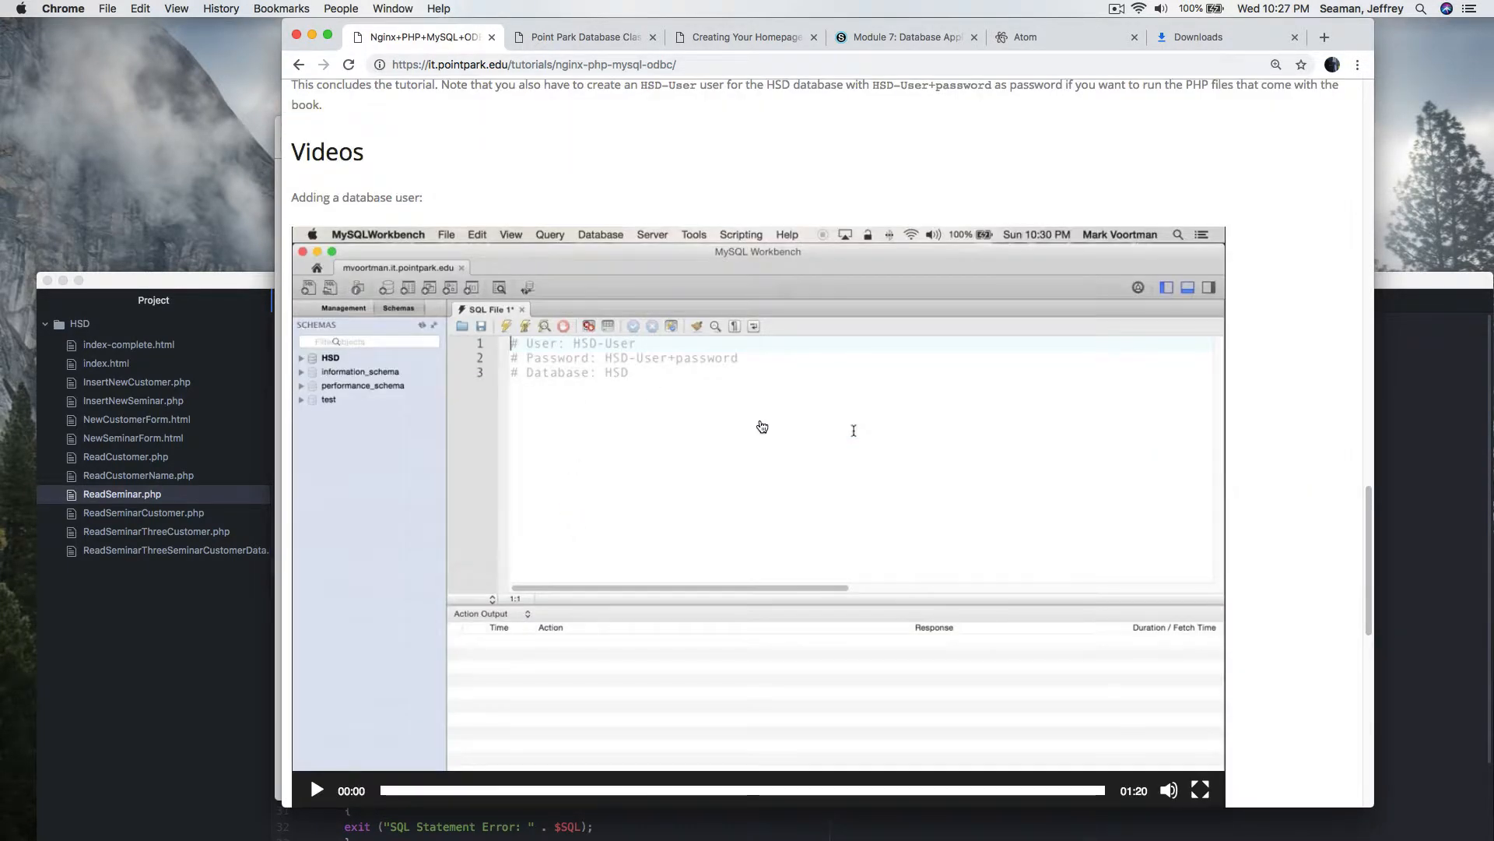
{"action": "left_click", "coordinate": [706, 66]}
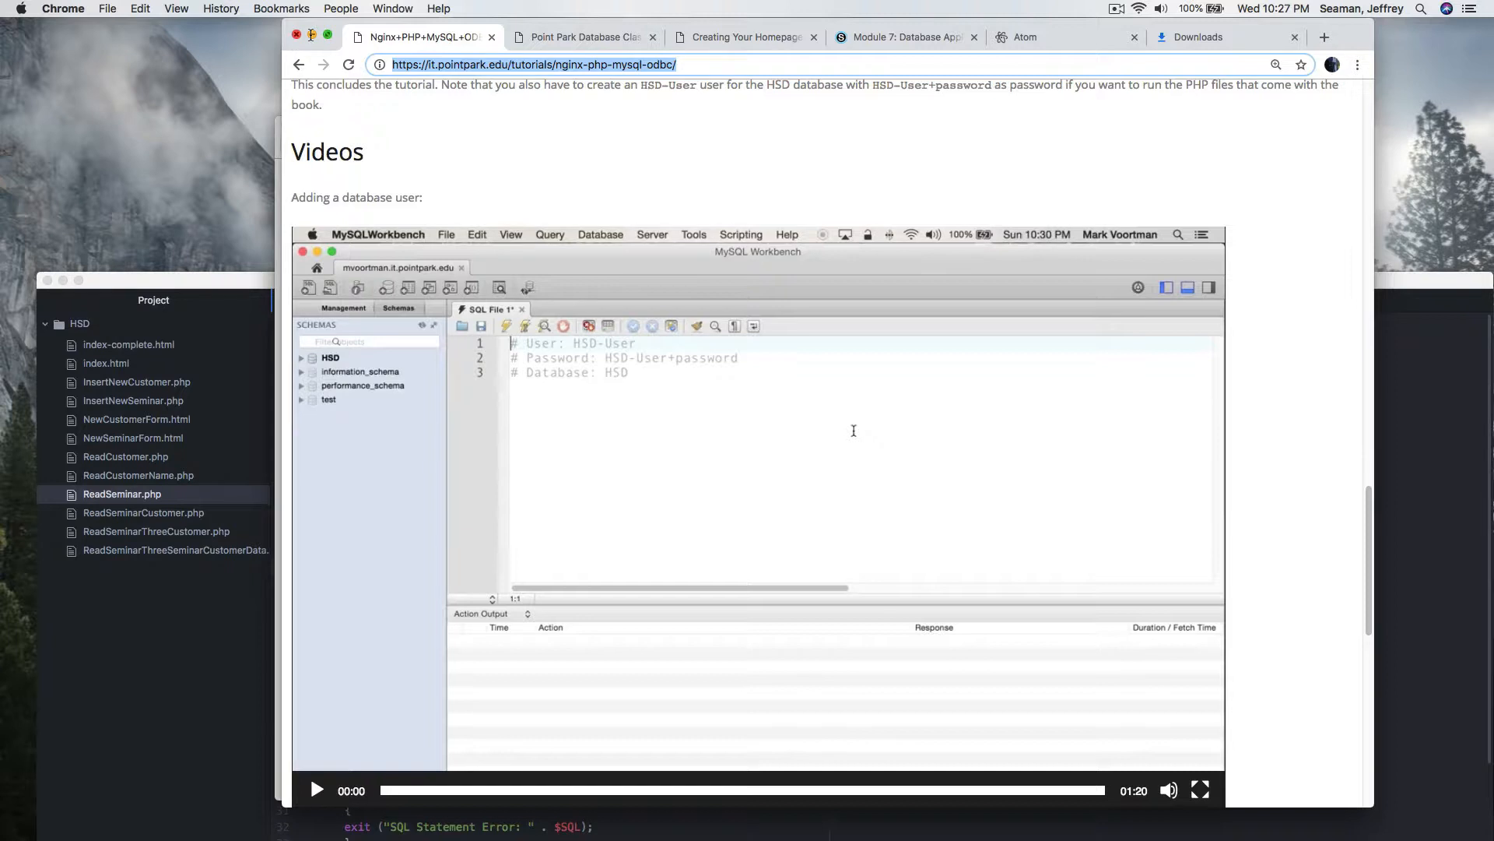
{"action": "left_click", "coordinate": [312, 35]}
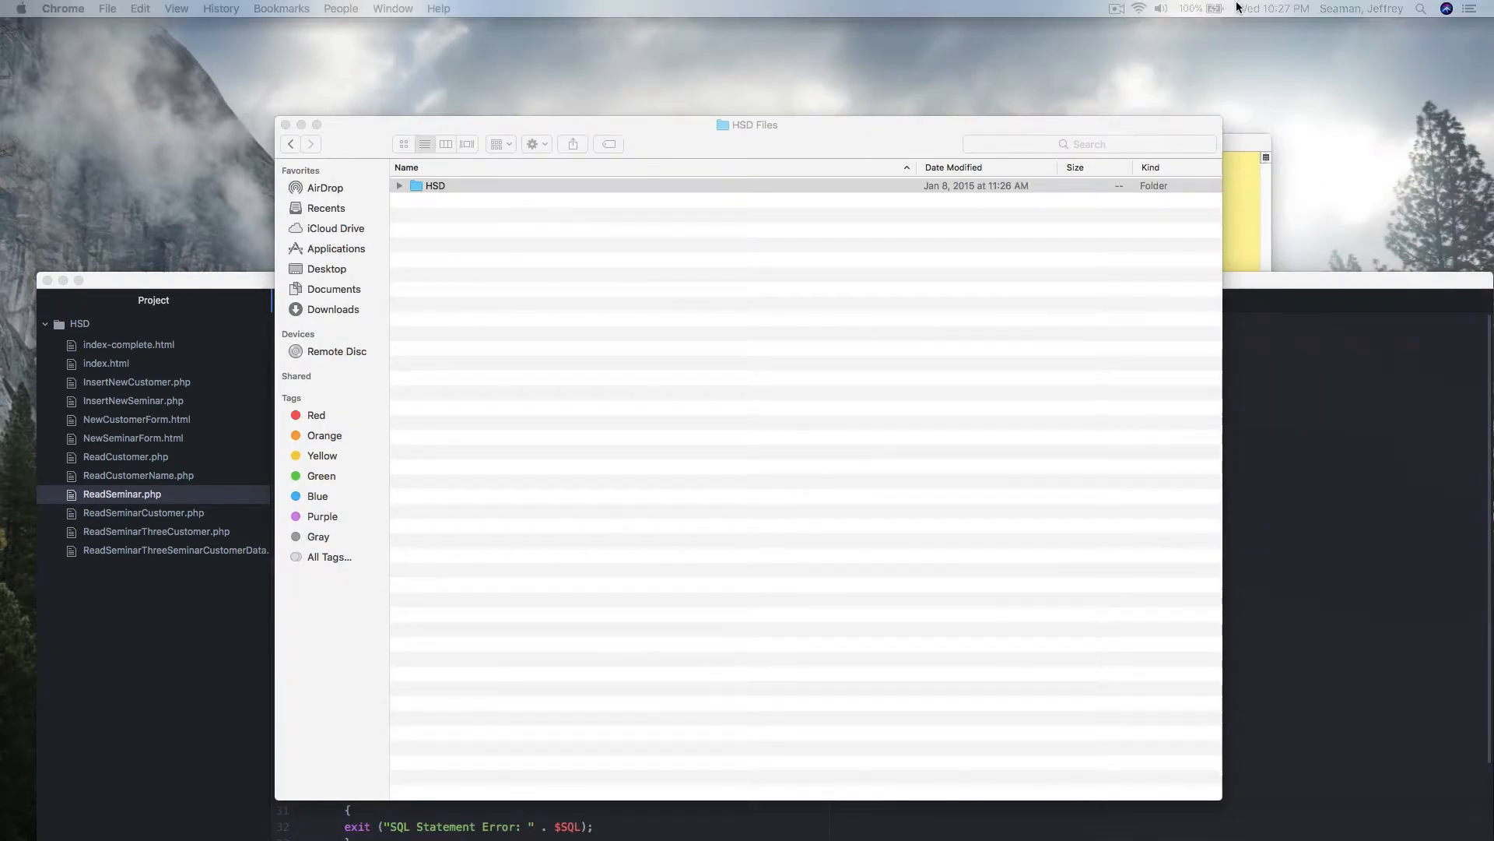
Launch MySQLWorkbench from Spotlight search.
{"action": "left_click", "coordinate": [1421, 9]}
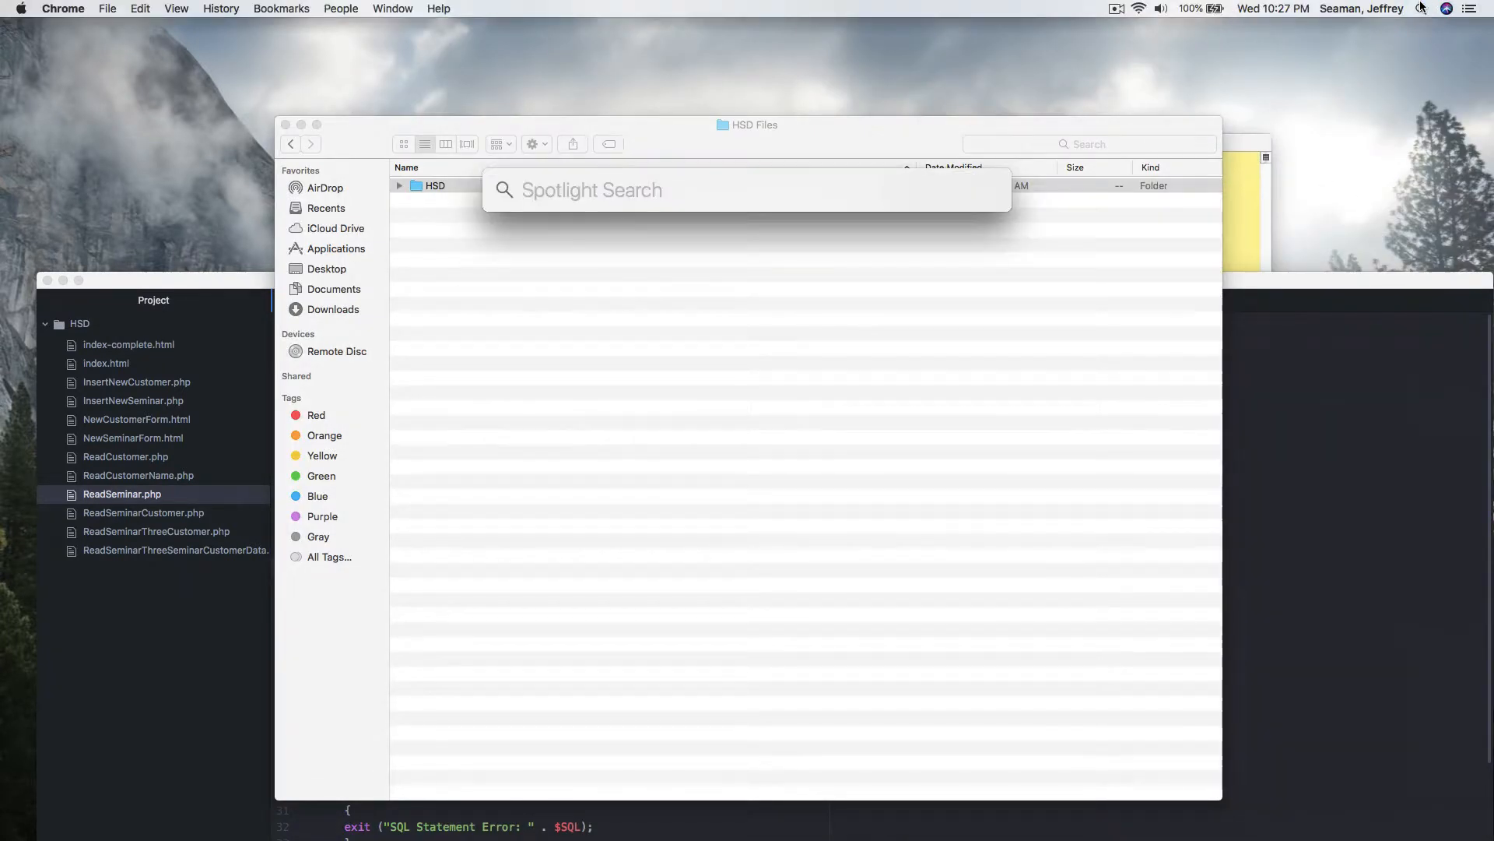
{"action": "type", "text": "myss"}
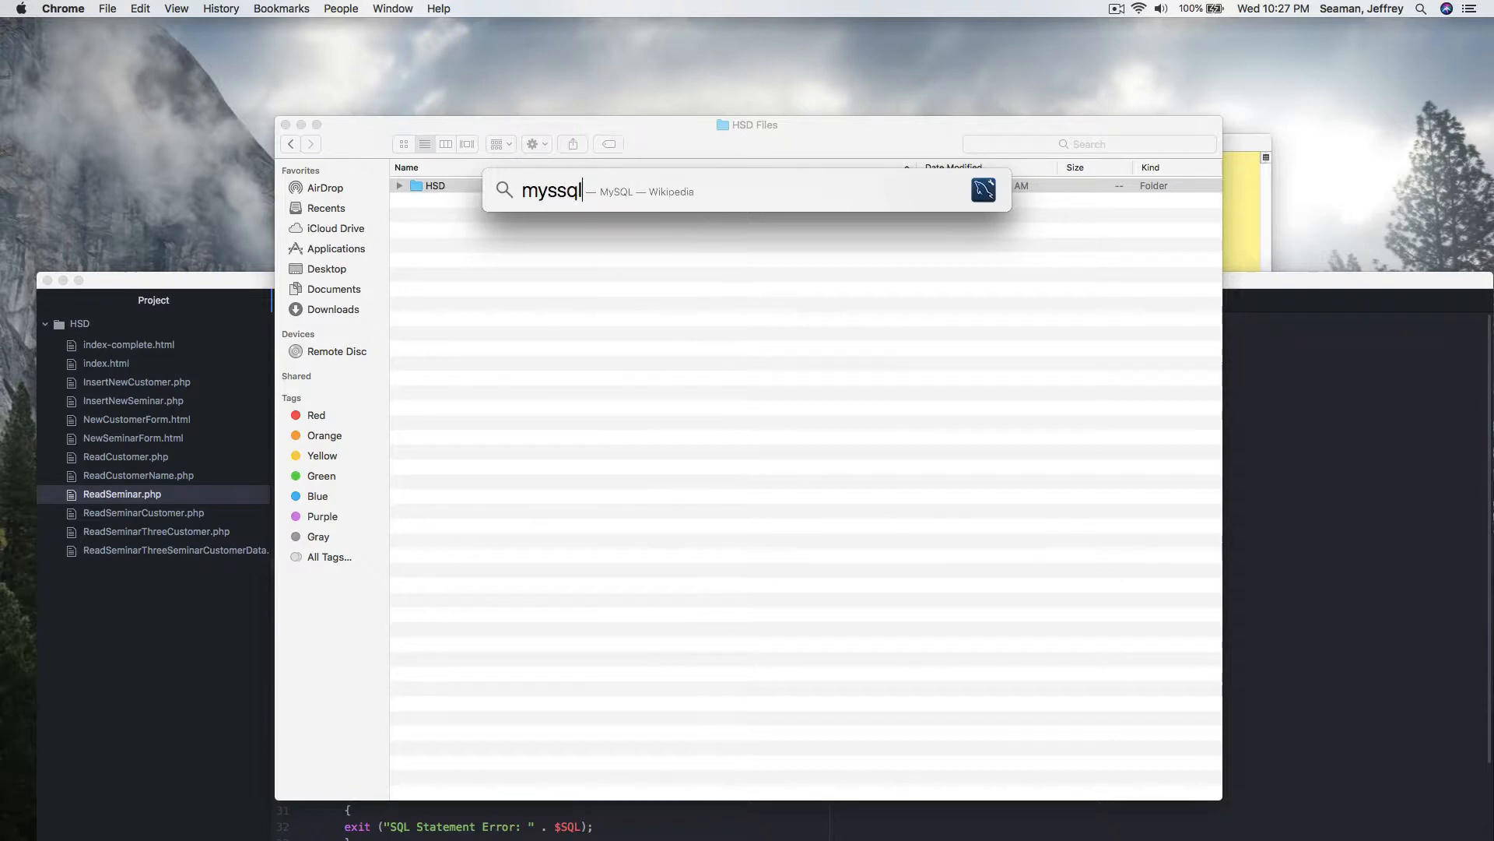
{"action": "key", "text": "BackSpace"}
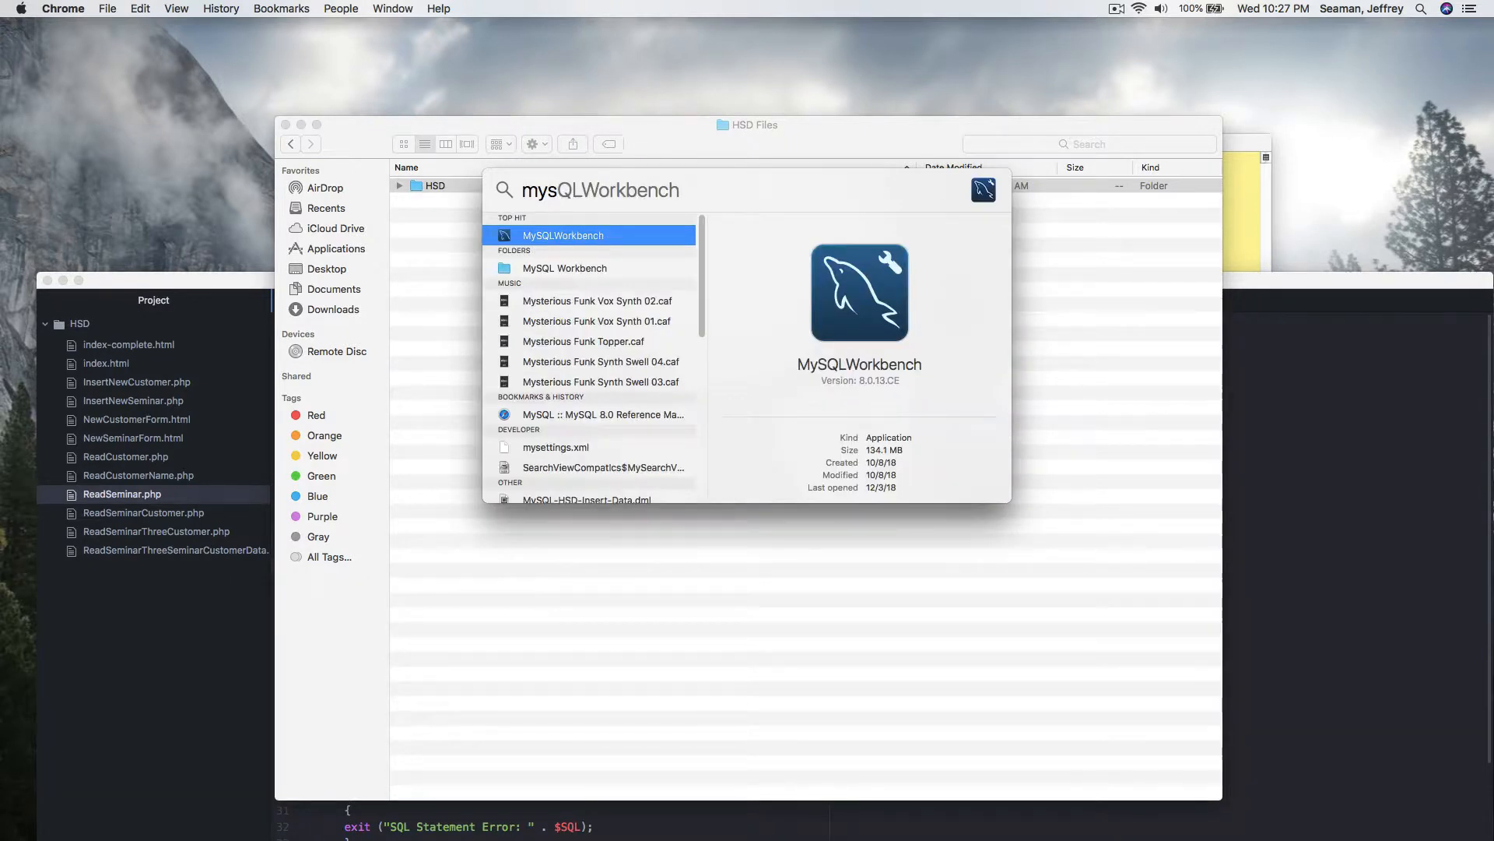
{"action": "key", "text": "Return"}
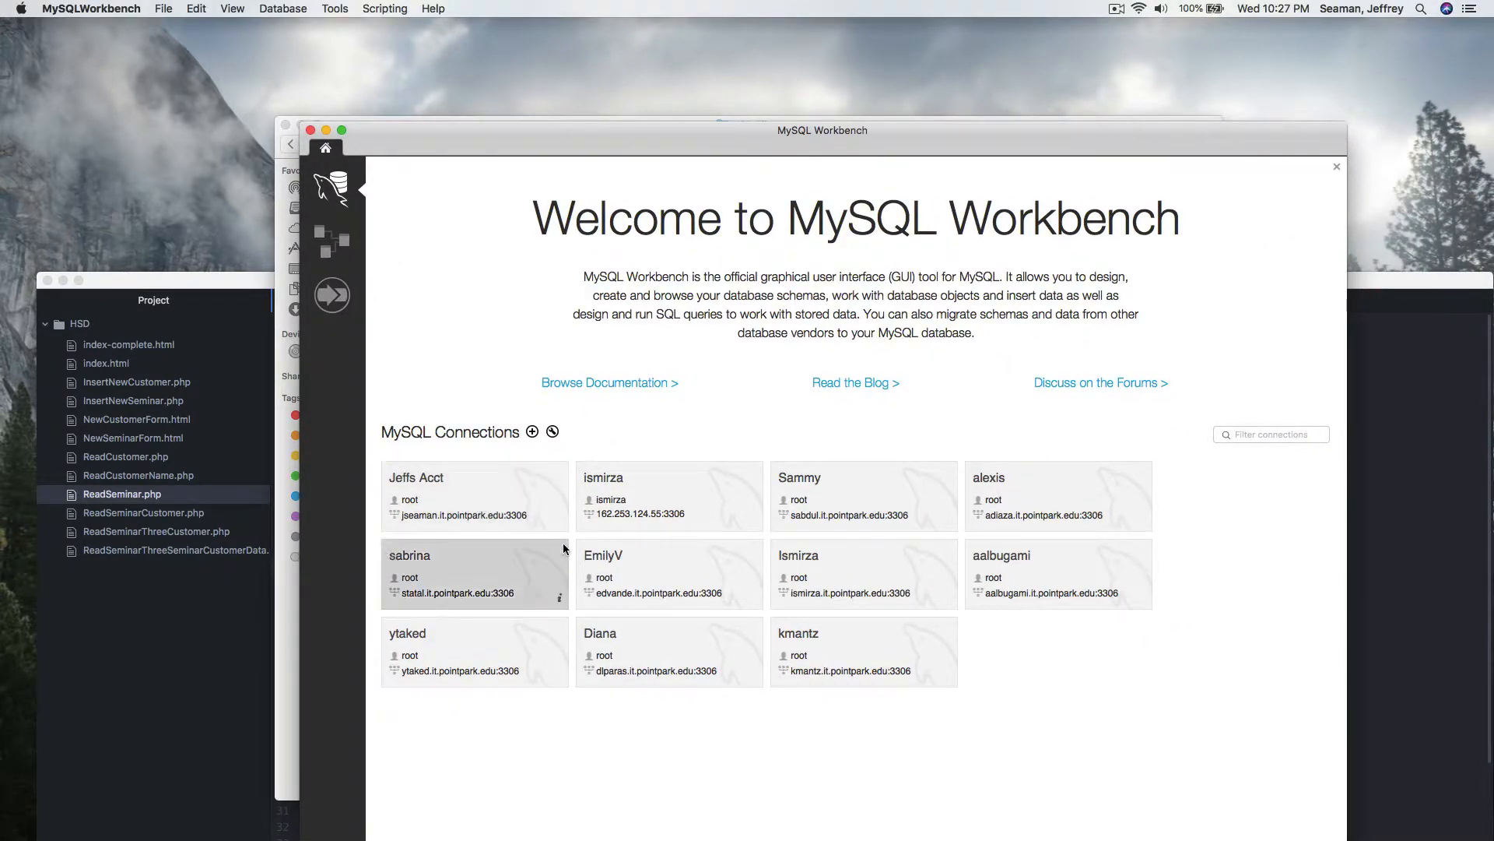
Connect to a saved MySQL server and show its Users and Privileges page.
{"action": "left_click", "coordinate": [999, 569]}
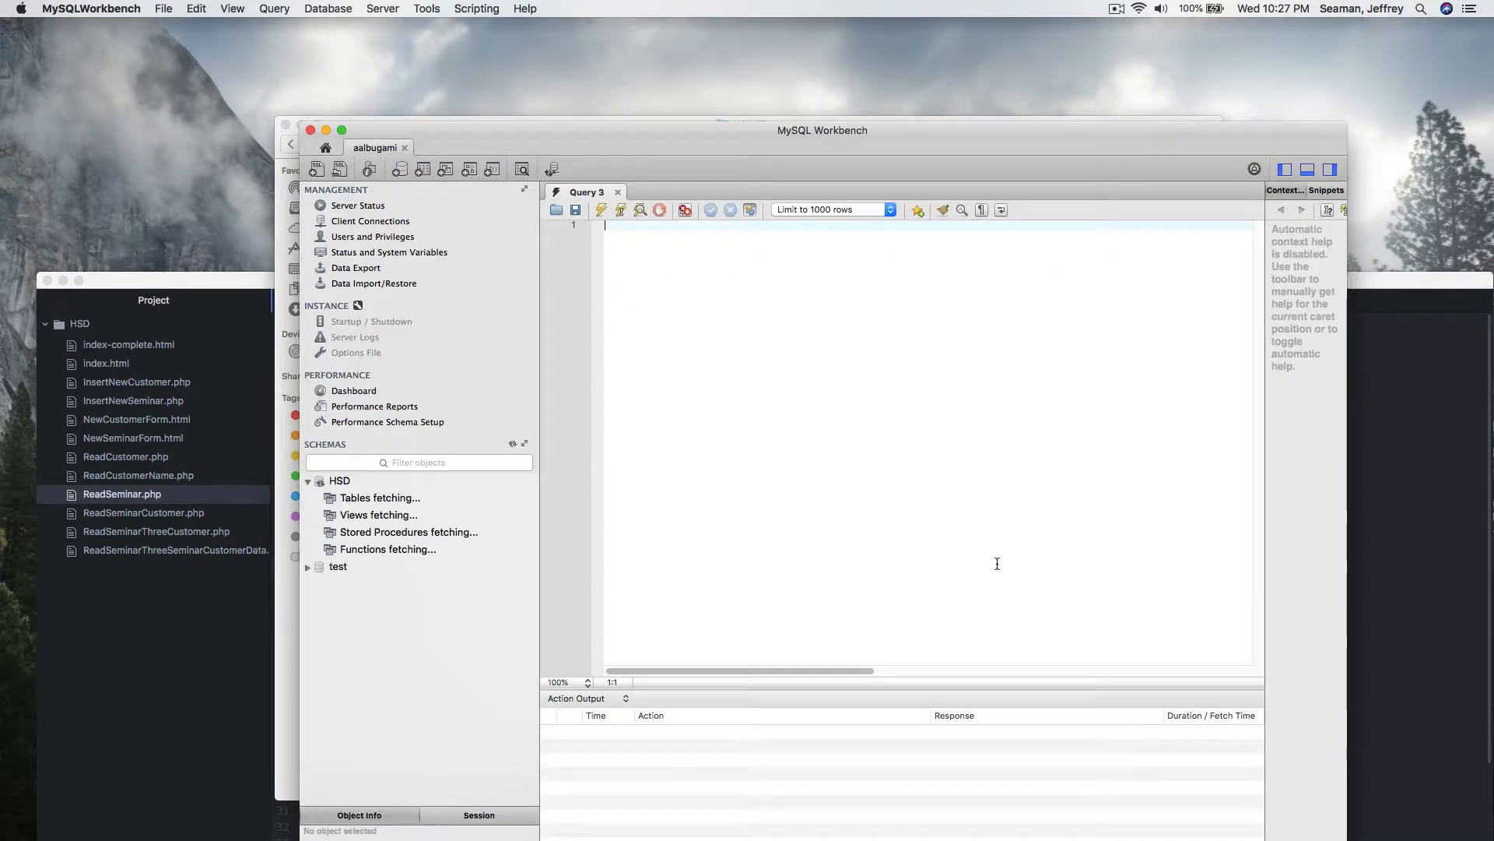
{"action": "left_click", "coordinate": [346, 237]}
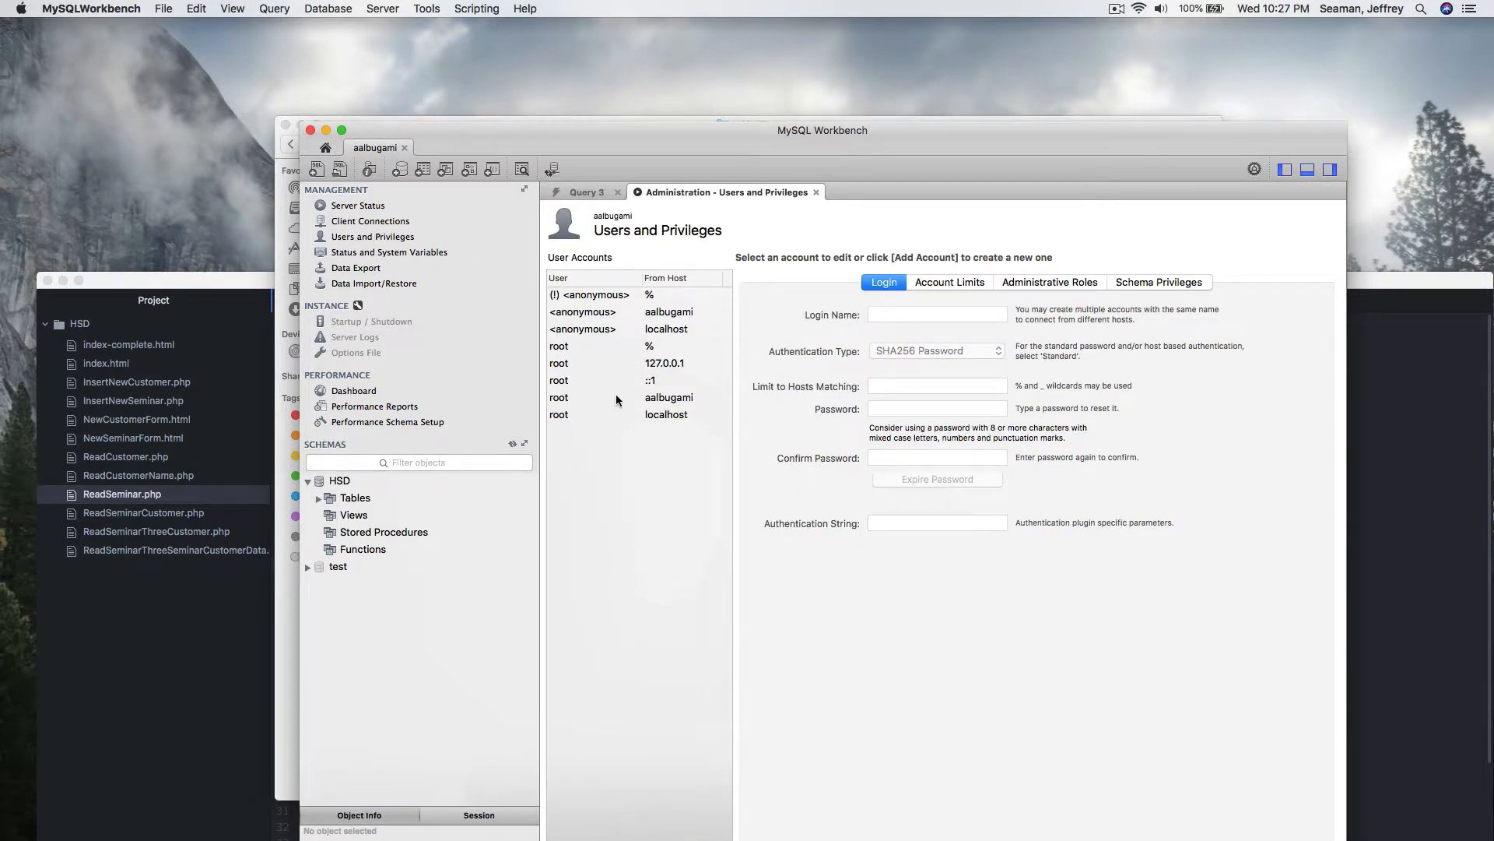
{"action": "left_click_drag", "start_coordinate": [555, 130], "coordinate": [532, 32]}
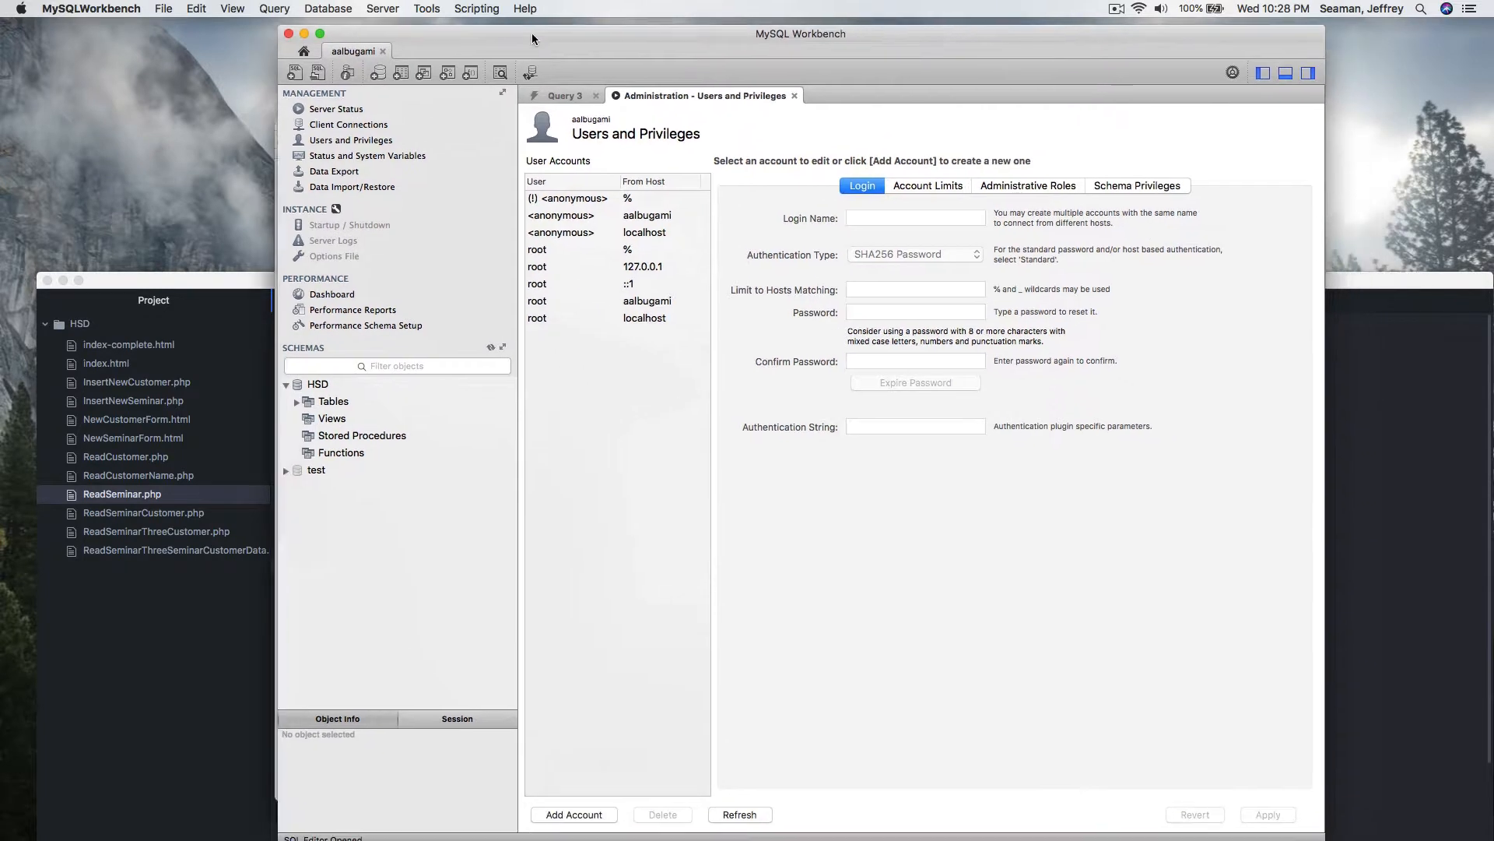
Add a new account named HSD-User with Standard authentication, limited to localhost.
{"action": "left_click", "coordinate": [568, 814]}
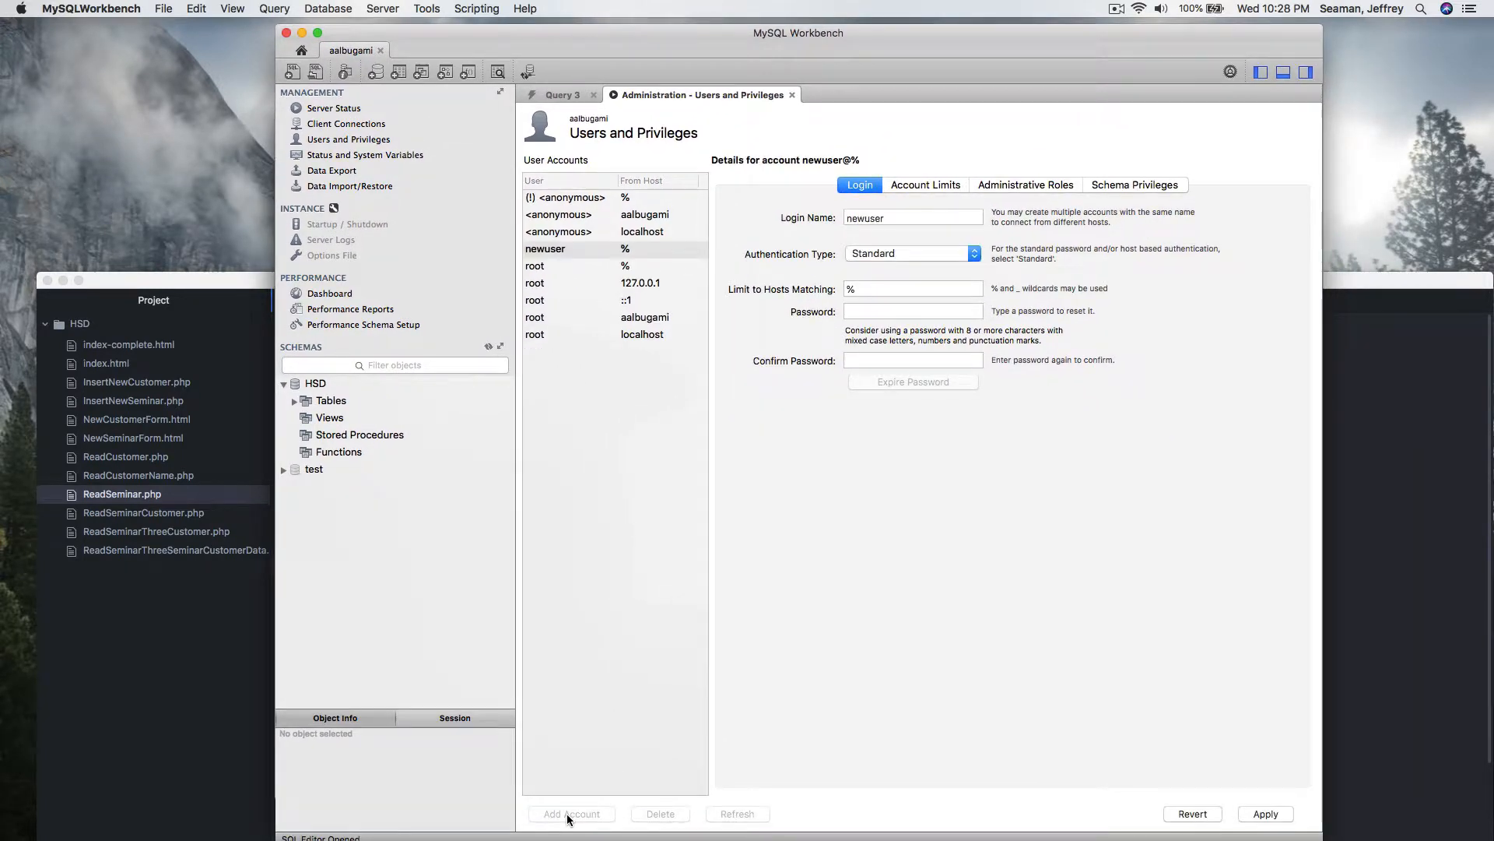
{"action": "double_click", "coordinate": [901, 218]}
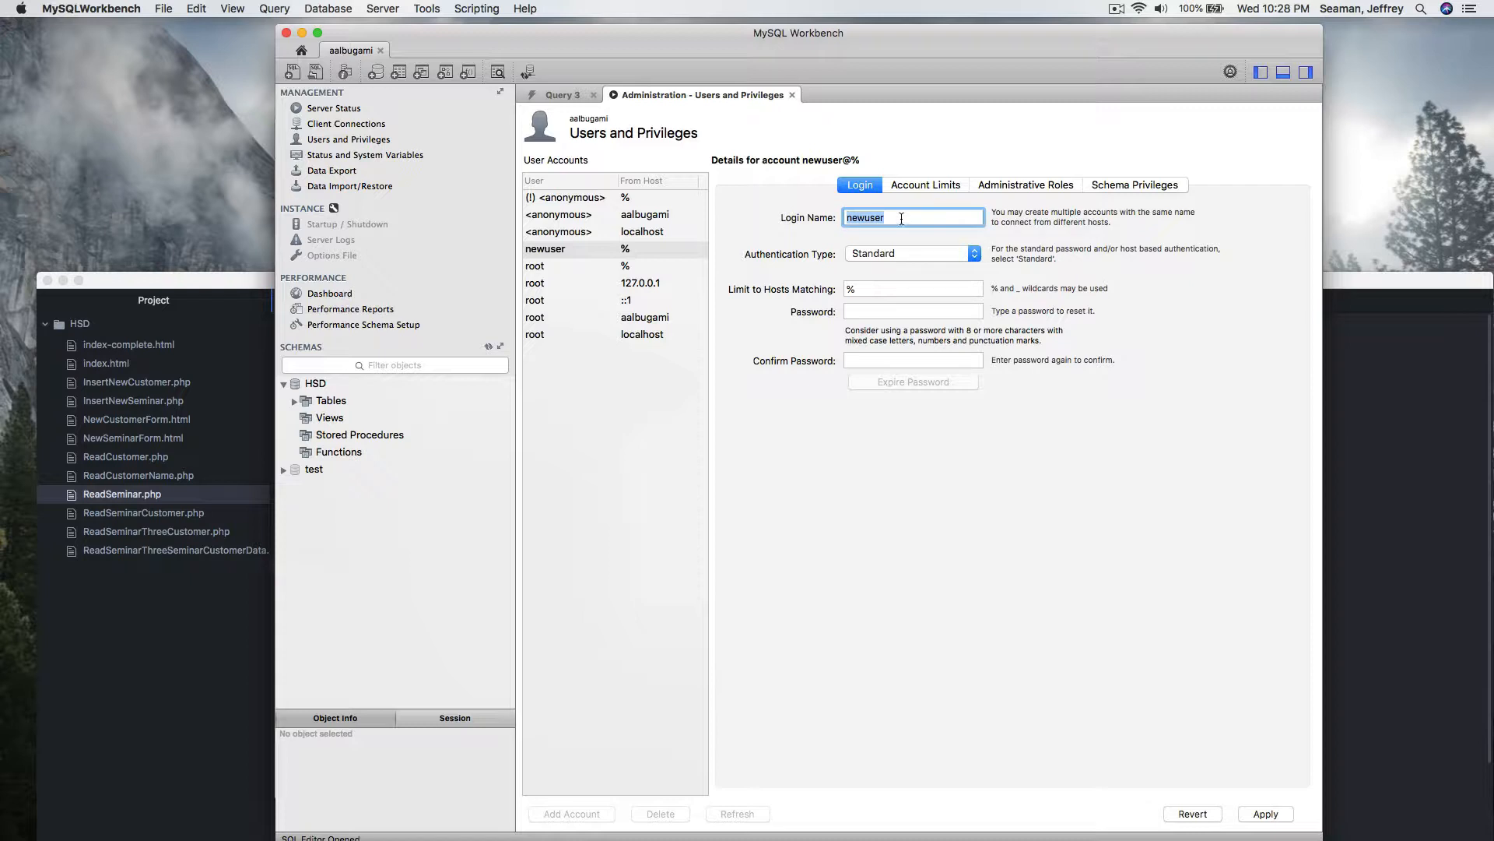
{"action": "type", "text": "HSD-User"}
{"action": "left_click", "coordinate": [877, 256]}
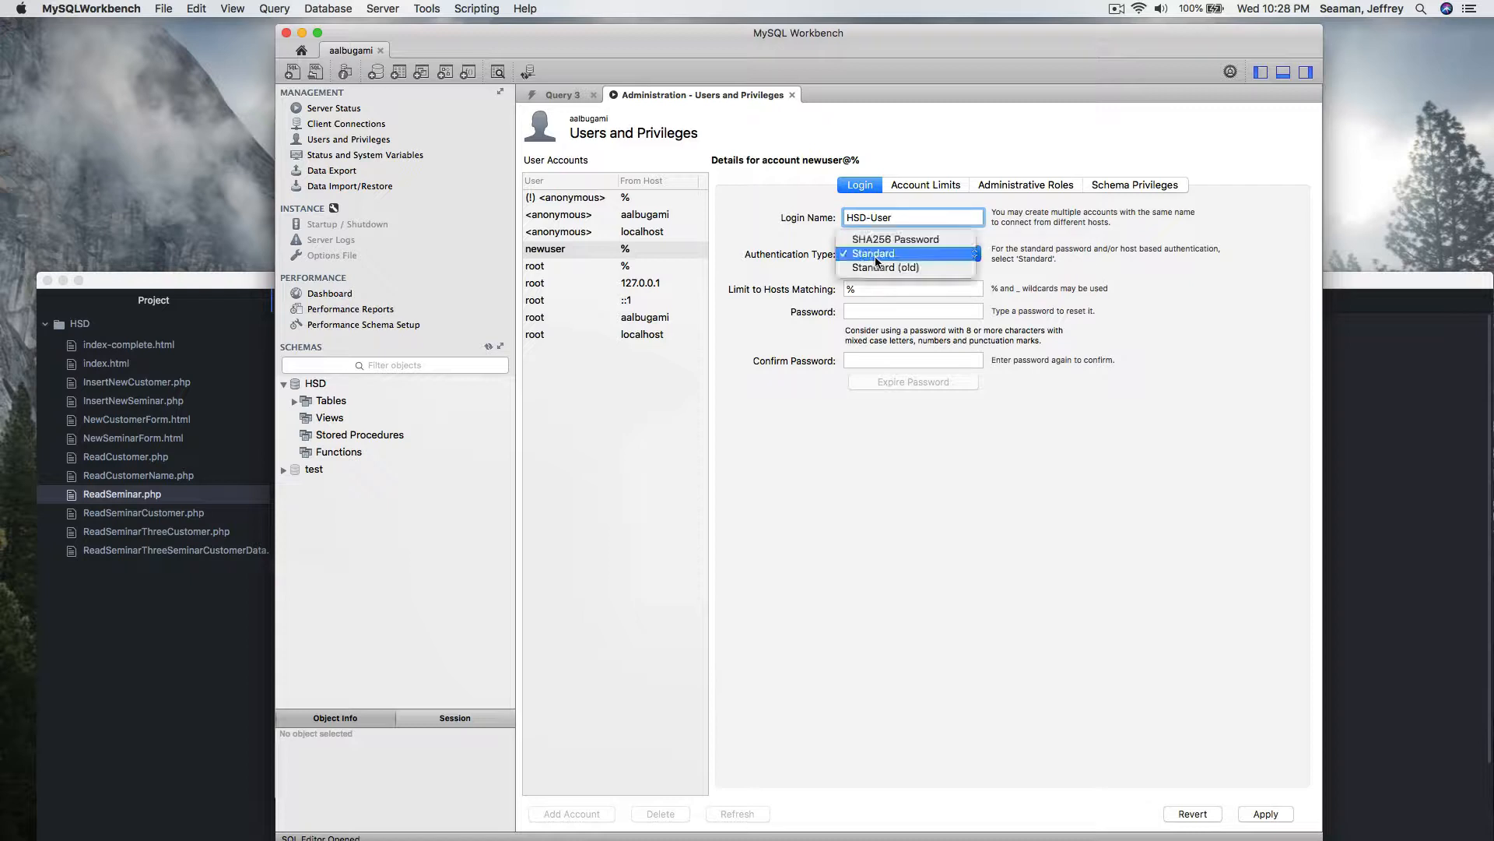
{"action": "left_click", "coordinate": [878, 262]}
{"action": "left_click", "coordinate": [872, 288]}
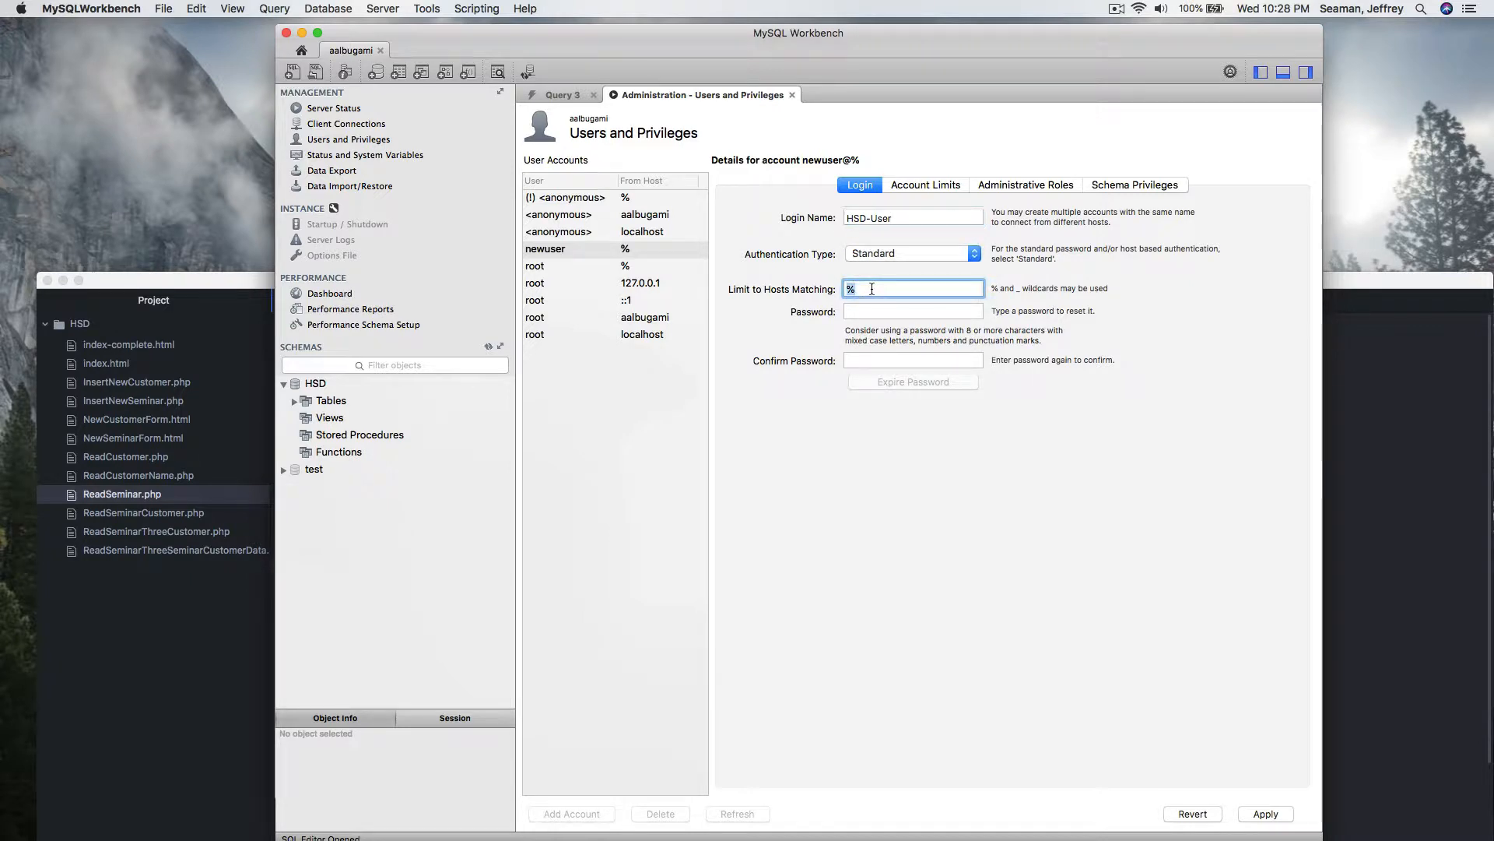
{"action": "type", "text": "localhost"}
Enter and confirm the account password, then view its Schema Privileges.
{"action": "left_click", "coordinate": [861, 311]}
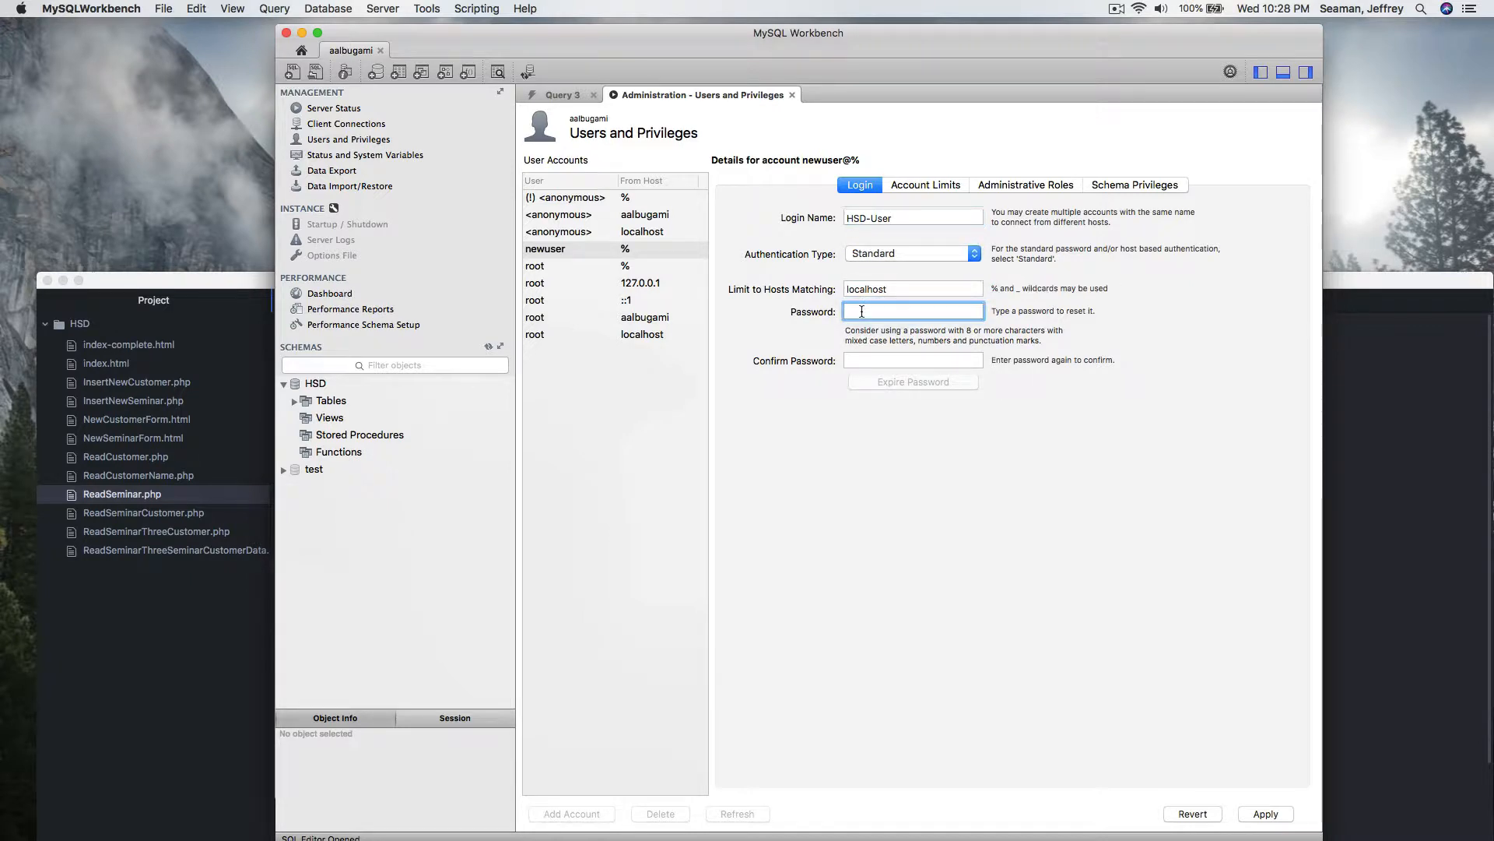
{"action": "type", "text": "•••••••••"}
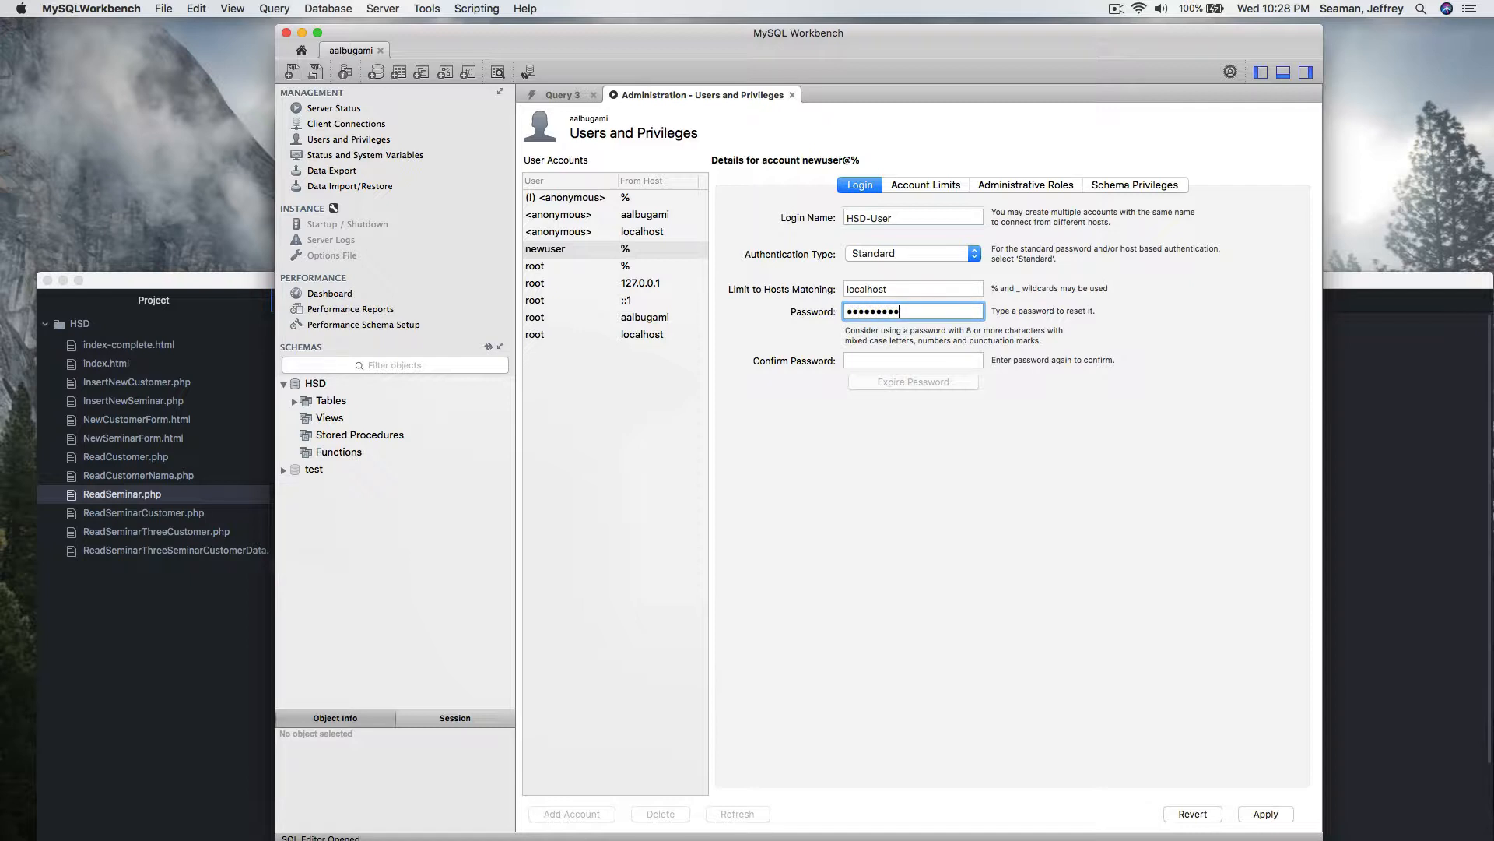
{"action": "type", "text": "•"}
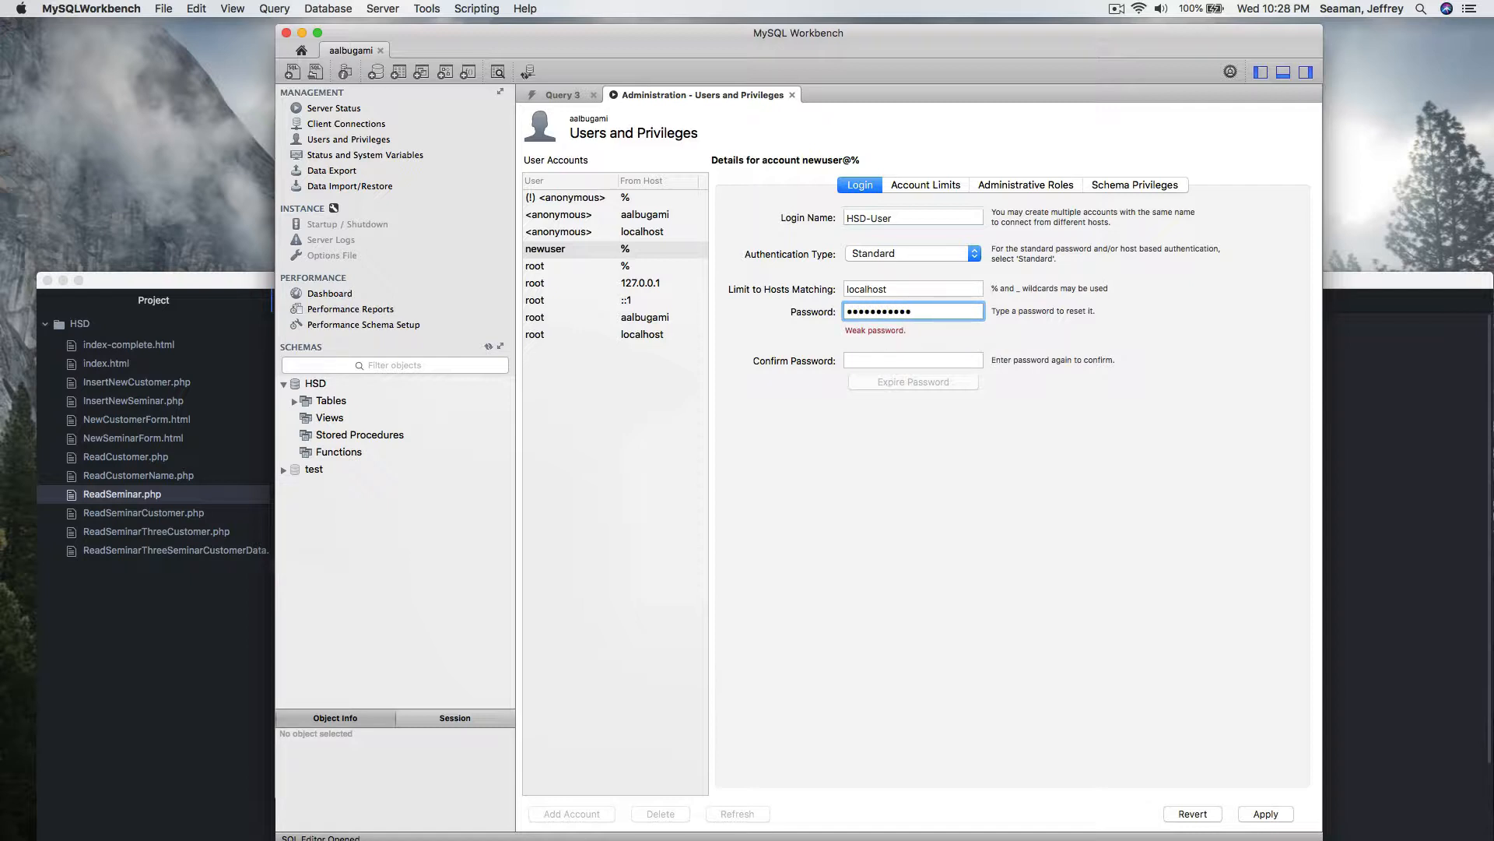
{"action": "left_click", "coordinate": [864, 359]}
{"action": "type", "text": "•"}
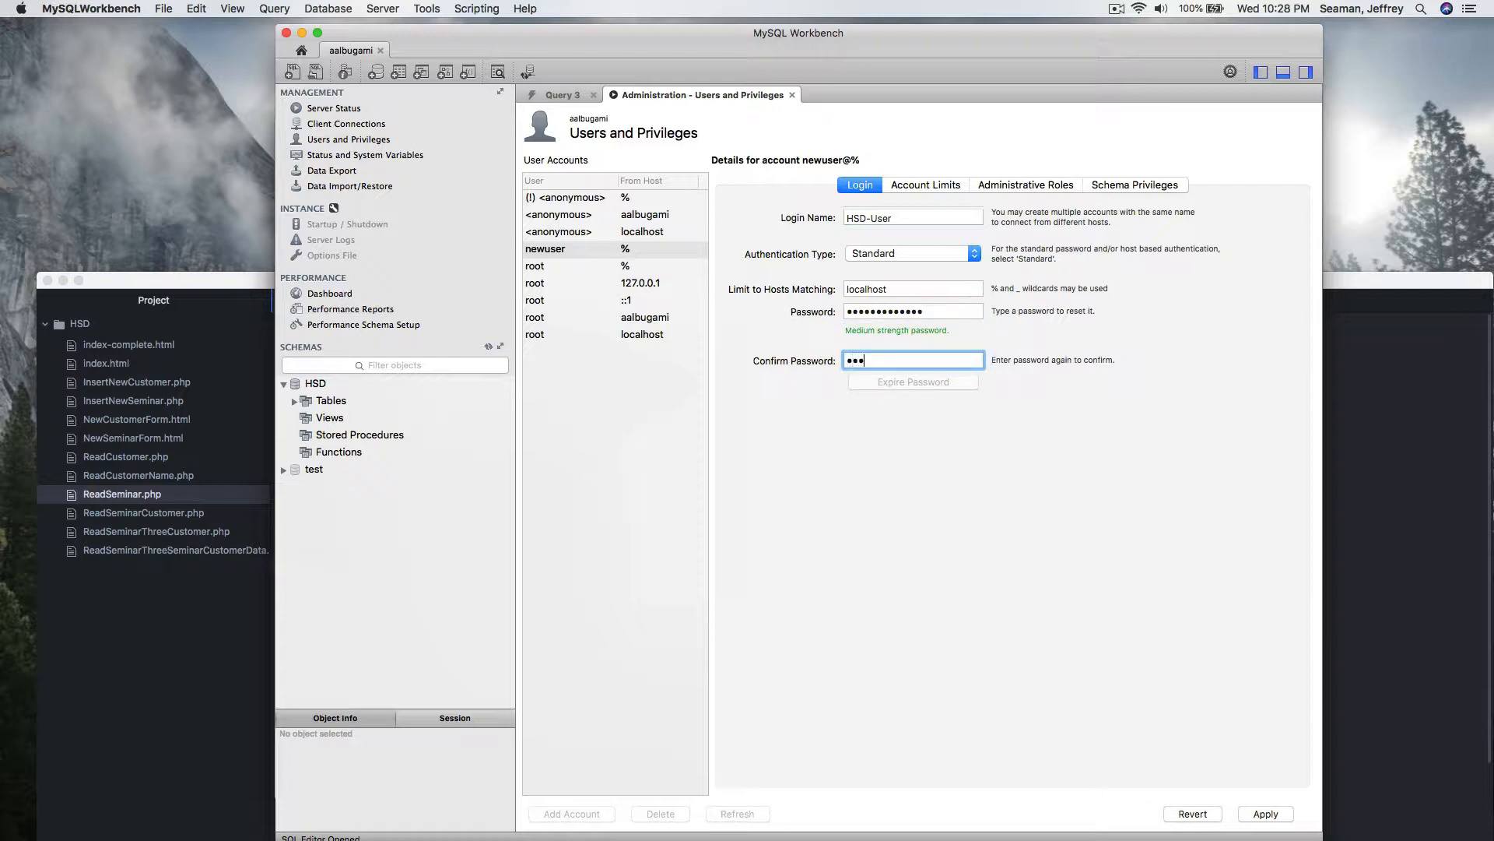
{"action": "type", "text": "••••••••••••"}
{"action": "left_click", "coordinate": [1130, 185]}
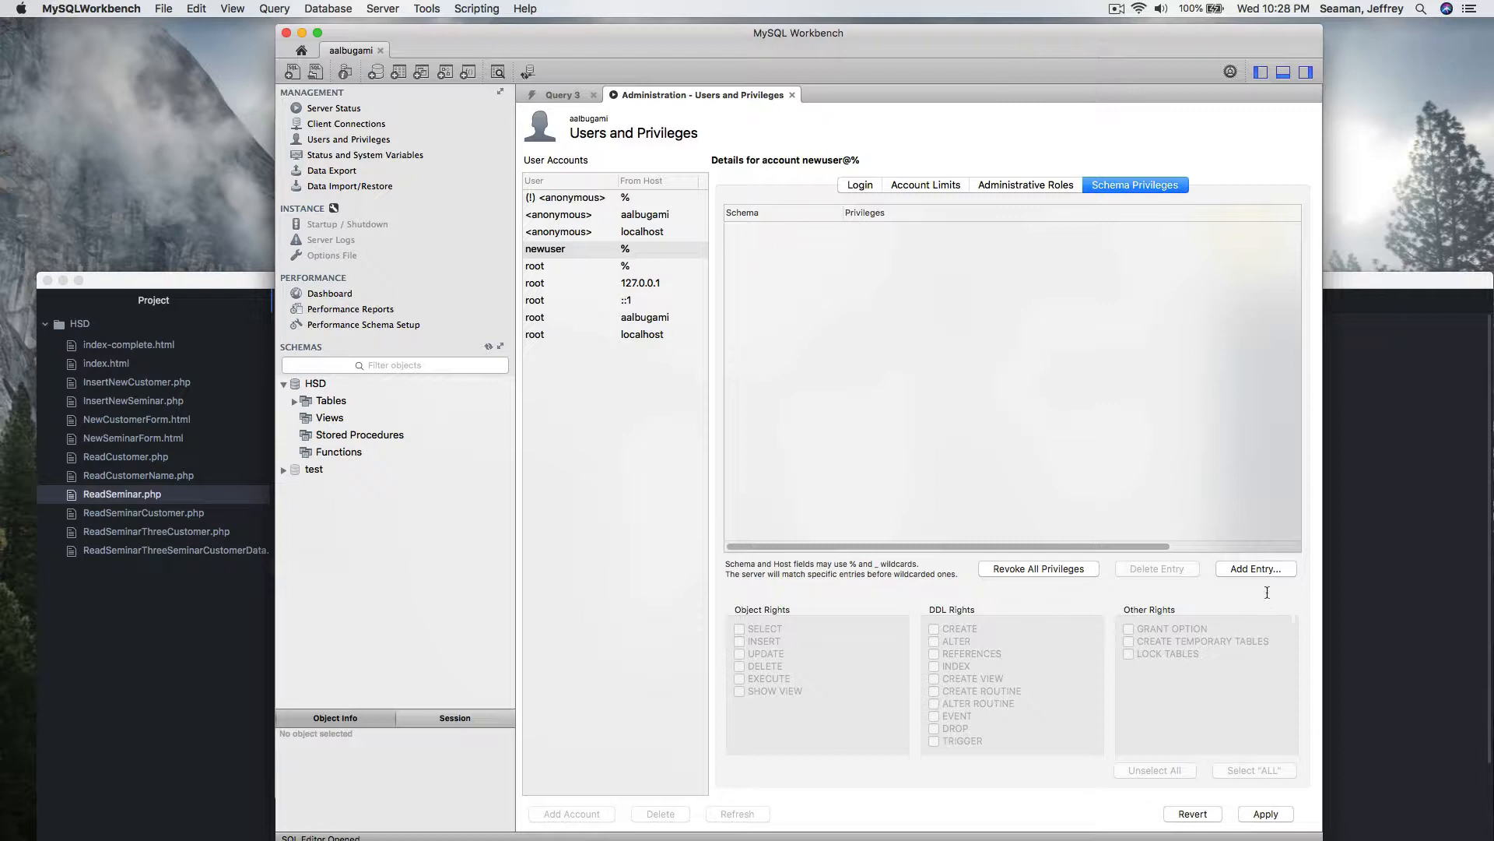
Grant HSD-User all privileges on the HSD schema and apply the account.
{"action": "left_click", "coordinate": [1245, 570]}
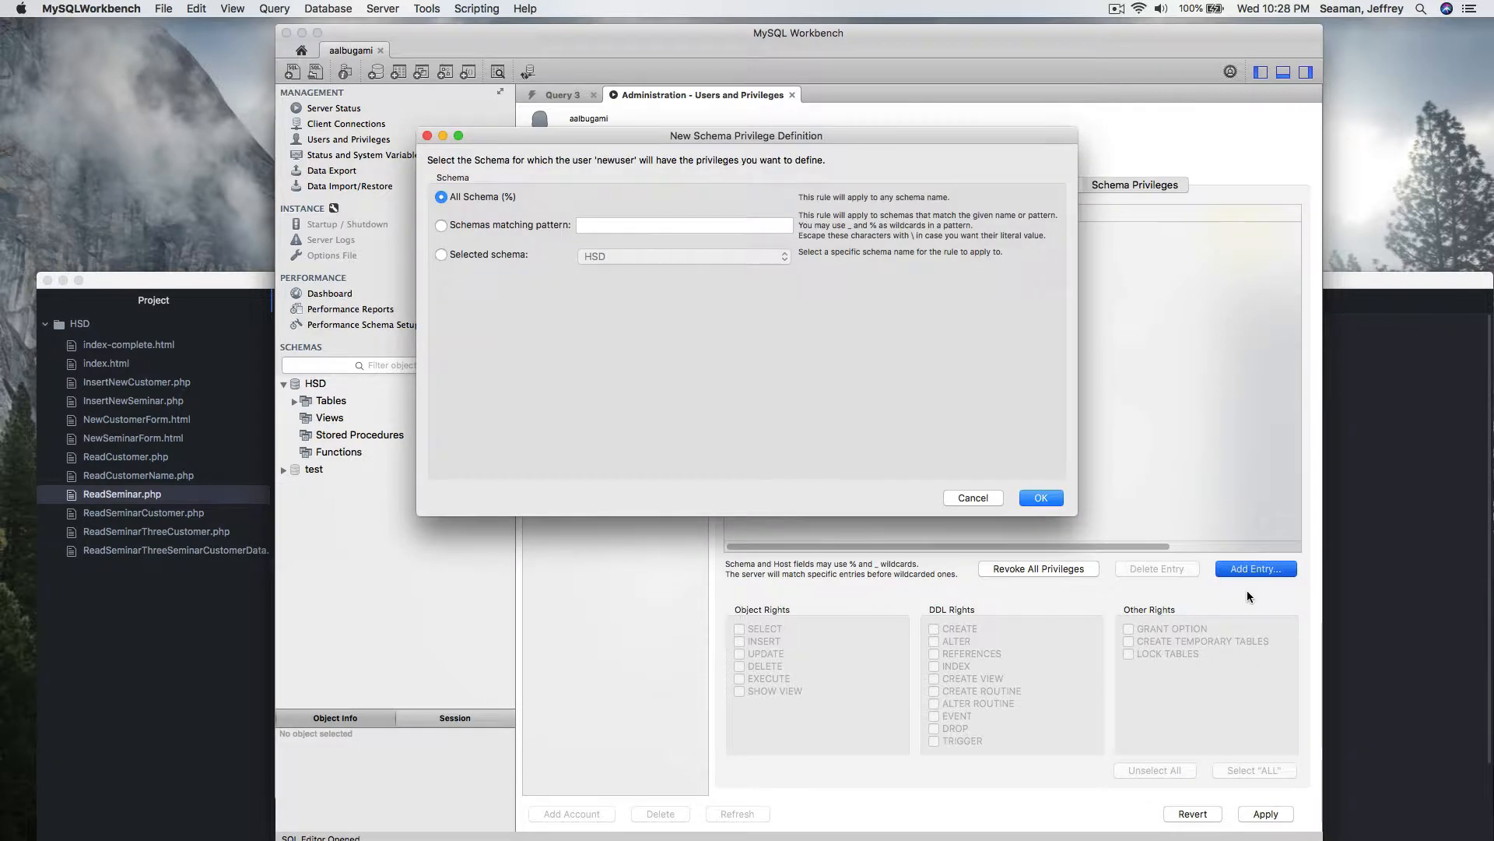
{"action": "left_click", "coordinate": [442, 255]}
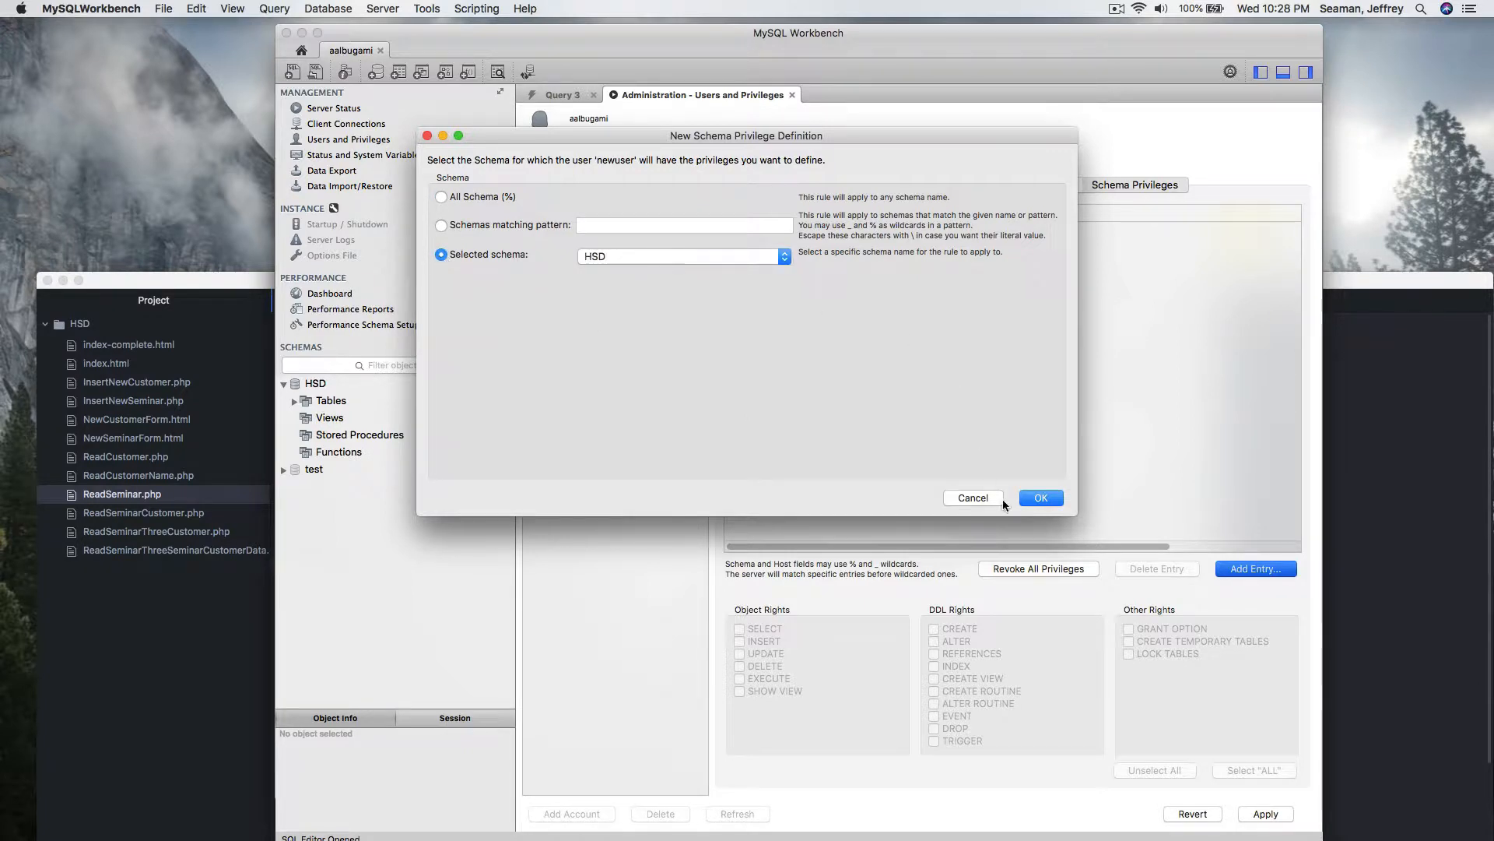
{"action": "left_click", "coordinate": [1034, 500]}
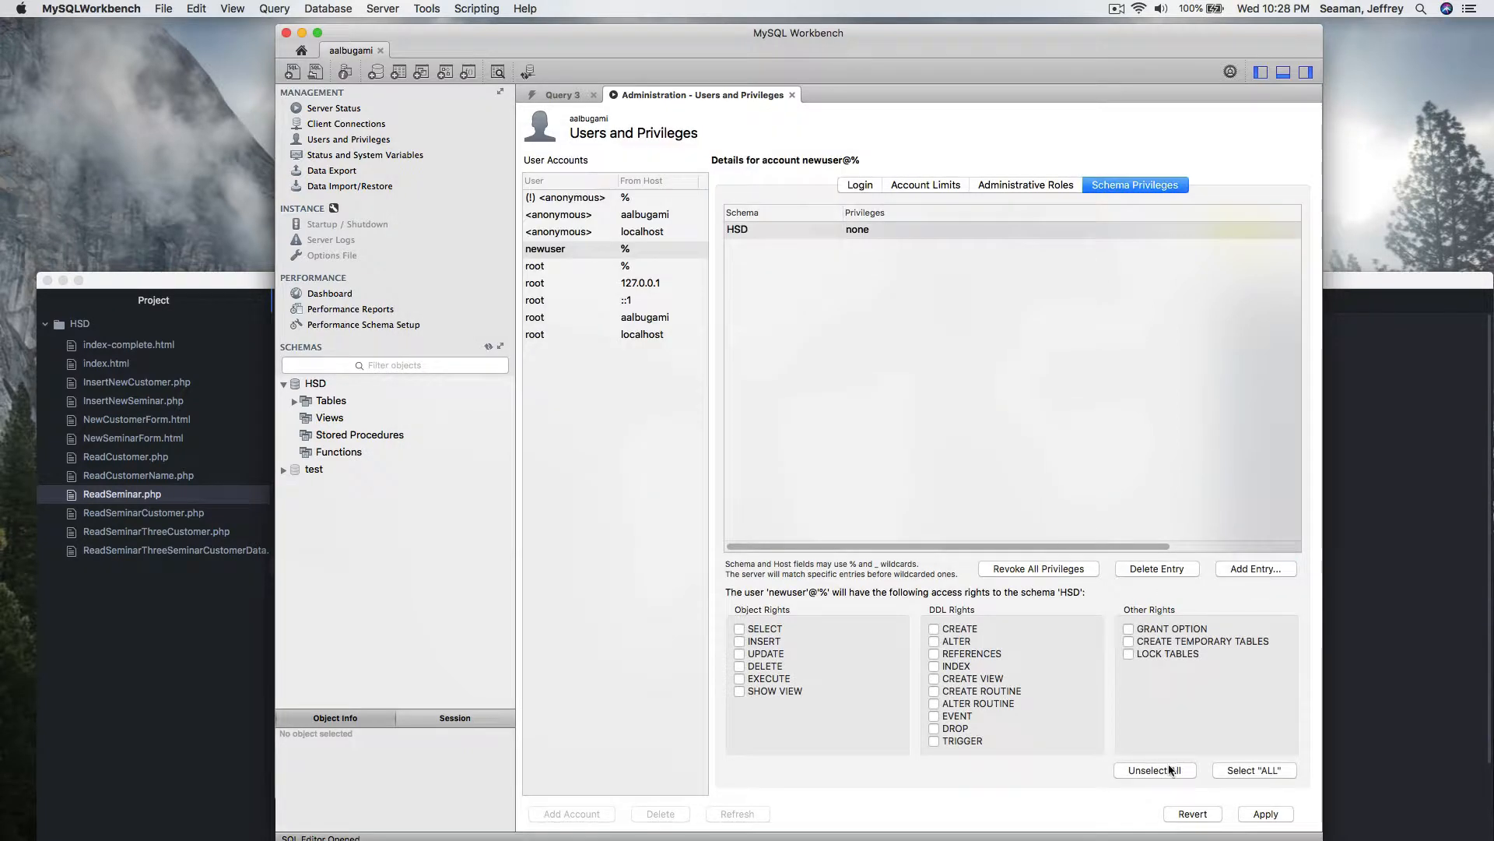
{"action": "left_click", "coordinate": [1265, 770]}
{"action": "left_click", "coordinate": [1275, 814]}
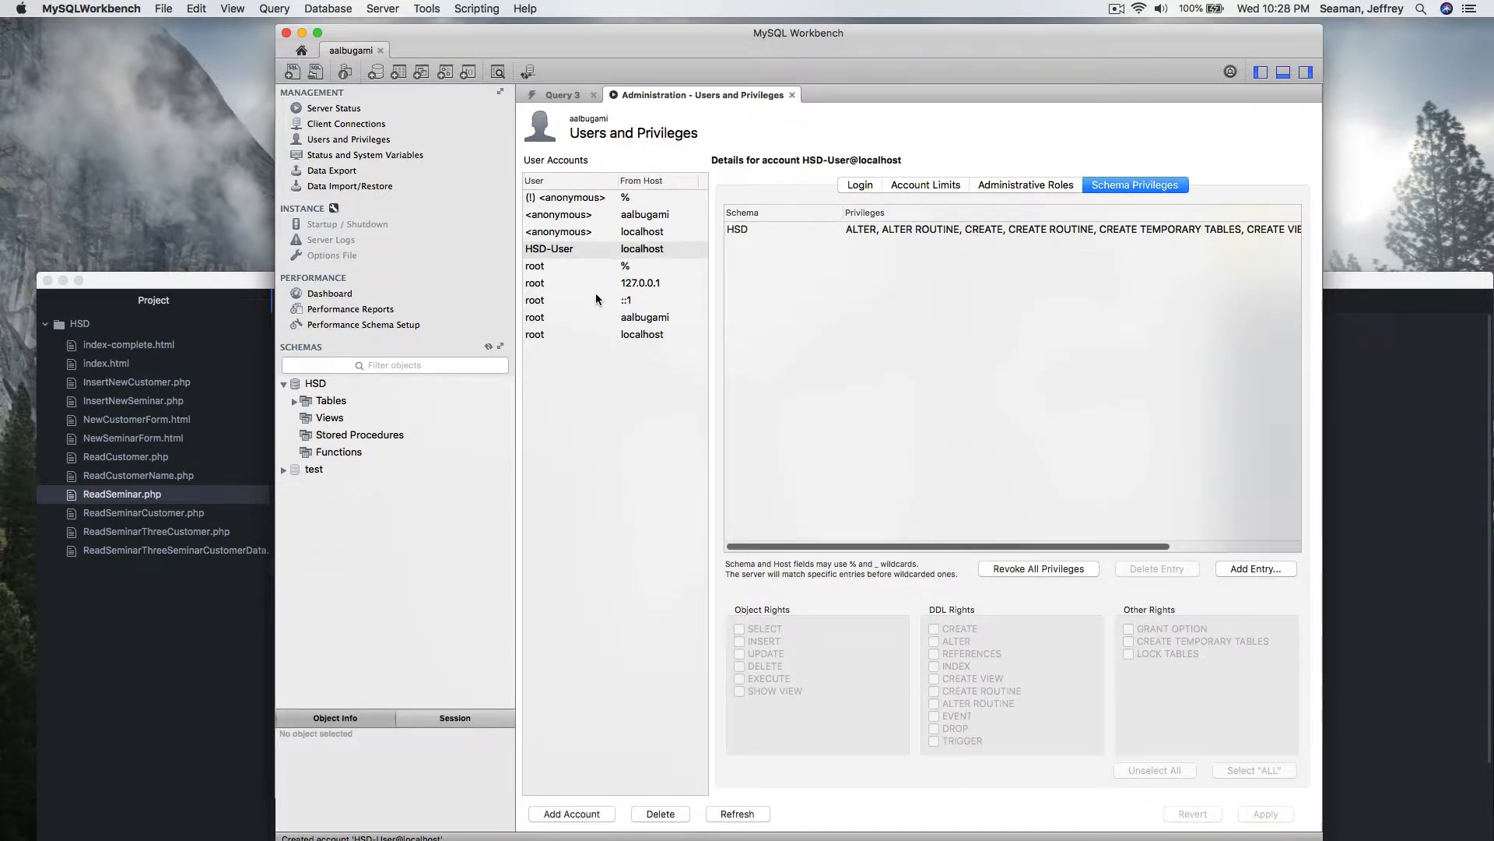
{"action": "left_click", "coordinate": [1348, 401]}
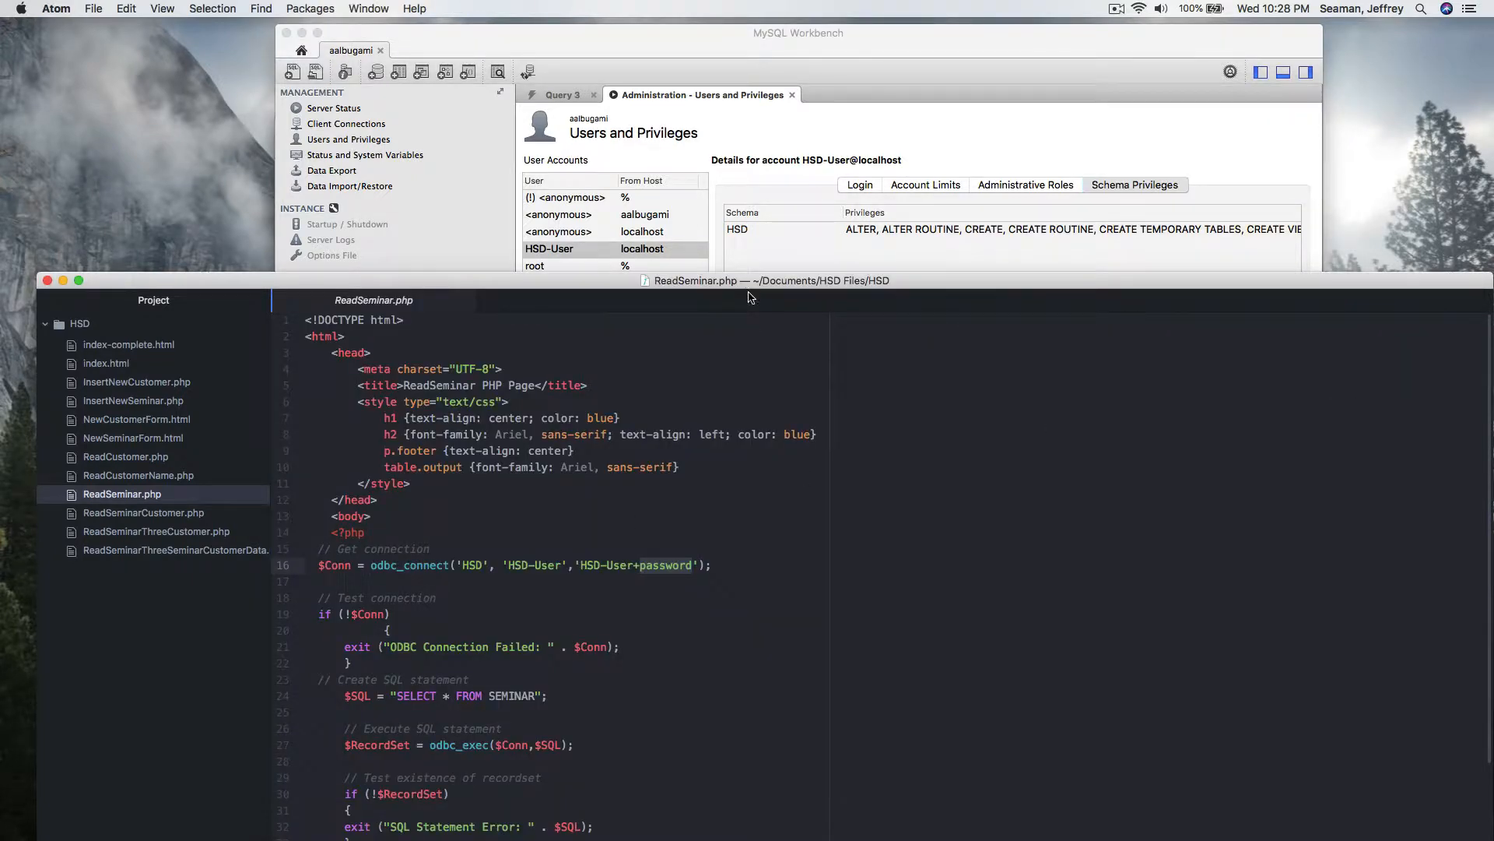
Reopen Users and Privileges to confirm HSD-User, then raise Atom's window to show ReadSeminar.php.
{"action": "left_click", "coordinate": [777, 248]}
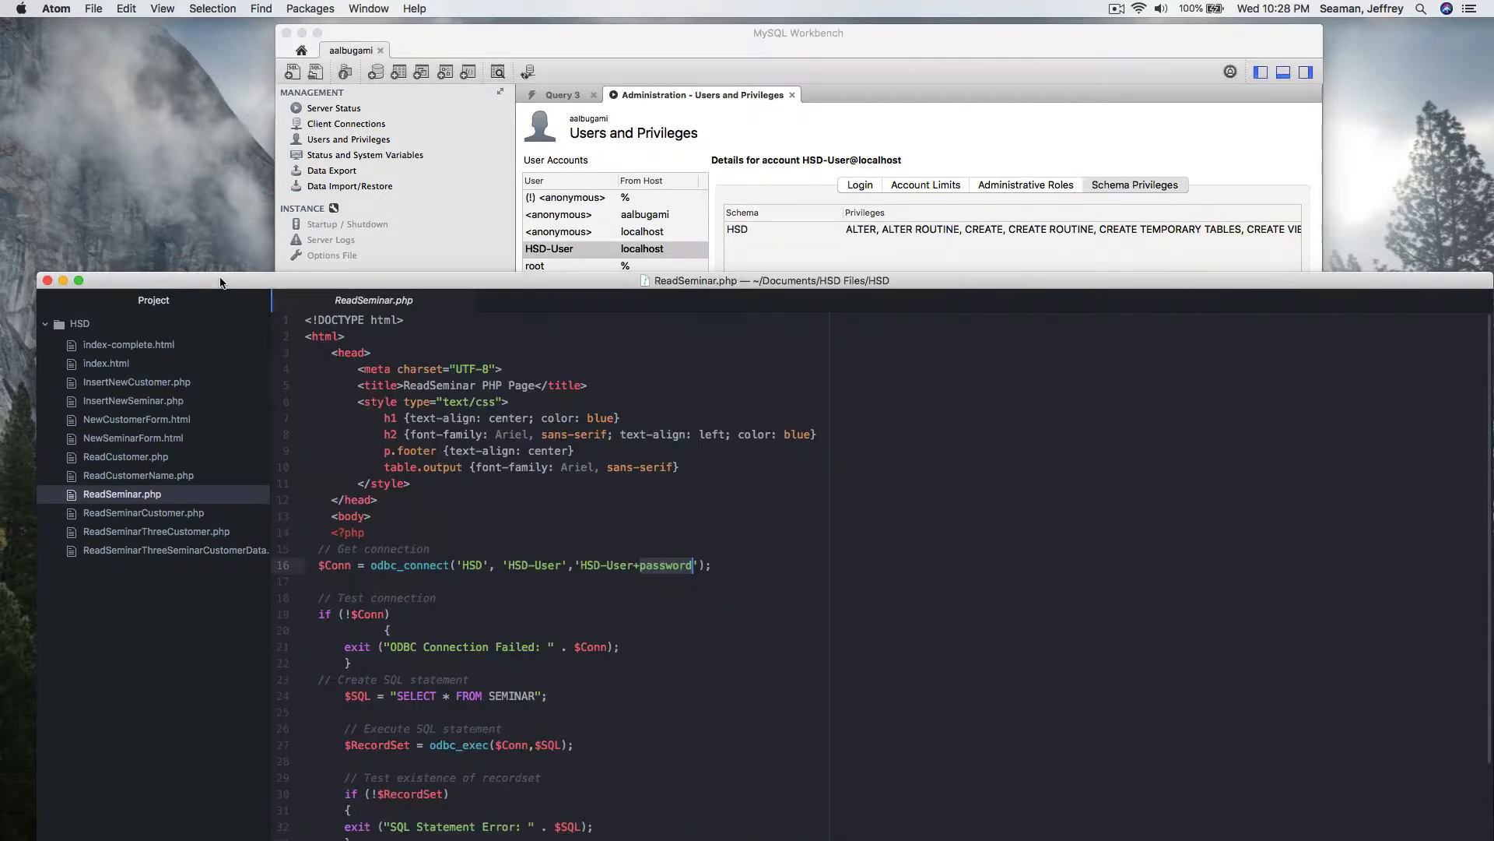
{"action": "left_click", "coordinate": [221, 282]}
{"action": "left_click", "coordinate": [794, 94]}
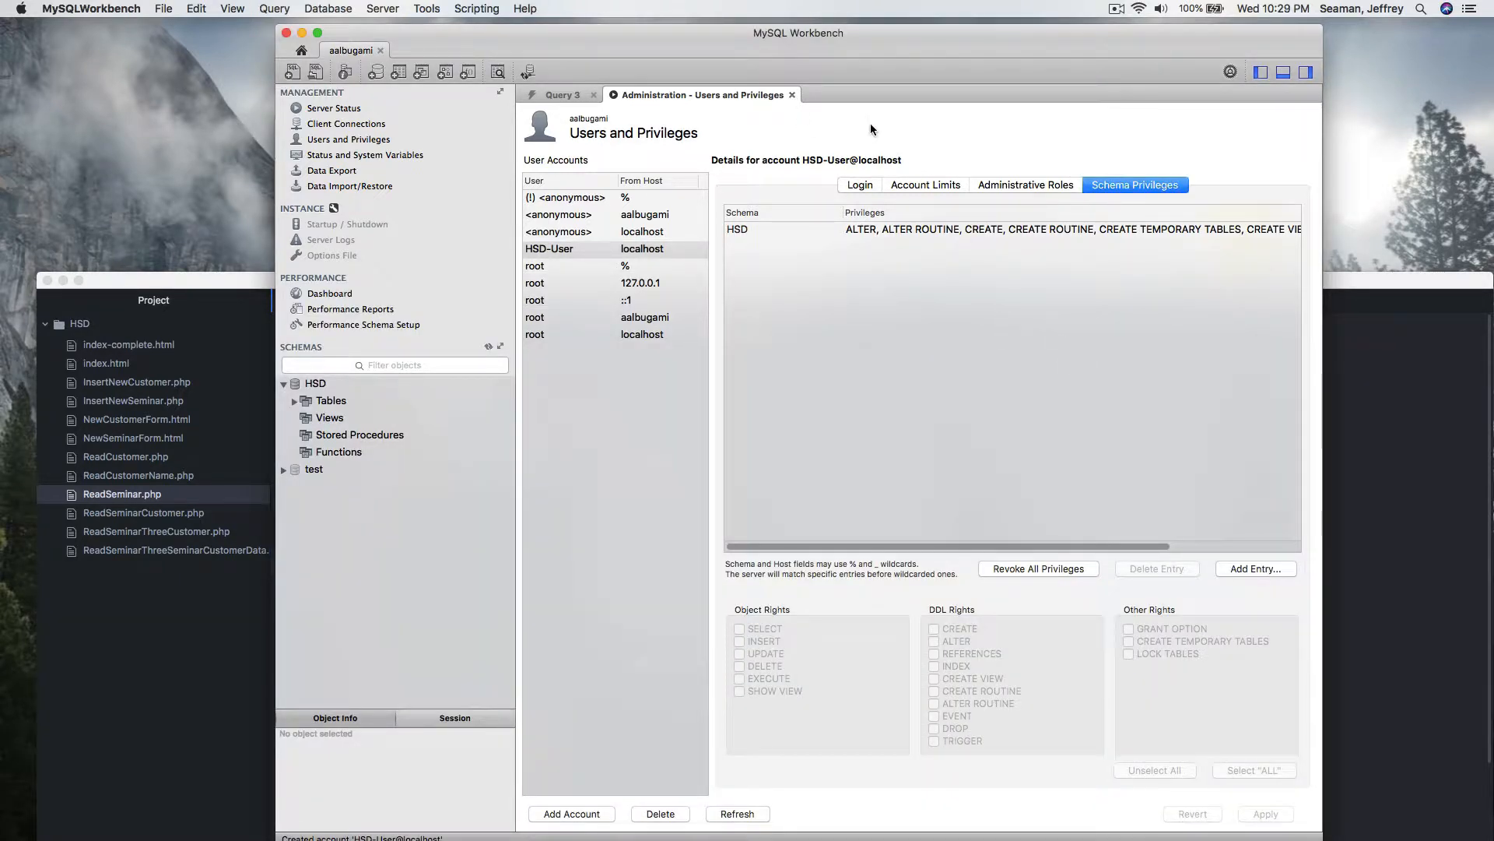
{"action": "left_click", "coordinate": [791, 94]}
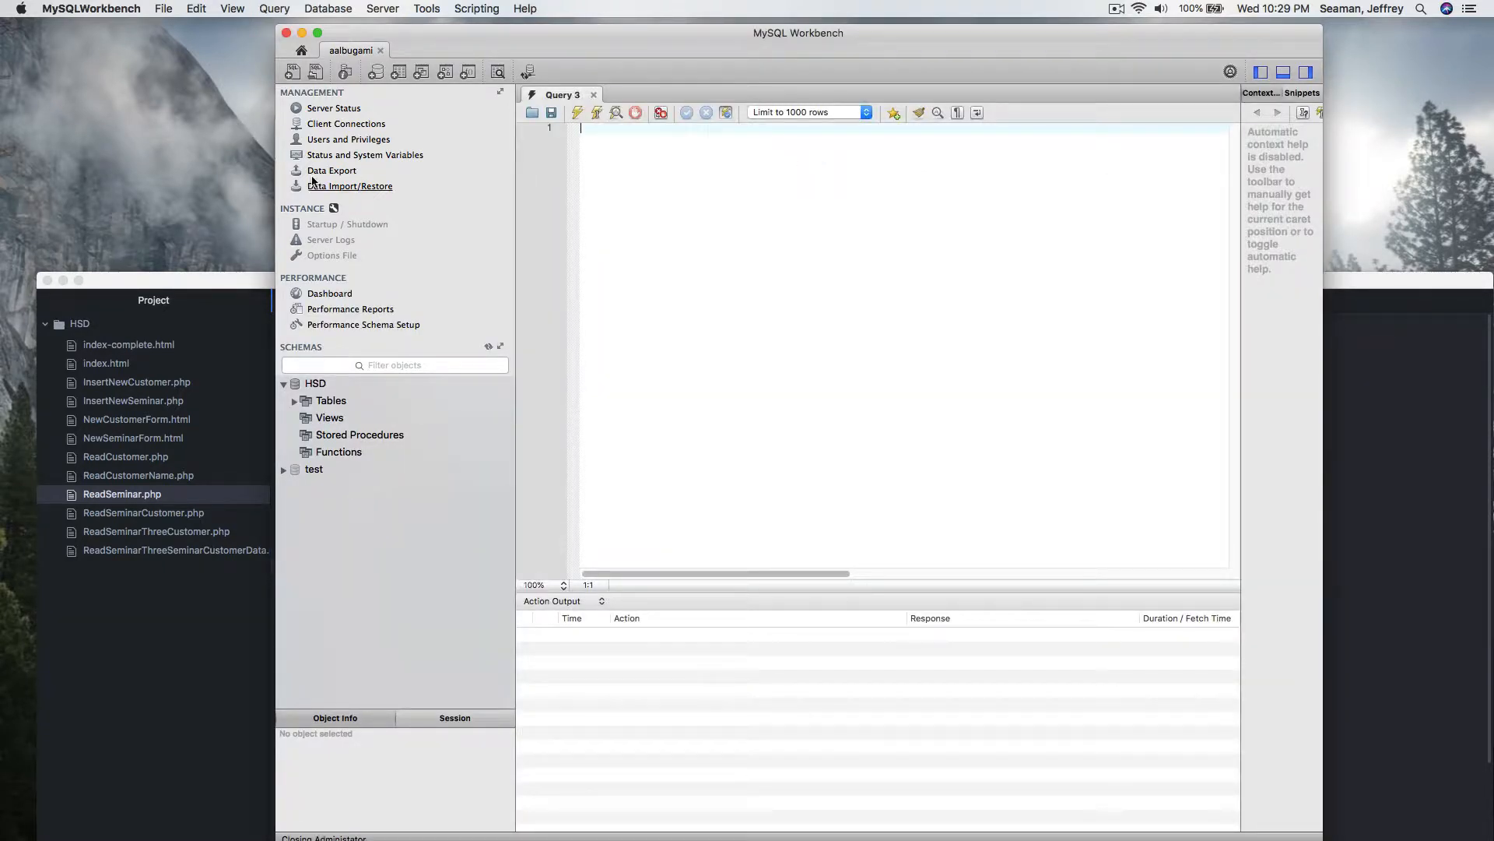
{"action": "left_click", "coordinate": [339, 141]}
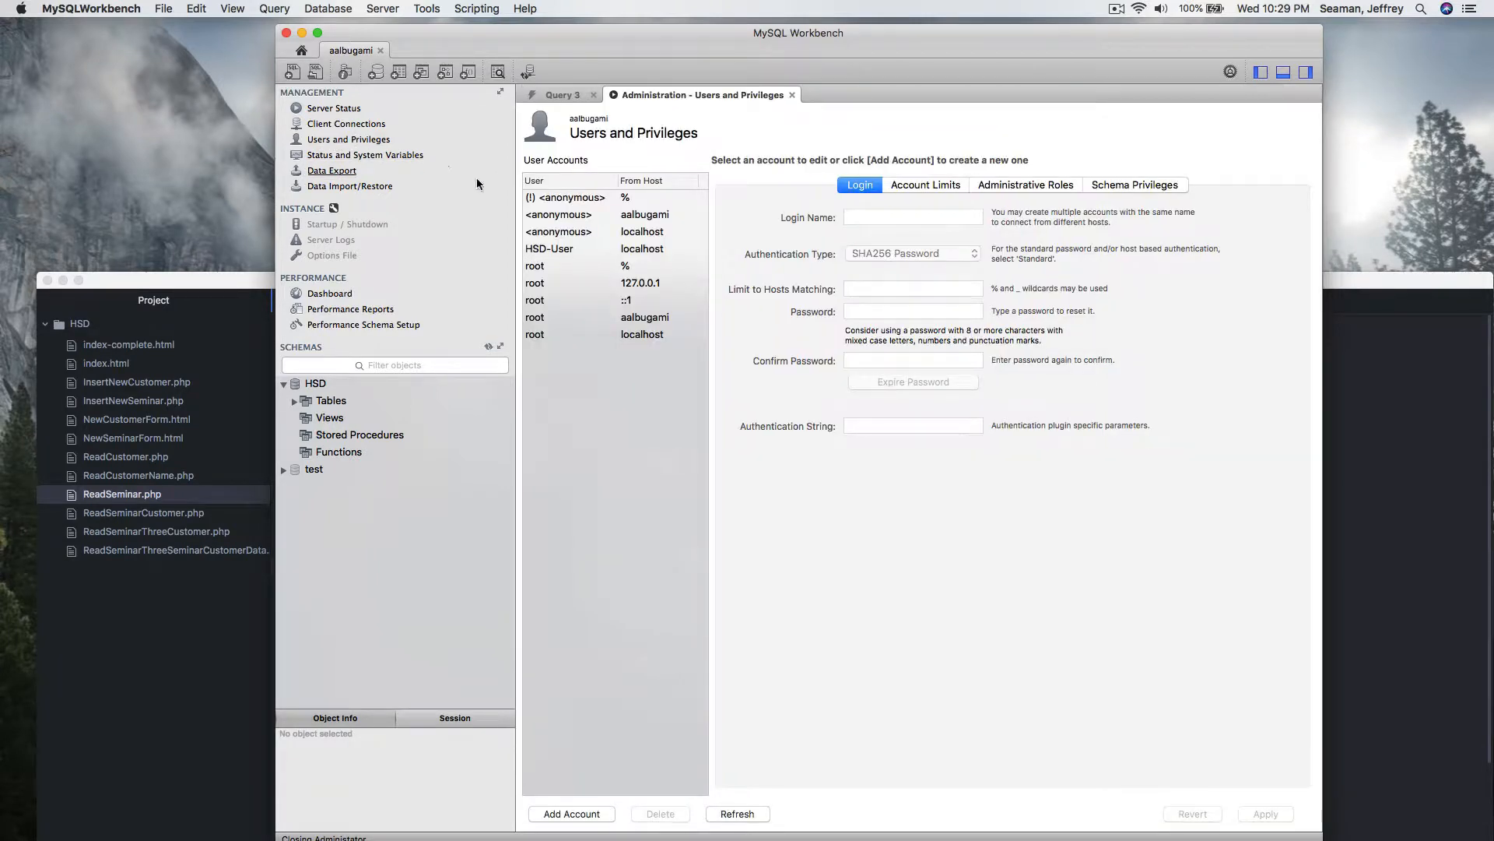
{"action": "left_click", "coordinate": [548, 252]}
{"action": "left_click", "coordinate": [1330, 449]}
{"action": "left_click_drag", "start_coordinate": [1012, 287], "coordinate": [1046, 146]}
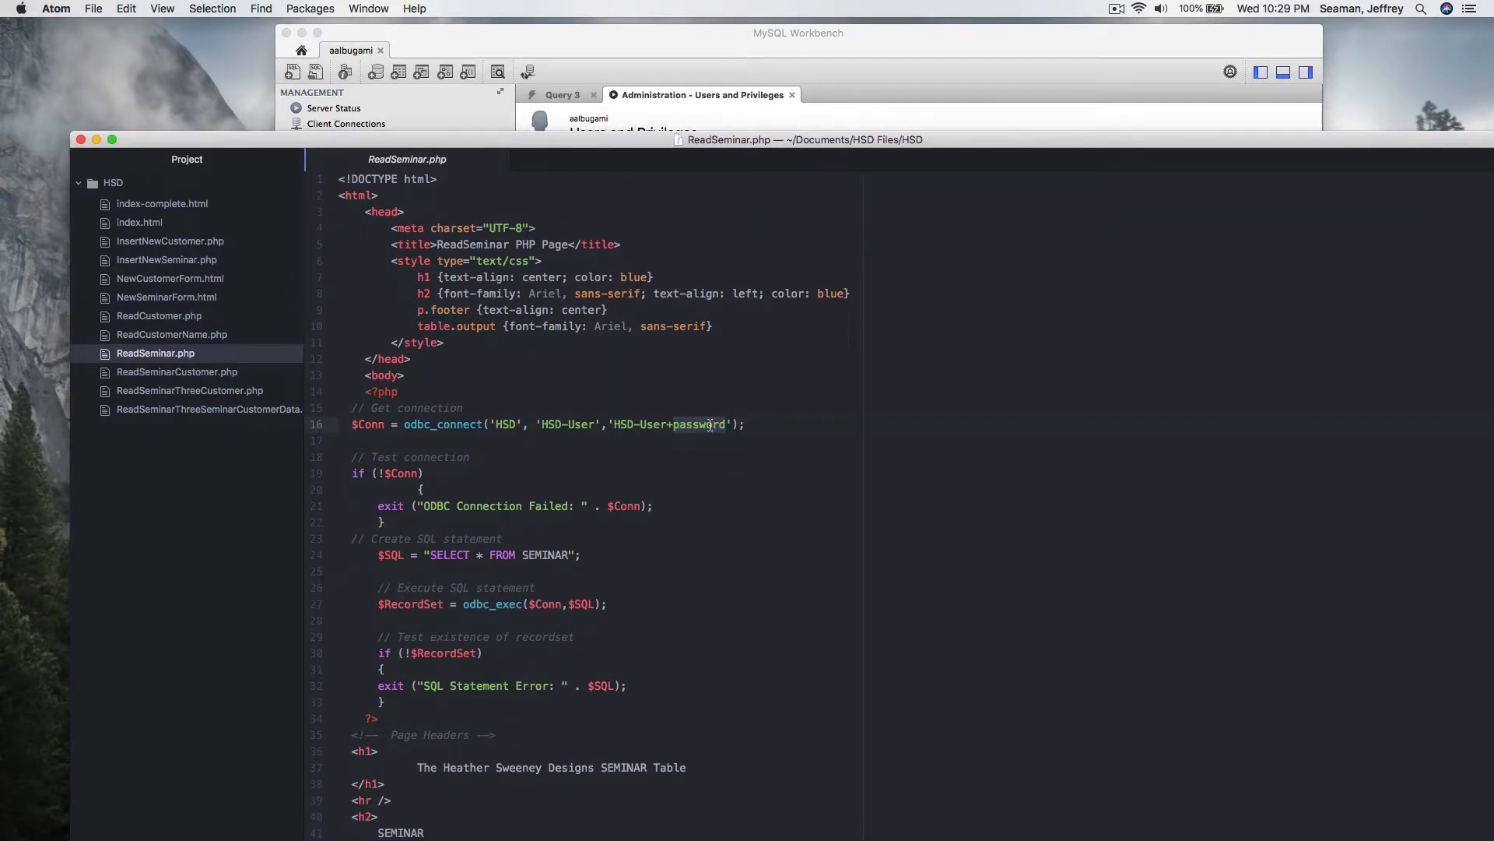
Replace line 16's old password with the new HSD-User password and copy it.
{"action": "key", "text": "BackSpace"}
{"action": "key", "text": "BackSpace"}
{"action": "key", "text": "BackSpace"}
{"action": "key", "text": "BackSpace"}
{"action": "key", "text": "BackSpace"}
{"action": "key", "text": "BackSpace"}
{"action": "key", "text": "BackSpace"}
{"action": "key", "text": "BackSpace"}
{"action": "key", "text": "BackSpace"}
{"action": "key", "text": "BackSpace"}
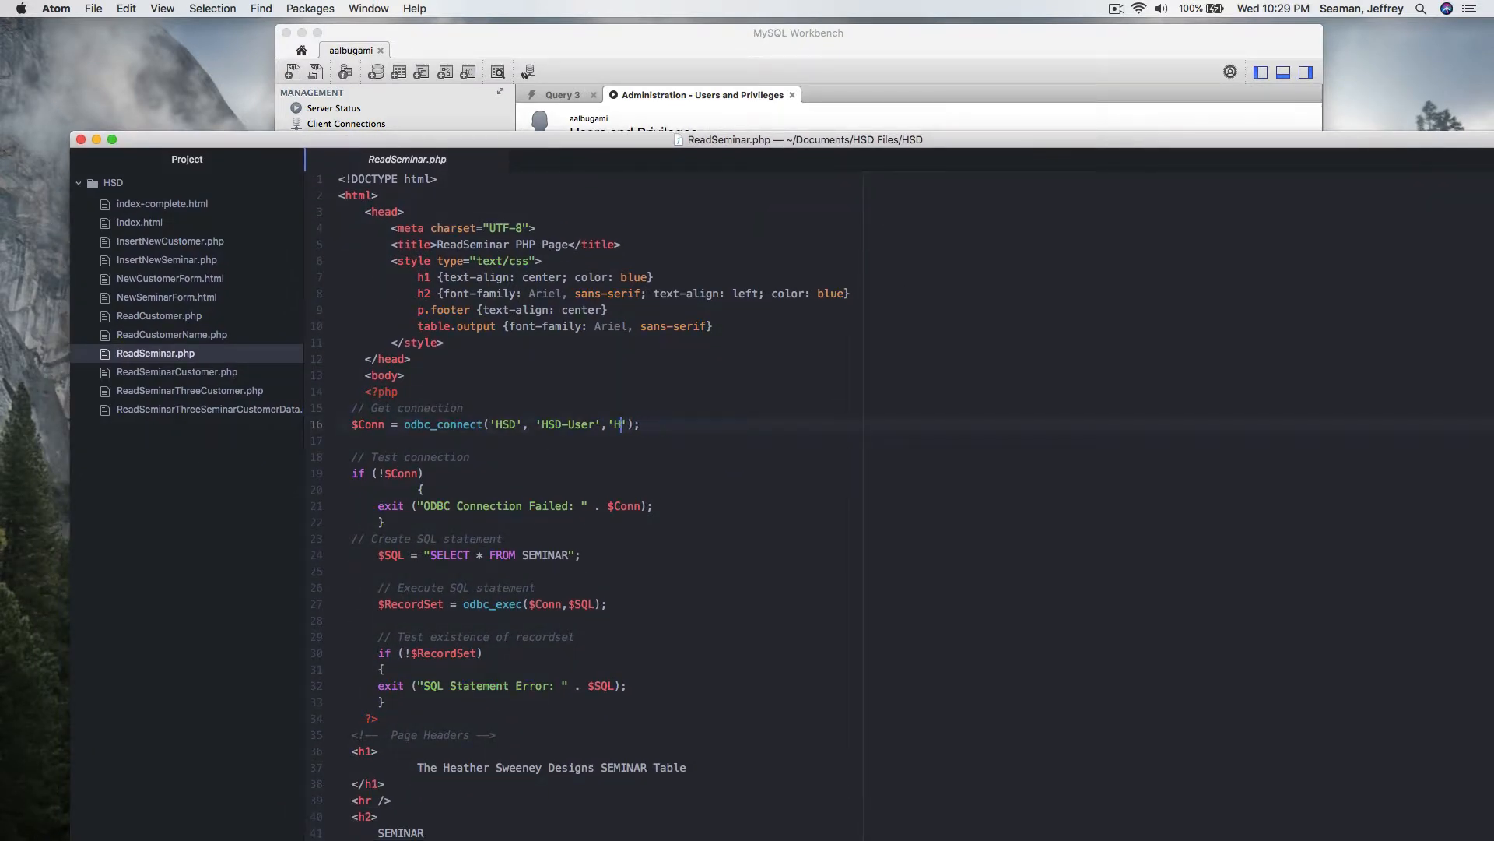
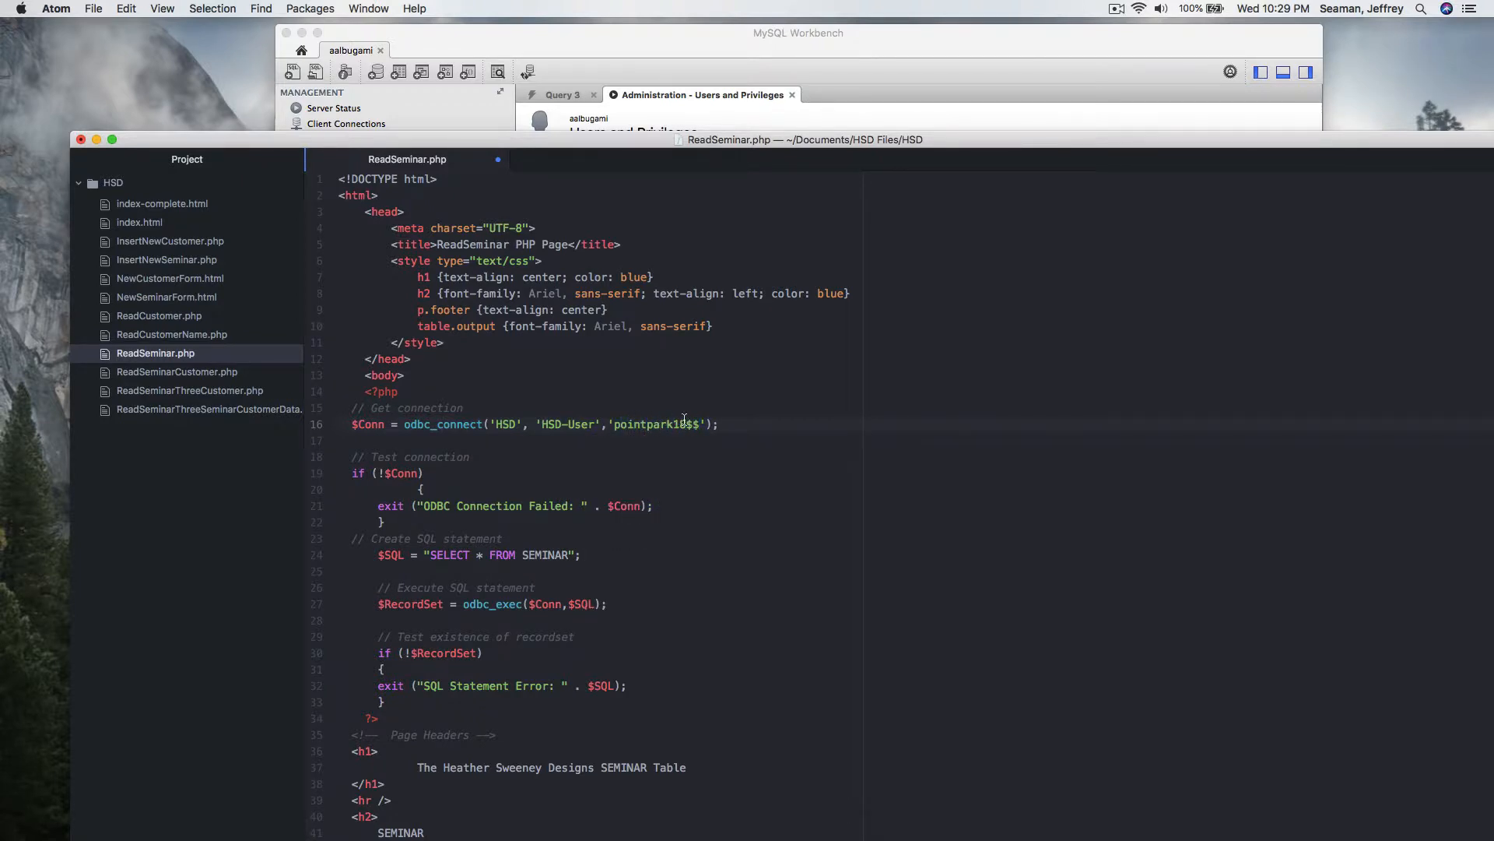
{"action": "left_click_drag", "start_coordinate": [701, 424], "coordinate": [615, 428]}
{"action": "right_click", "coordinate": [630, 427]}
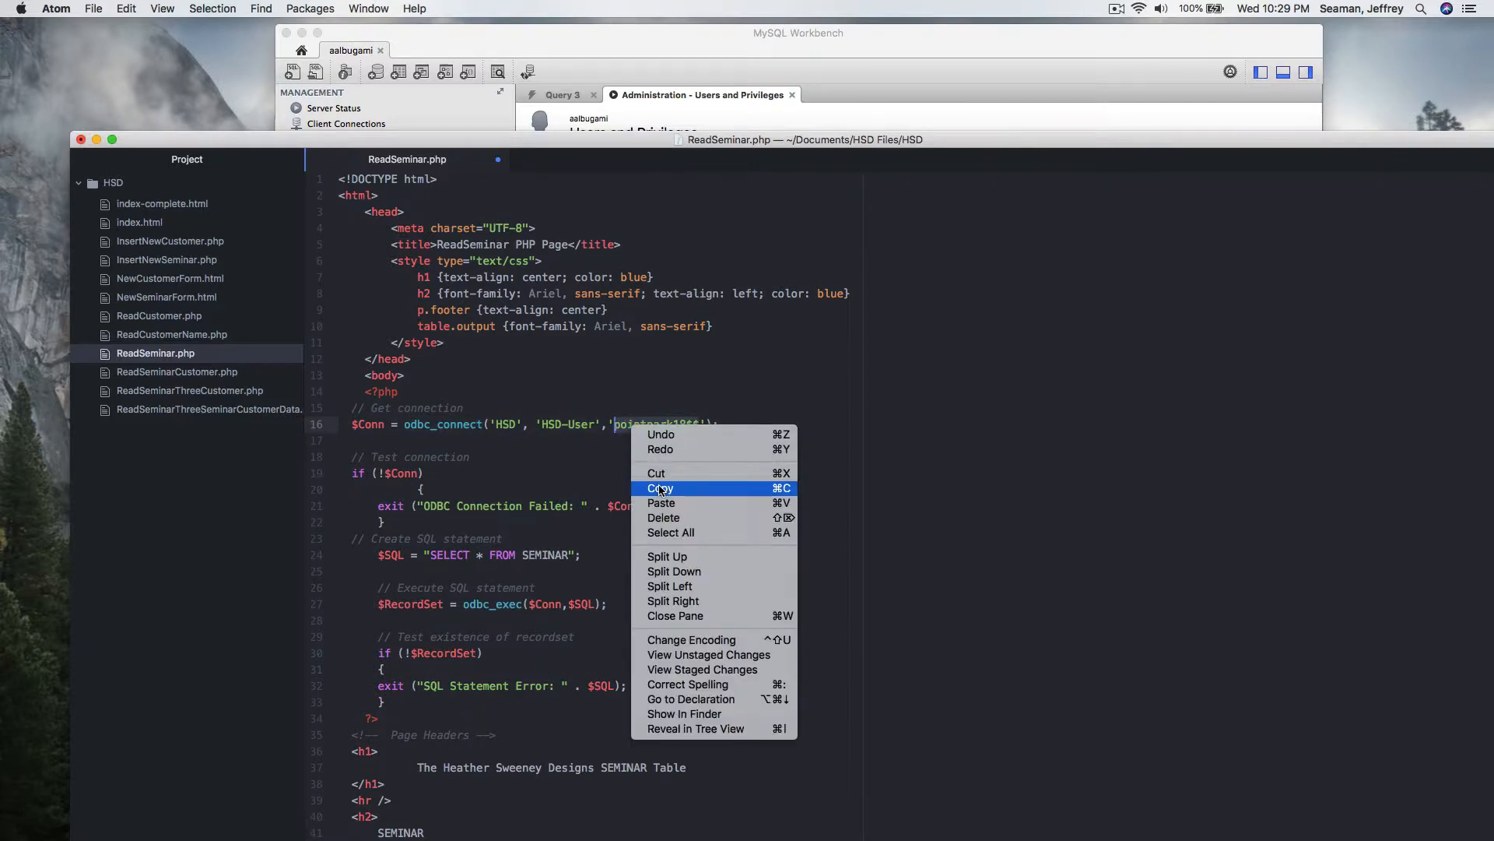
{"action": "left_click", "coordinate": [657, 488]}
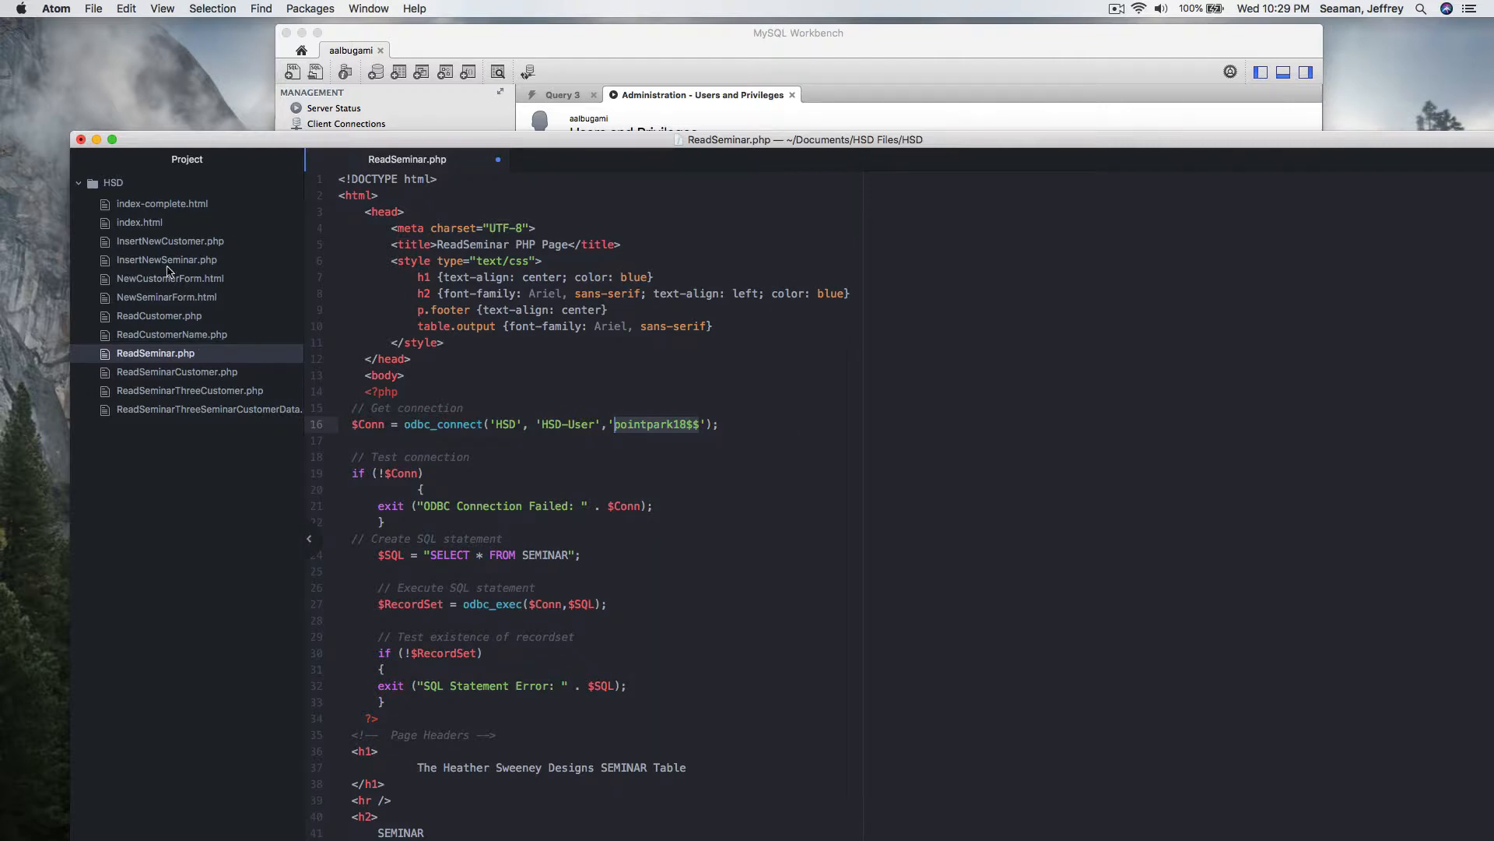
{"action": "left_click", "coordinate": [159, 317]}
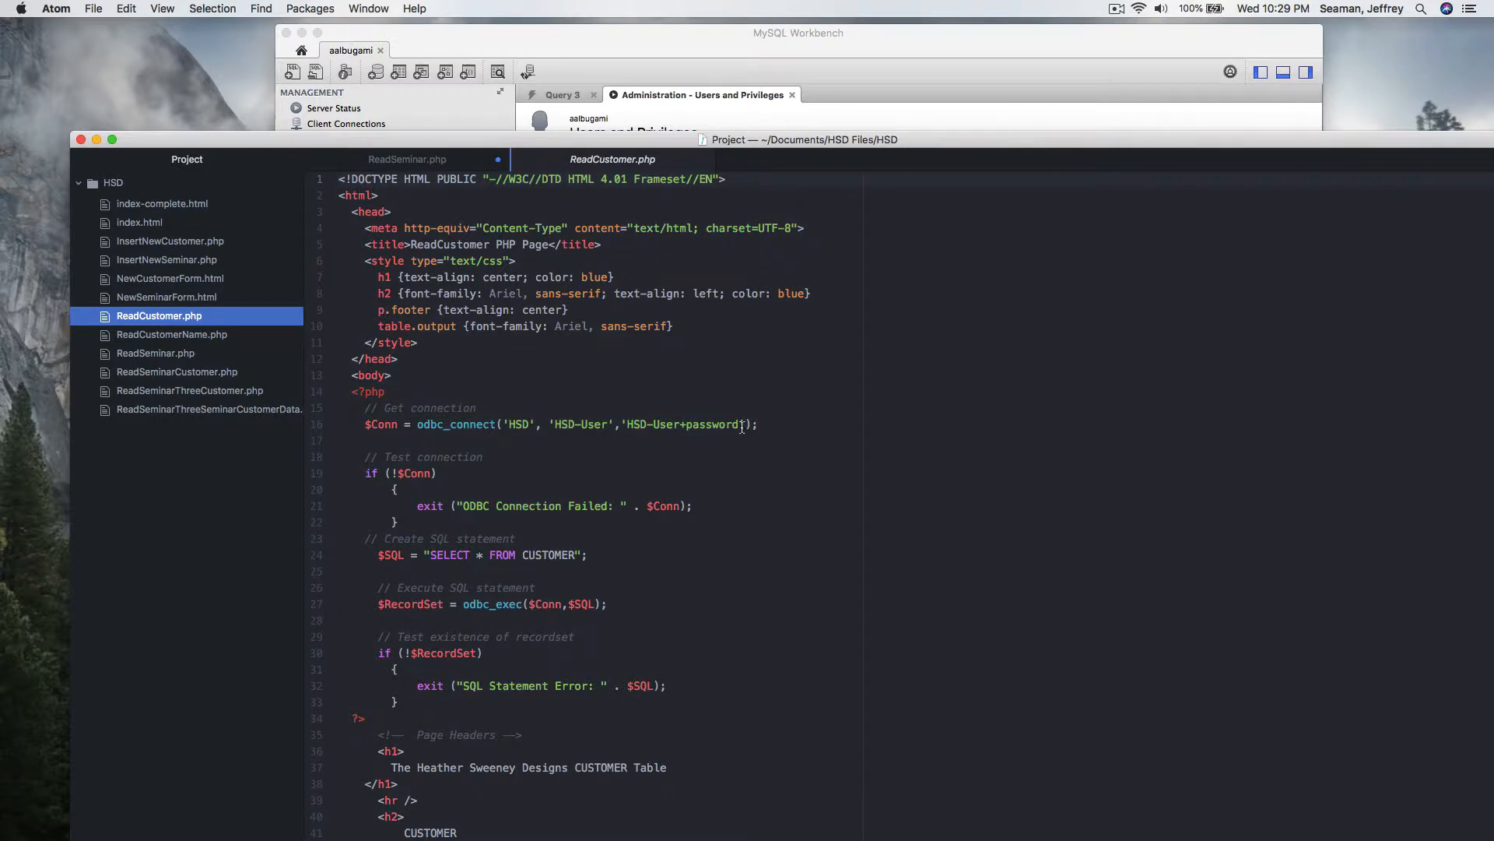
Paste the new HSD-User password over the old one on ReadCustomer.php line 16.
{"action": "left_click_drag", "start_coordinate": [742, 424], "coordinate": [631, 427]}
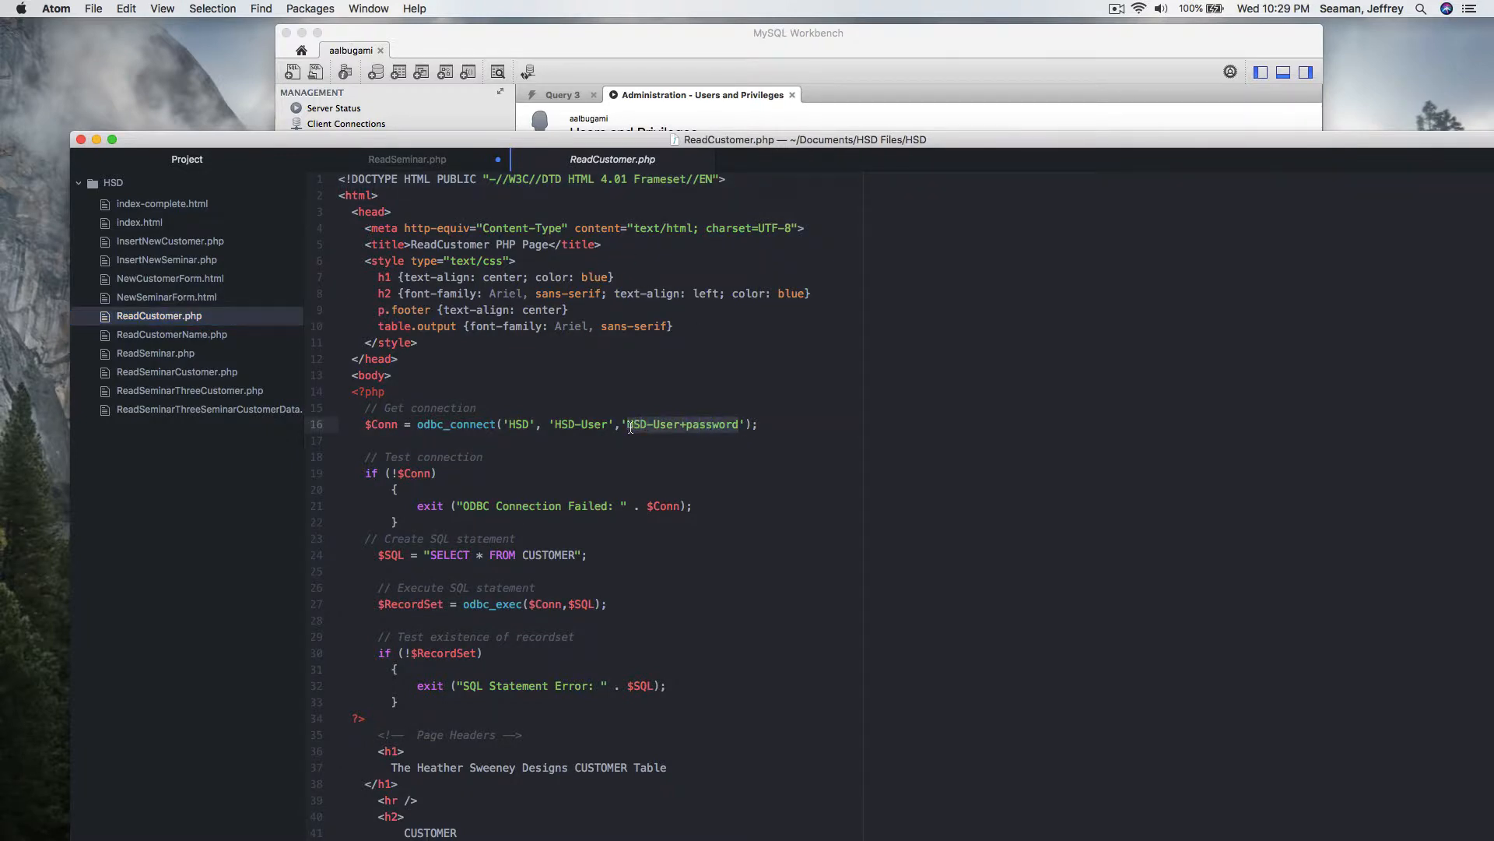
{"action": "right_click", "coordinate": [630, 427]}
{"action": "left_click", "coordinate": [691, 499]}
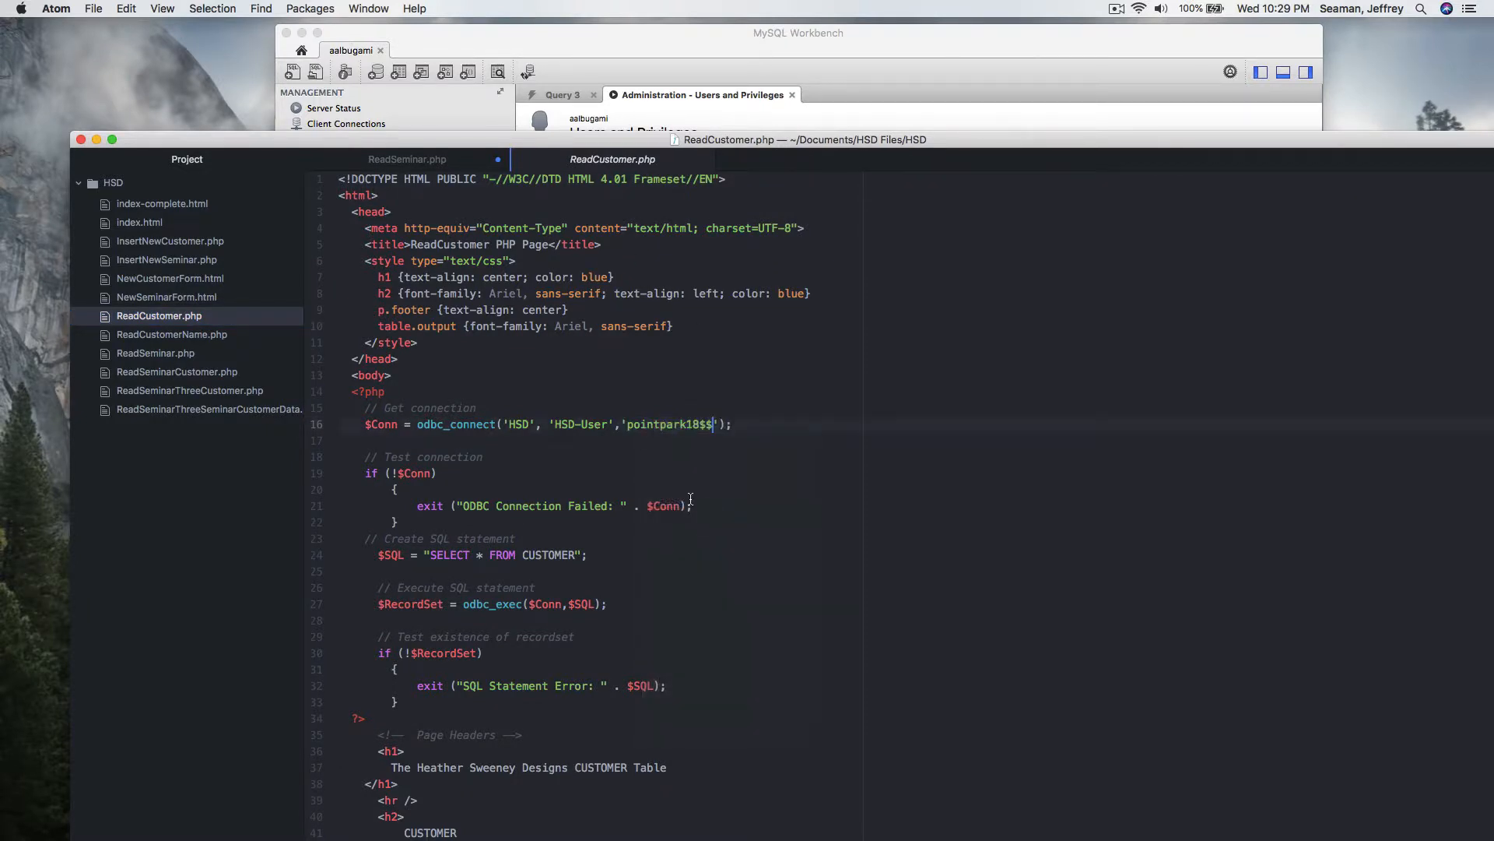
Review ReadCustomerName, ReadSeminar, ReadSeminarCustomer and ReadSeminarThreeCustomer.php in the editor.
{"action": "left_click", "coordinate": [191, 346]}
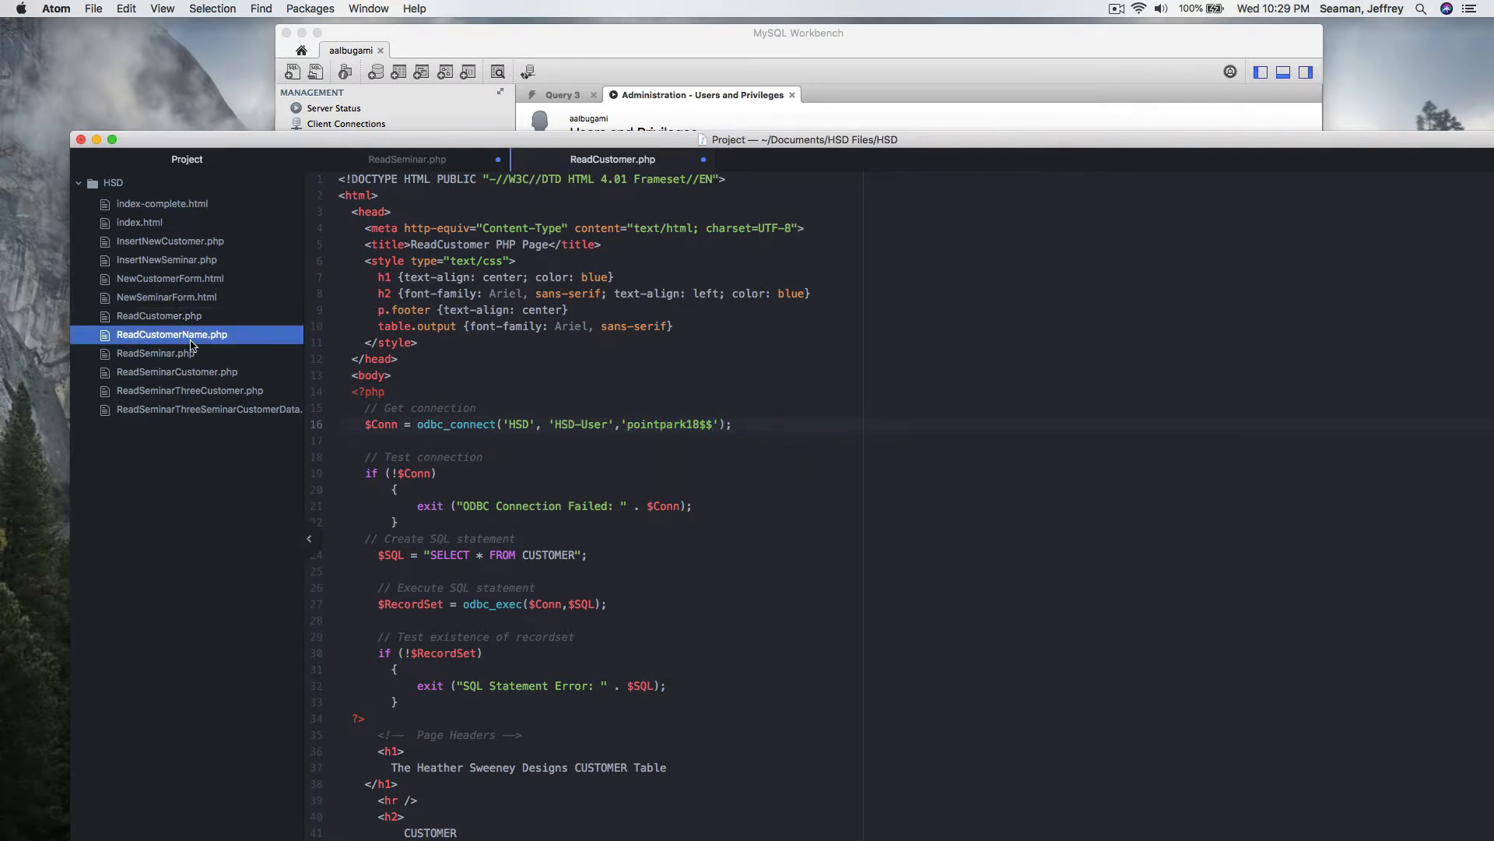
{"action": "left_click", "coordinate": [190, 350]}
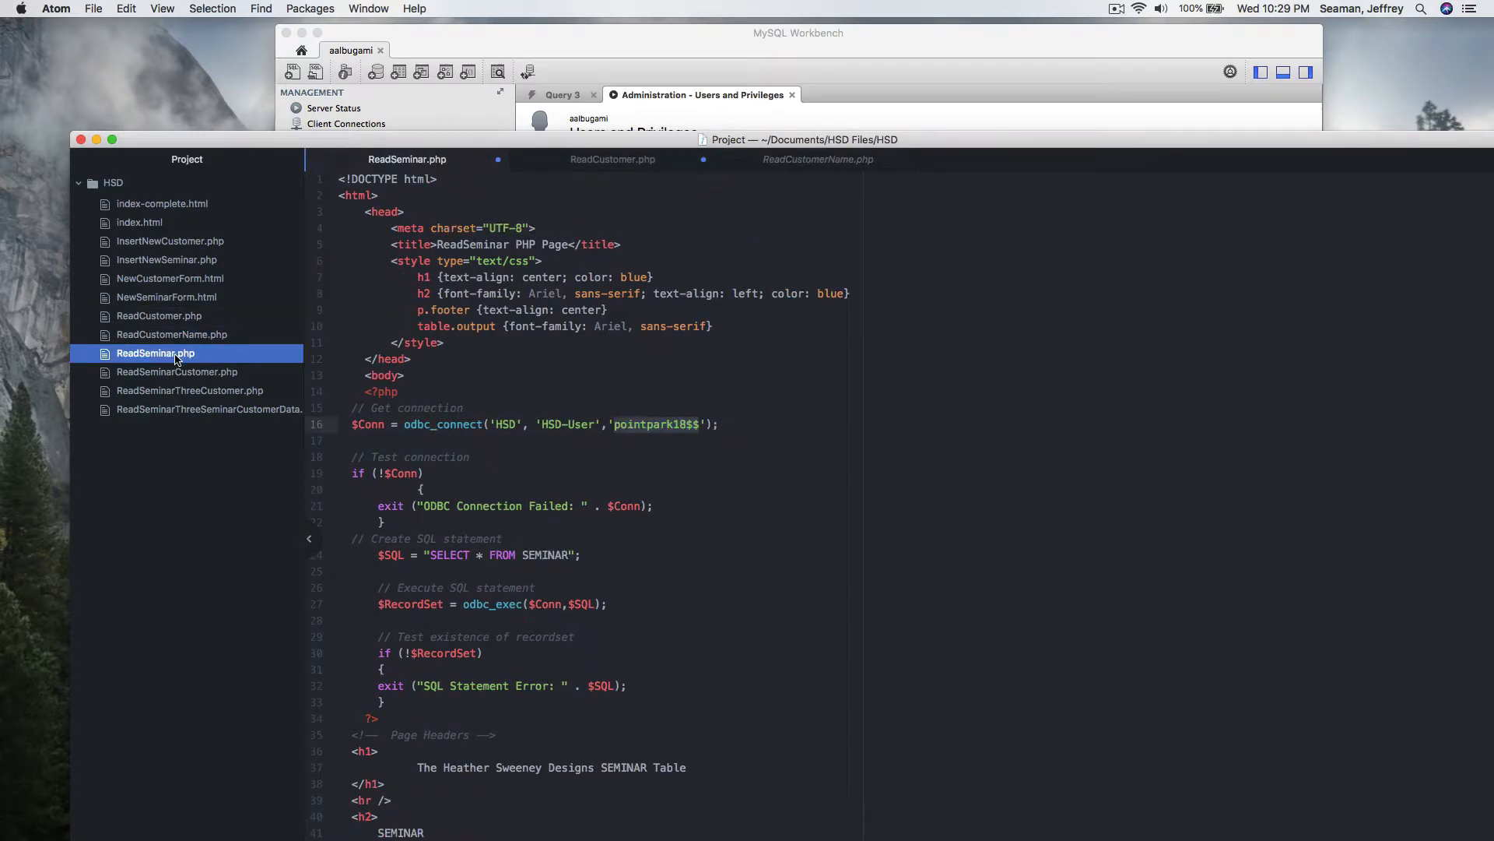
{"action": "left_click", "coordinate": [193, 336]}
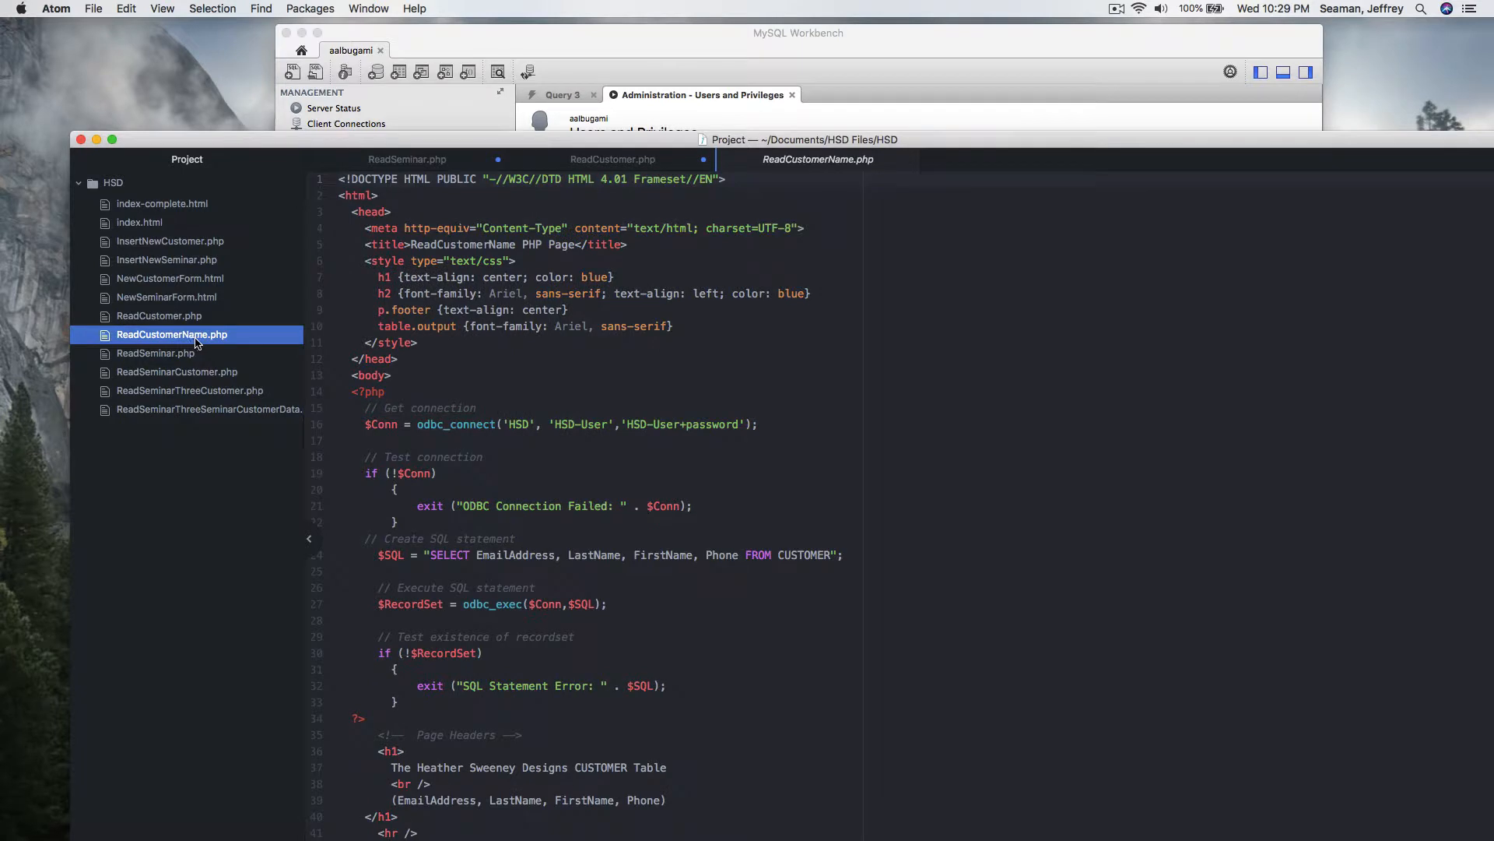
{"action": "left_click", "coordinate": [218, 375]}
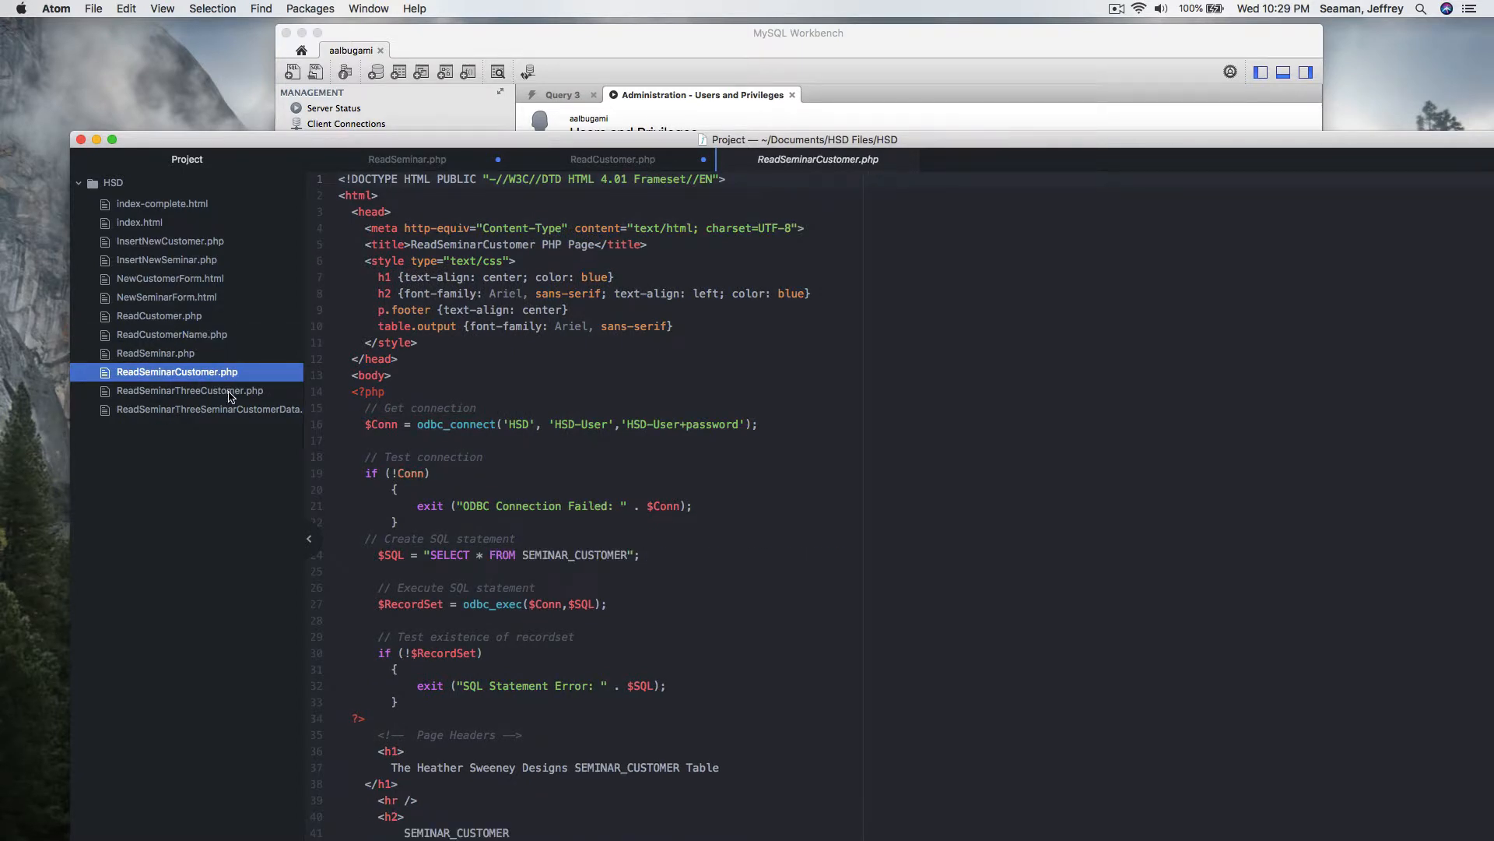
{"action": "left_click", "coordinate": [231, 394]}
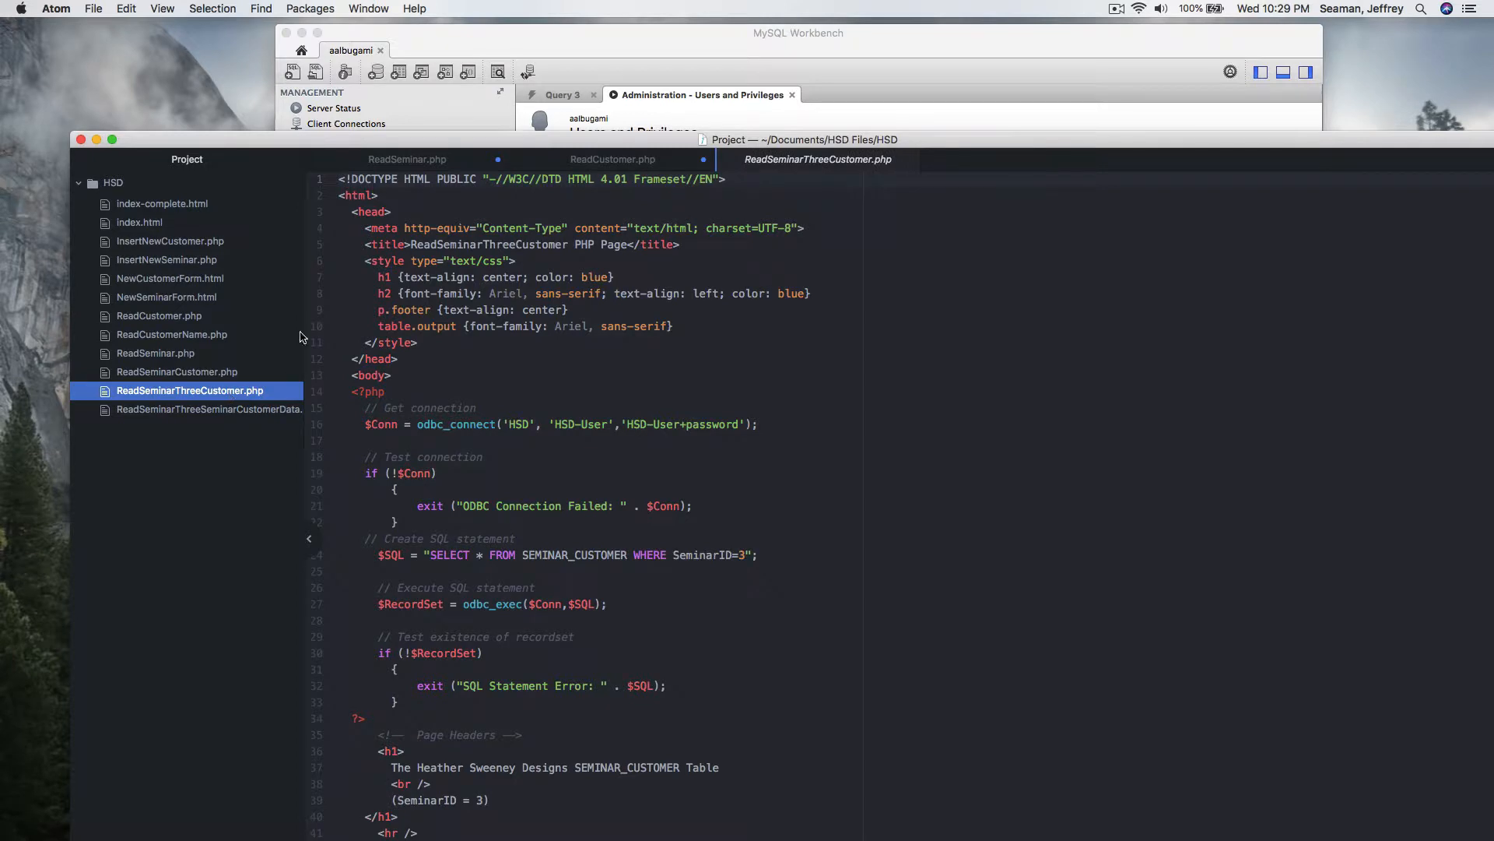
{"action": "left_click_drag", "start_coordinate": [298, 142], "coordinate": [312, 99]}
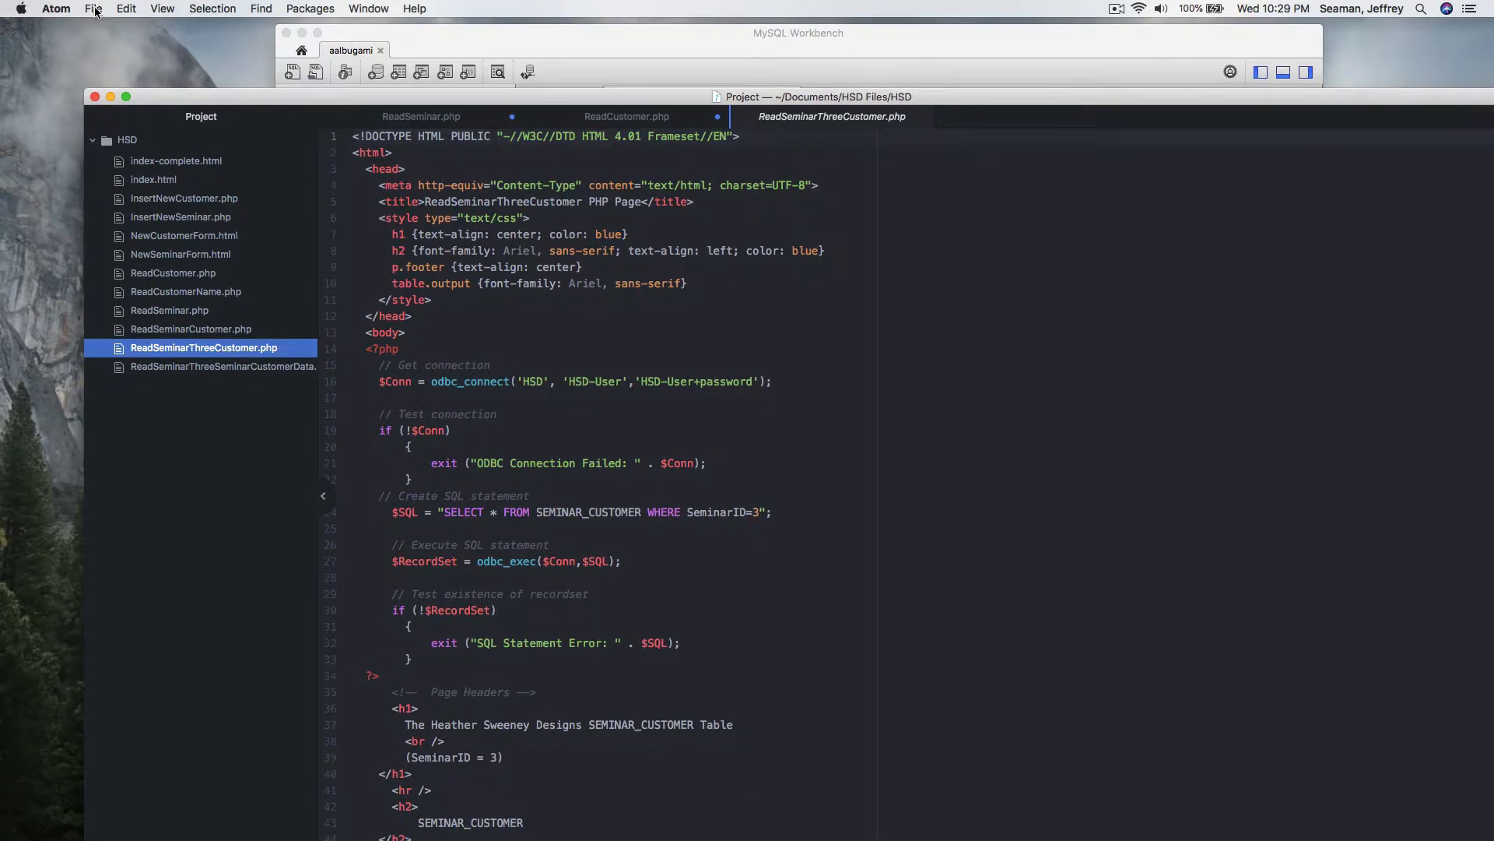
Save ReadSeminarThreeCustomer.php, then launch FileZilla via Spotlight and dismiss its update notice.
{"action": "left_click", "coordinate": [97, 9]}
{"action": "left_click", "coordinate": [125, 127]}
{"action": "left_click", "coordinate": [1421, 10]}
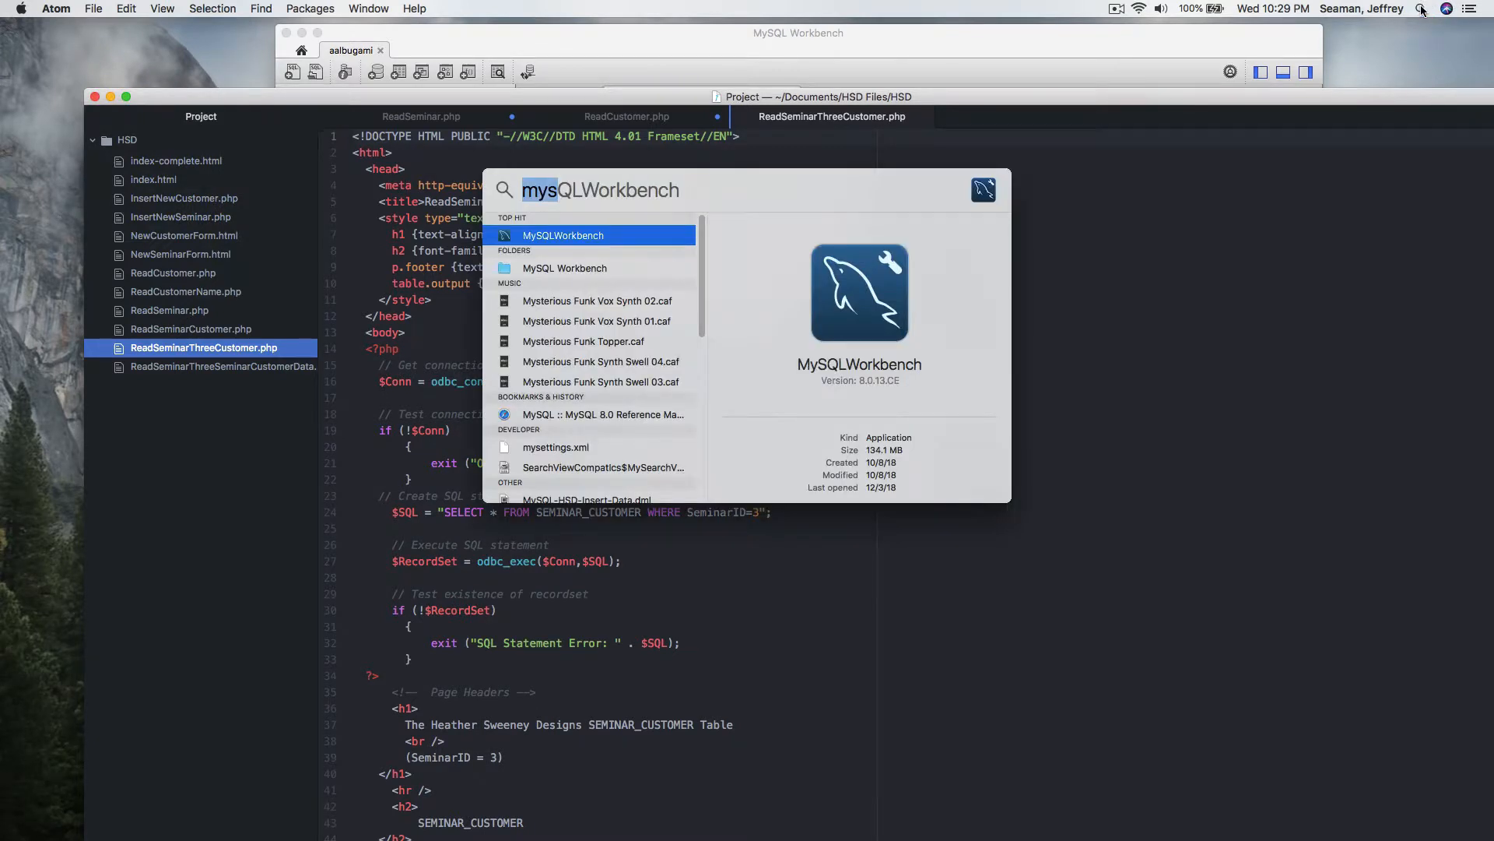
{"action": "type", "text": "filezi"}
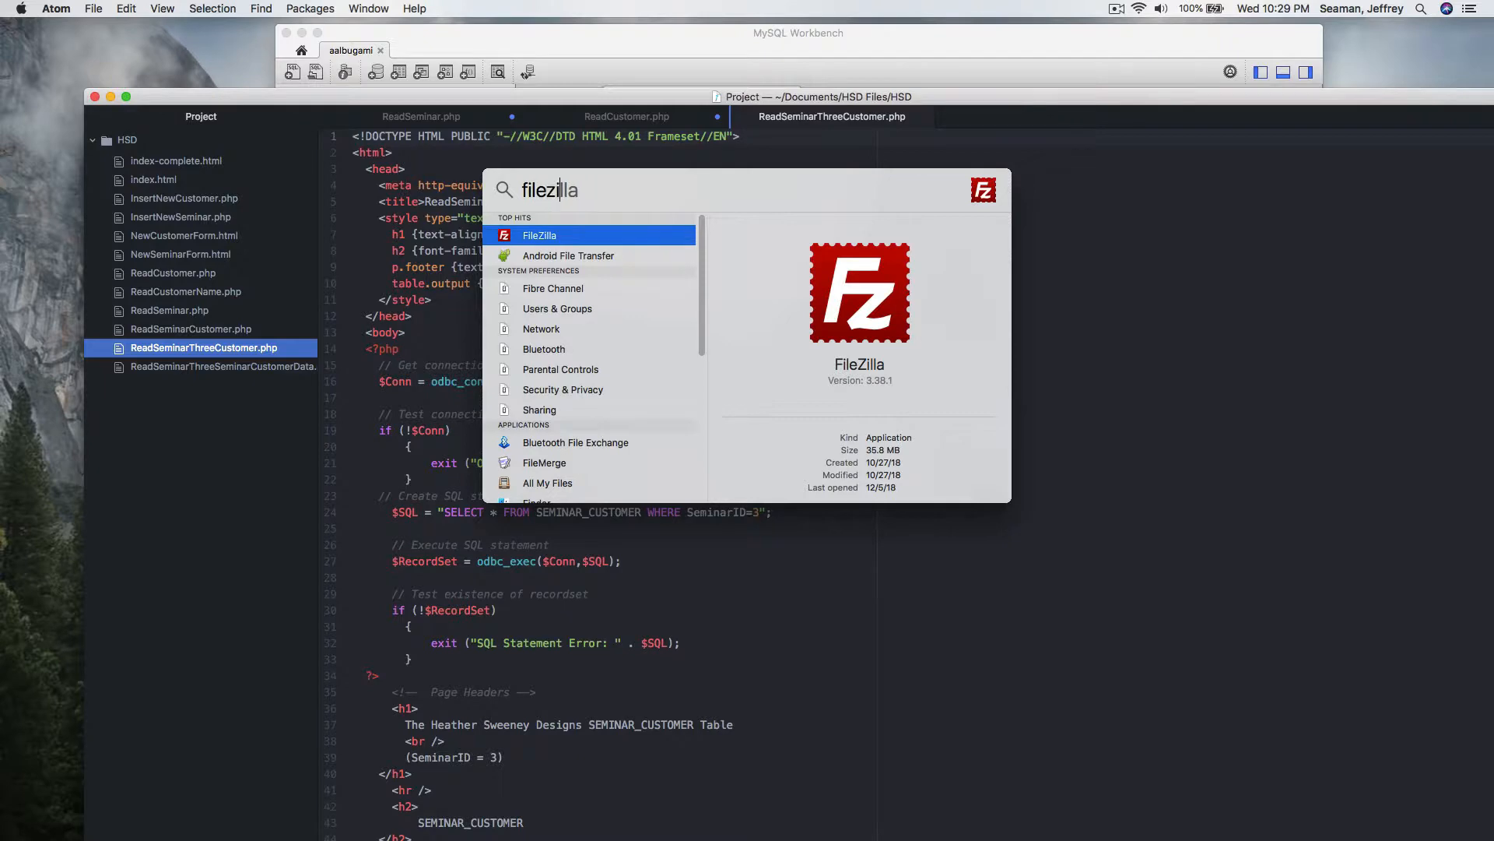
{"action": "type", "text": "lla"}
{"action": "key", "text": "Return"}
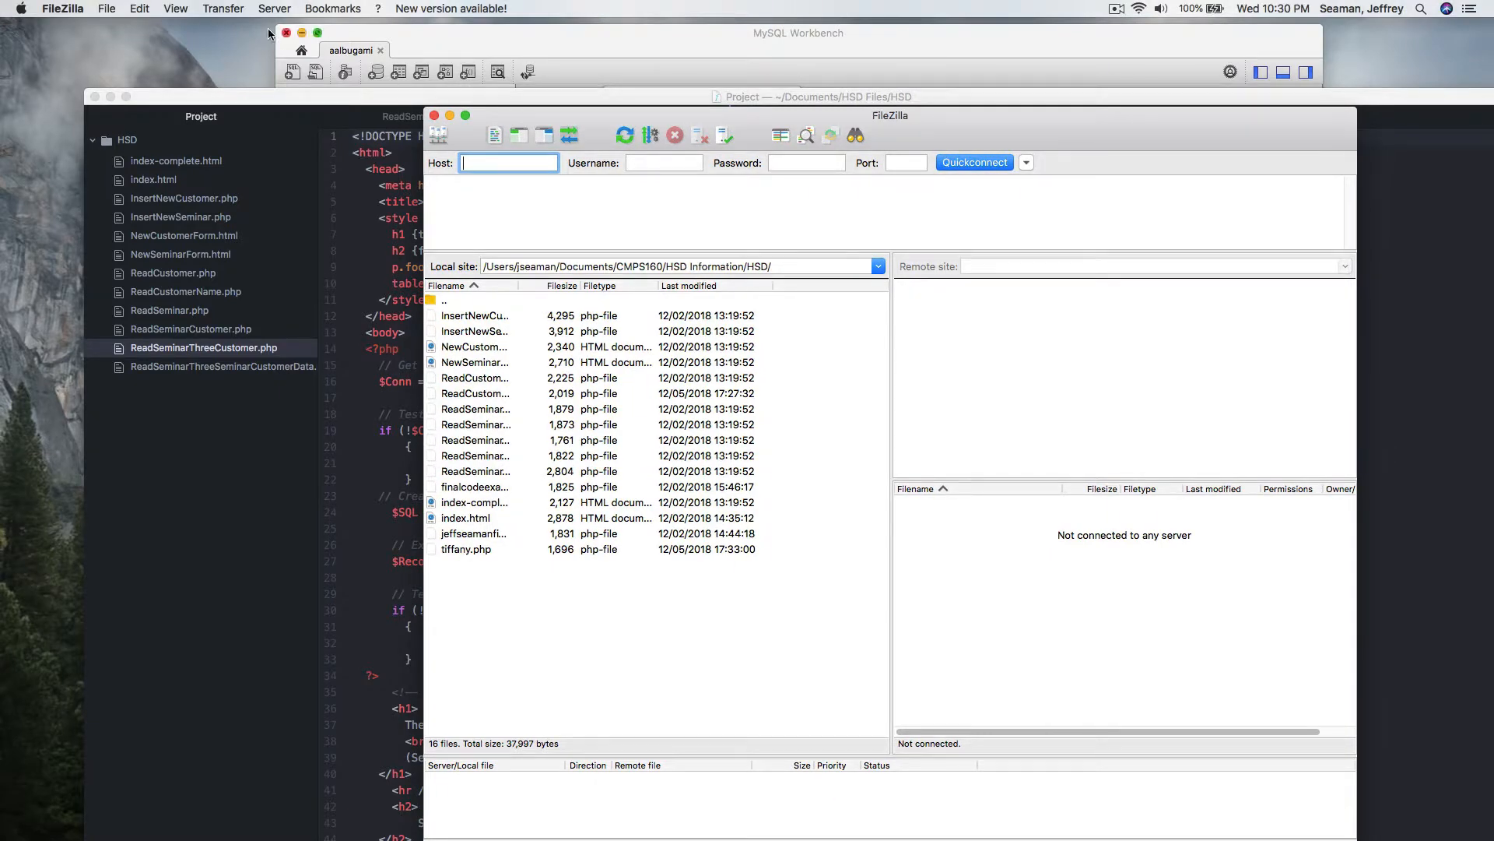
{"action": "left_click", "coordinate": [1078, 720]}
{"action": "left_click_drag", "start_coordinate": [553, 115], "coordinate": [542, 116]}
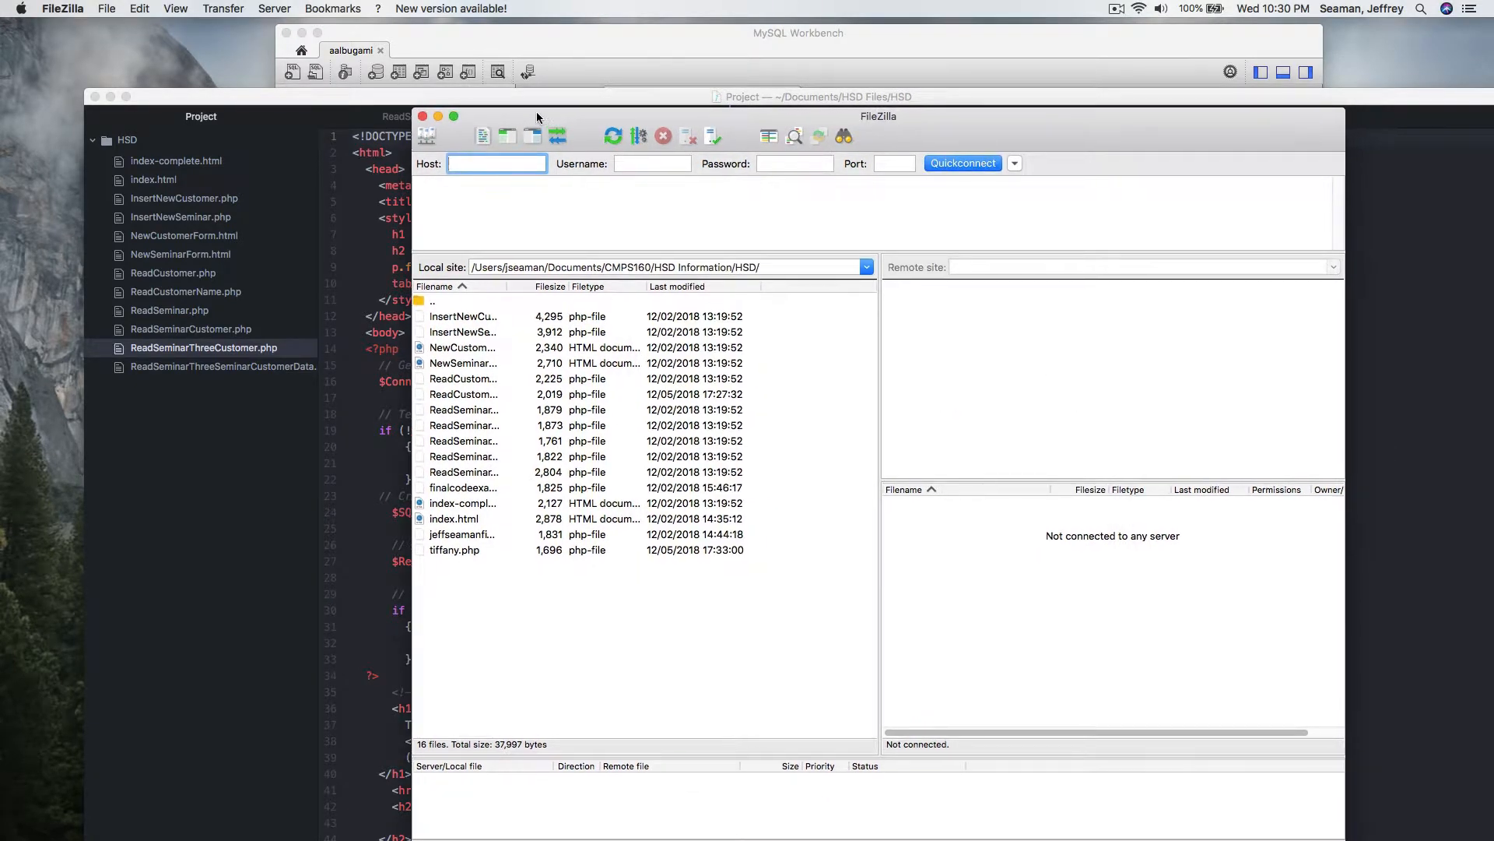
Create a new site entry, New site 4, in FileZilla's Site Manager.
{"action": "left_click", "coordinate": [107, 9]}
{"action": "left_click", "coordinate": [117, 27]}
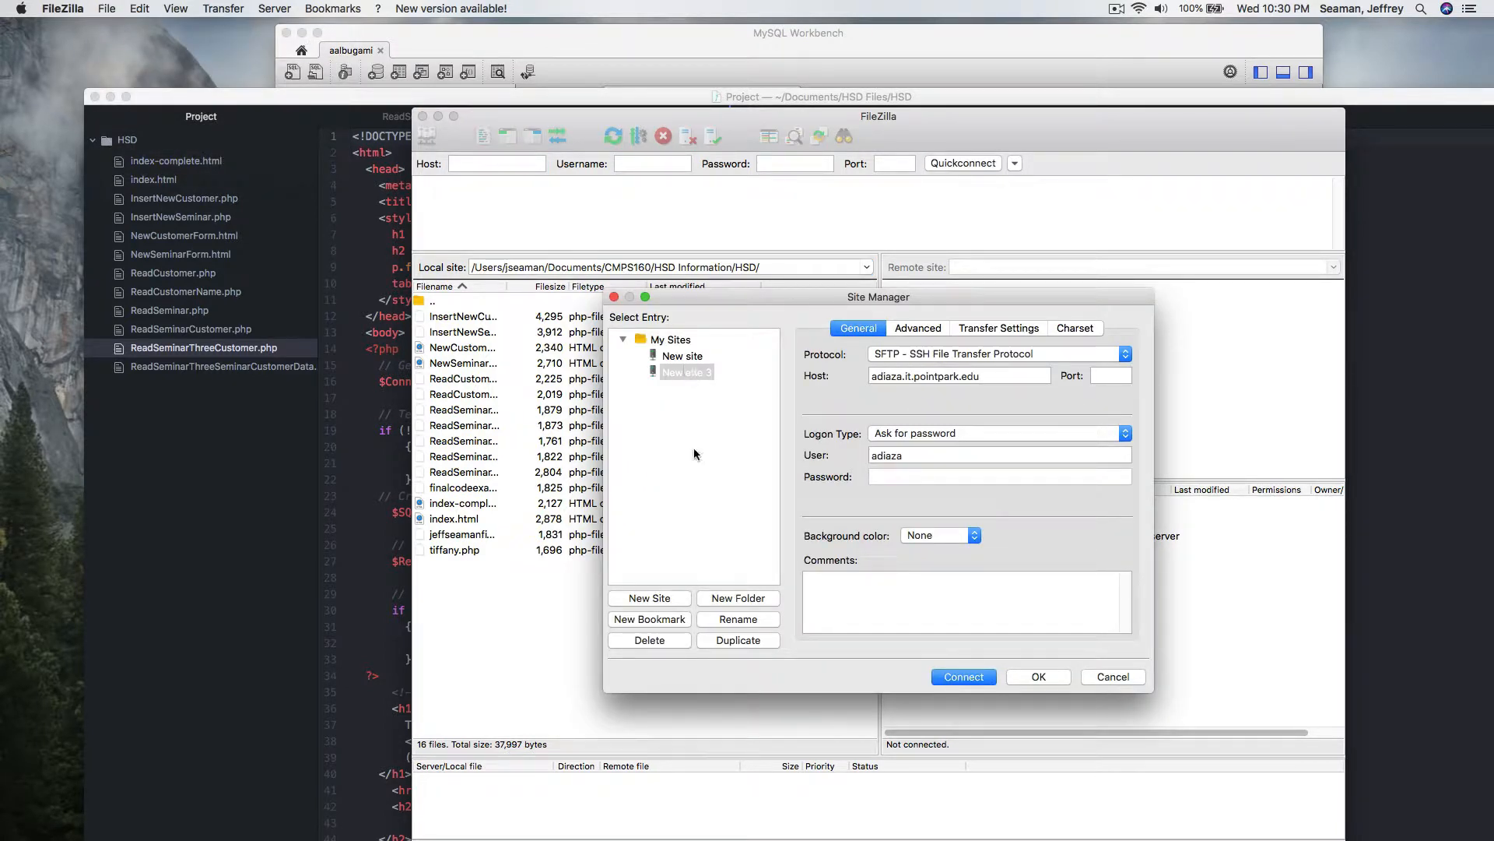
{"action": "left_click", "coordinate": [663, 600]}
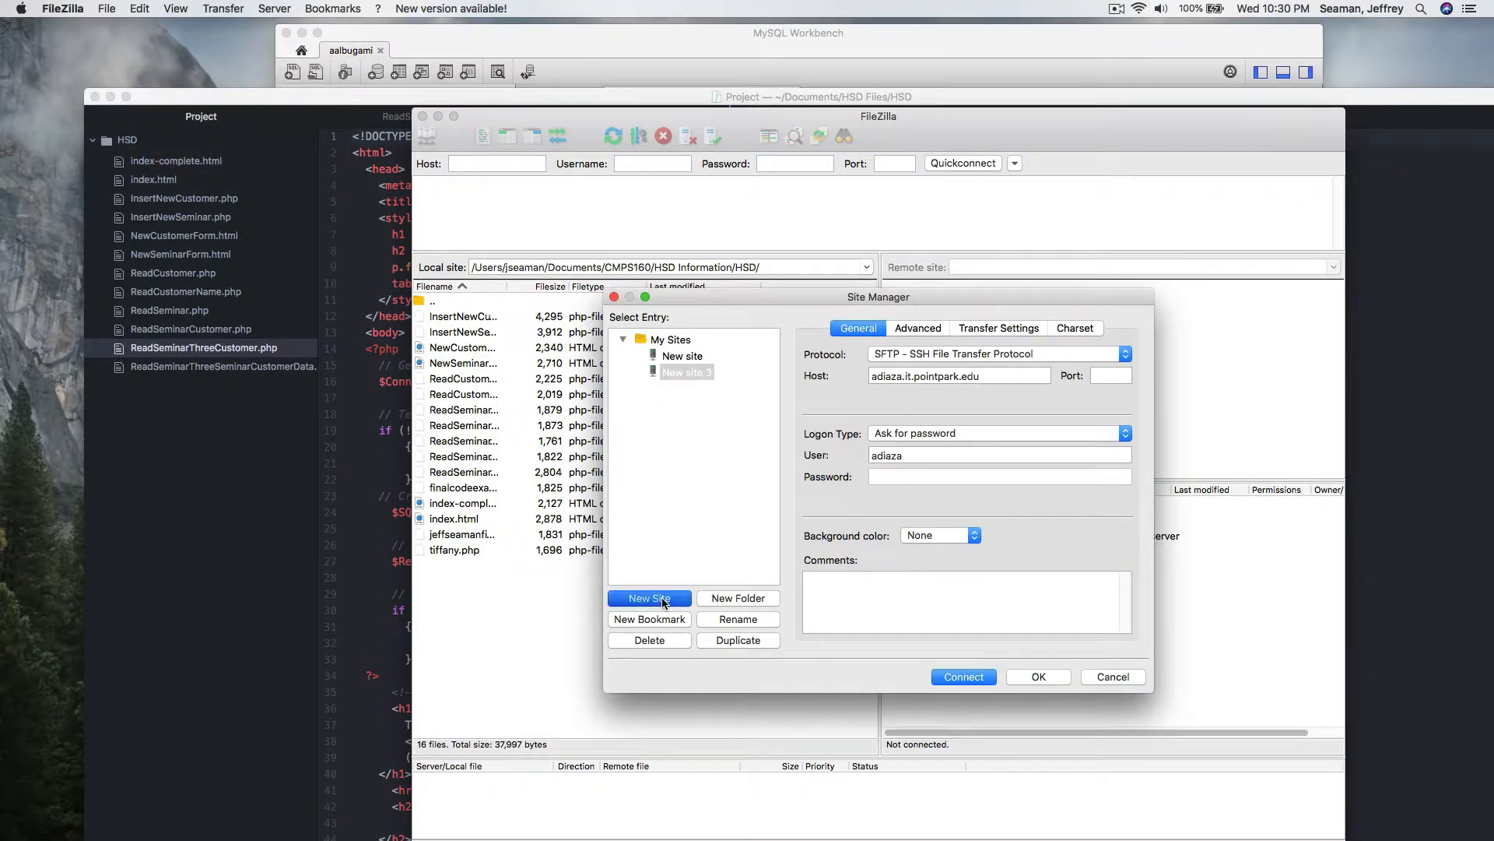
{"action": "left_click", "coordinate": [699, 364]}
{"action": "left_click", "coordinate": [932, 433]}
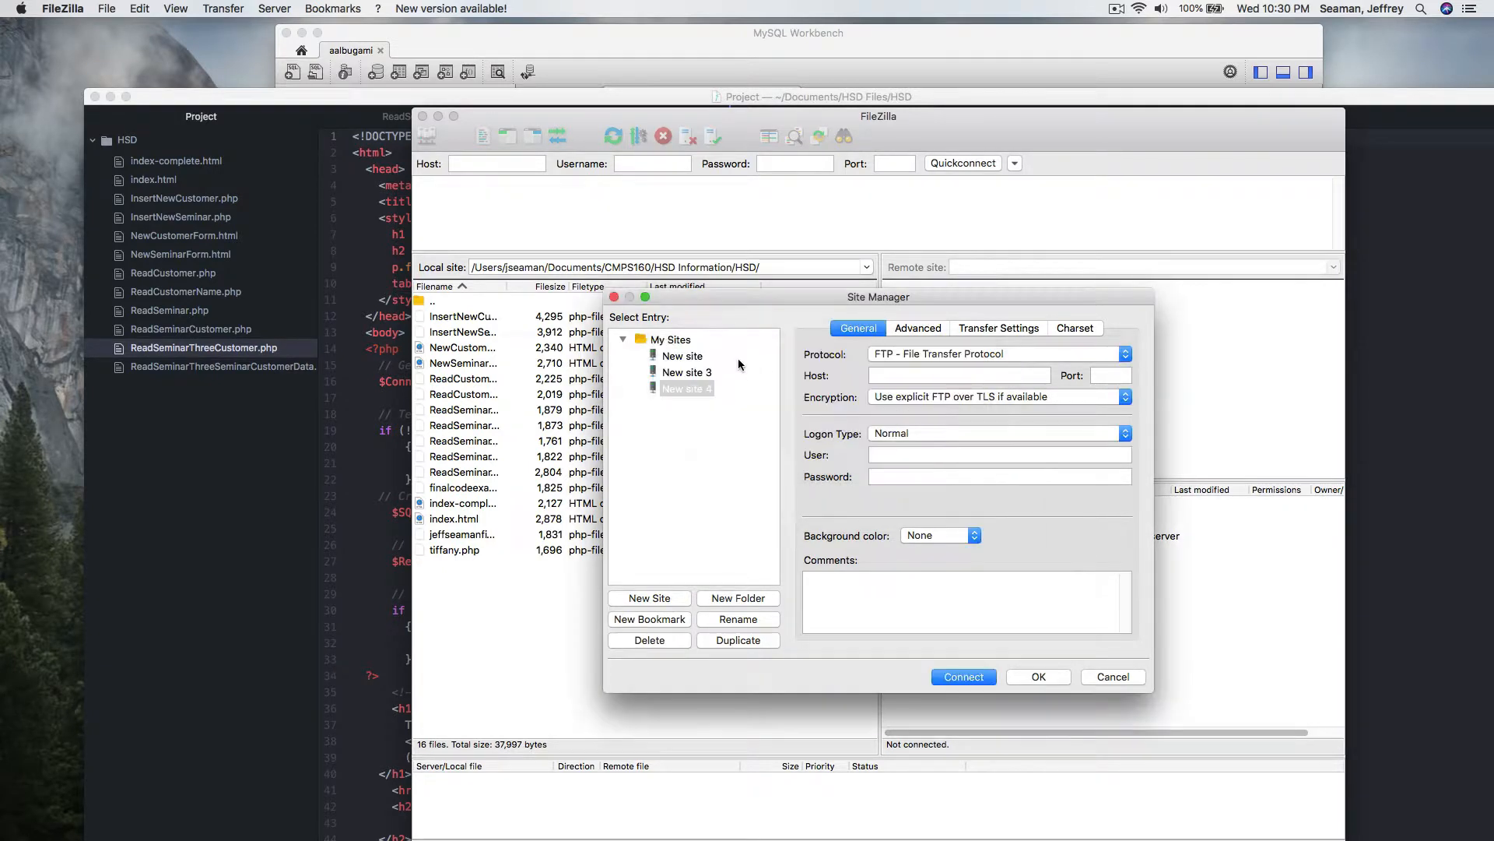
{"action": "left_click", "coordinate": [706, 355]}
{"action": "left_click", "coordinate": [909, 434]}
Enter the university web server's host name and port 22.
{"action": "left_click", "coordinate": [912, 375]}
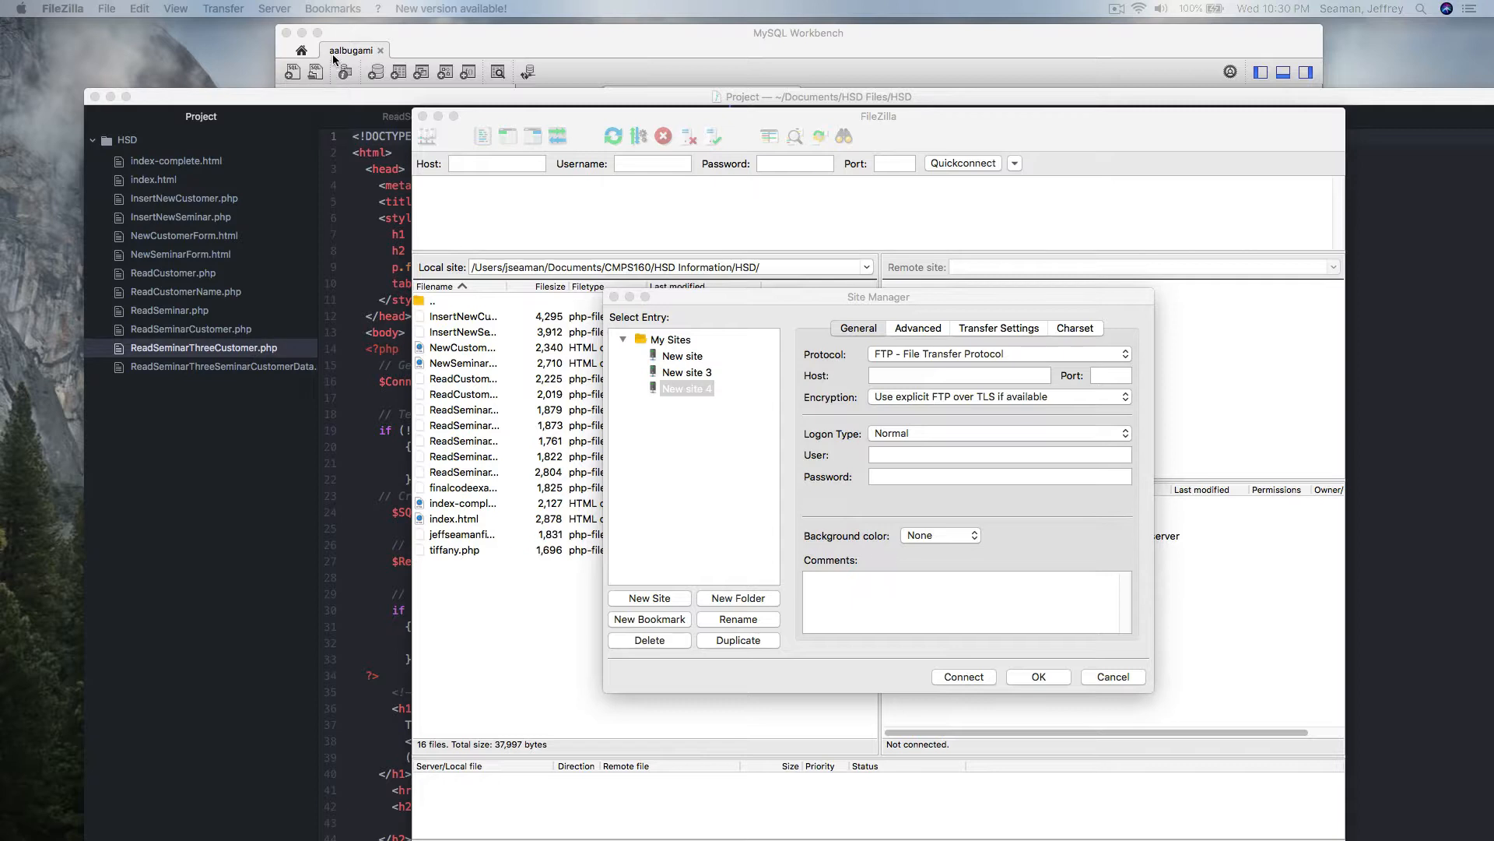
{"action": "left_click", "coordinate": [918, 375]}
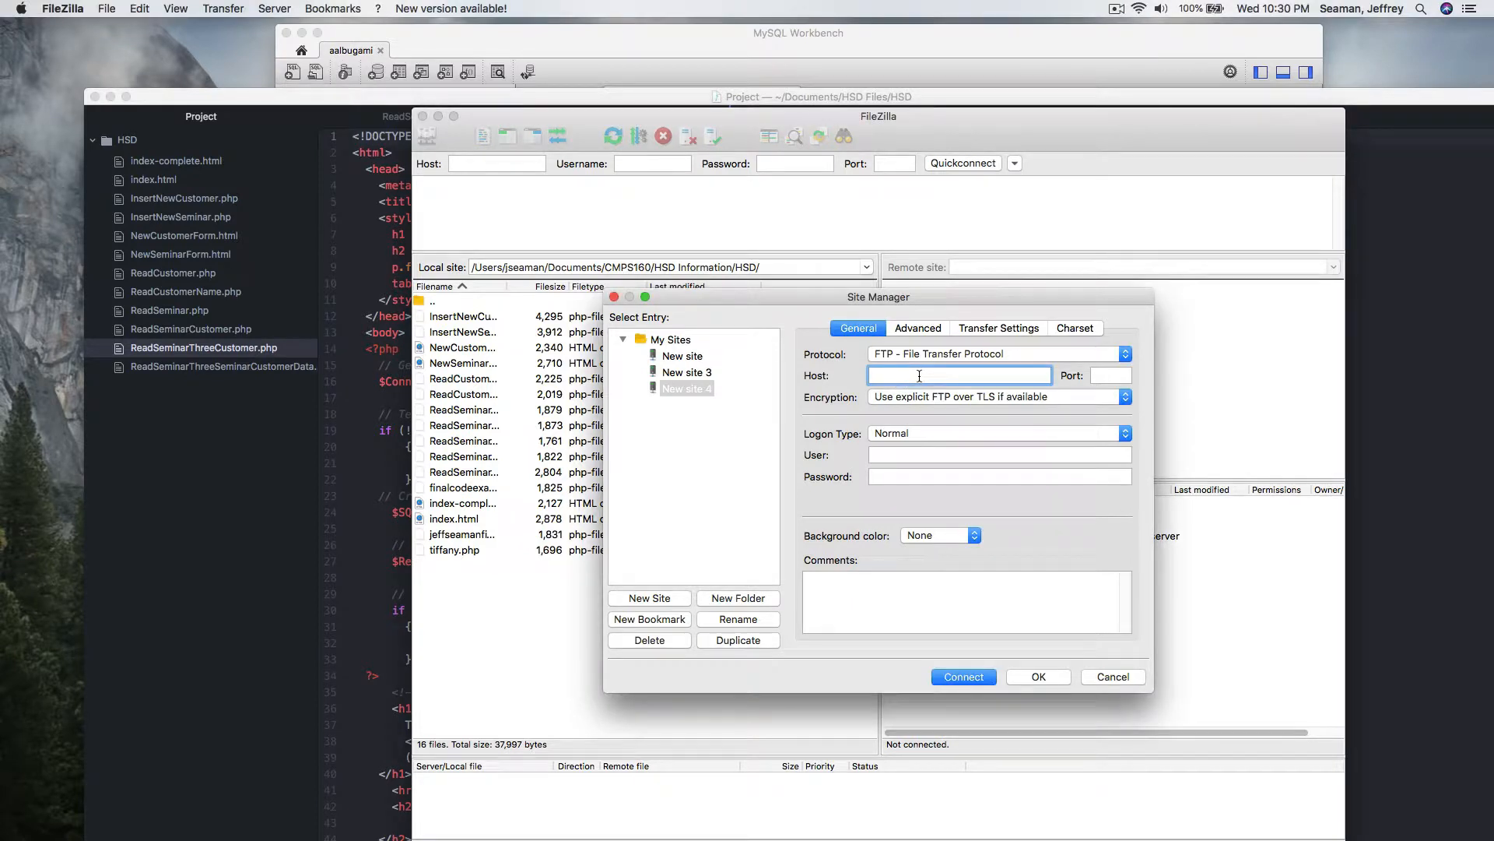
{"action": "key", "text": "Tab"}
{"action": "type", "text": "22"}
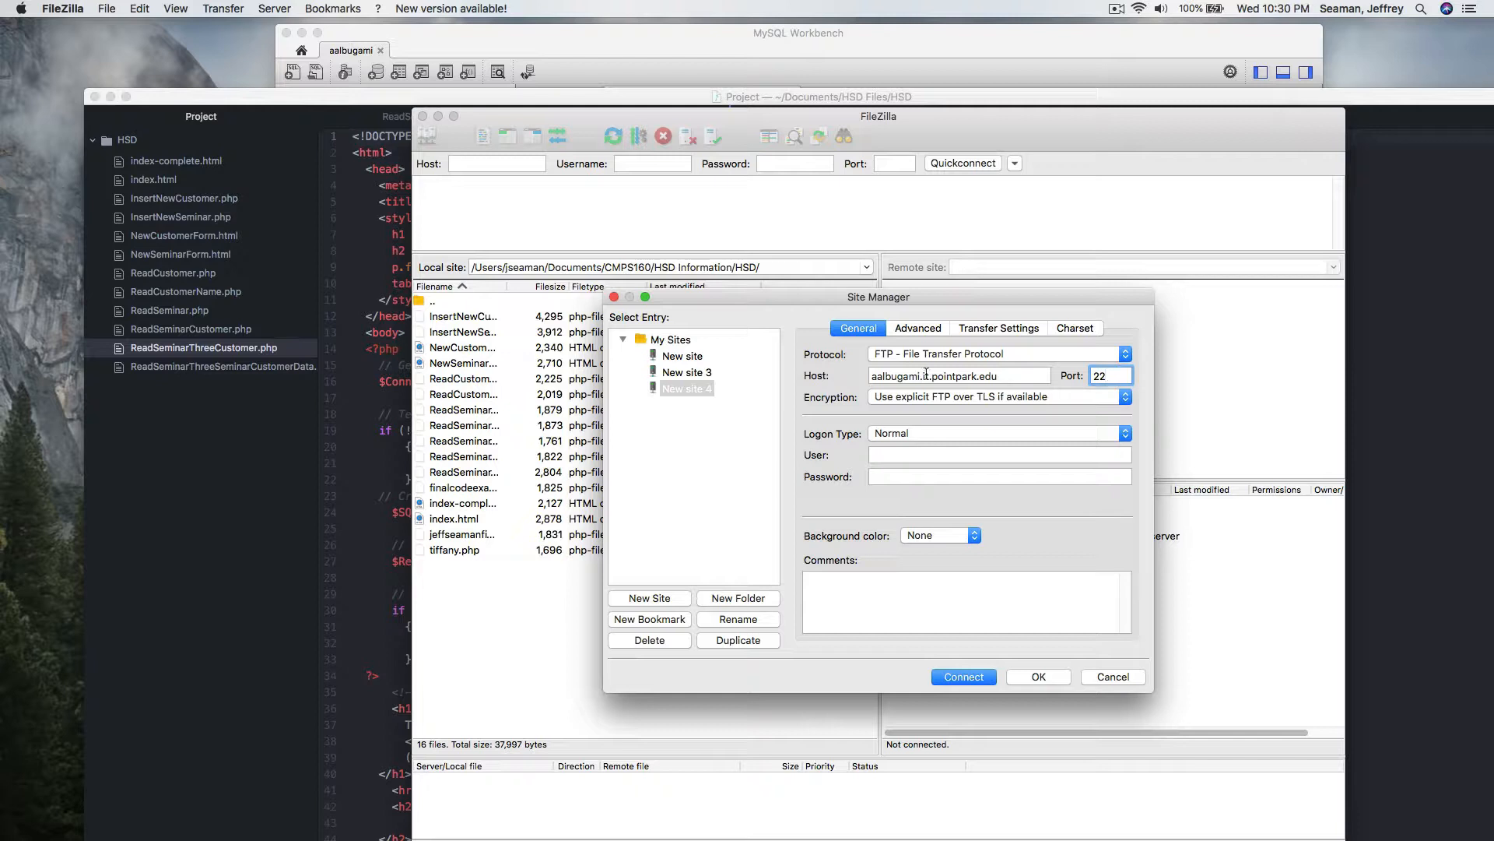
Set protocol SFTP and logon type 'Ask for password', enter the username, and connect.
{"action": "left_click", "coordinate": [926, 354]}
{"action": "left_click", "coordinate": [934, 367]}
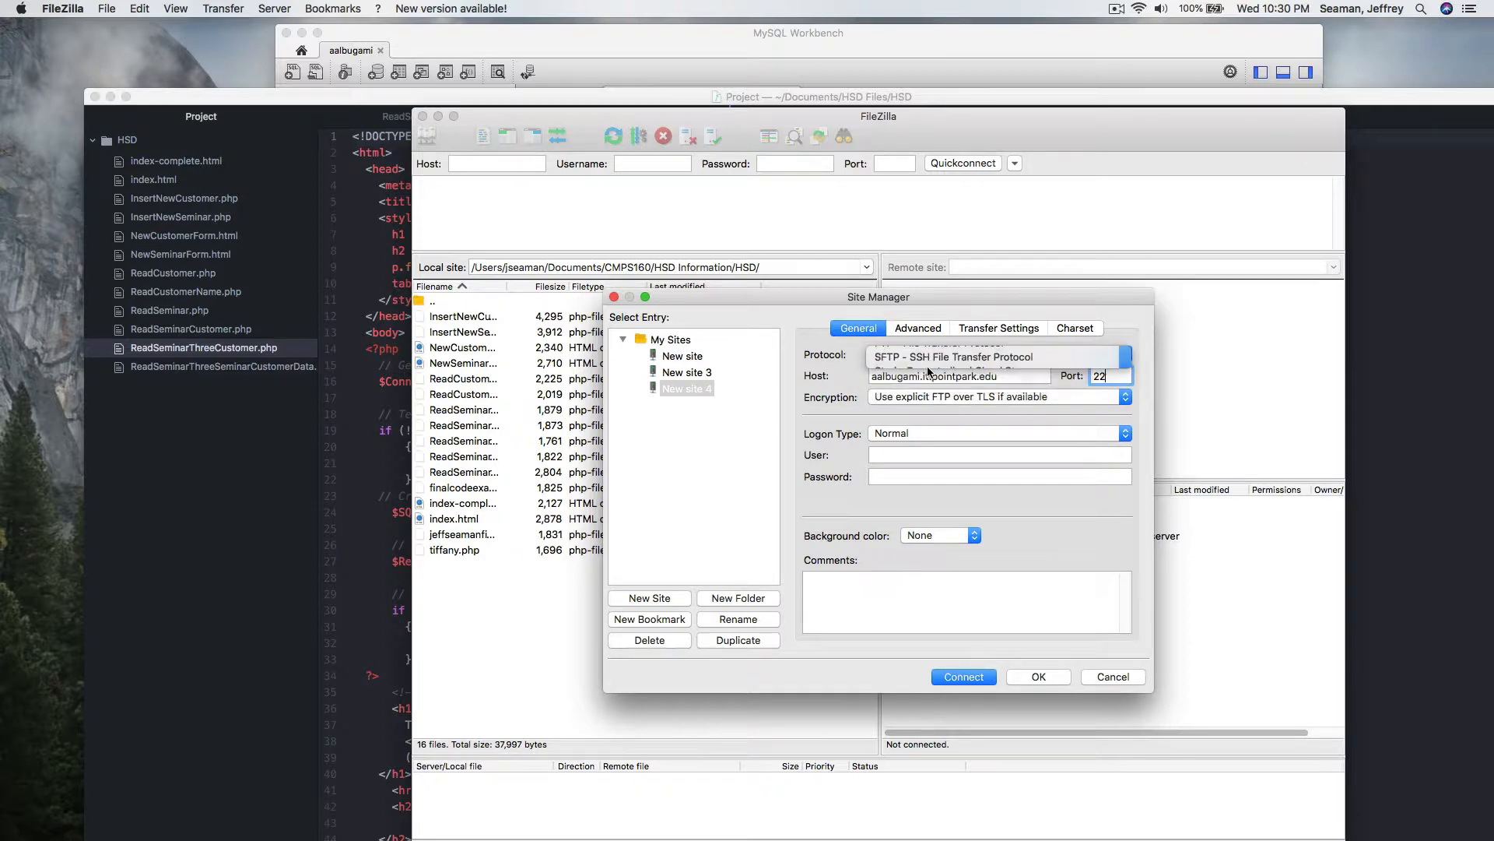
{"action": "left_click", "coordinate": [924, 432]}
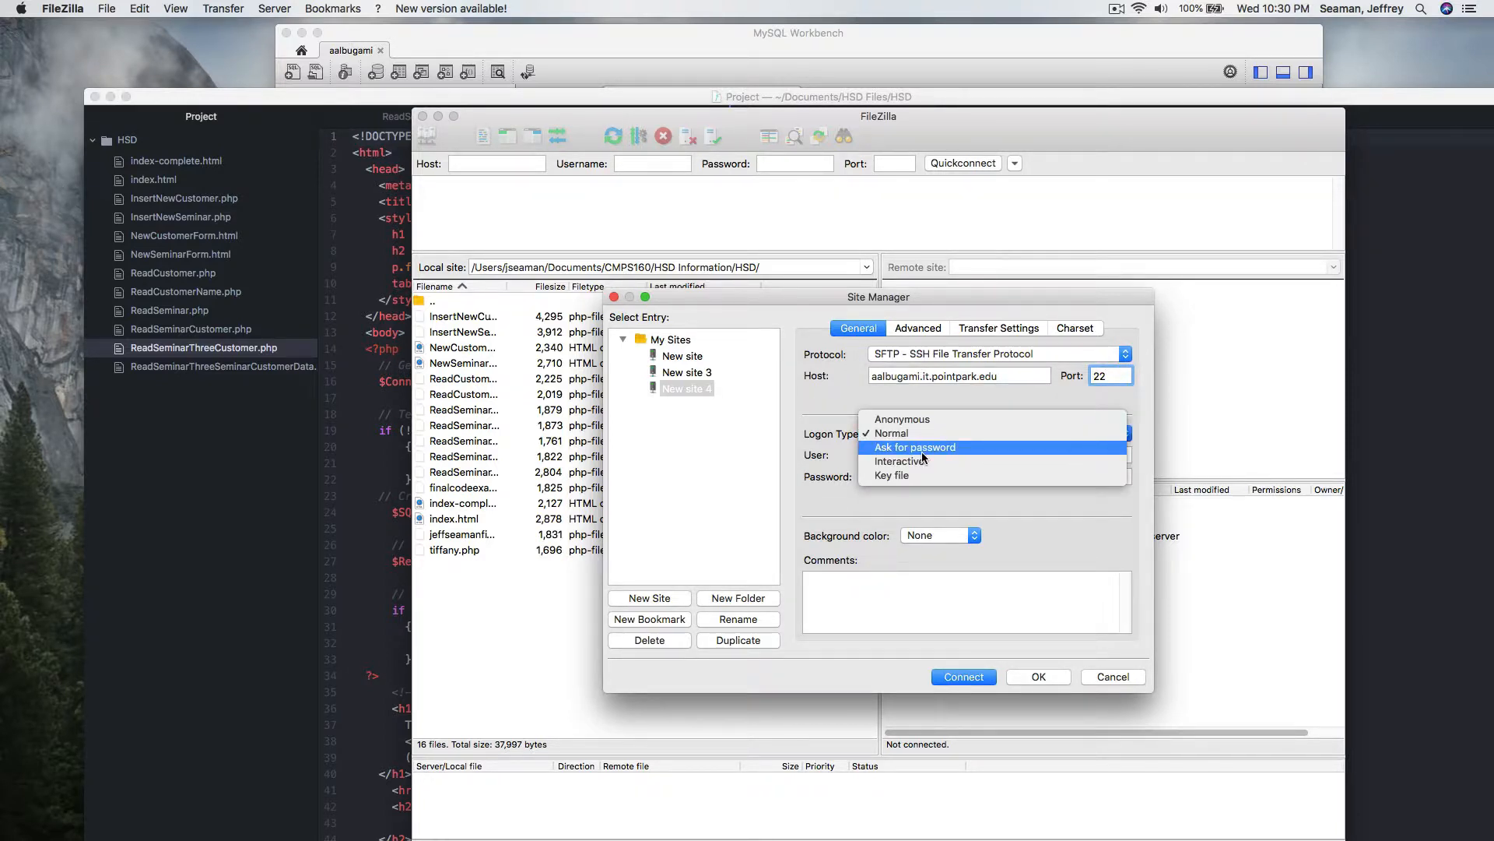
{"action": "left_click", "coordinate": [921, 449]}
{"action": "left_click", "coordinate": [910, 456]}
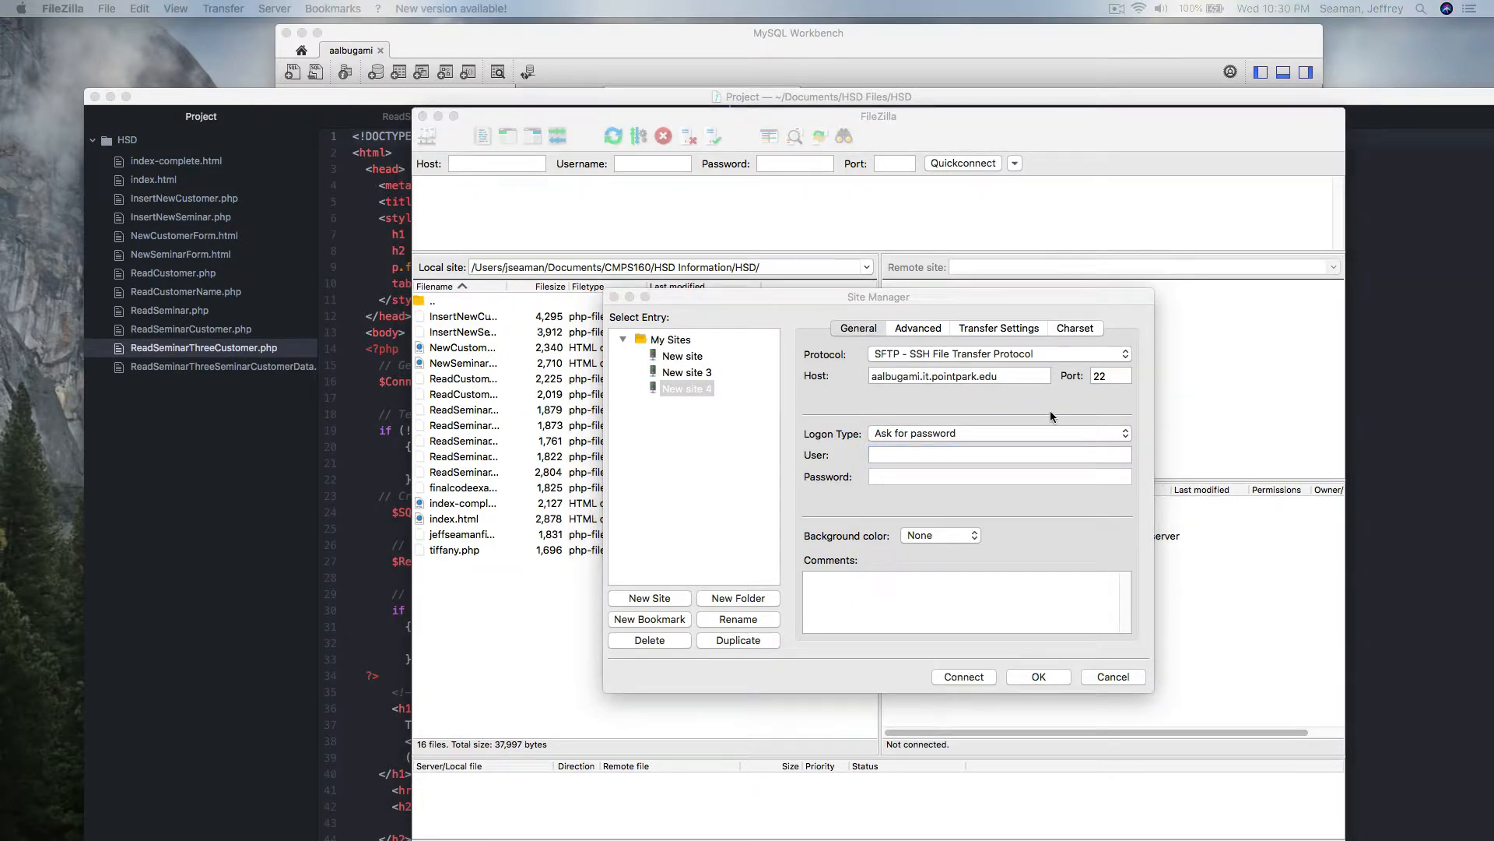
{"action": "left_click", "coordinate": [899, 456]}
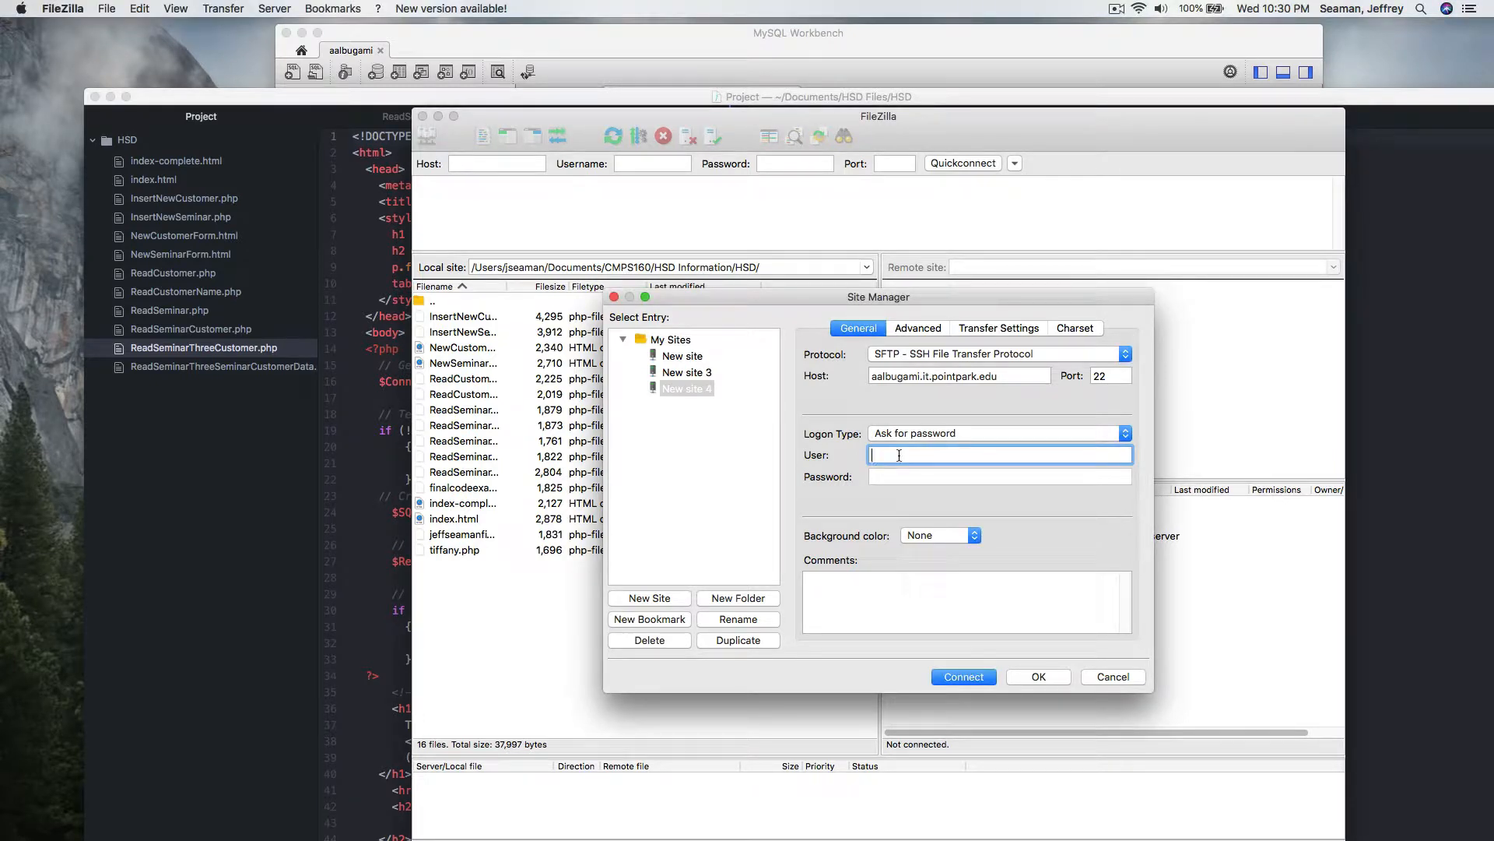
{"action": "left_click", "coordinate": [977, 676]}
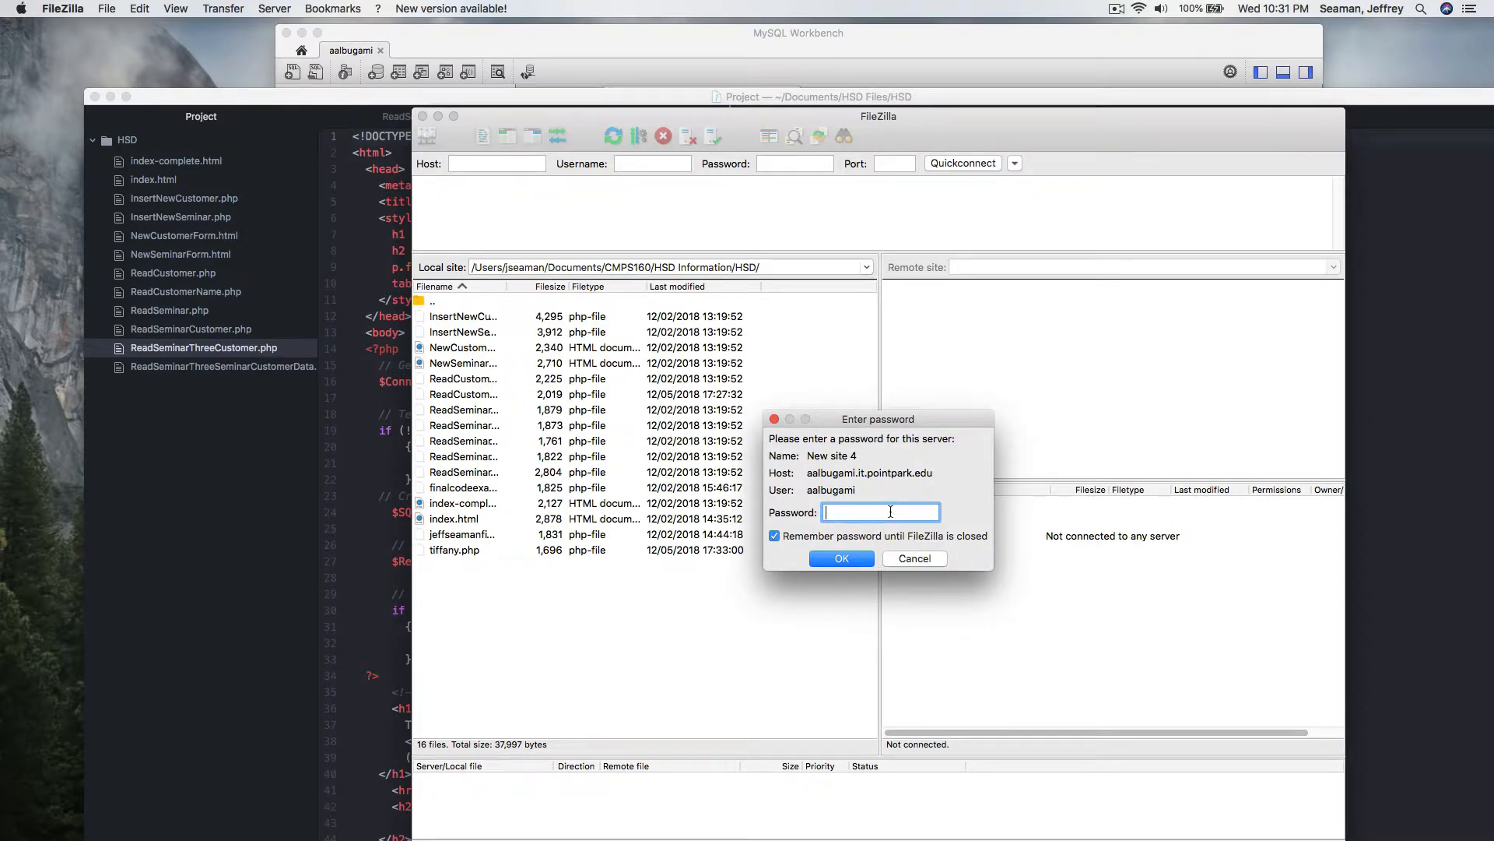
Enter the server password, always trust its host key, and open the remote www folder.
{"action": "type", "text": "•••••••••••"}
{"action": "left_click", "coordinate": [855, 560]}
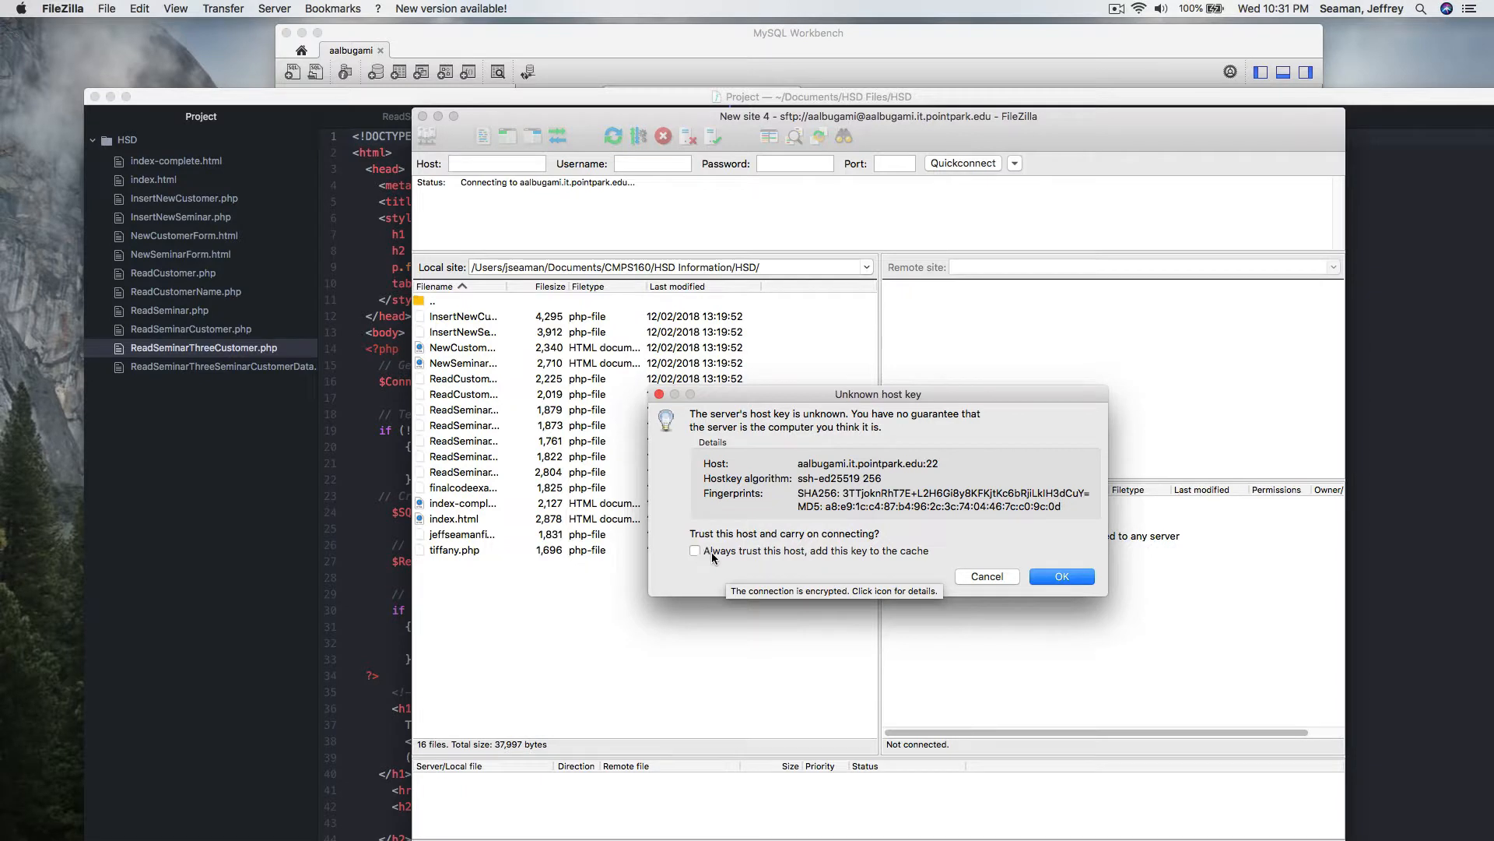
{"action": "left_click", "coordinate": [695, 551]}
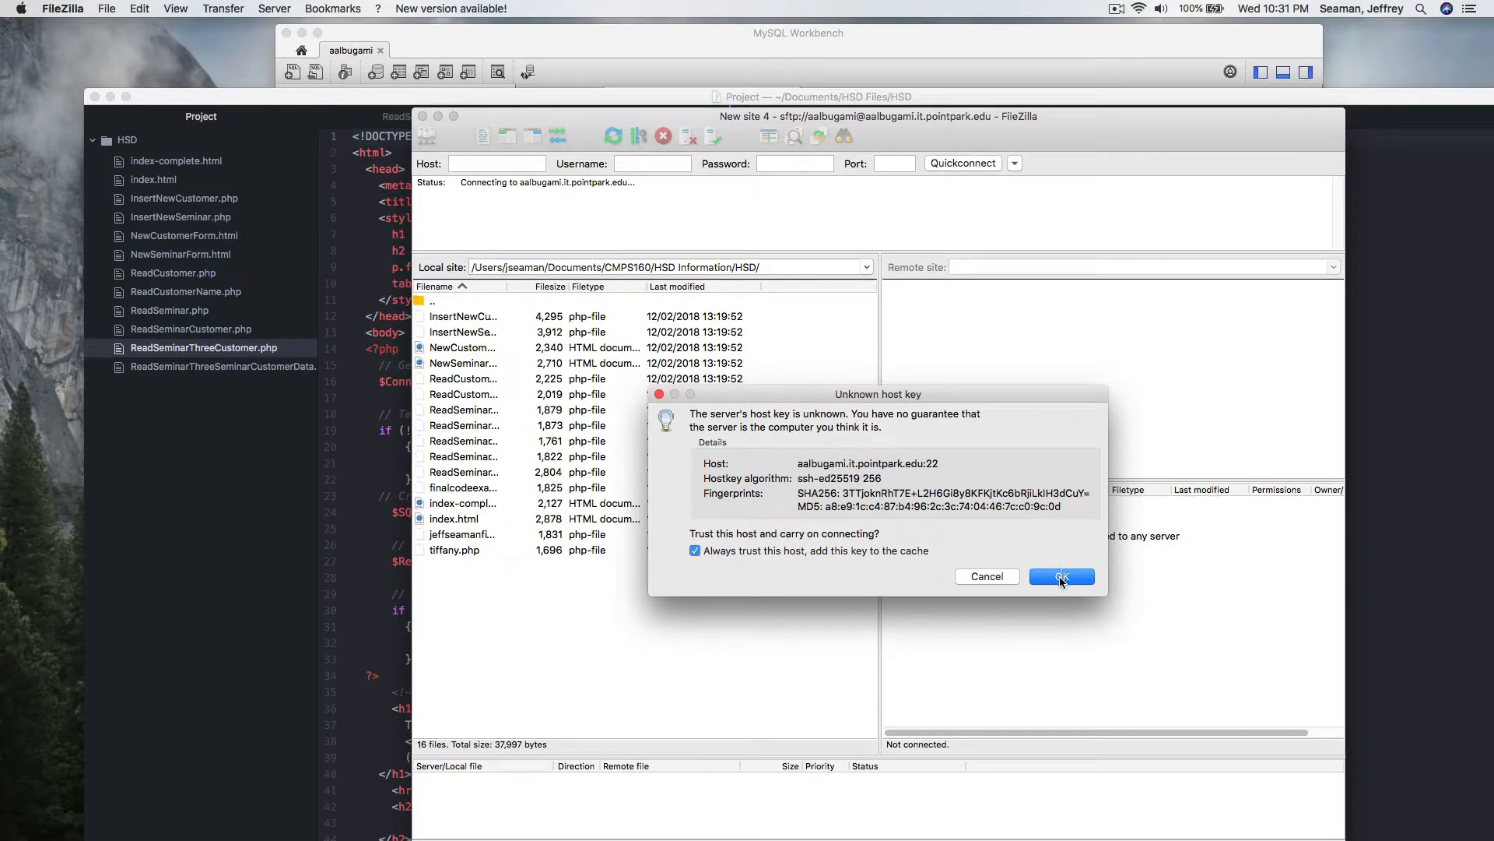
{"action": "left_click", "coordinate": [1061, 577]}
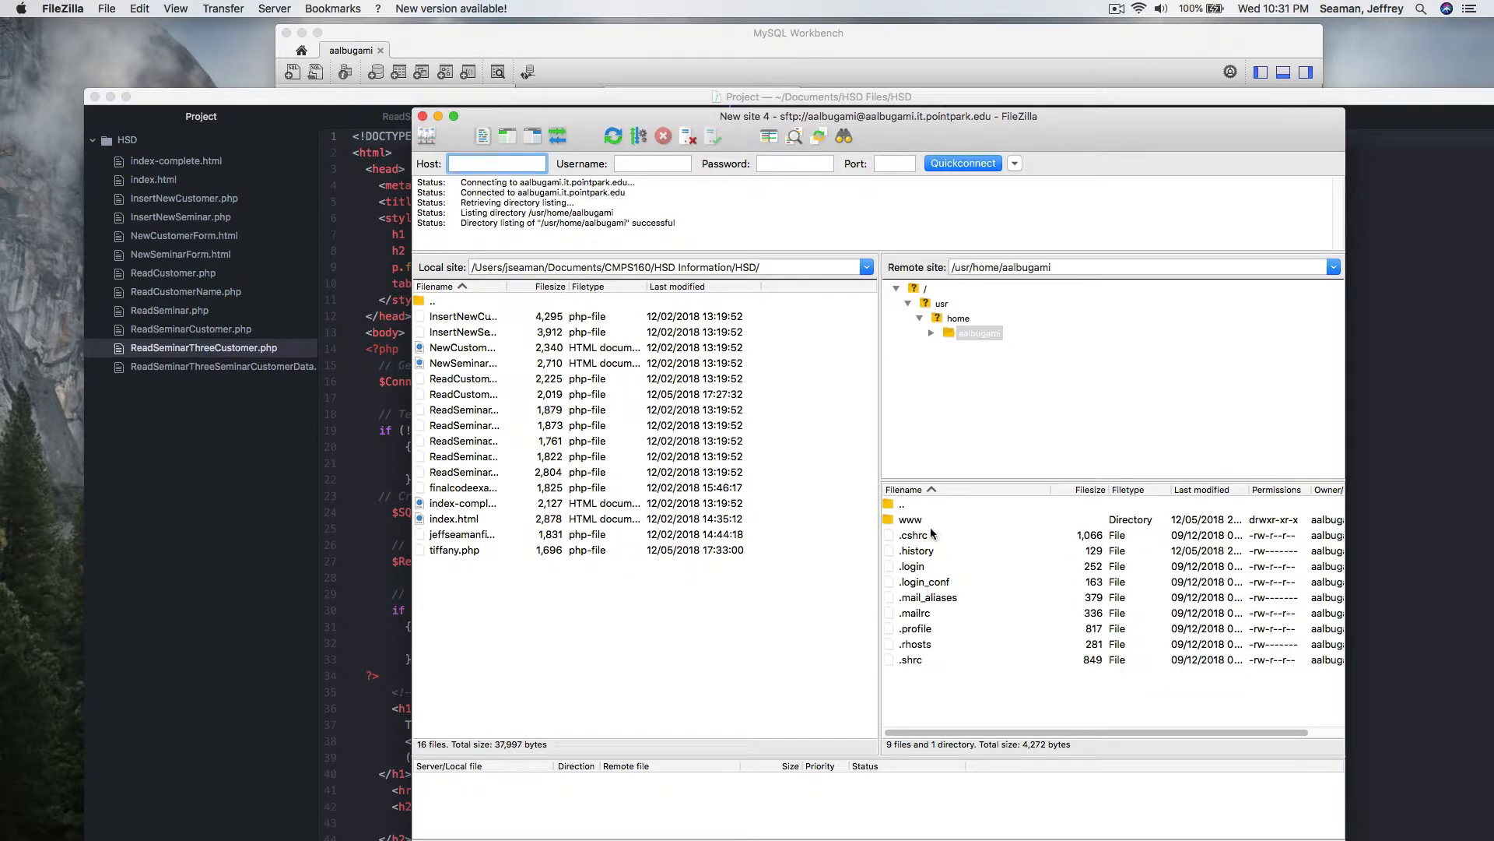
{"action": "double_click", "coordinate": [916, 520]}
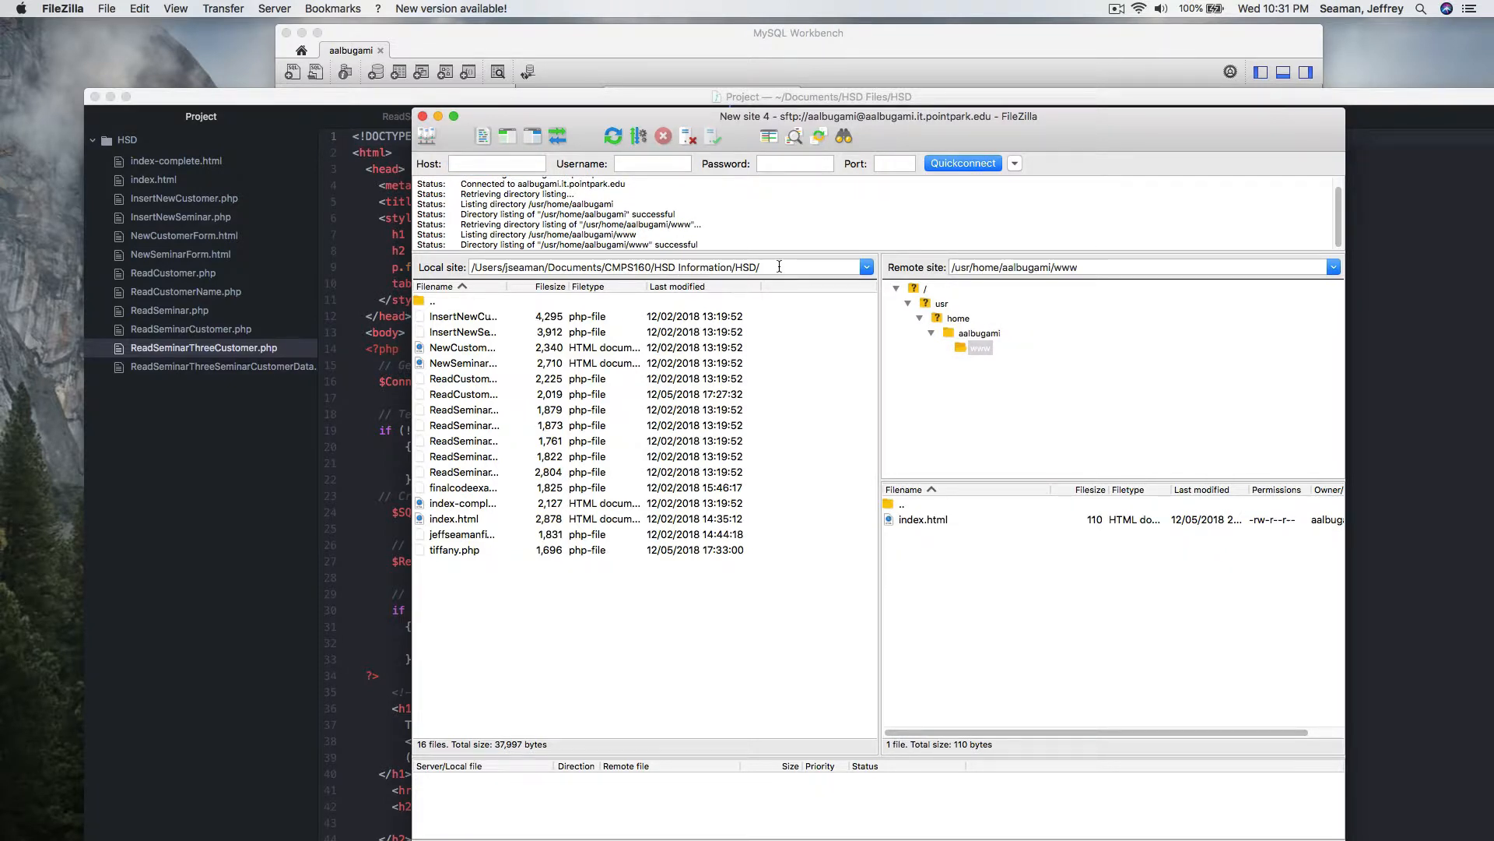
Point the local site pane to Documents and open the HSD Files folder.
{"action": "left_click_drag", "start_coordinate": [779, 267], "coordinate": [606, 270]}
{"action": "key", "text": "BackSpace"}
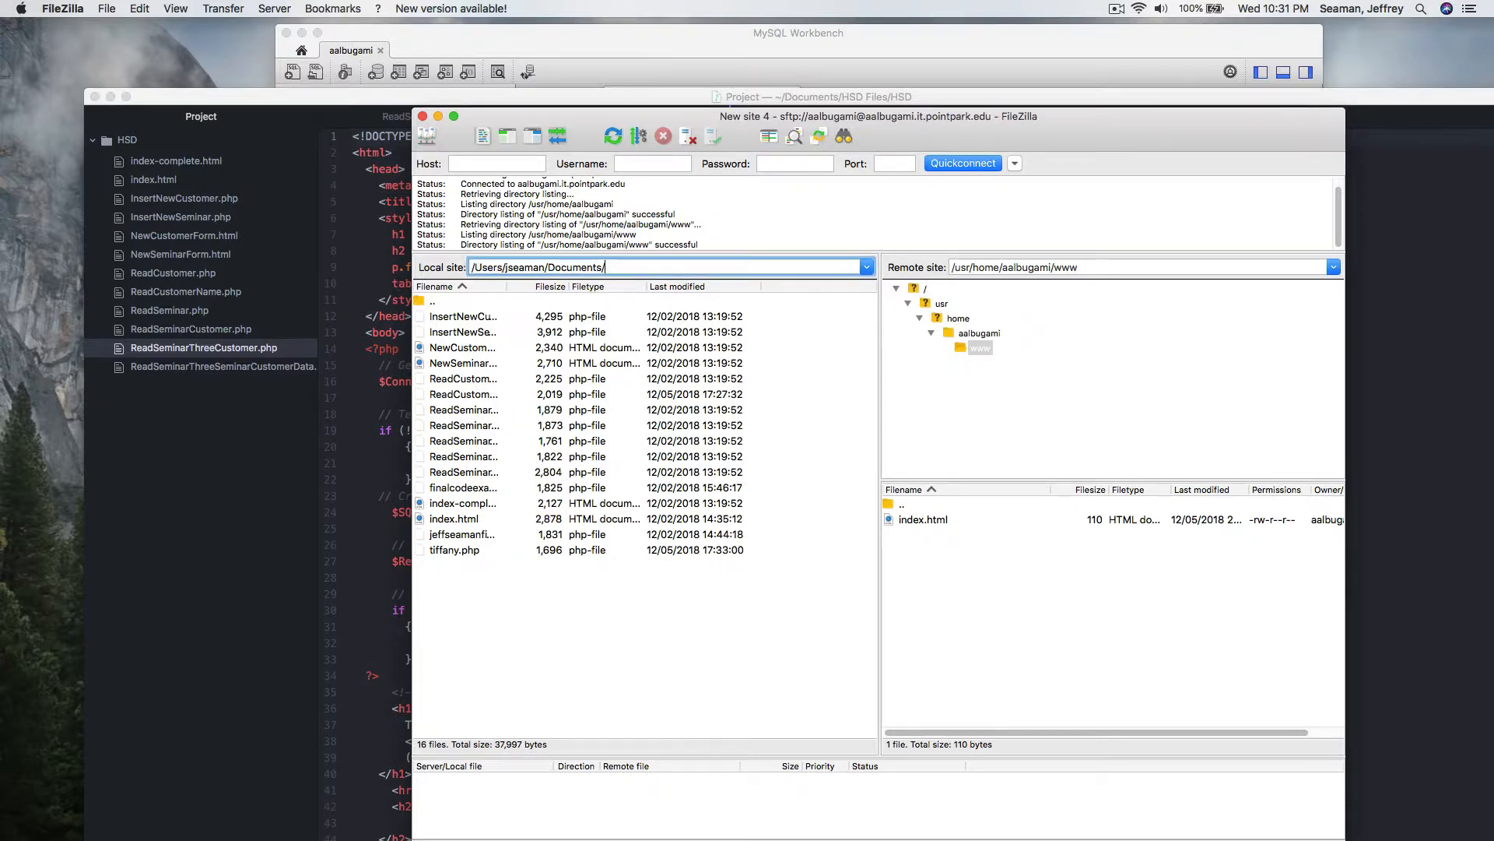
{"action": "key", "text": "Return"}
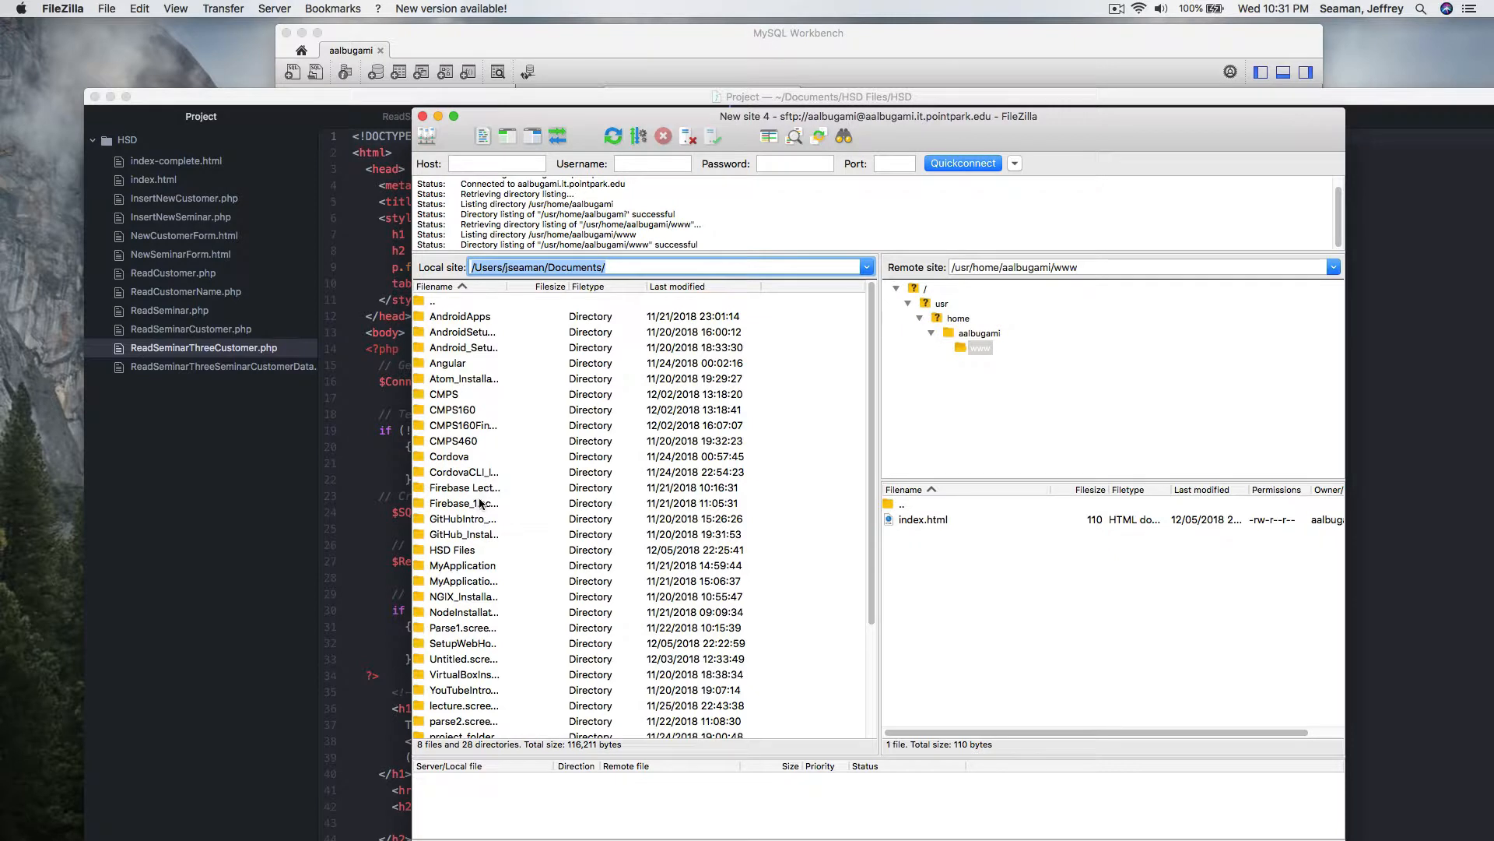
{"action": "double_click", "coordinate": [469, 551]}
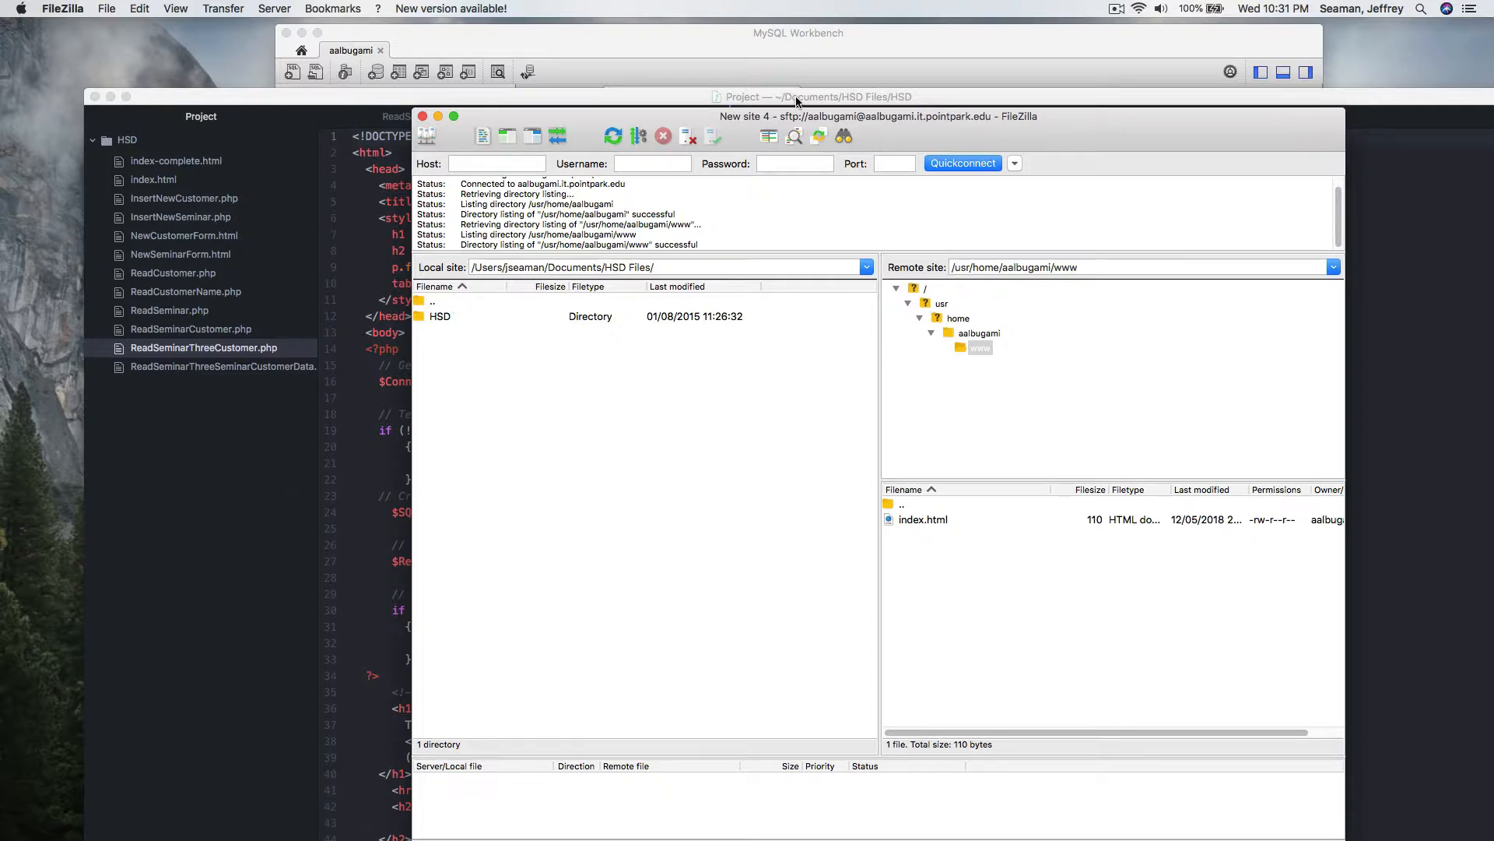
Check the HSD Files folder in Finder, minimize Finder, and return to FileZilla.
{"action": "left_click_drag", "start_coordinate": [798, 98], "coordinate": [718, 506]}
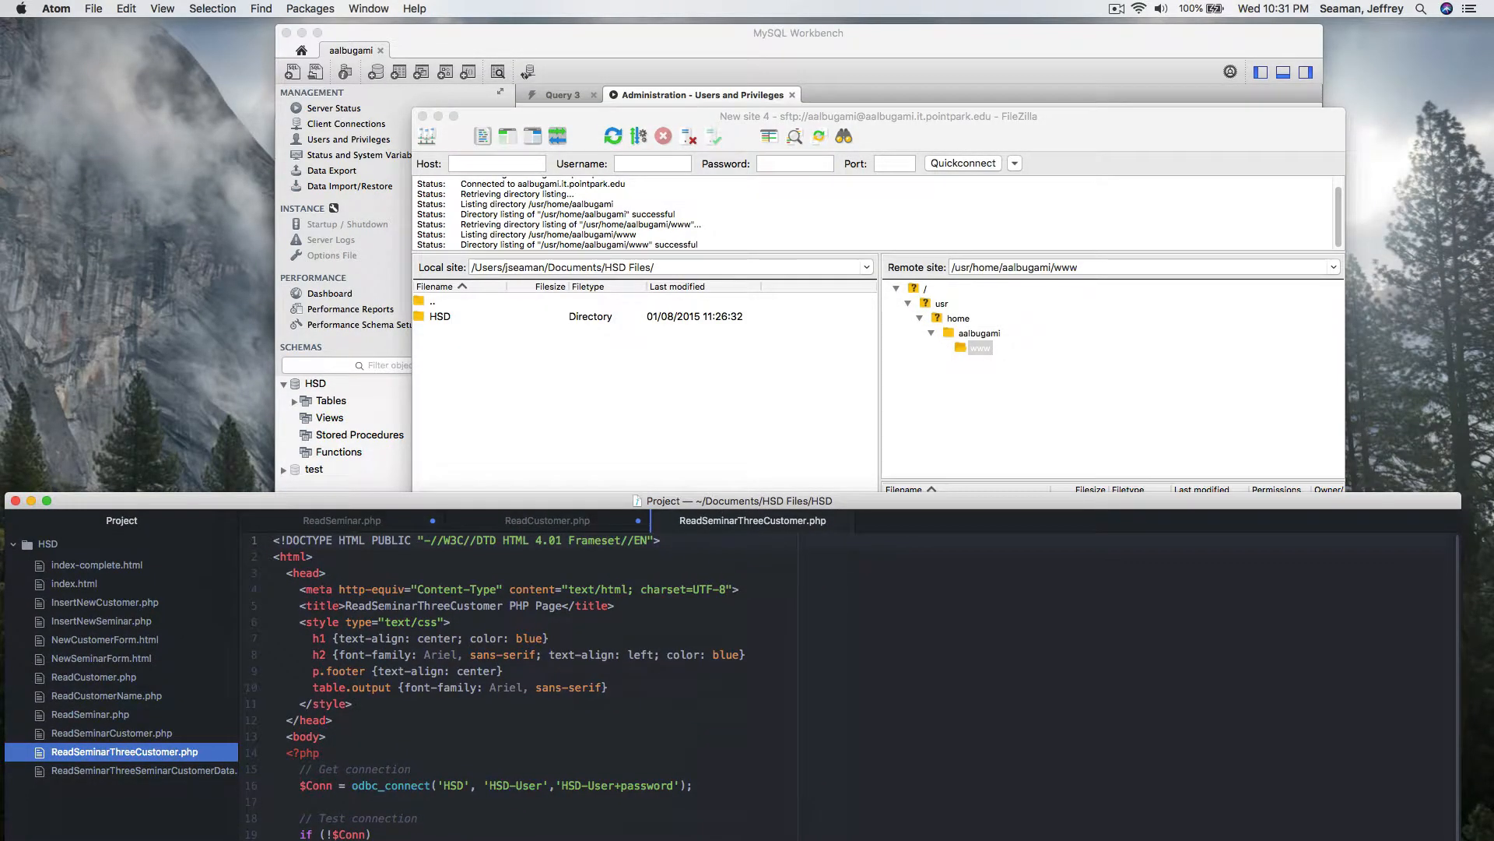
{"action": "key", "text": "super+Tab"}
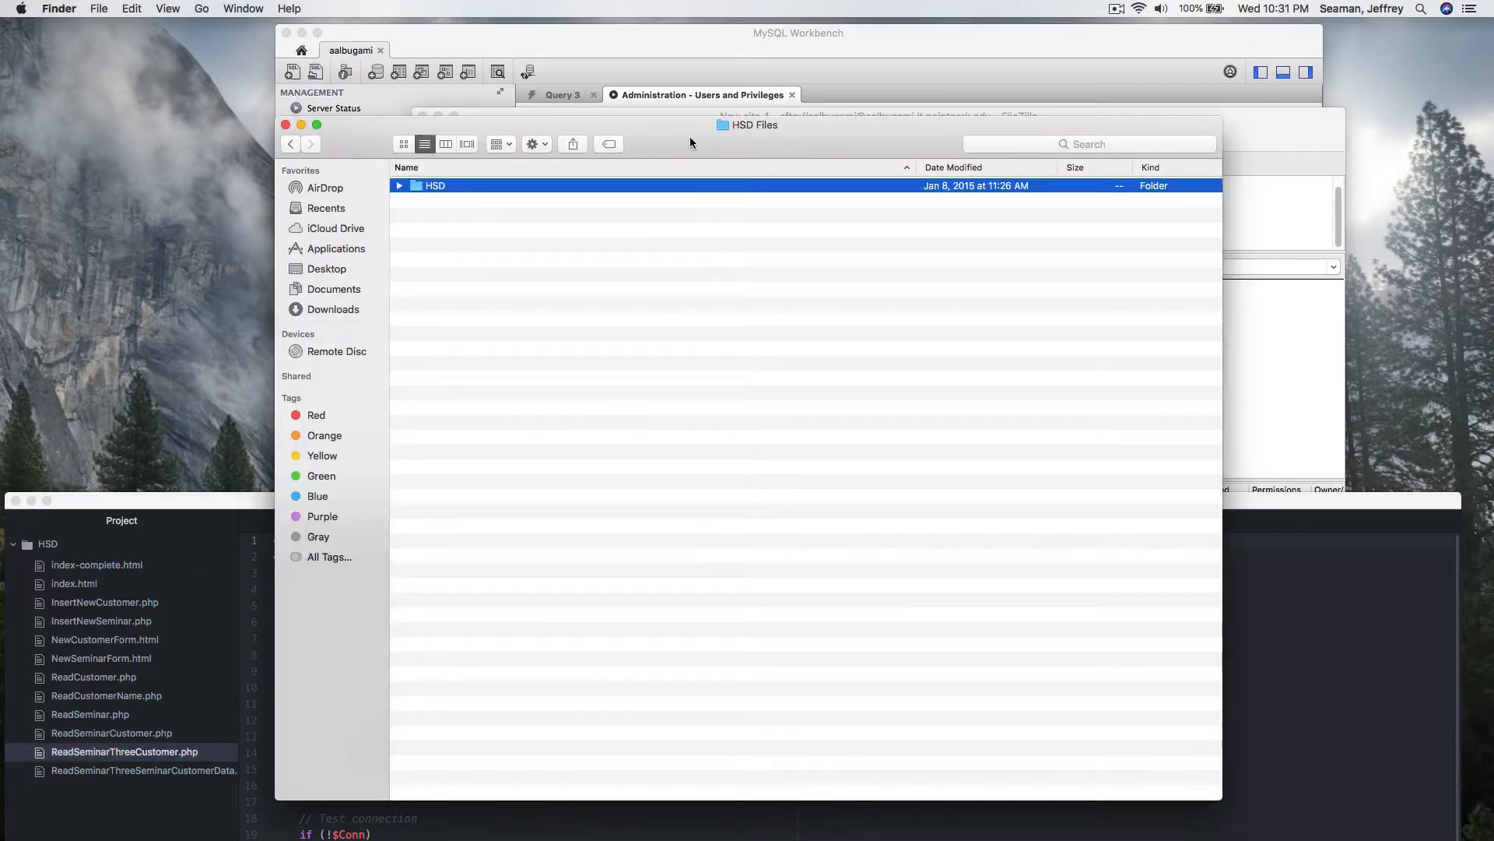
{"action": "left_click", "coordinate": [292, 143]}
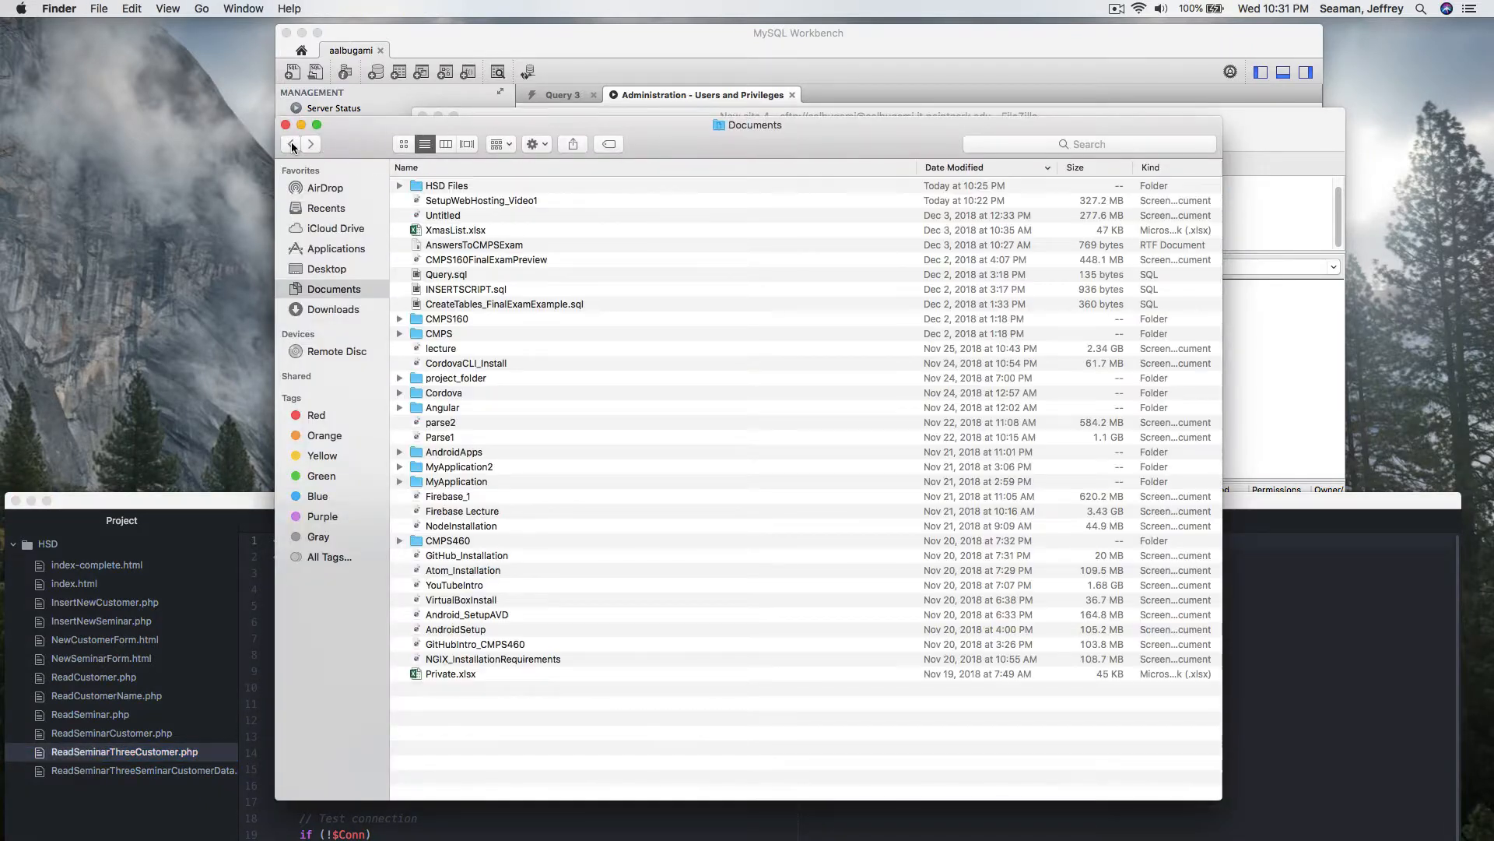
{"action": "left_click", "coordinate": [310, 143]}
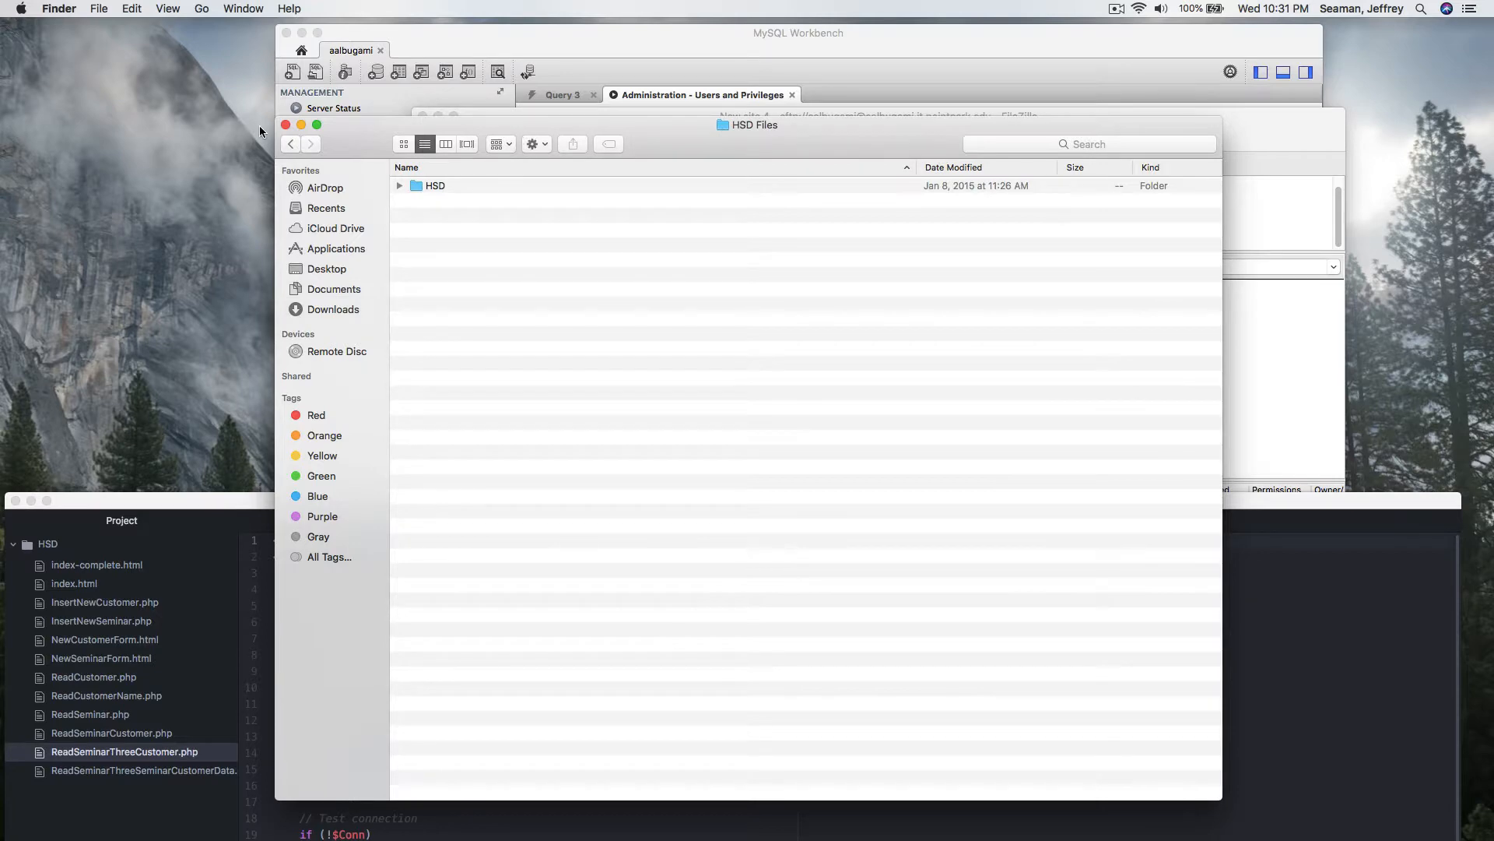
{"action": "left_click", "coordinate": [300, 125]}
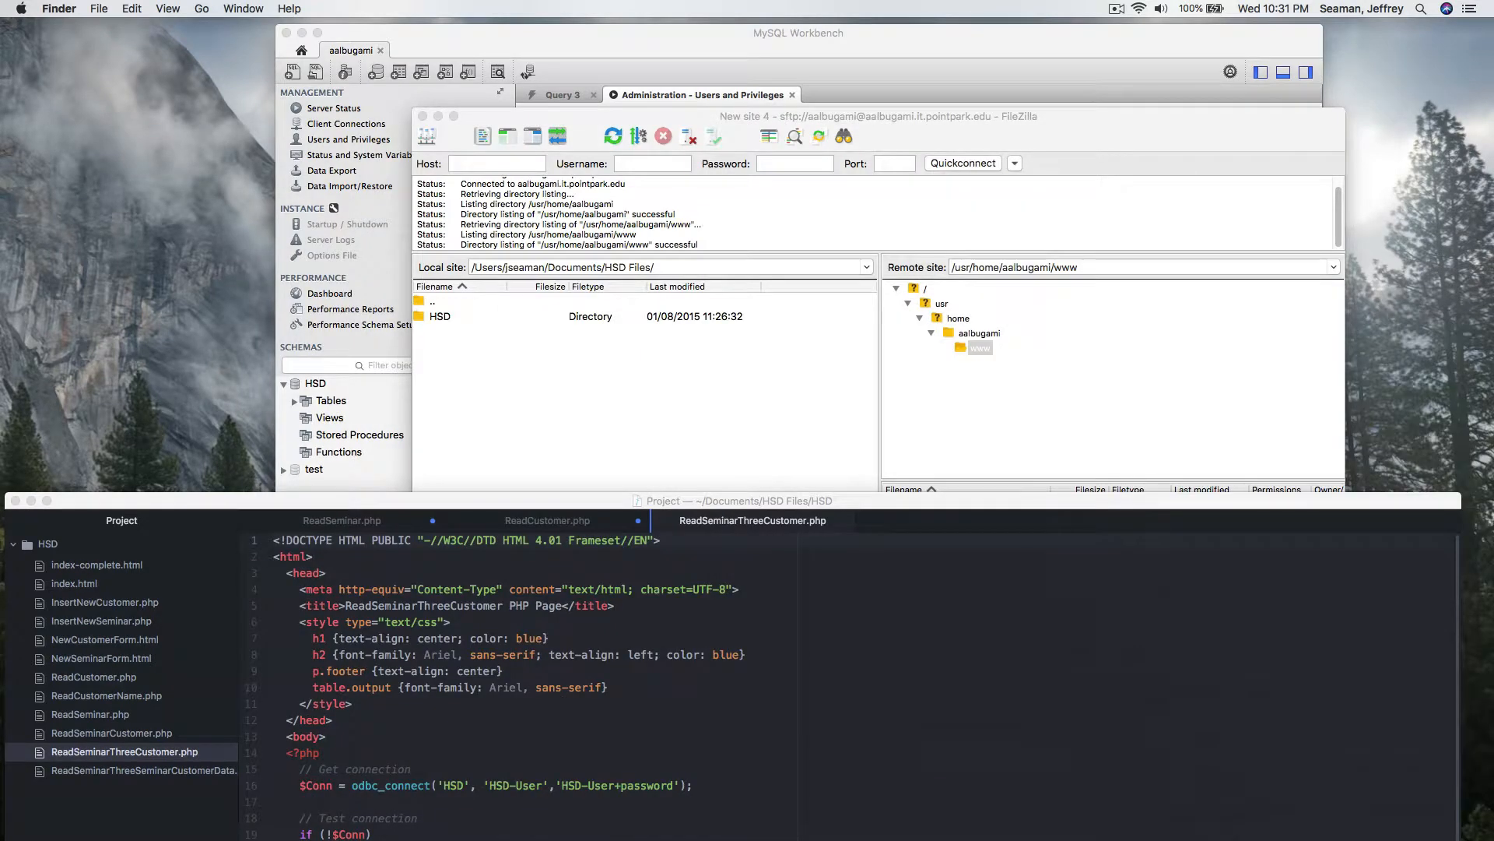
{"action": "left_click", "coordinate": [646, 405]}
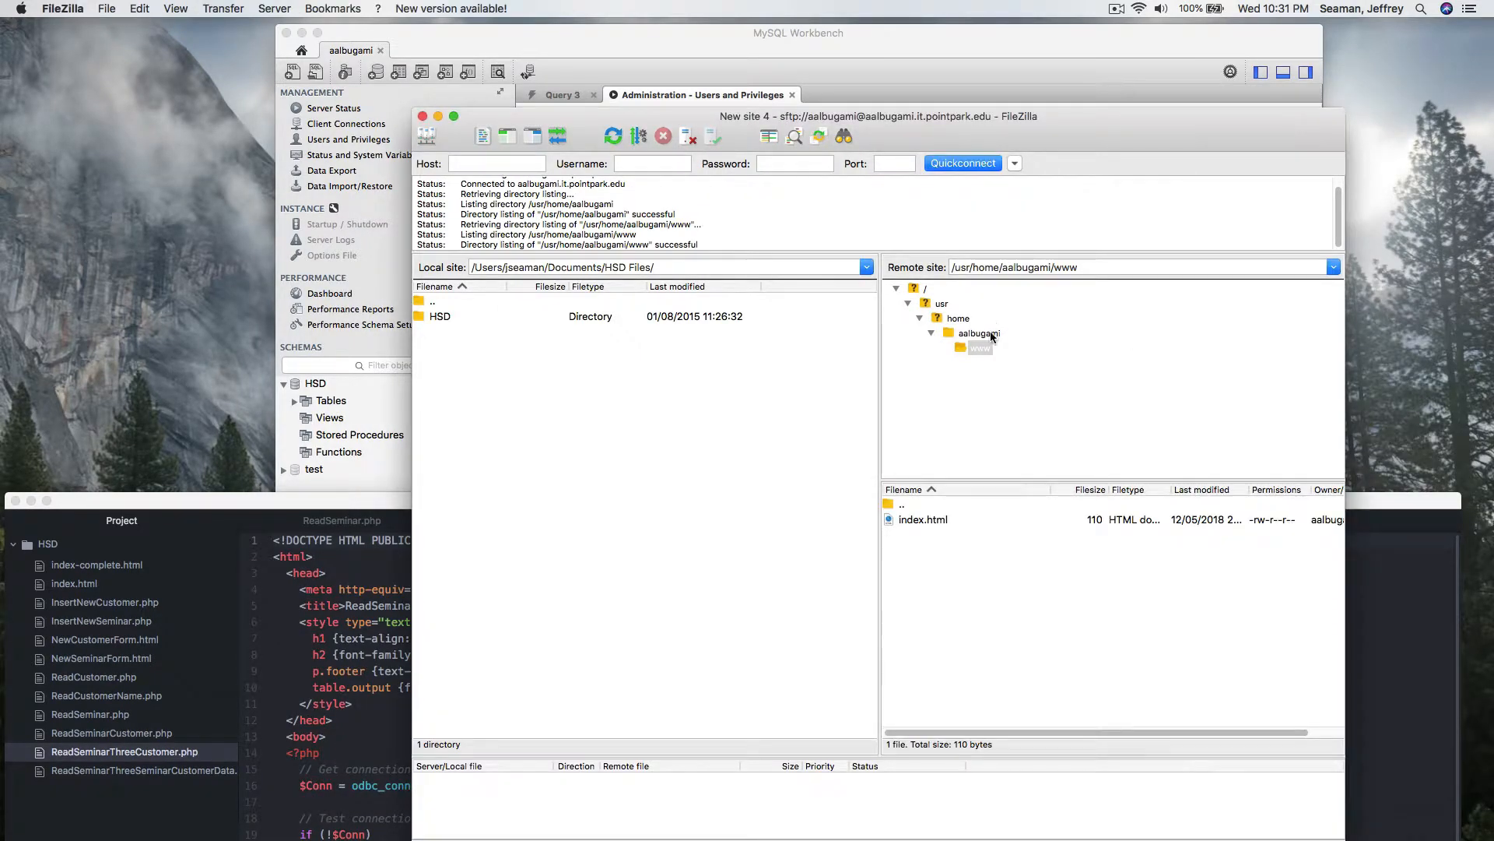
Upload the local HSD folder into the remote www folder, then hide FileZilla and Workbench.
{"action": "left_click_drag", "start_coordinate": [445, 319], "coordinate": [521, 359]}
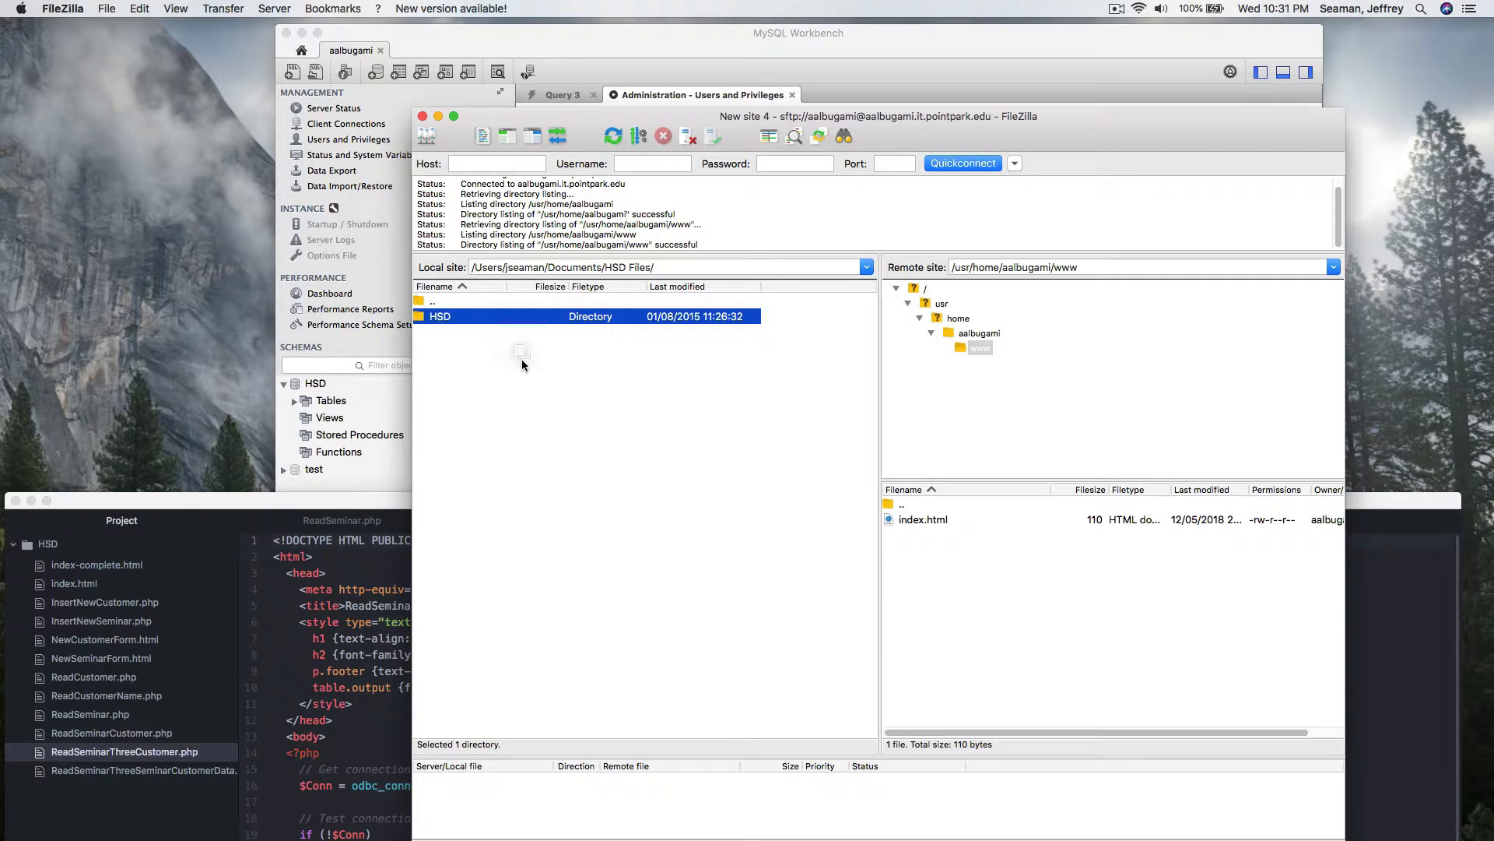
{"action": "left_click_drag", "start_coordinate": [735, 490], "coordinate": [926, 567]}
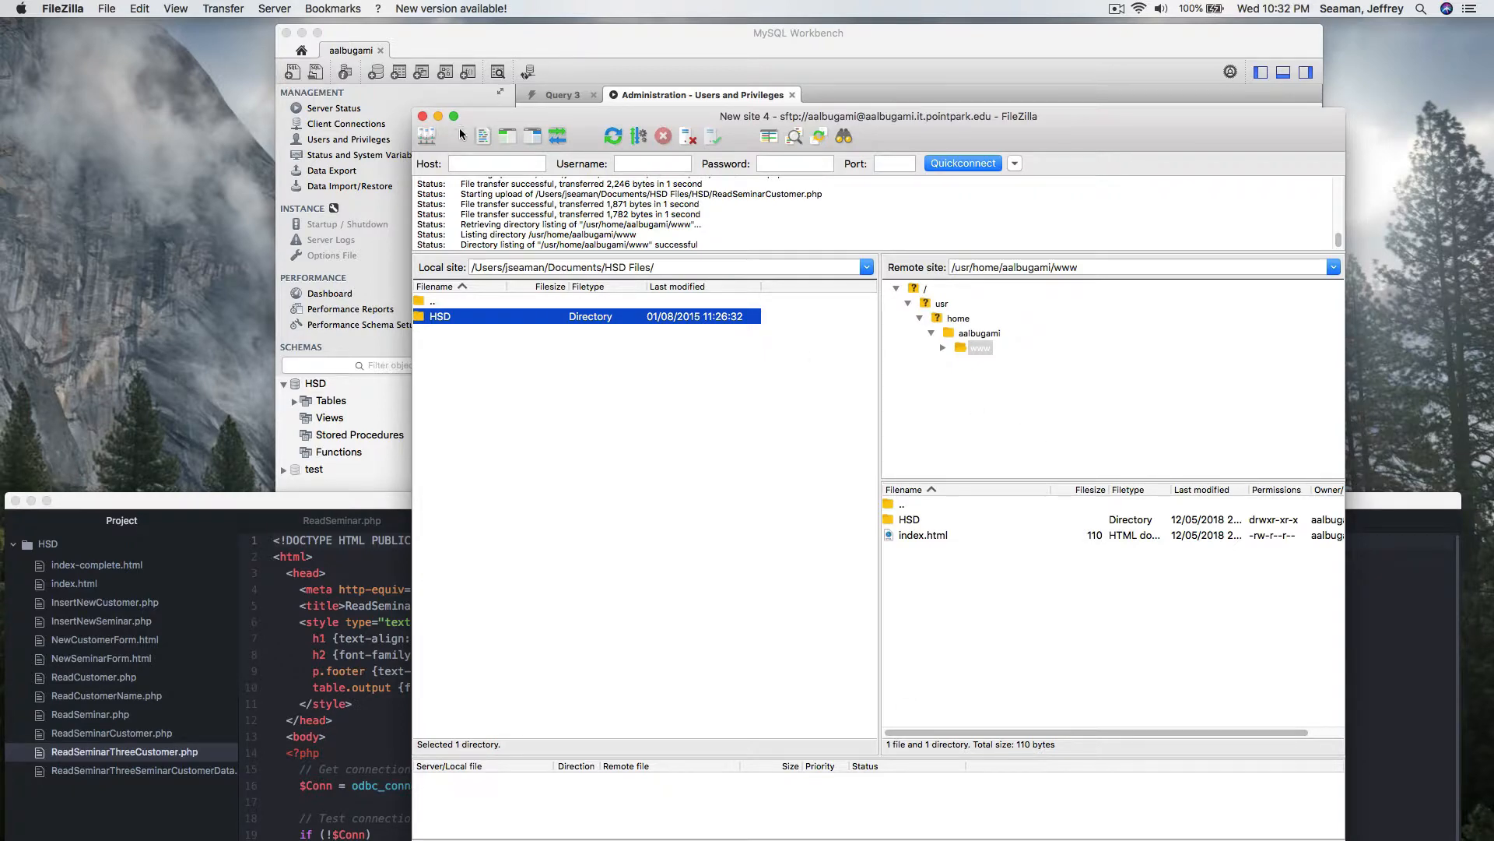
{"action": "left_click", "coordinate": [438, 116]}
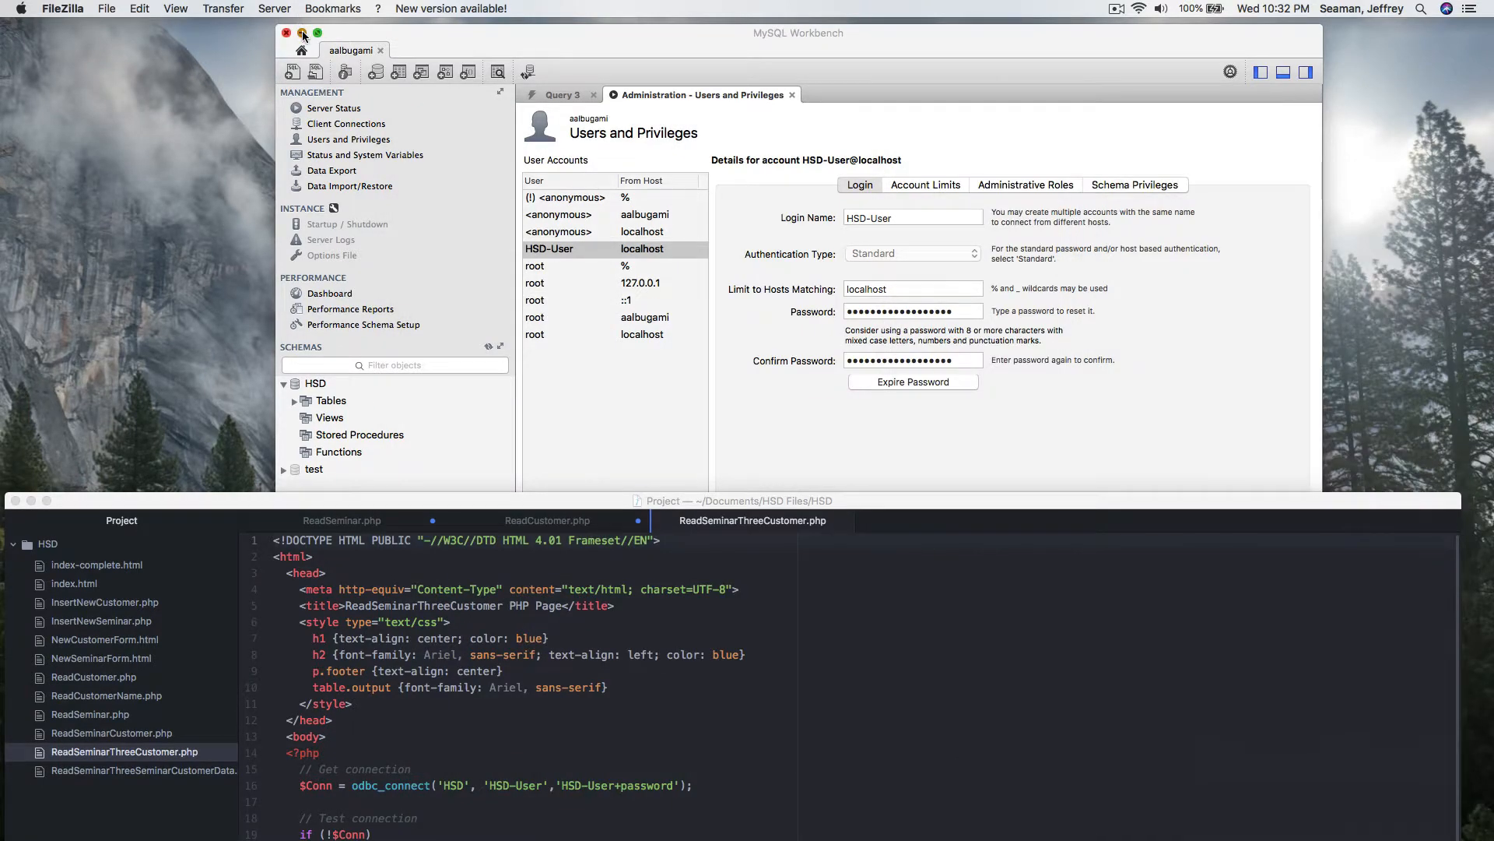
{"action": "left_click", "coordinate": [302, 33]}
In Chrome's Hello World tab, append /HSD/ to the site address.
{"action": "left_click_drag", "start_coordinate": [707, 496], "coordinate": [739, 40]}
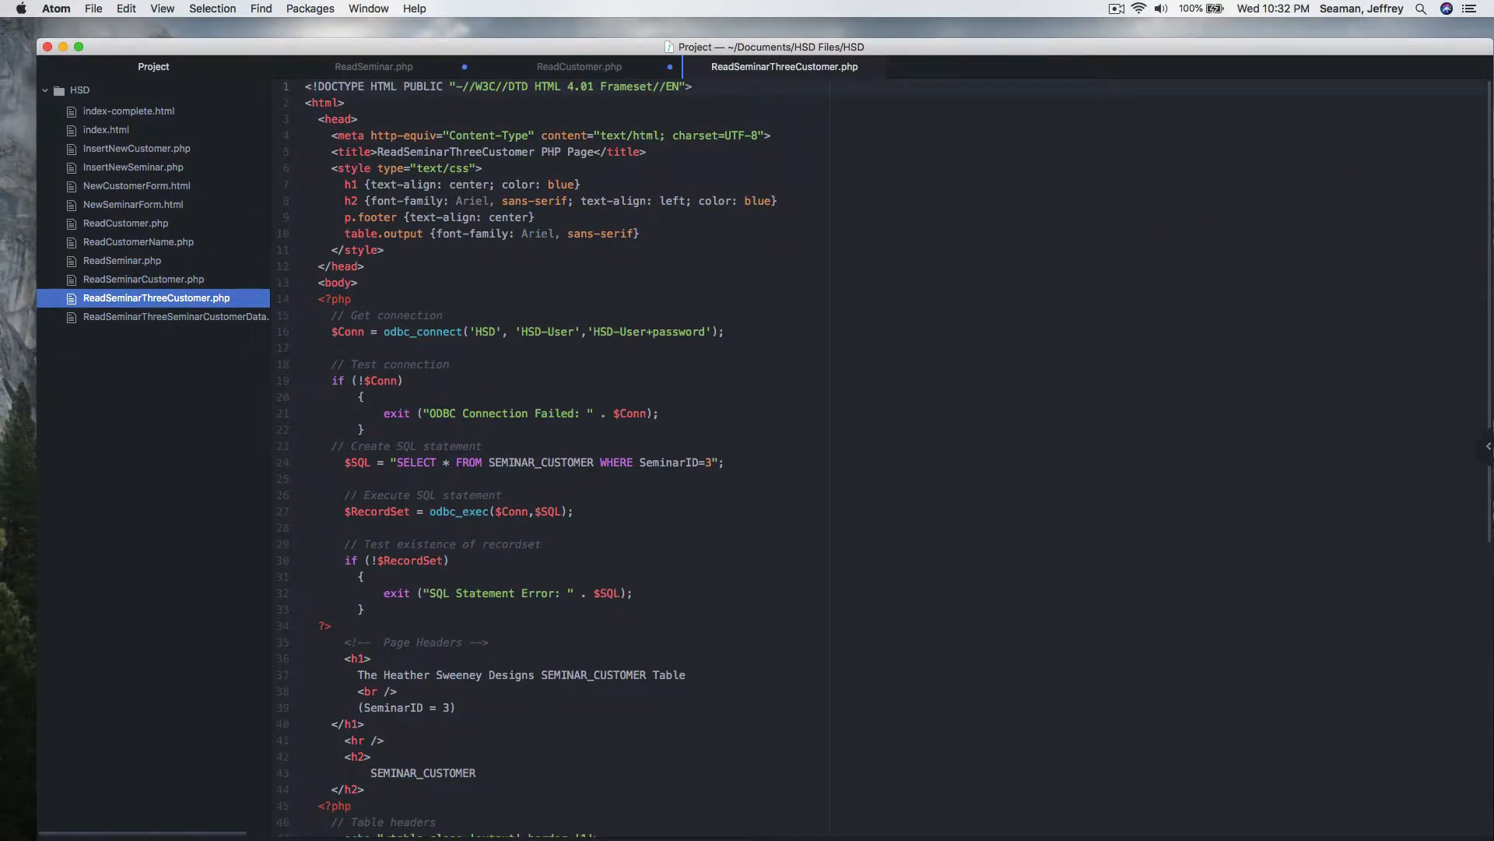
{"action": "left_click", "coordinate": [1492, 498]}
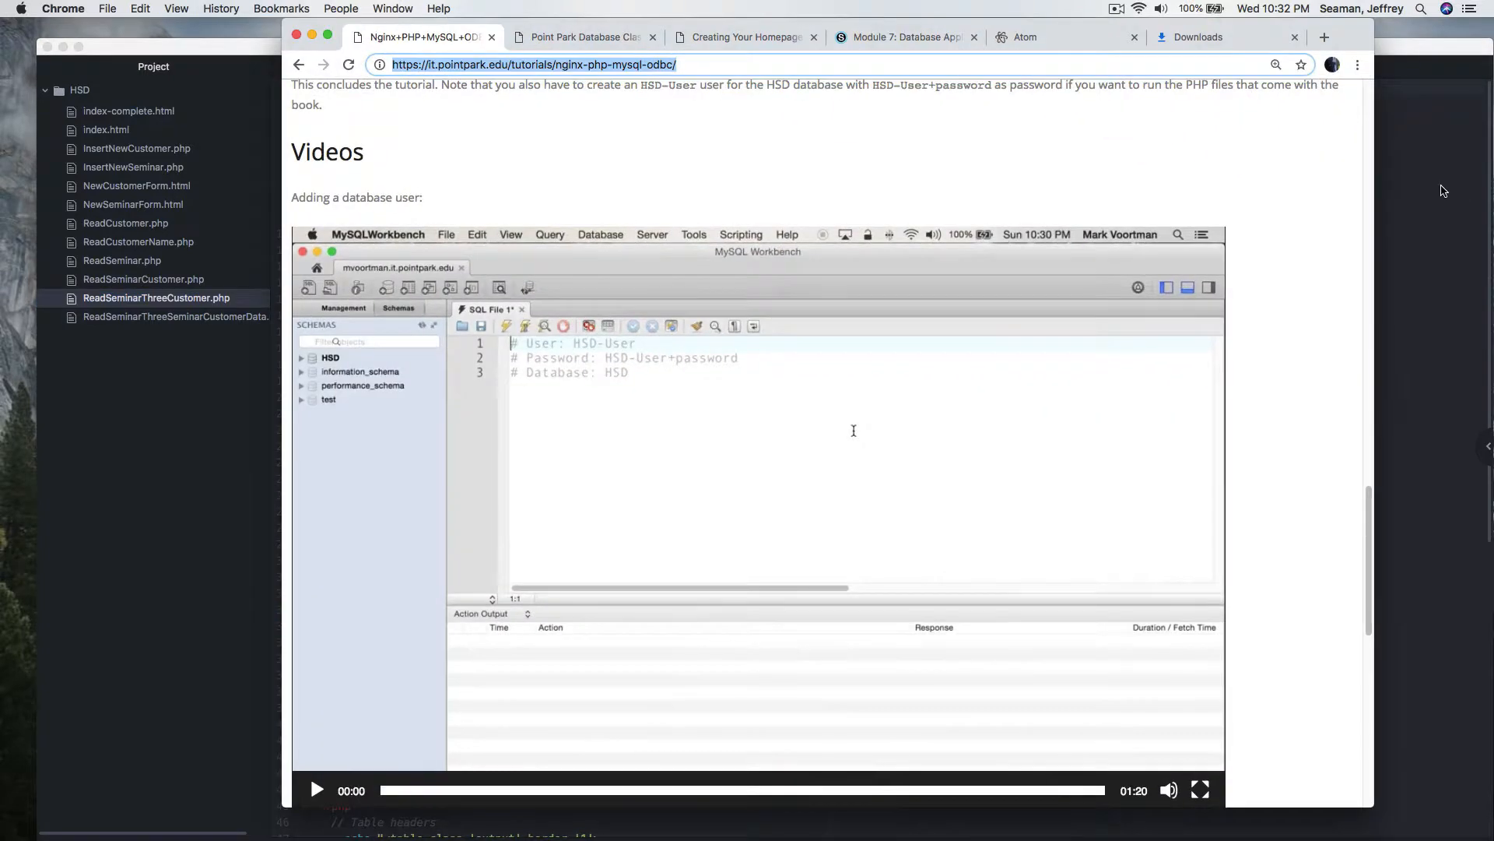
{"action": "left_click", "coordinate": [561, 43]}
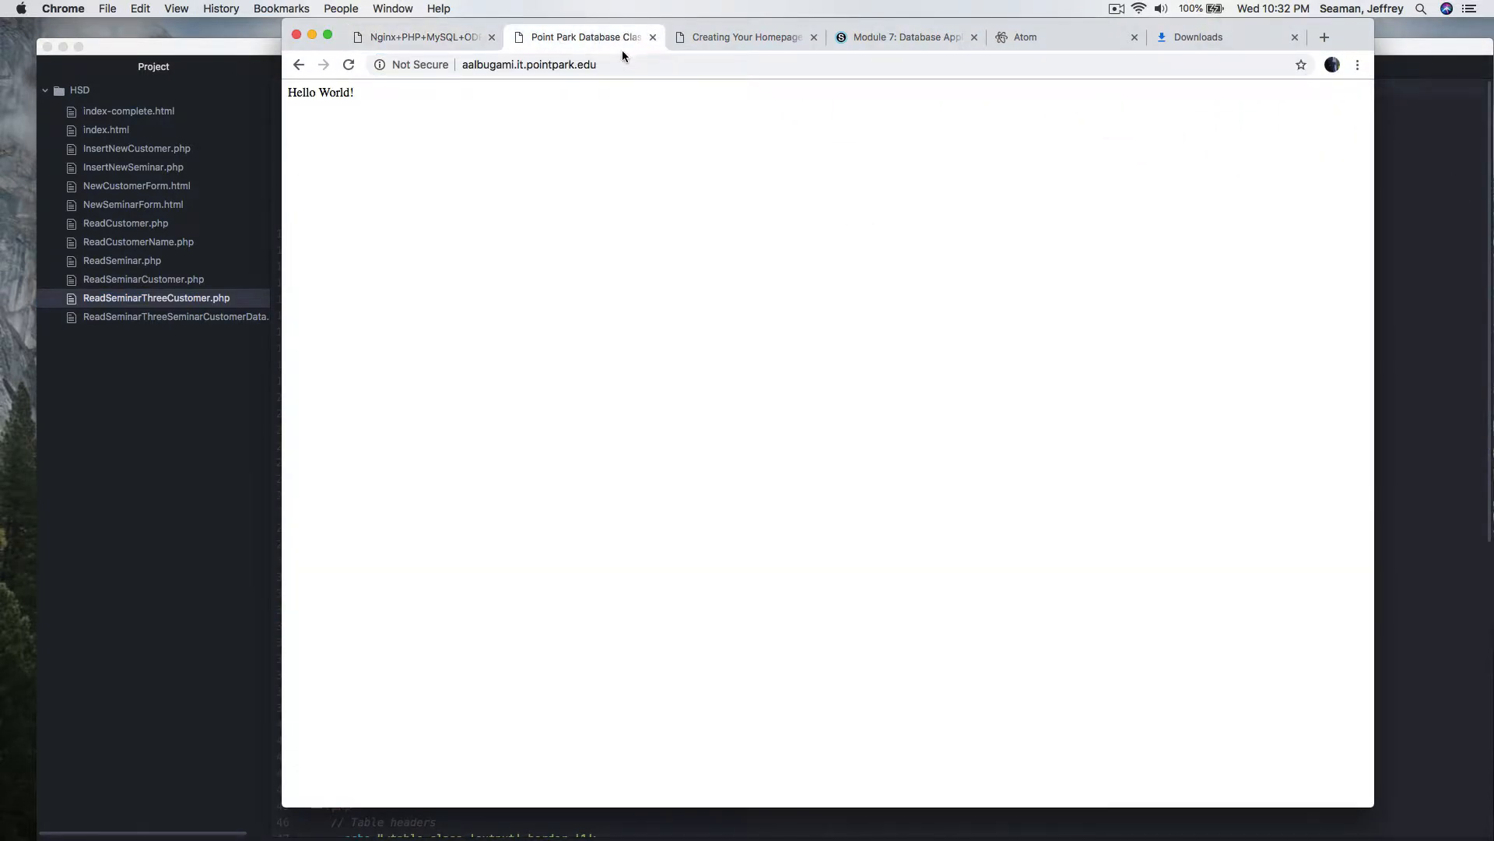
{"action": "left_click", "coordinate": [629, 63]}
{"action": "left_click", "coordinate": [657, 64]}
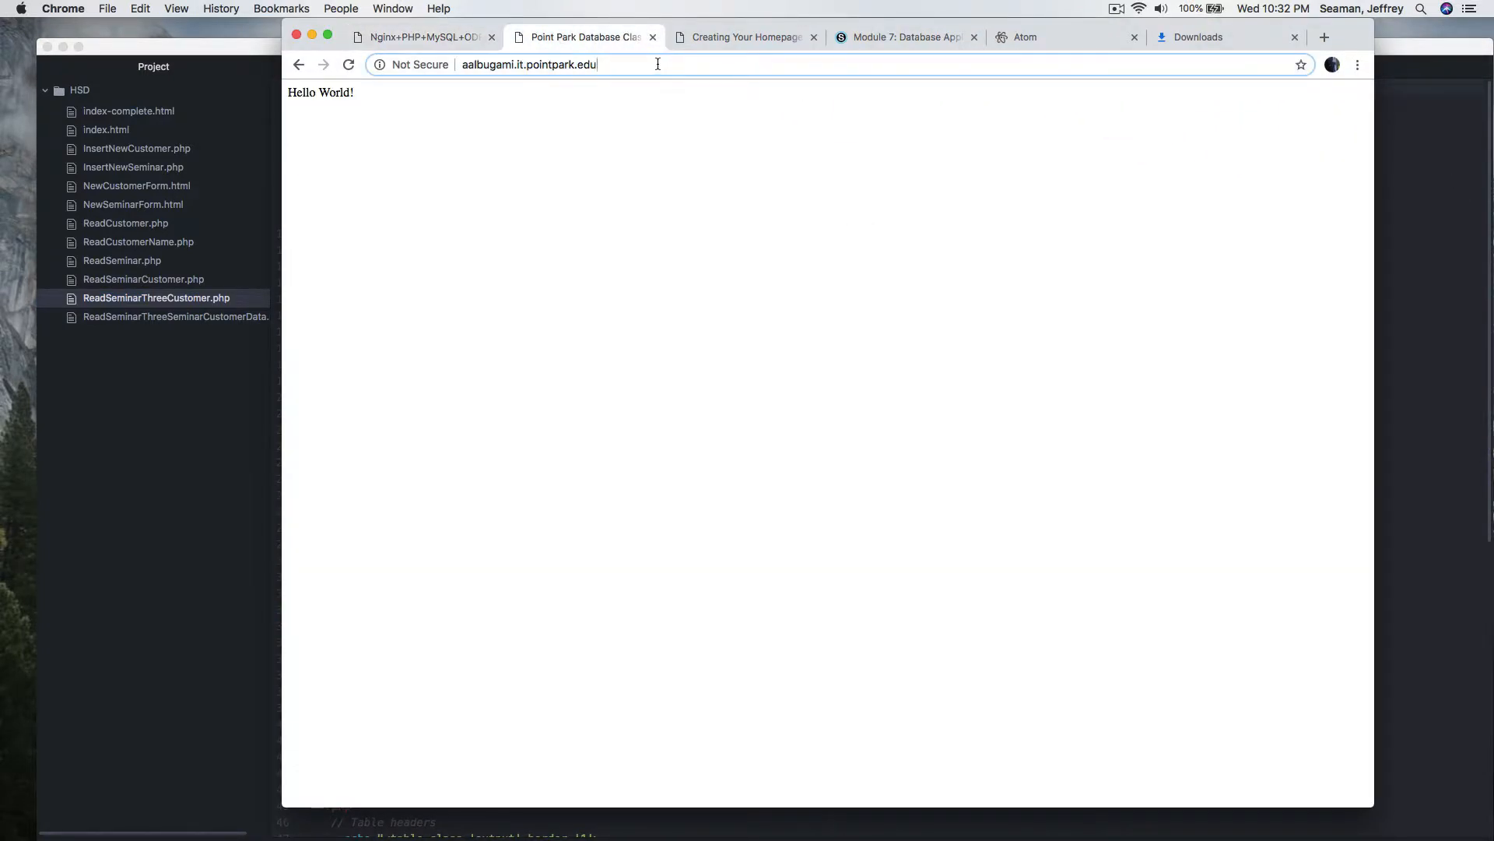
{"action": "type", "text": "/HSD/"}
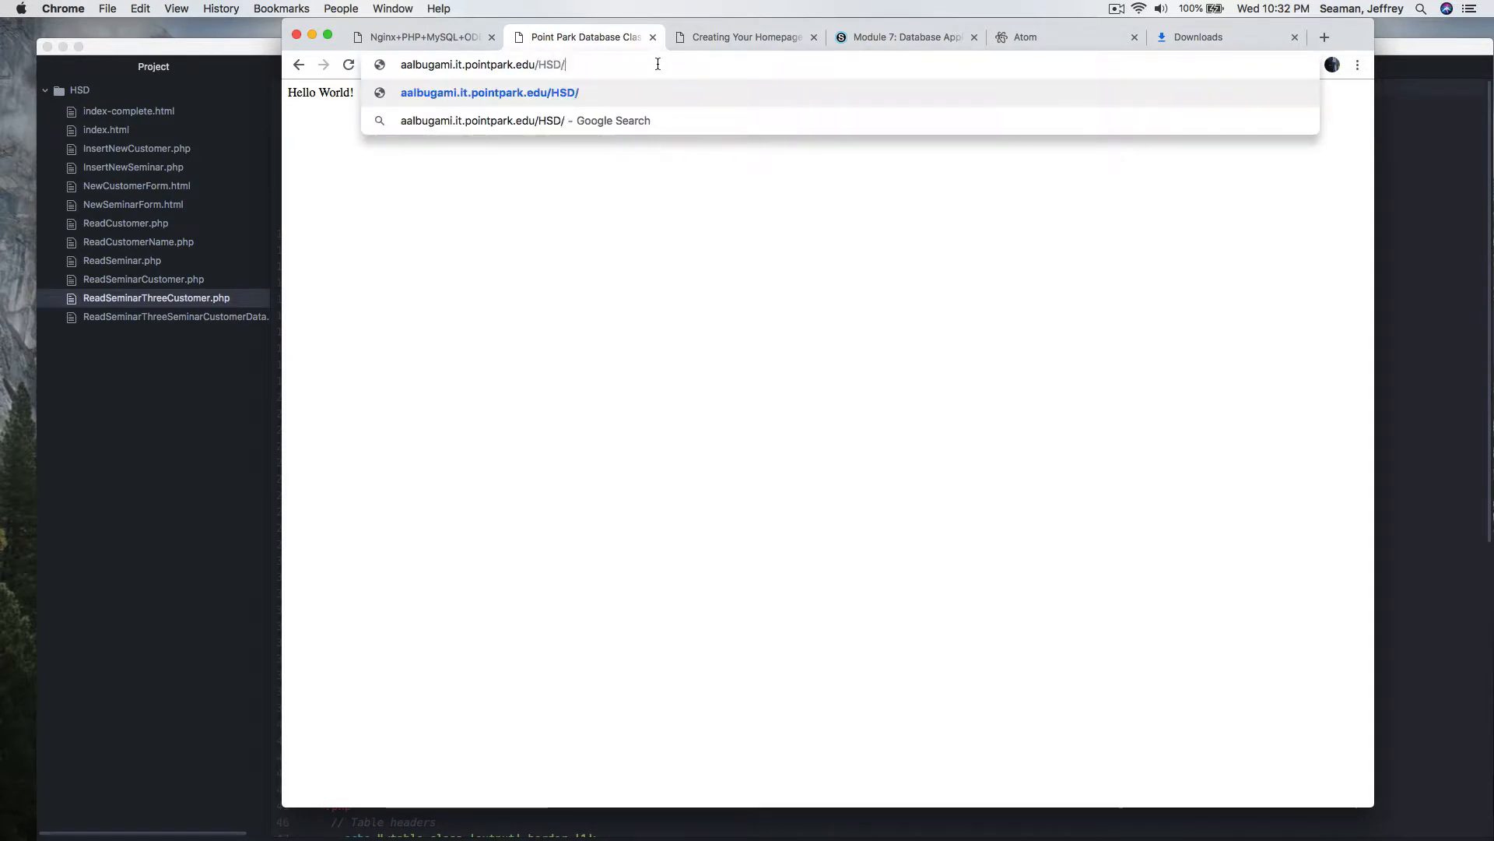
Load the /HSD/ home page and open the Example 1 'Display the SEMINAR Table' link.
{"action": "key", "text": "Return"}
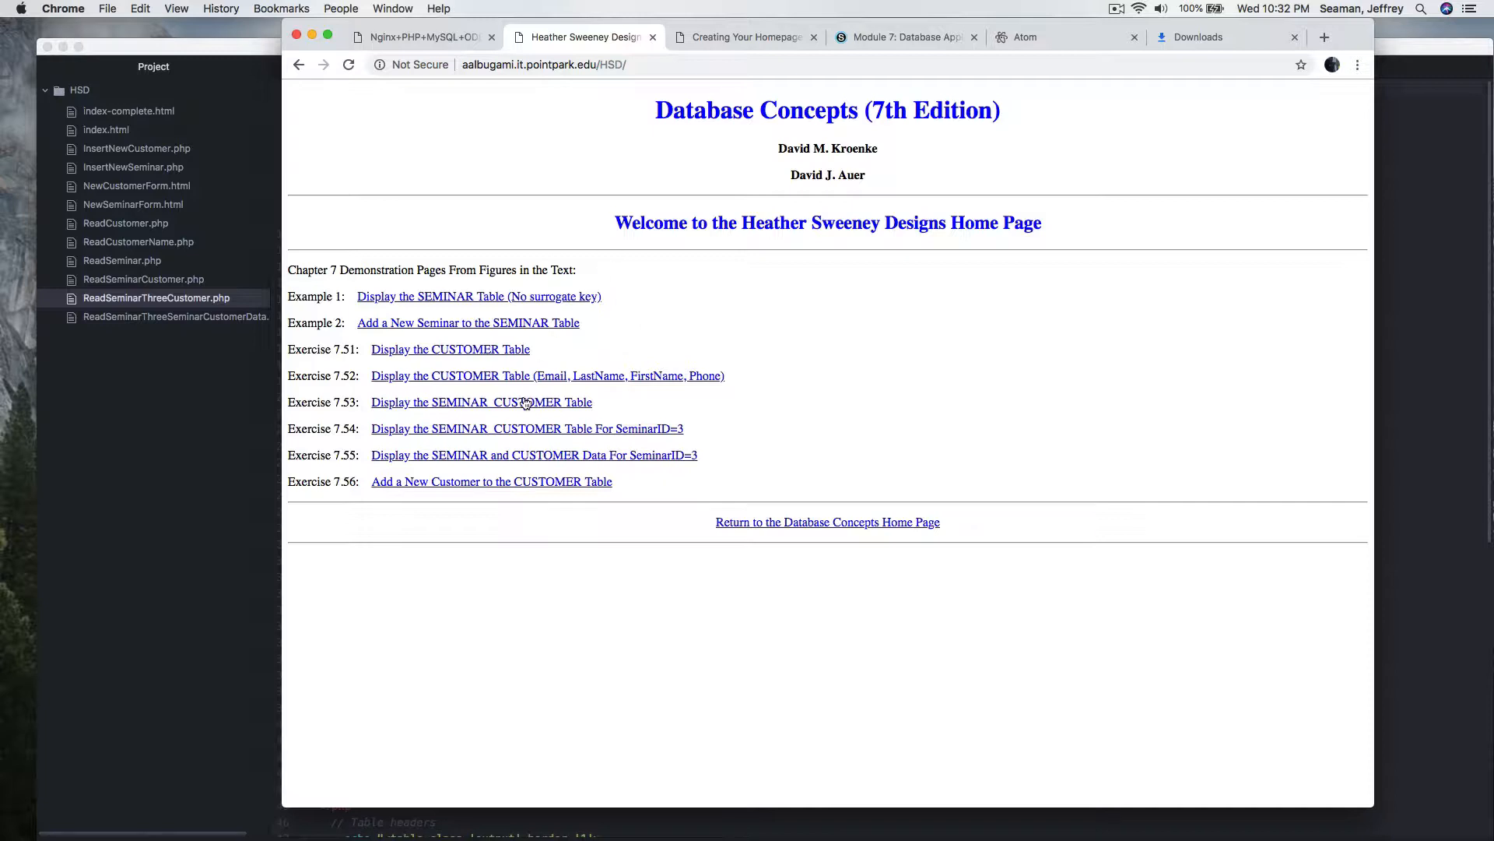
{"action": "left_click", "coordinate": [472, 301]}
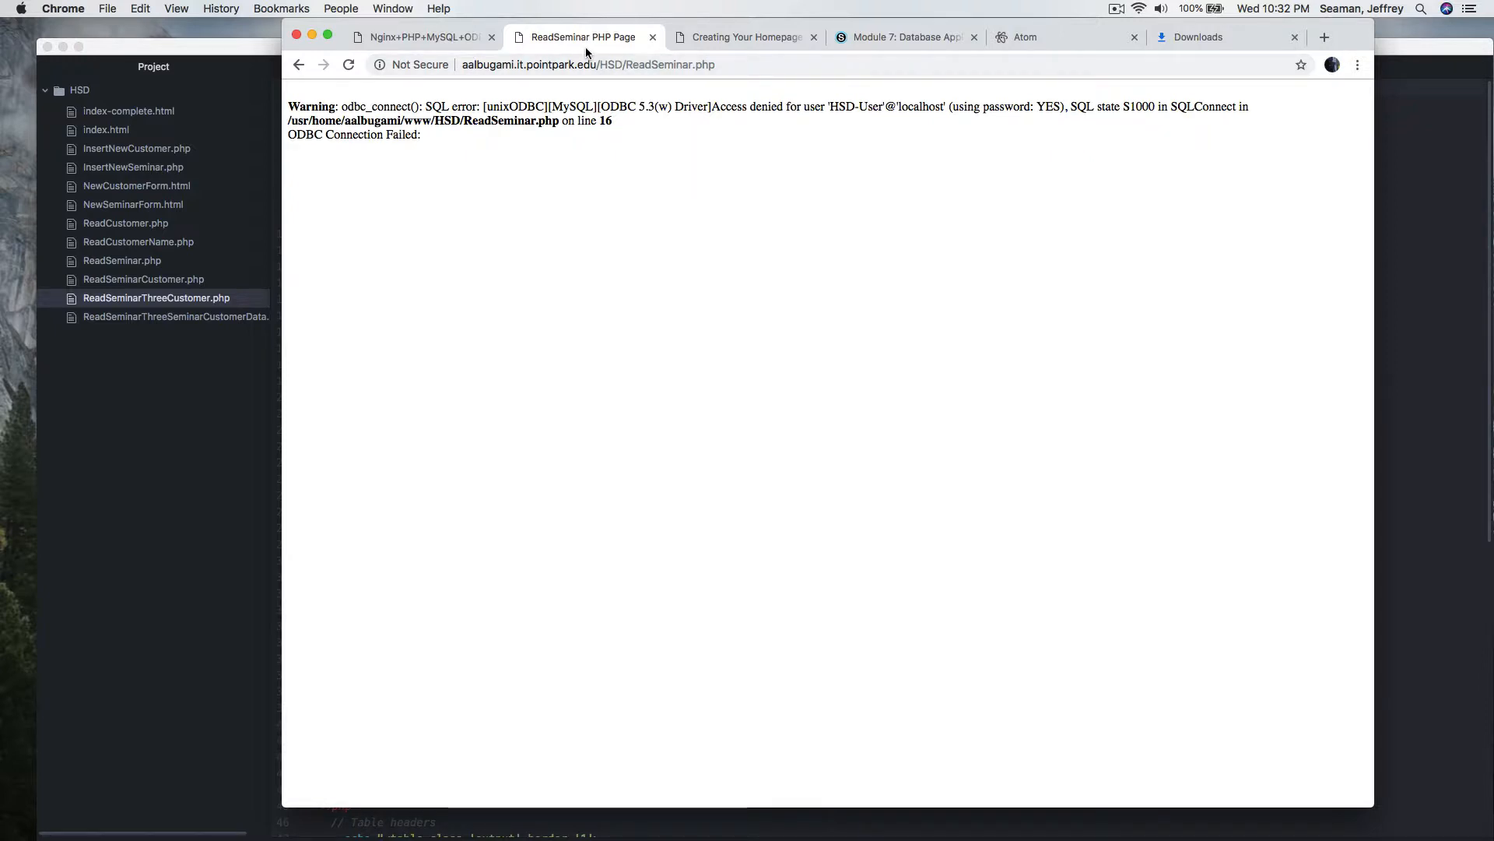
Bring Atom forward and inspect the HSD-User credentials on ReadSeminar.php's connection line.
{"action": "left_click_drag", "start_coordinate": [609, 22], "coordinate": [1493, 31]}
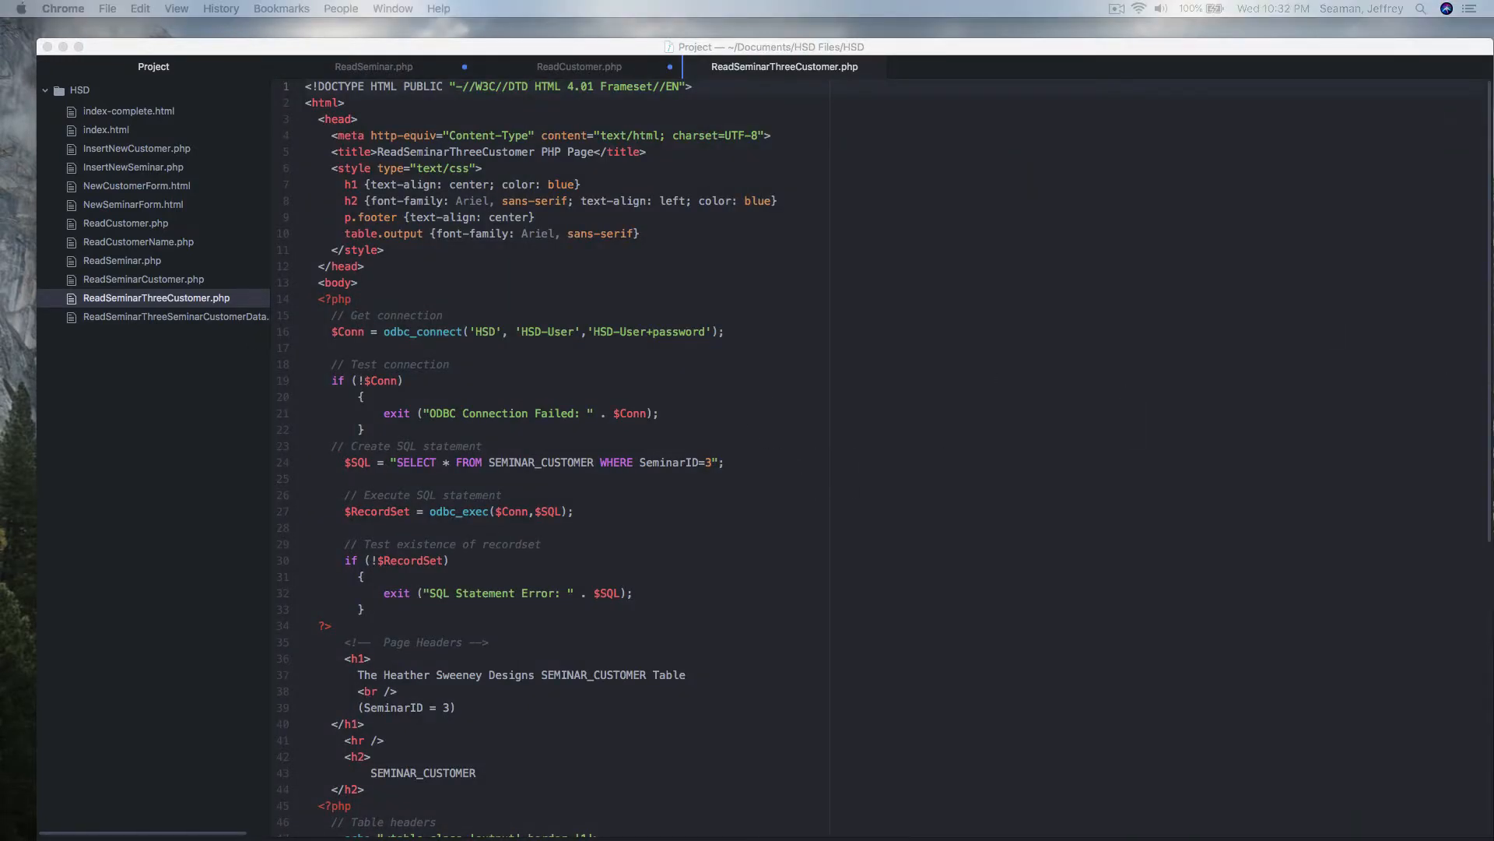
{"action": "double_click", "coordinate": [552, 334]}
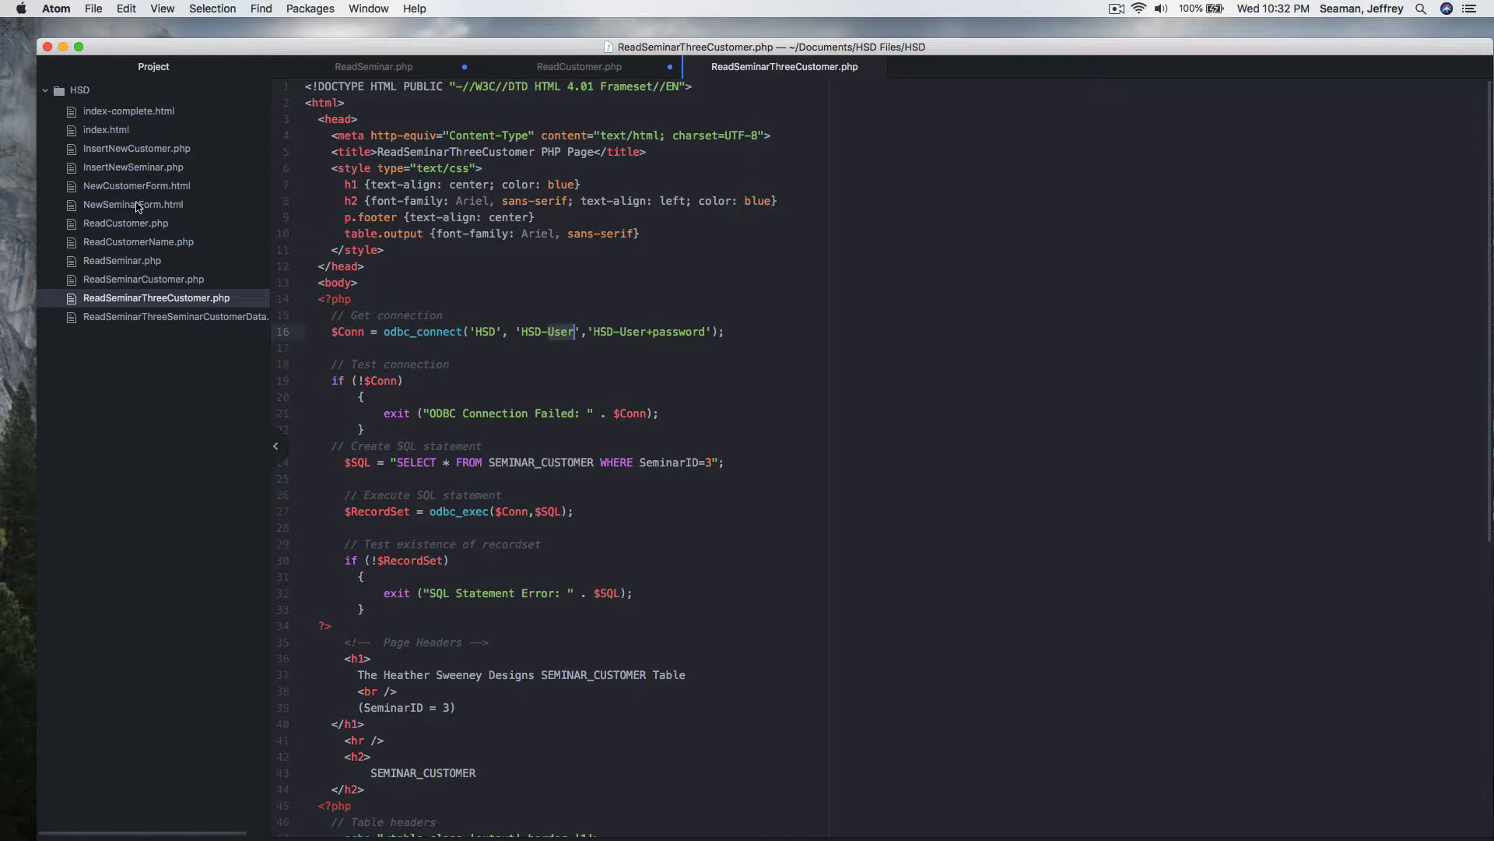
{"action": "left_click", "coordinate": [139, 260]}
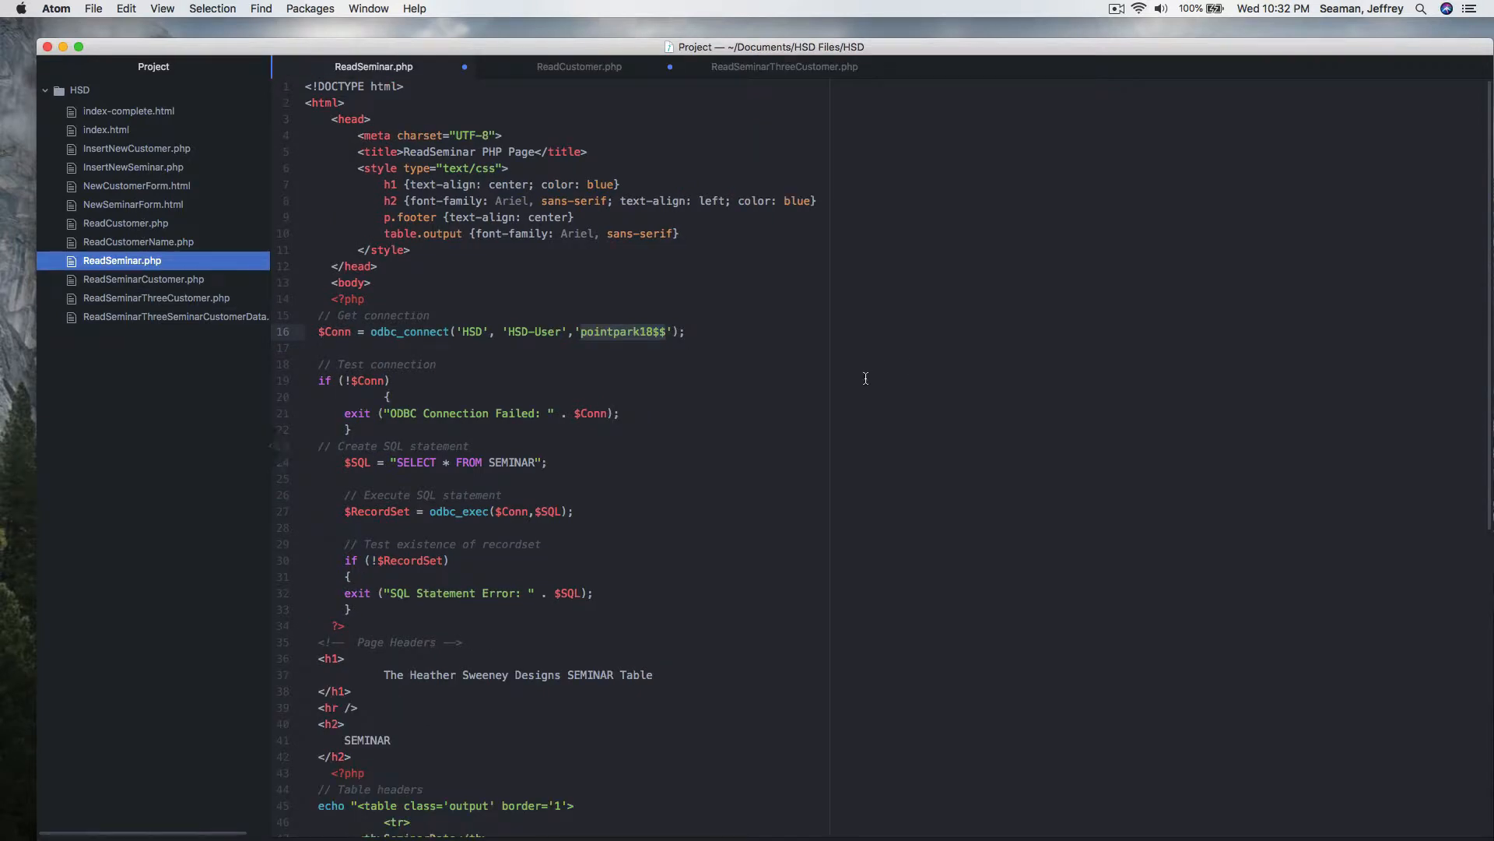
{"action": "left_click", "coordinate": [738, 370]}
{"action": "double_click", "coordinate": [536, 333]}
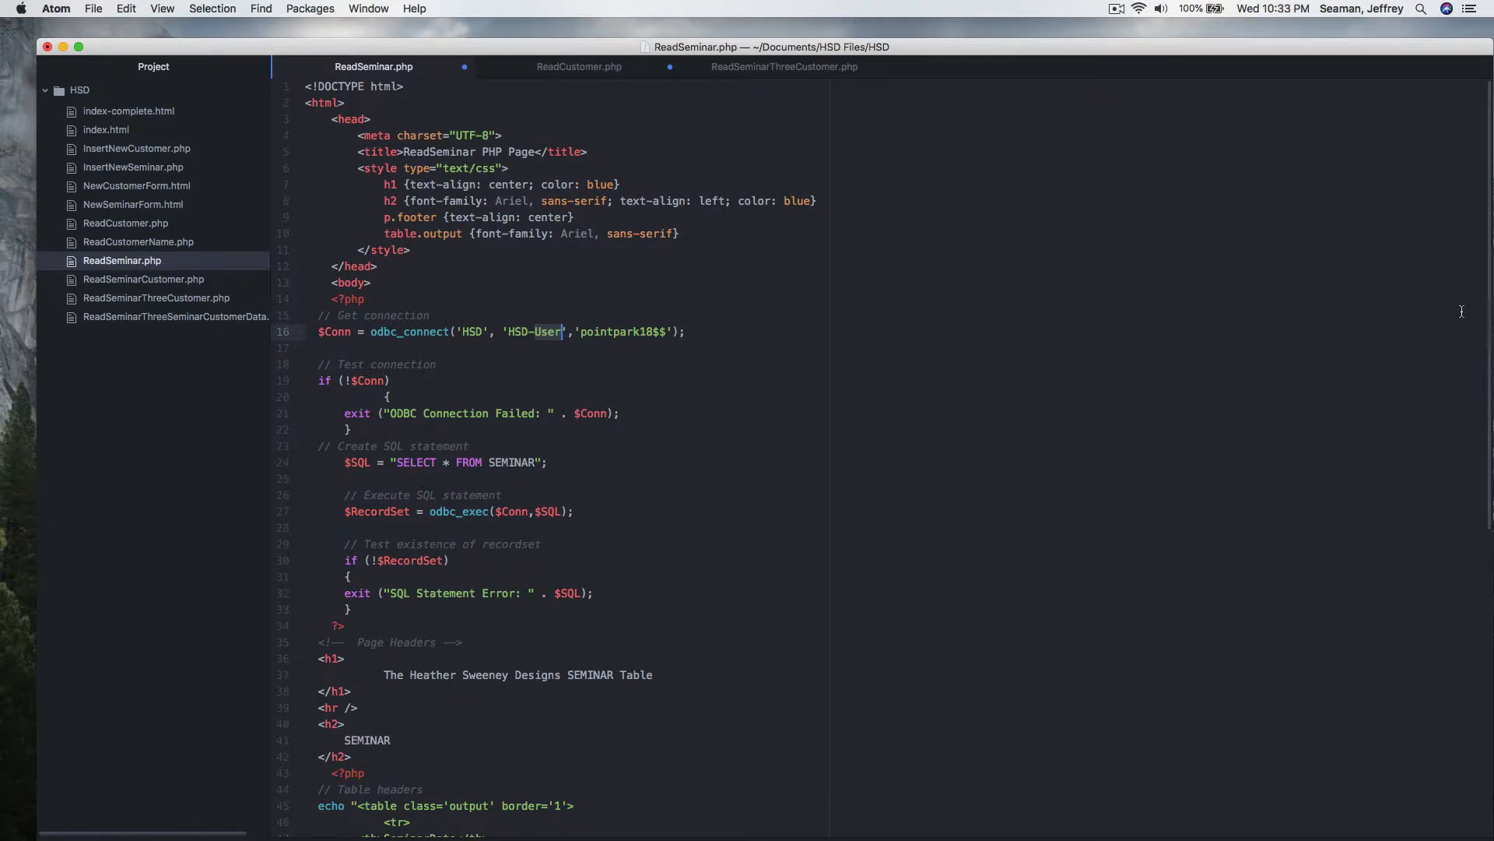
{"action": "left_click_drag", "start_coordinate": [1136, 60], "coordinate": [1110, 180]}
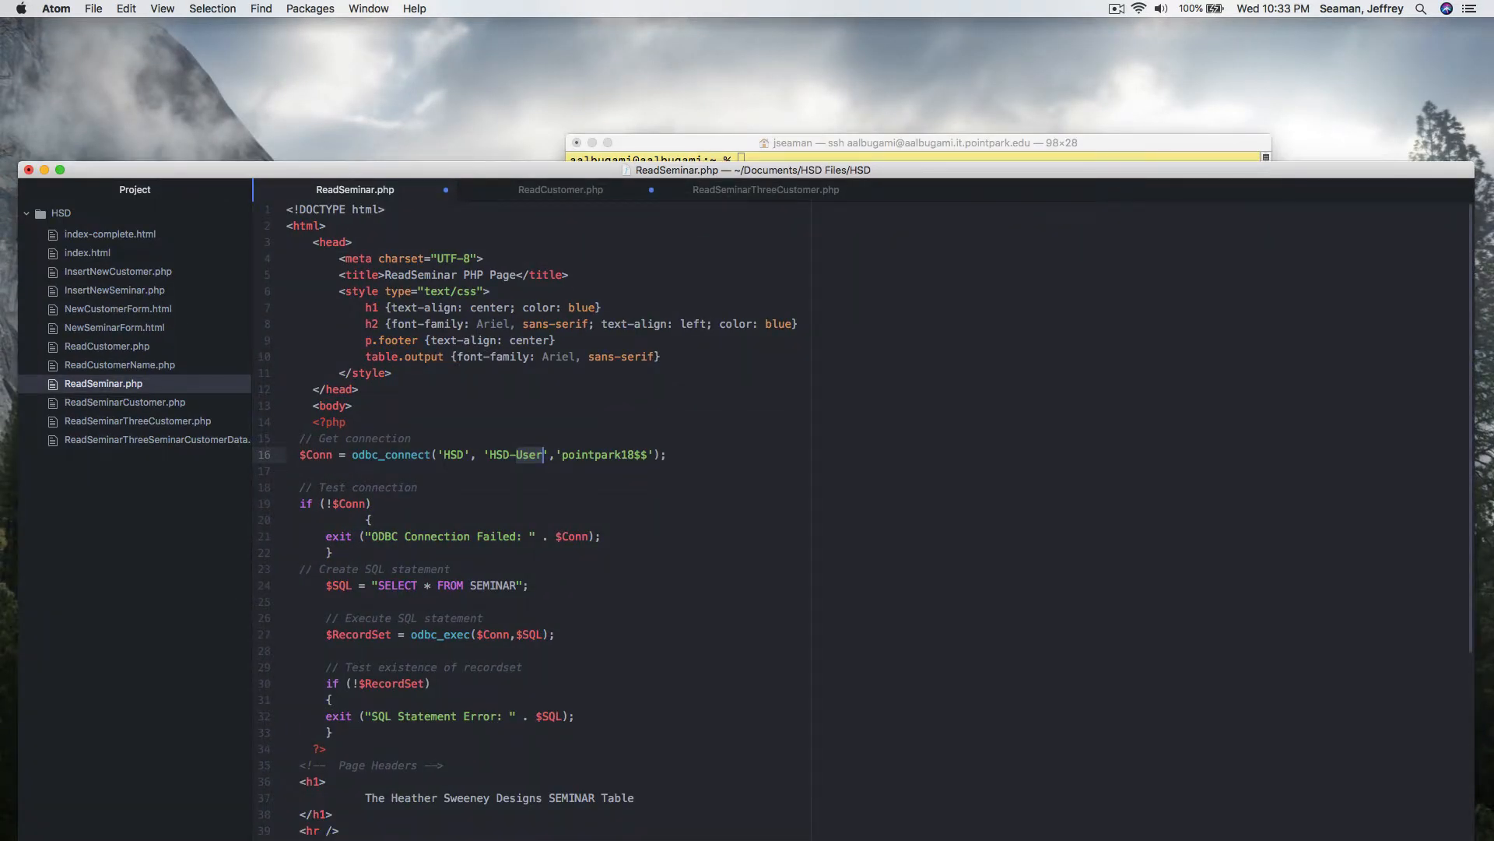
In Users and Privileges, type and confirm a new password for HSD-User@localhost, then apply.
{"action": "key", "text": "super+Tab"}
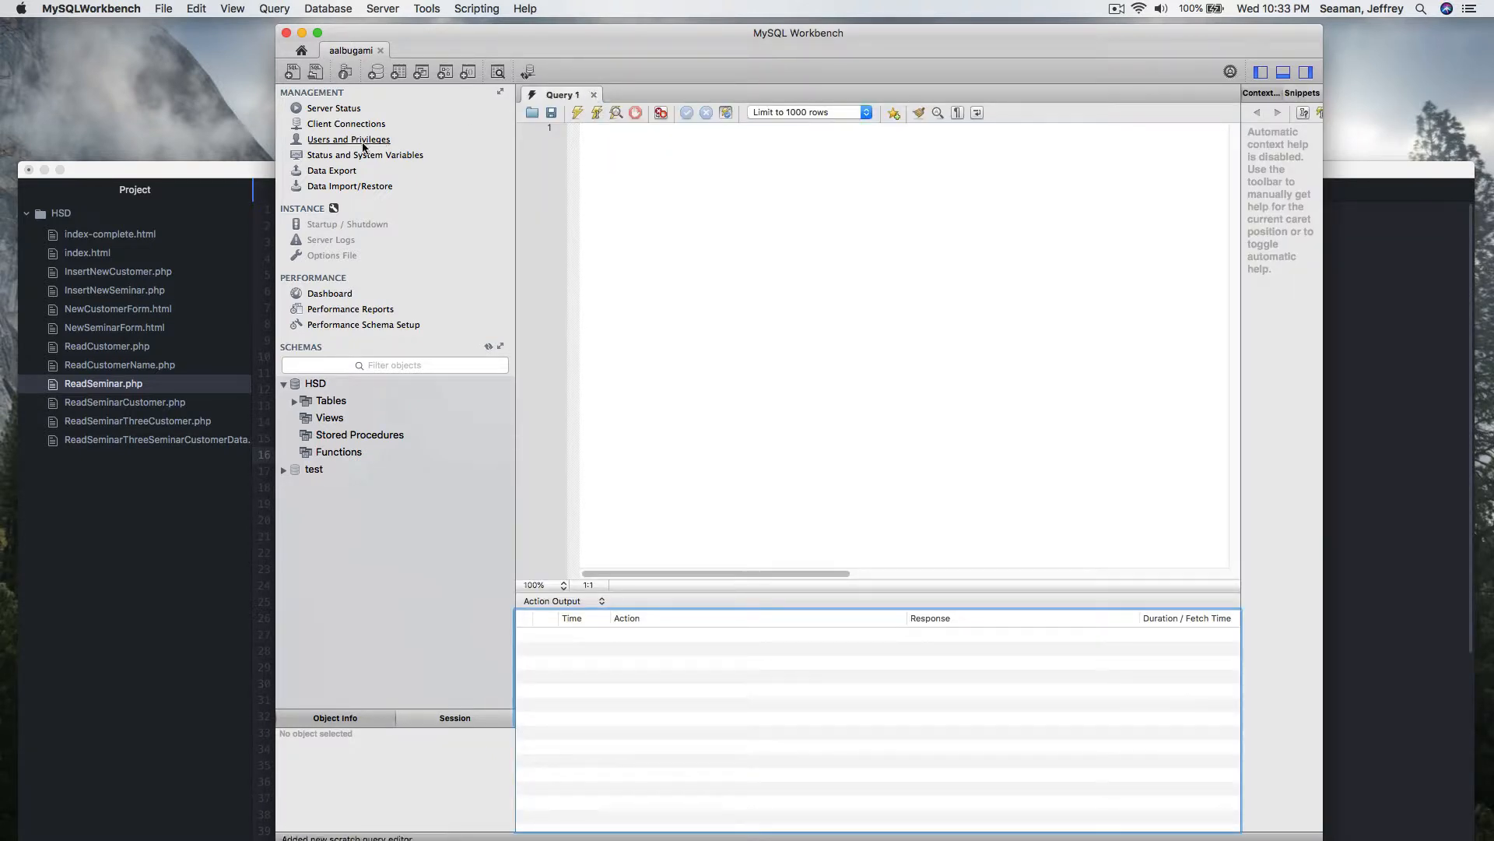
{"action": "left_click", "coordinate": [360, 146]}
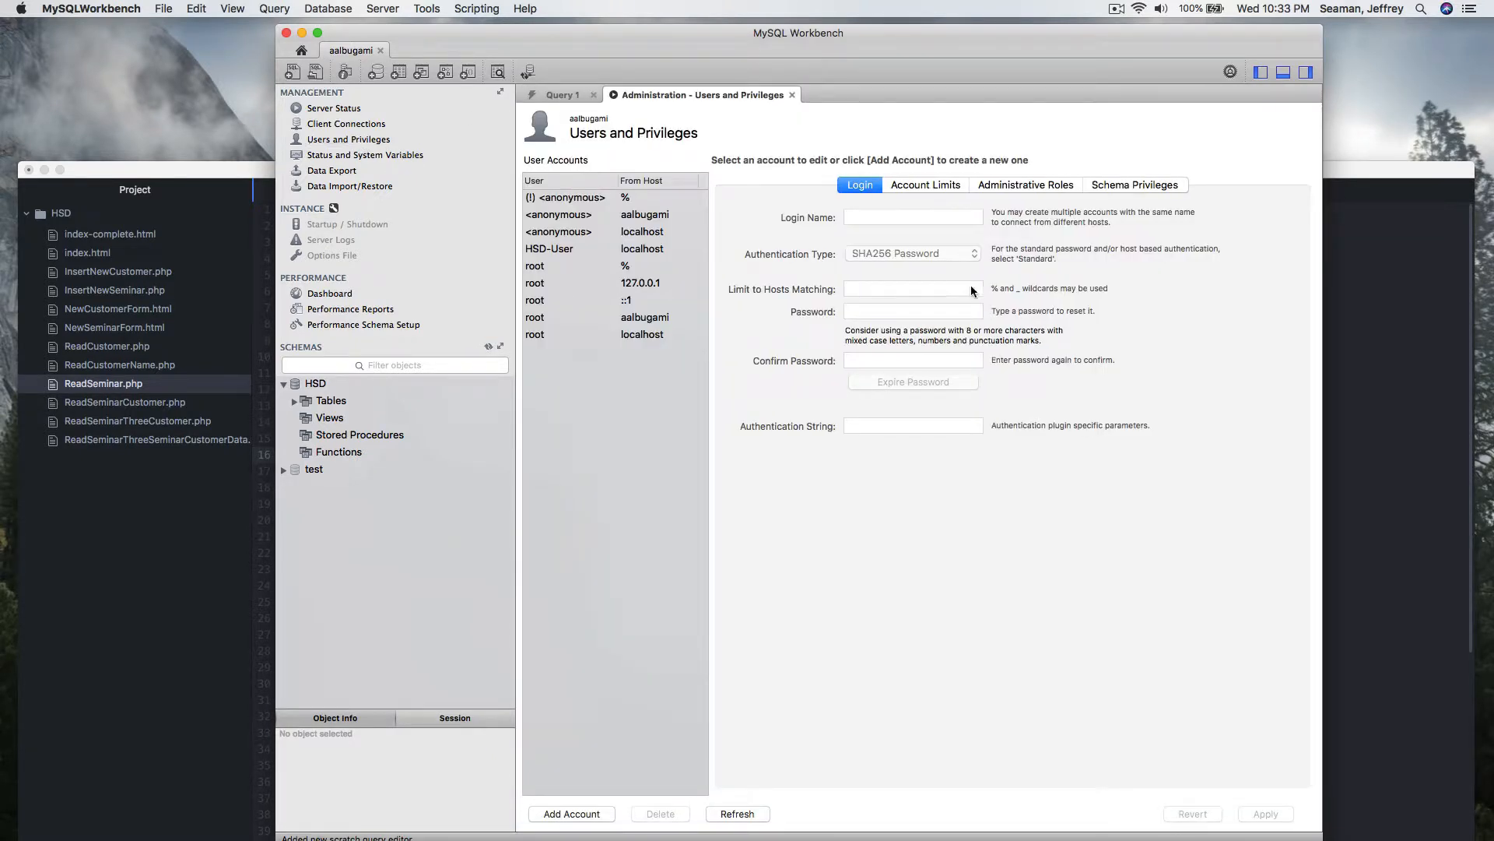
{"action": "left_click", "coordinate": [574, 252]}
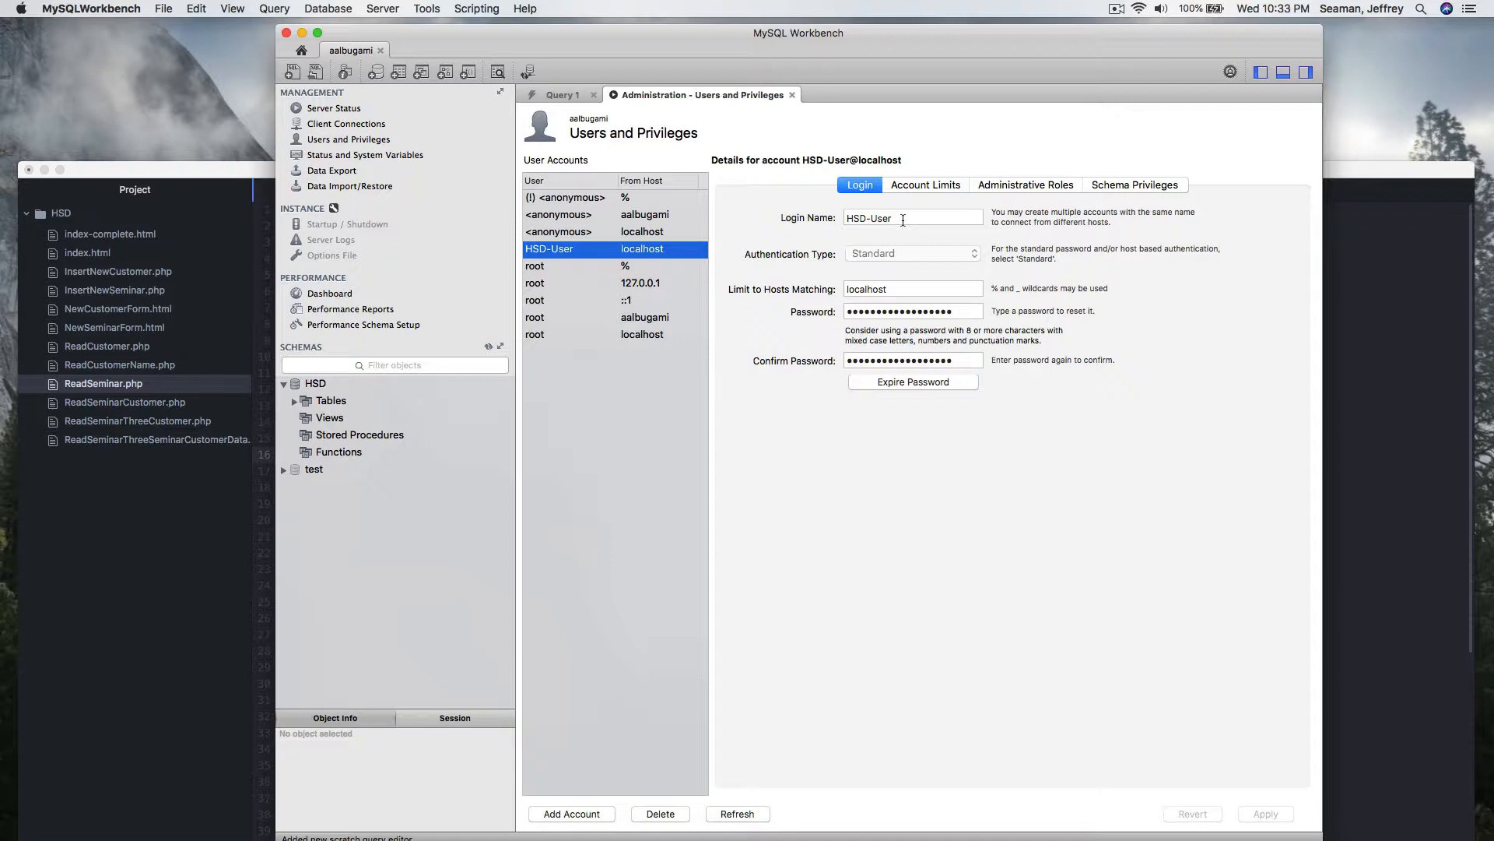
{"action": "left_click", "coordinate": [906, 309]}
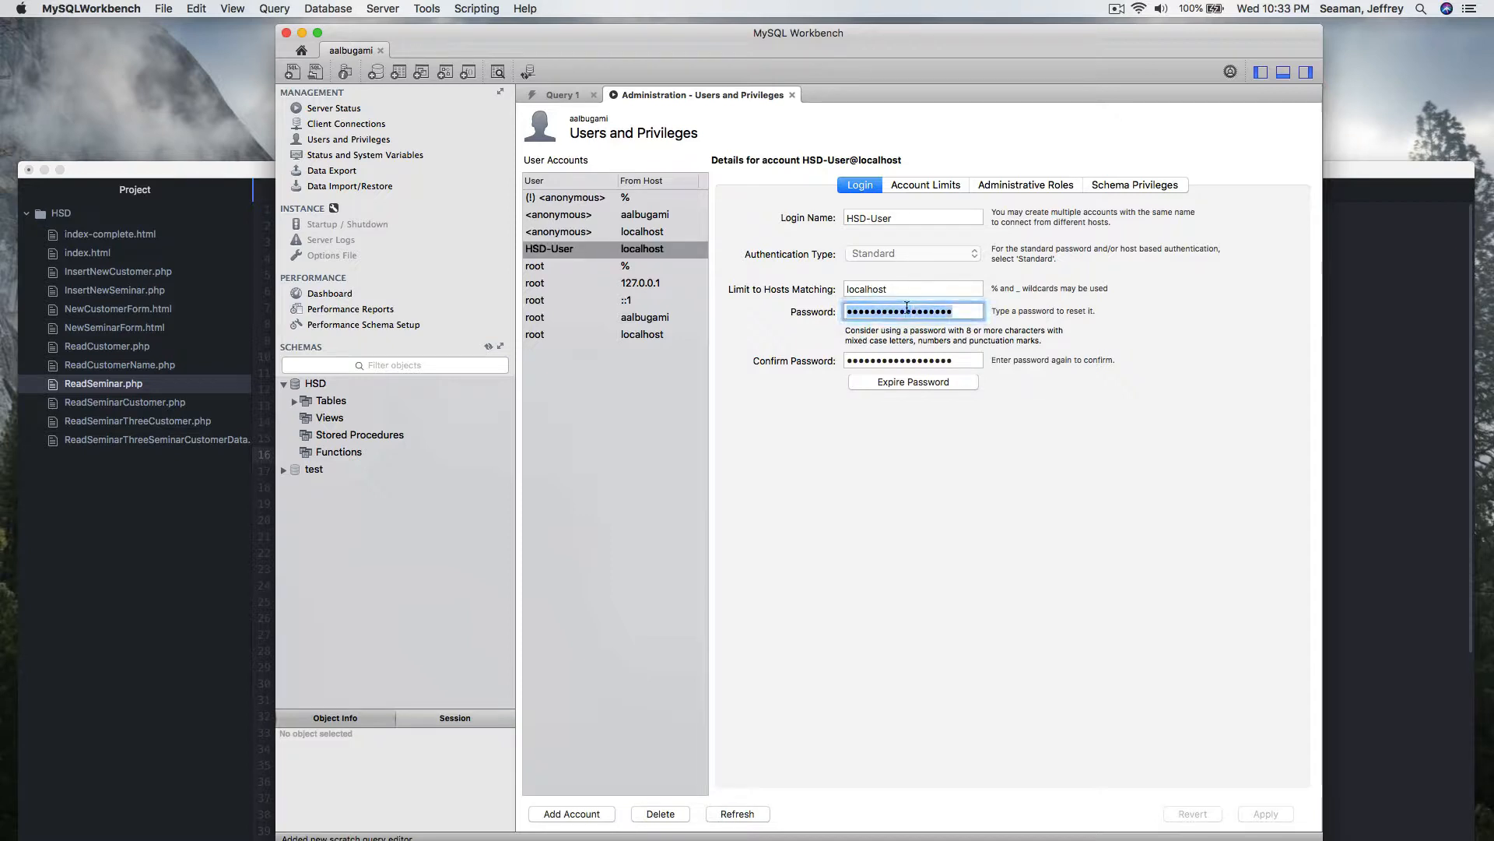
{"action": "type", "text": "p"}
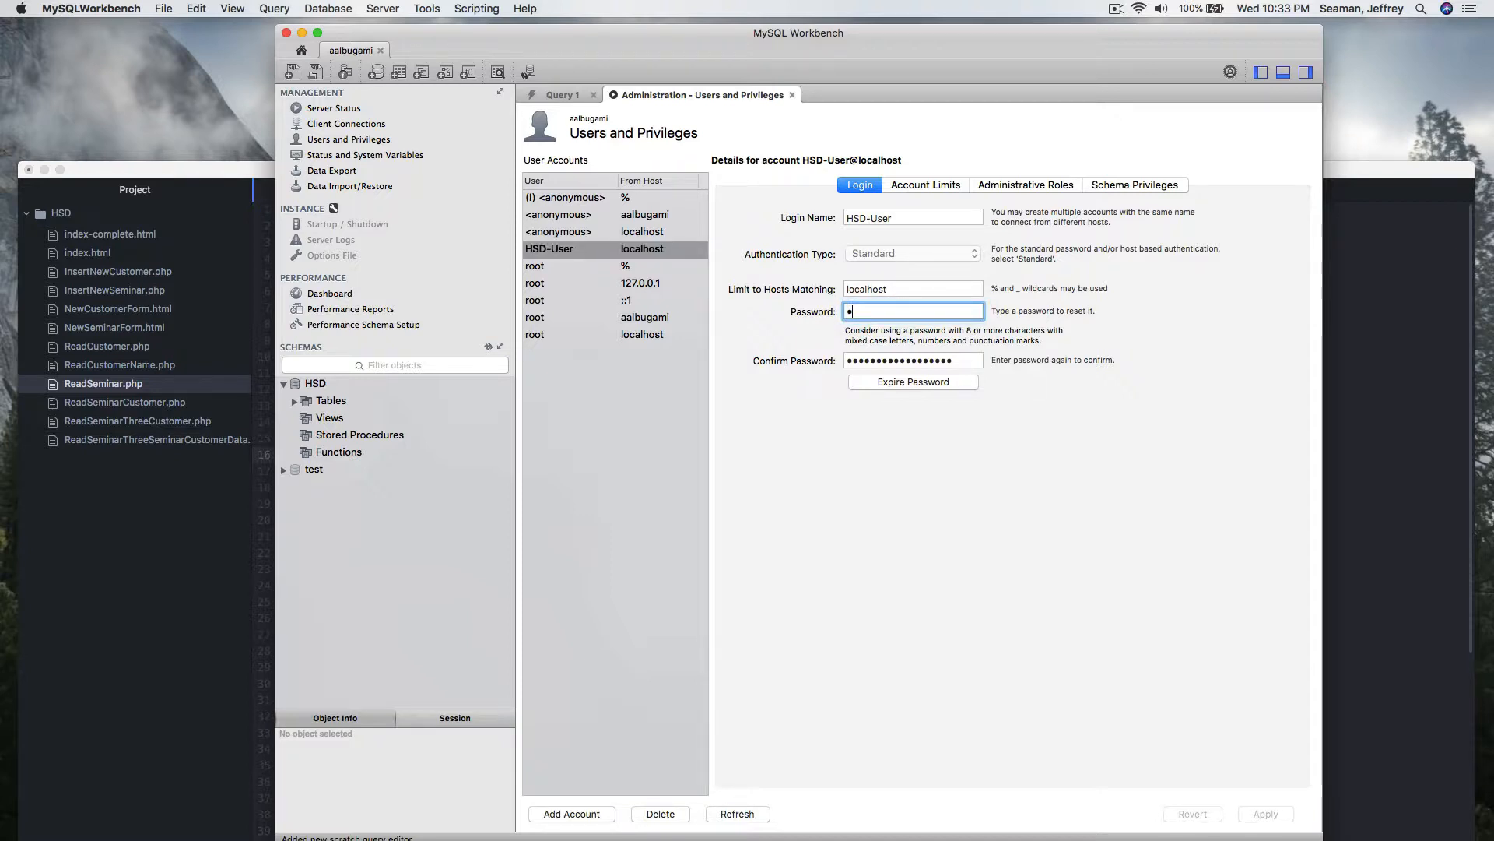
{"action": "type", "text": "•"}
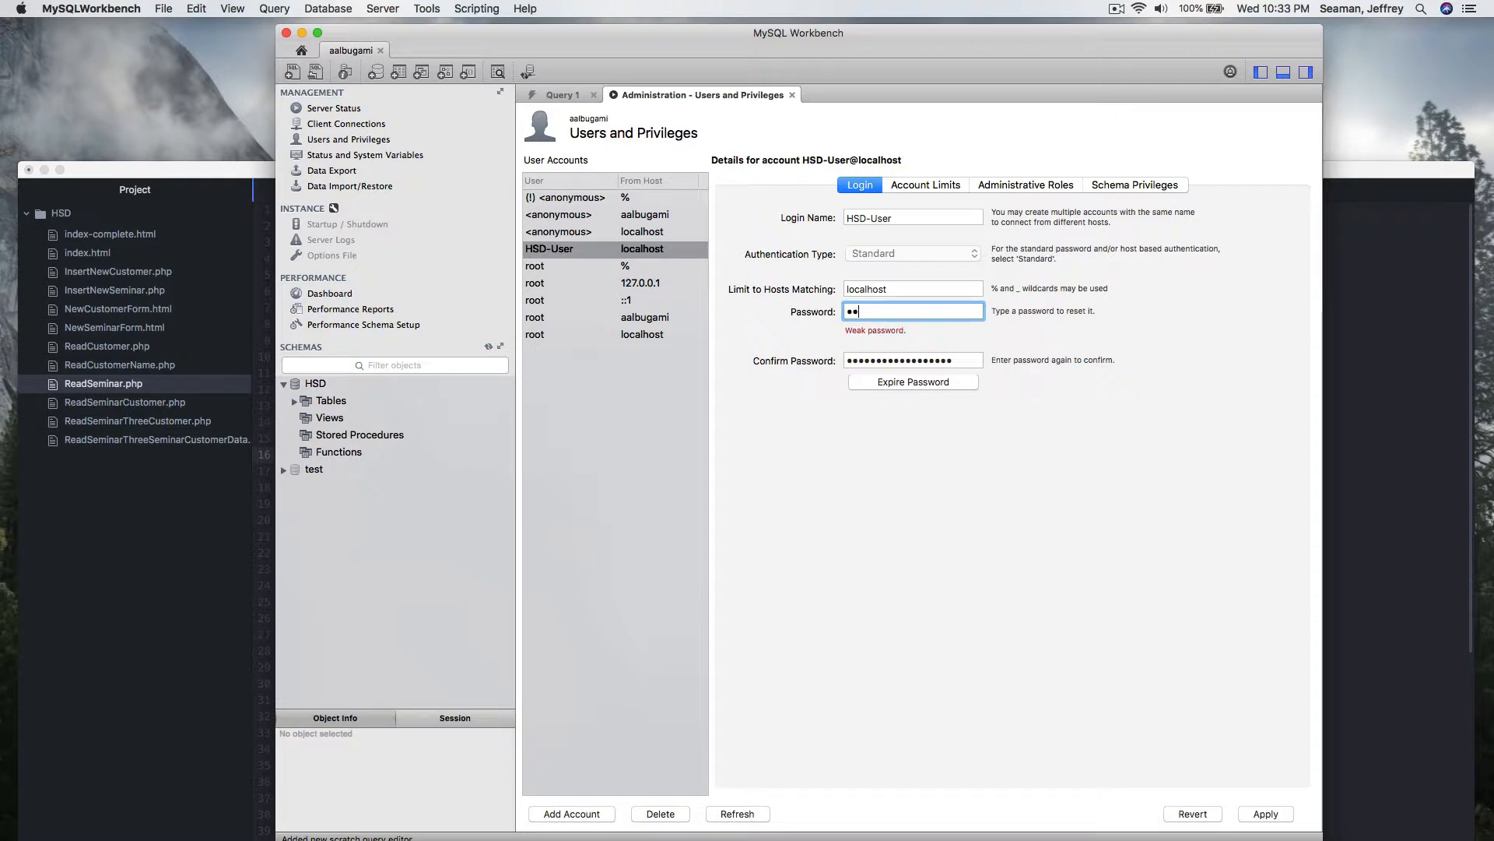
{"action": "type", "text": "••••••••••"}
{"action": "key", "text": "Tab"}
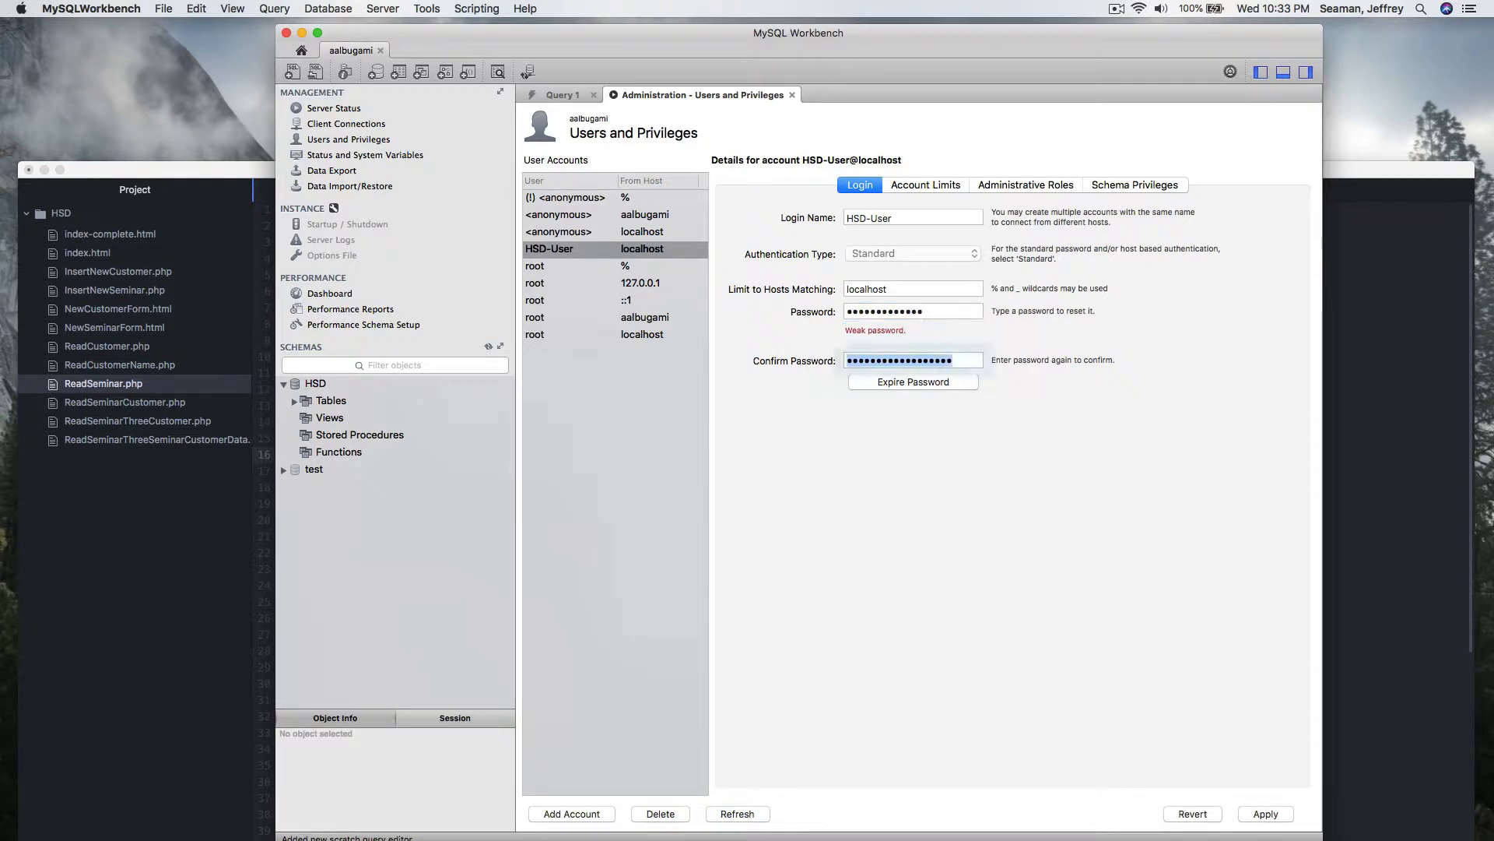
{"action": "type", "text": "•••••••••"}
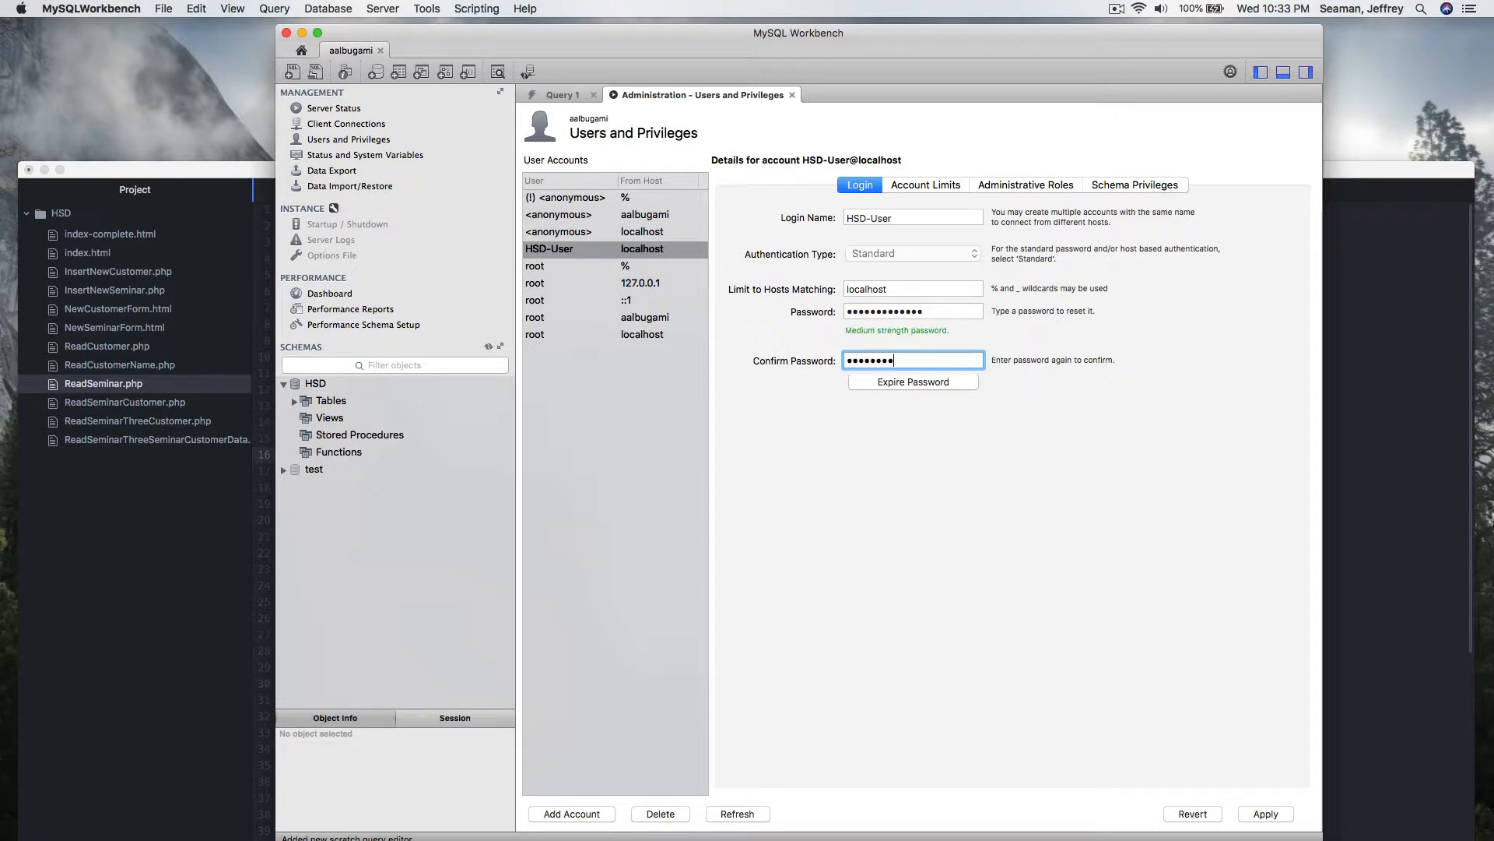
{"action": "type", "text": "••••"}
{"action": "left_click", "coordinate": [1267, 814]}
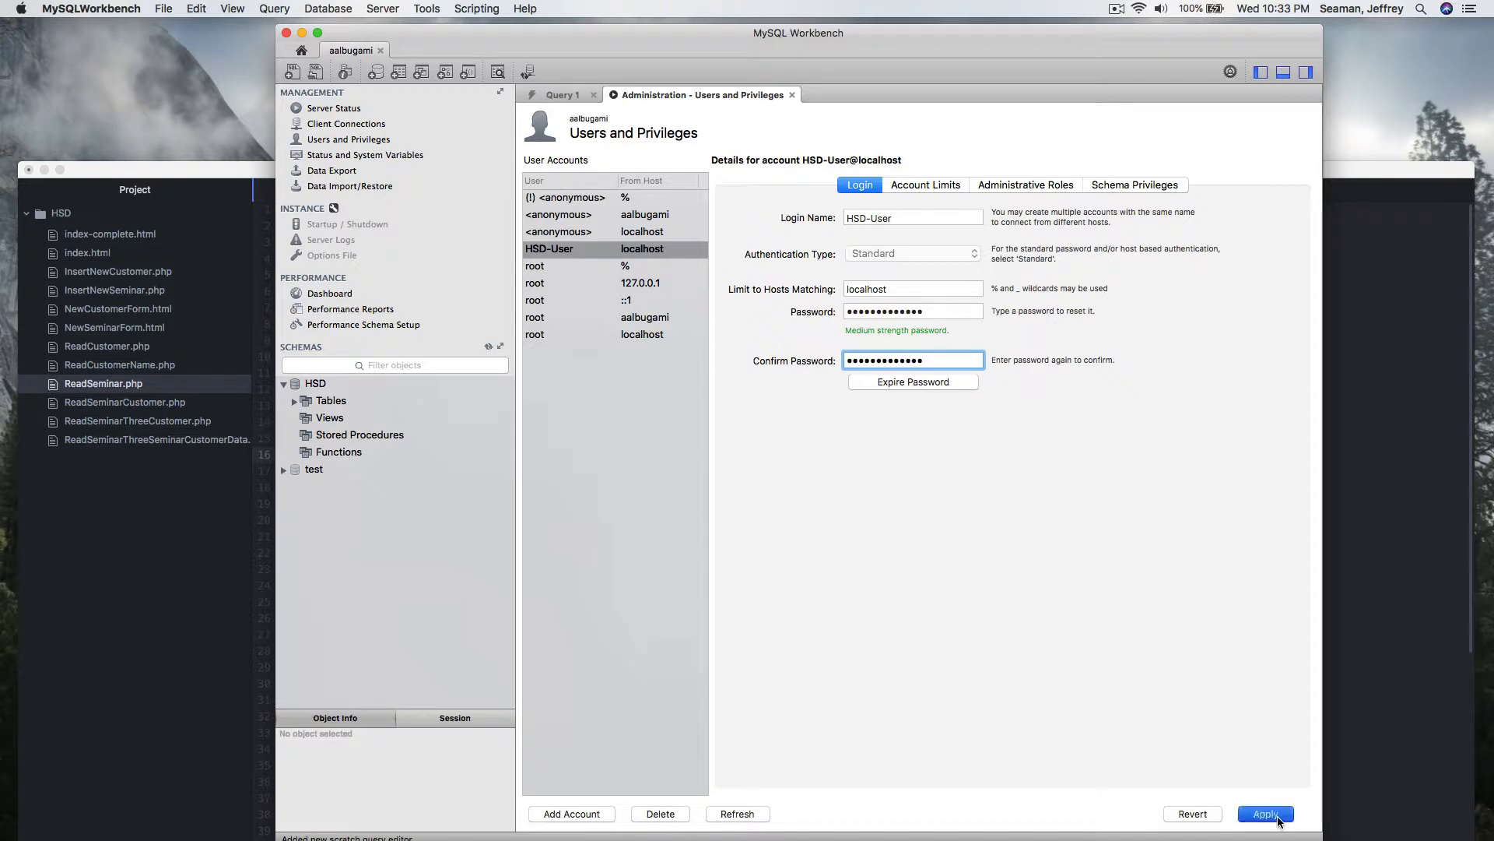
Add an HSD schema privilege entry for HSD-User, select all rights, apply, and expand HSD's tables.
{"action": "left_click", "coordinate": [1137, 187]}
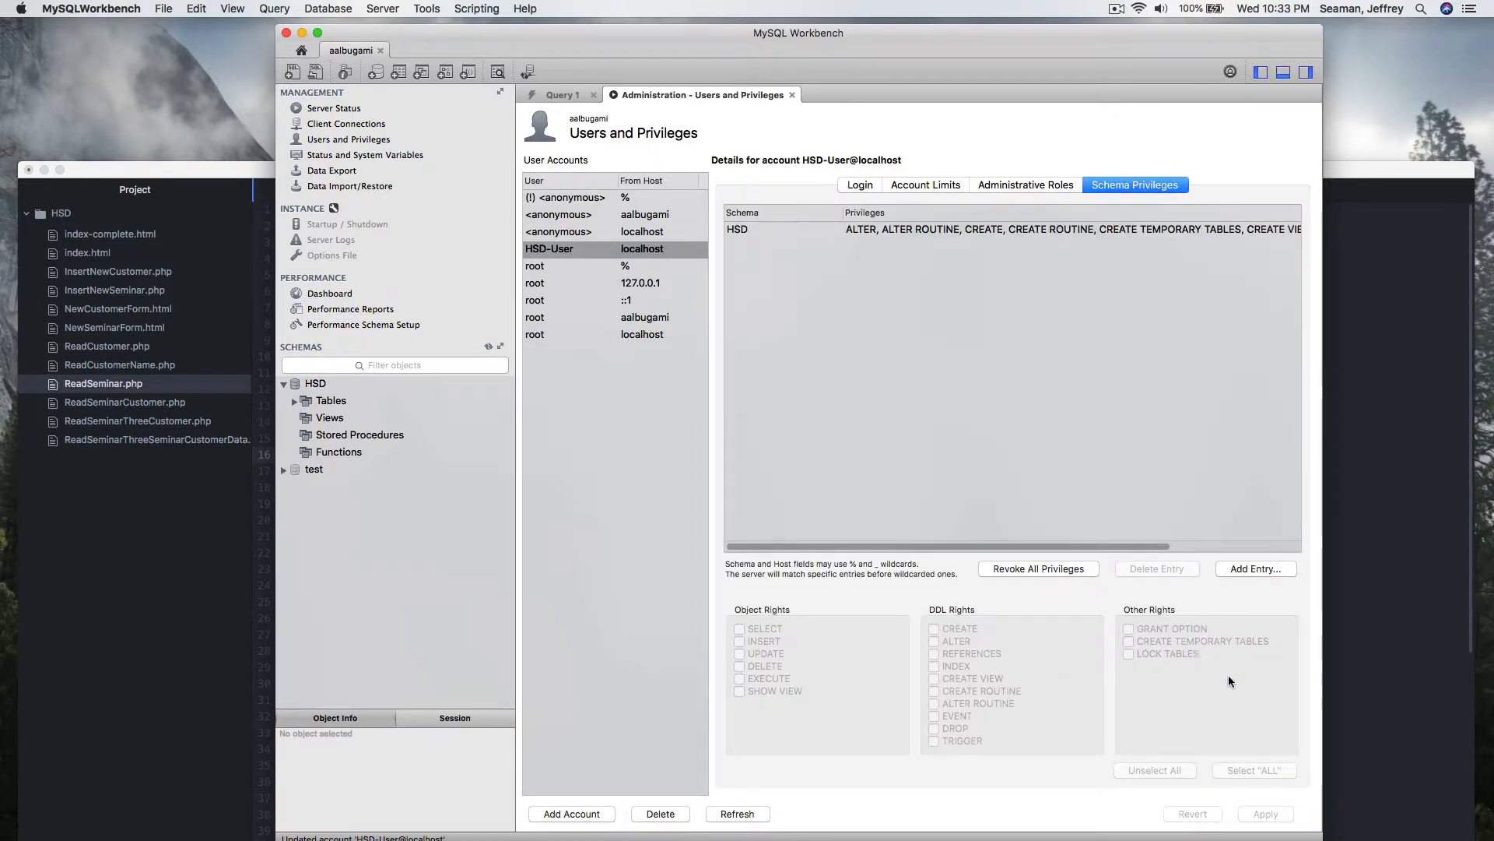
{"action": "left_click", "coordinate": [1240, 569]}
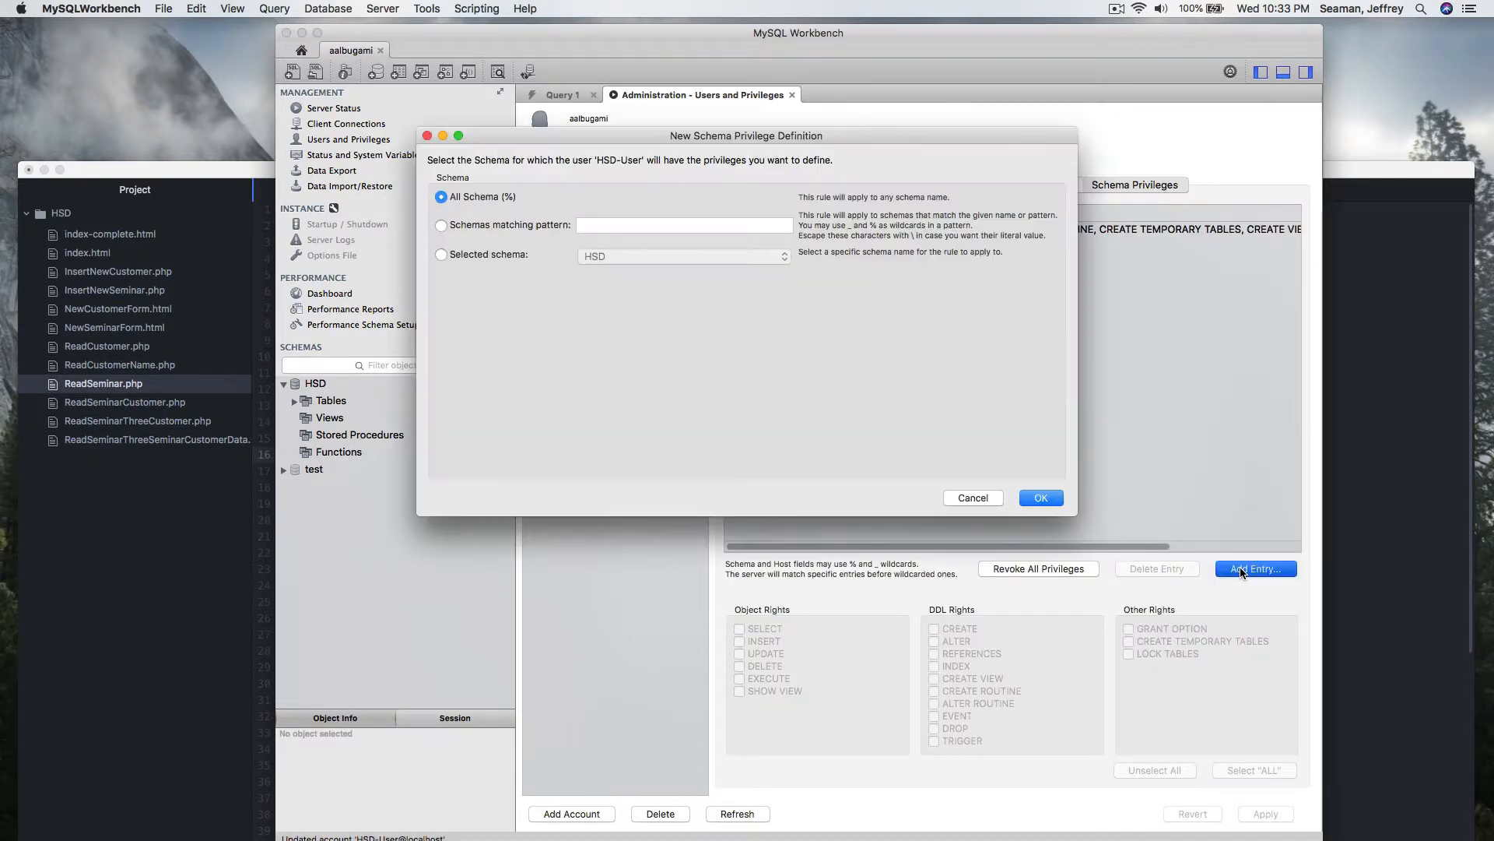
{"action": "left_click", "coordinate": [441, 254]}
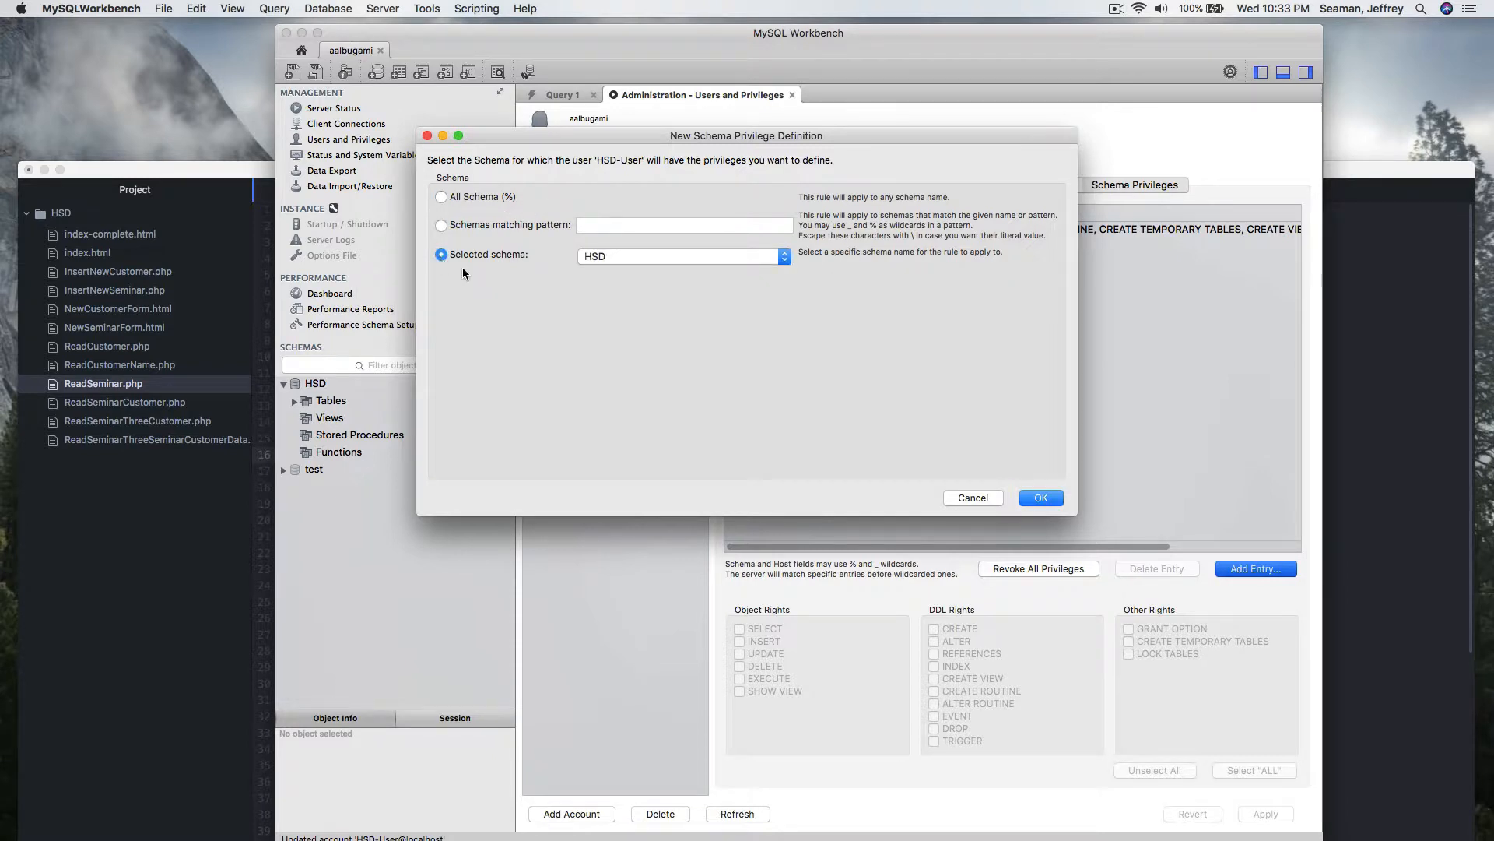
{"action": "left_click", "coordinate": [1043, 498]}
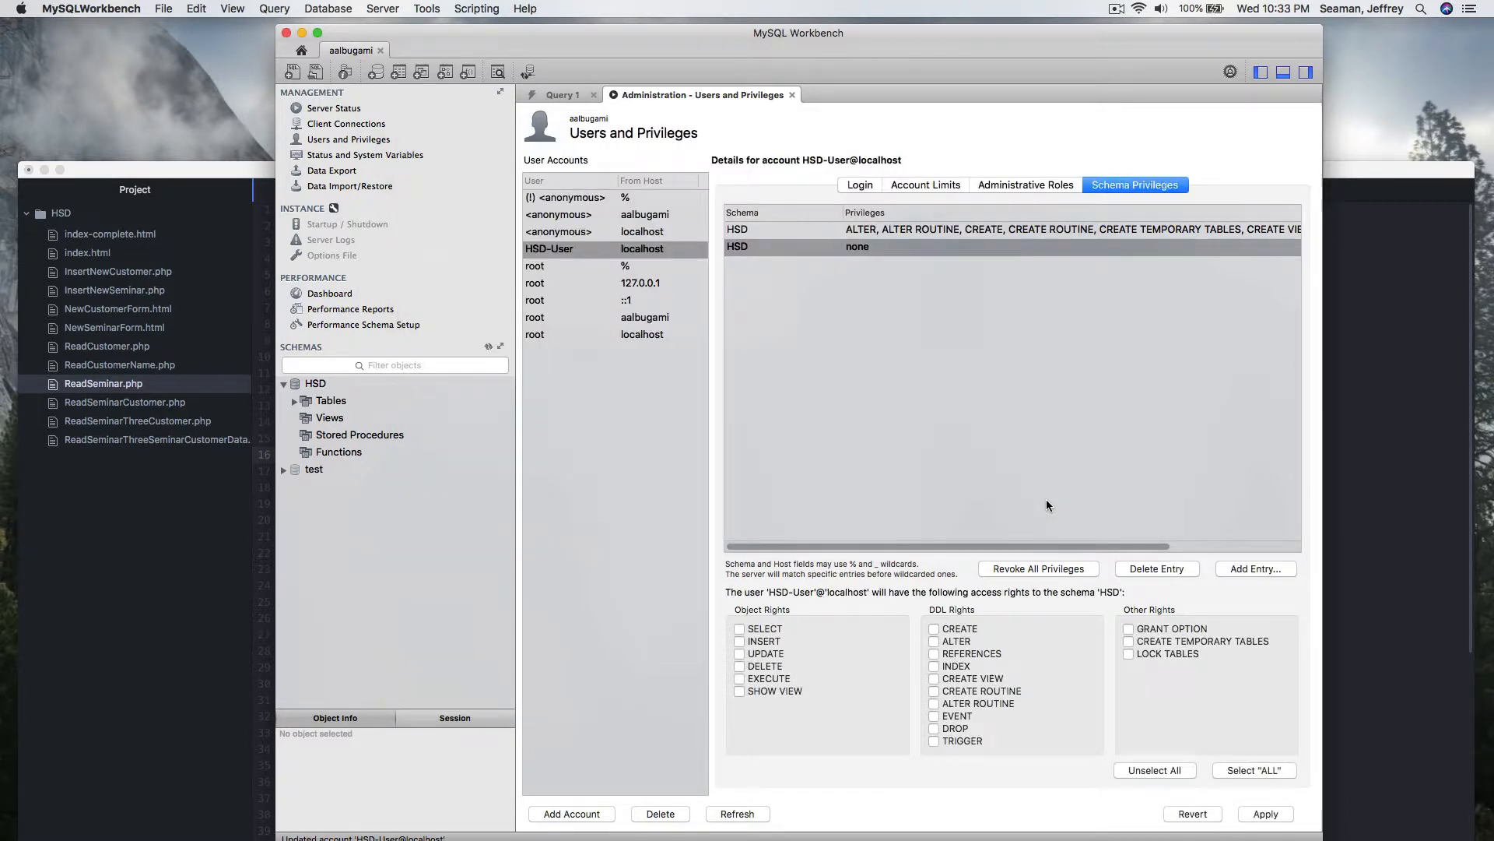
{"action": "left_click", "coordinate": [1253, 771]}
{"action": "left_click", "coordinate": [1279, 815]}
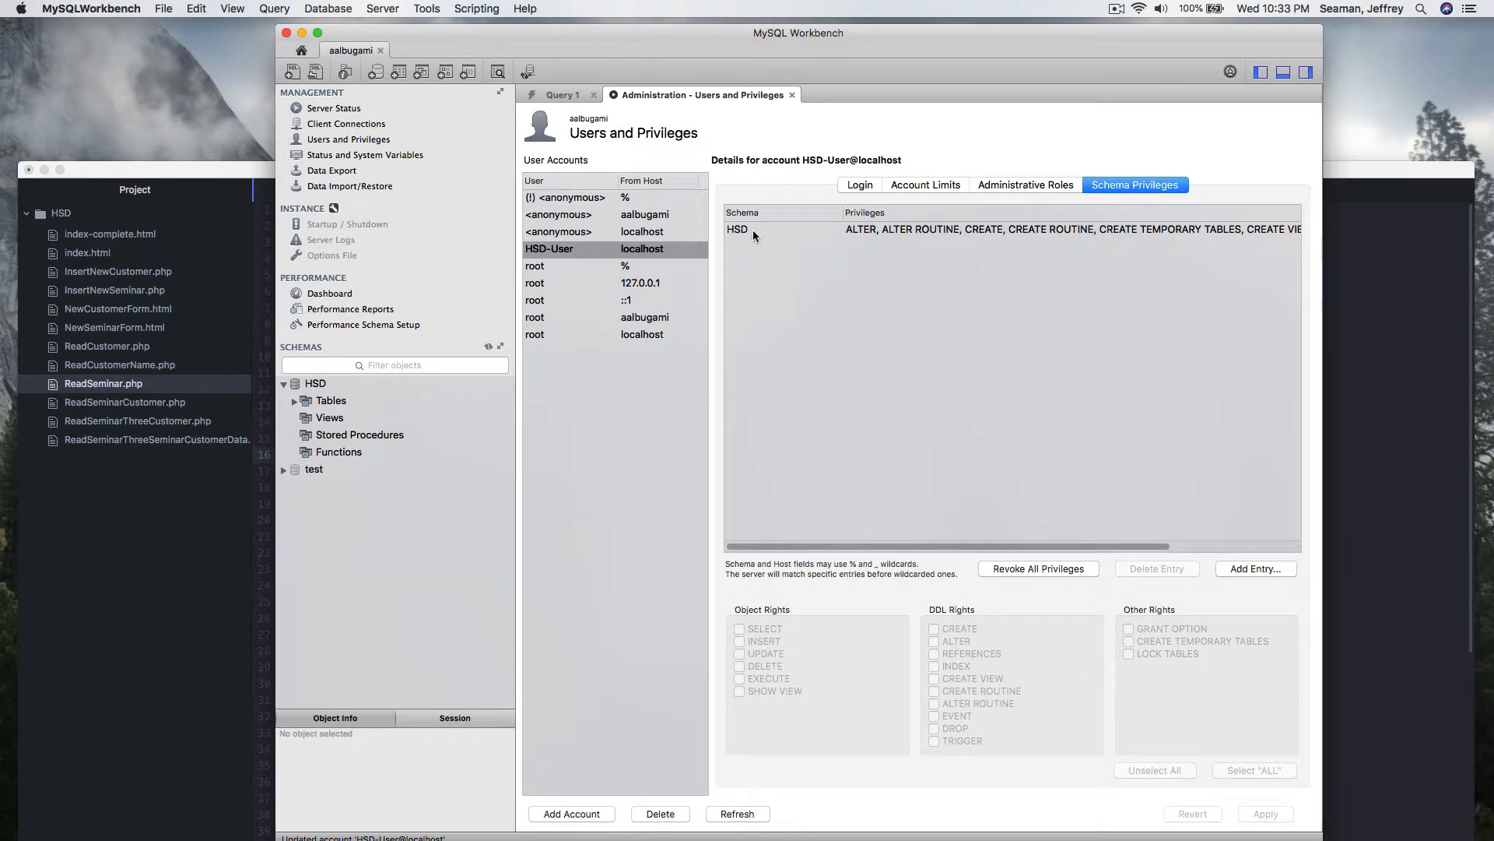
{"action": "left_click", "coordinate": [295, 403]}
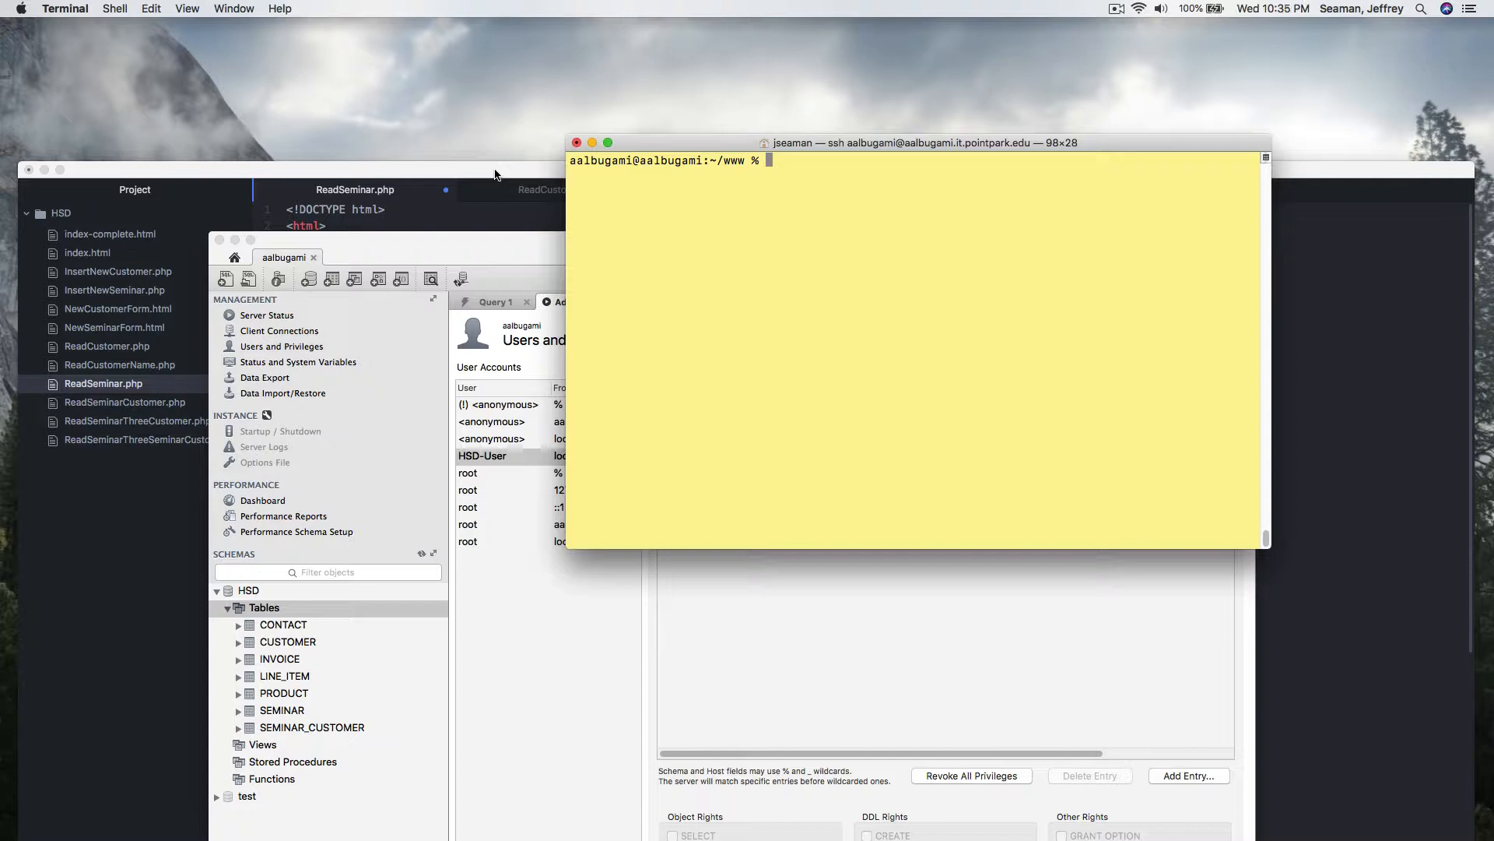
List the web folder, change into HSD, and open ReadSeminar.php in the ee editor.
{"action": "type", "text": "ls"}
{"action": "key", "text": "Return"}
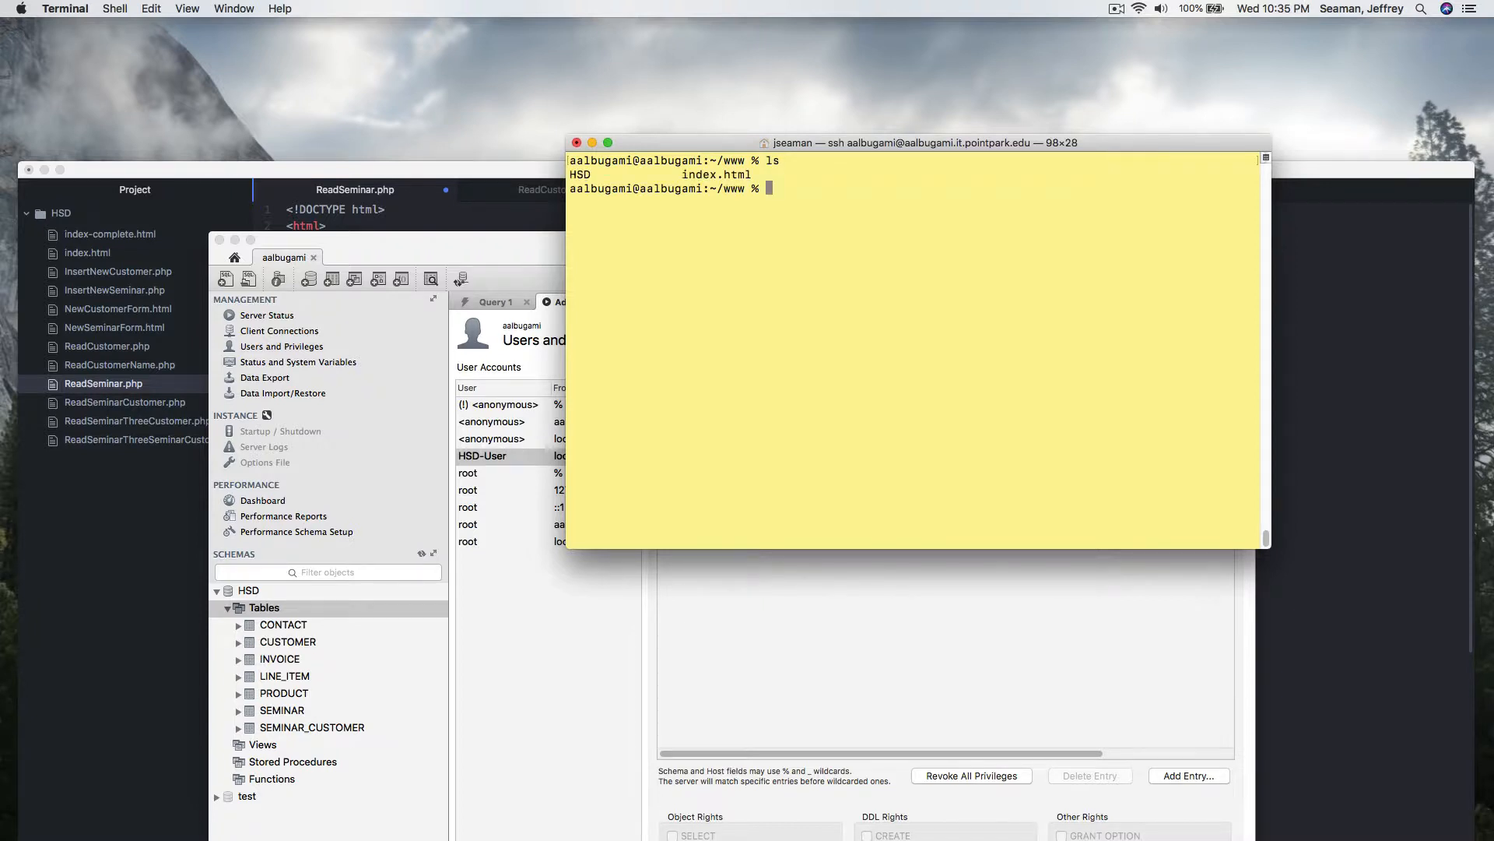
{"action": "type", "text": "cd HSD"}
{"action": "key", "text": "Return"}
{"action": "type", "text": "ls"}
{"action": "key", "text": "Return"}
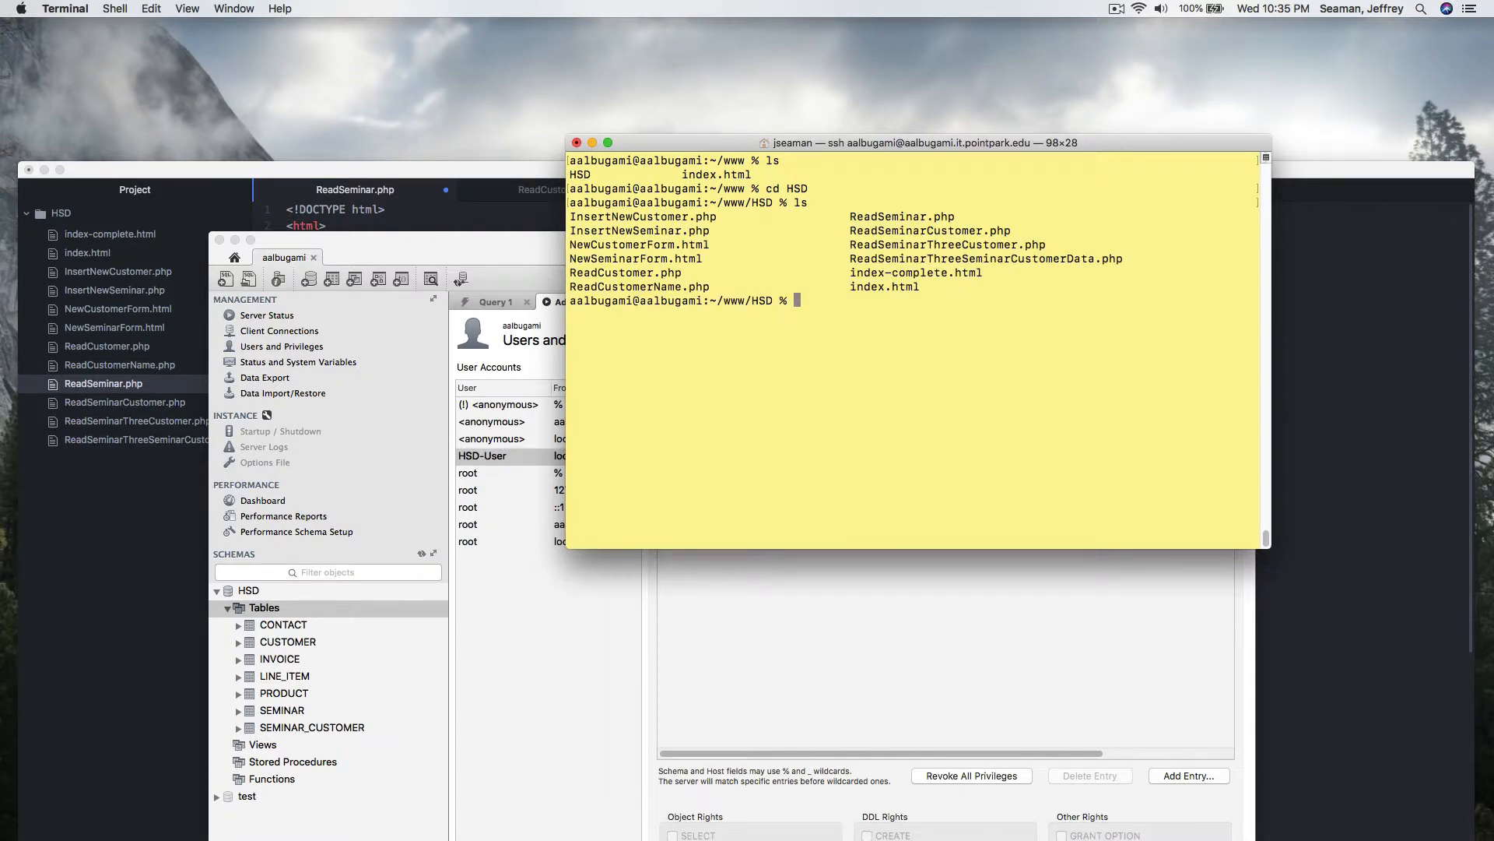
{"action": "type", "text": "ee ReadSeminar.php"}
{"action": "key", "text": "Return"}
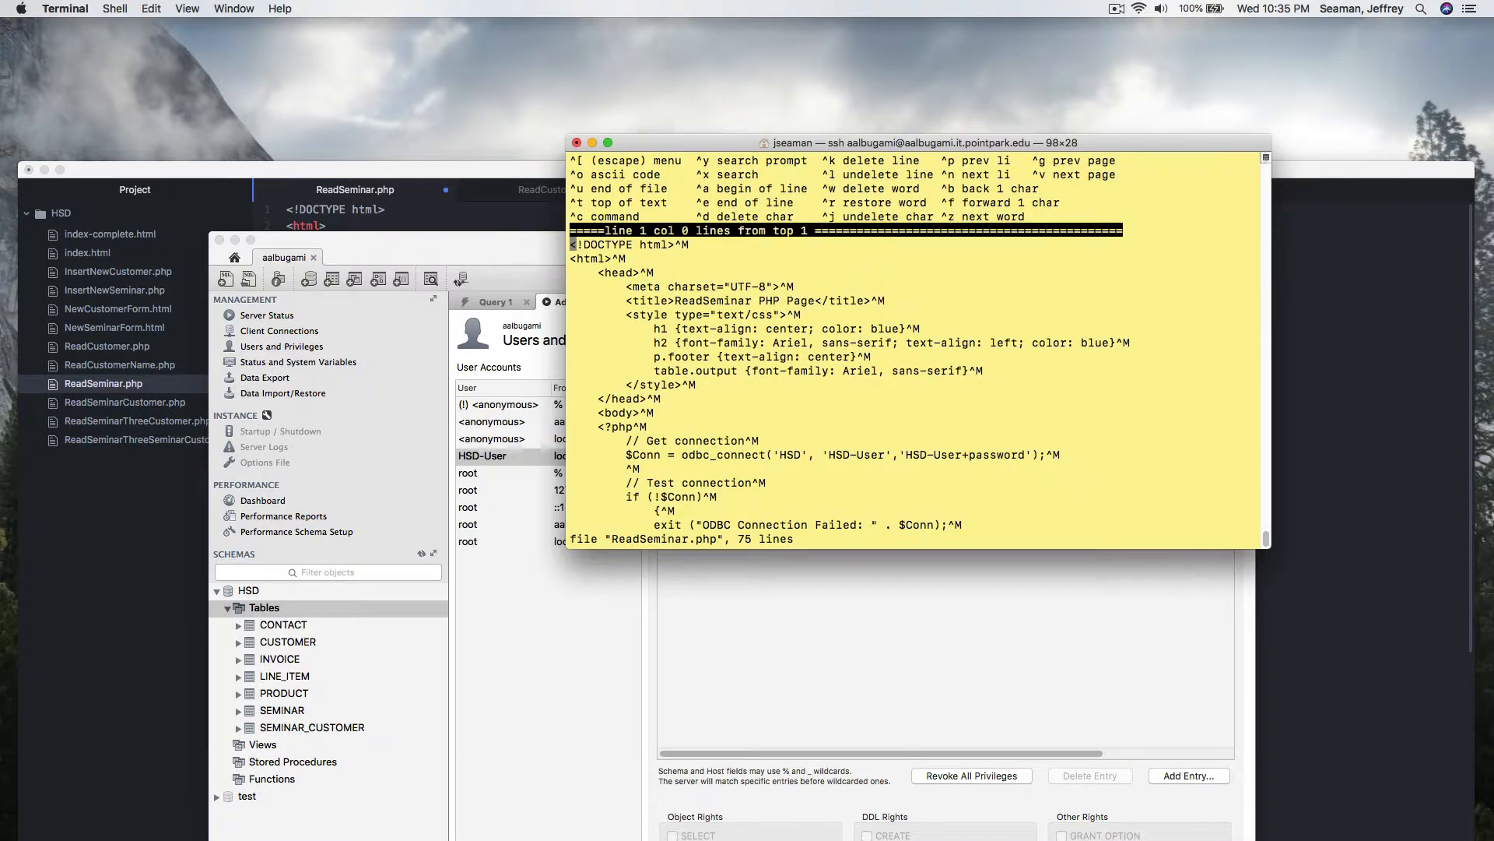
Replace the odbc_connect placeholder password with the new HSD-User password and save ReadSeminar.php.
{"action": "key", "text": "Down"}
{"action": "key", "text": "Down"}
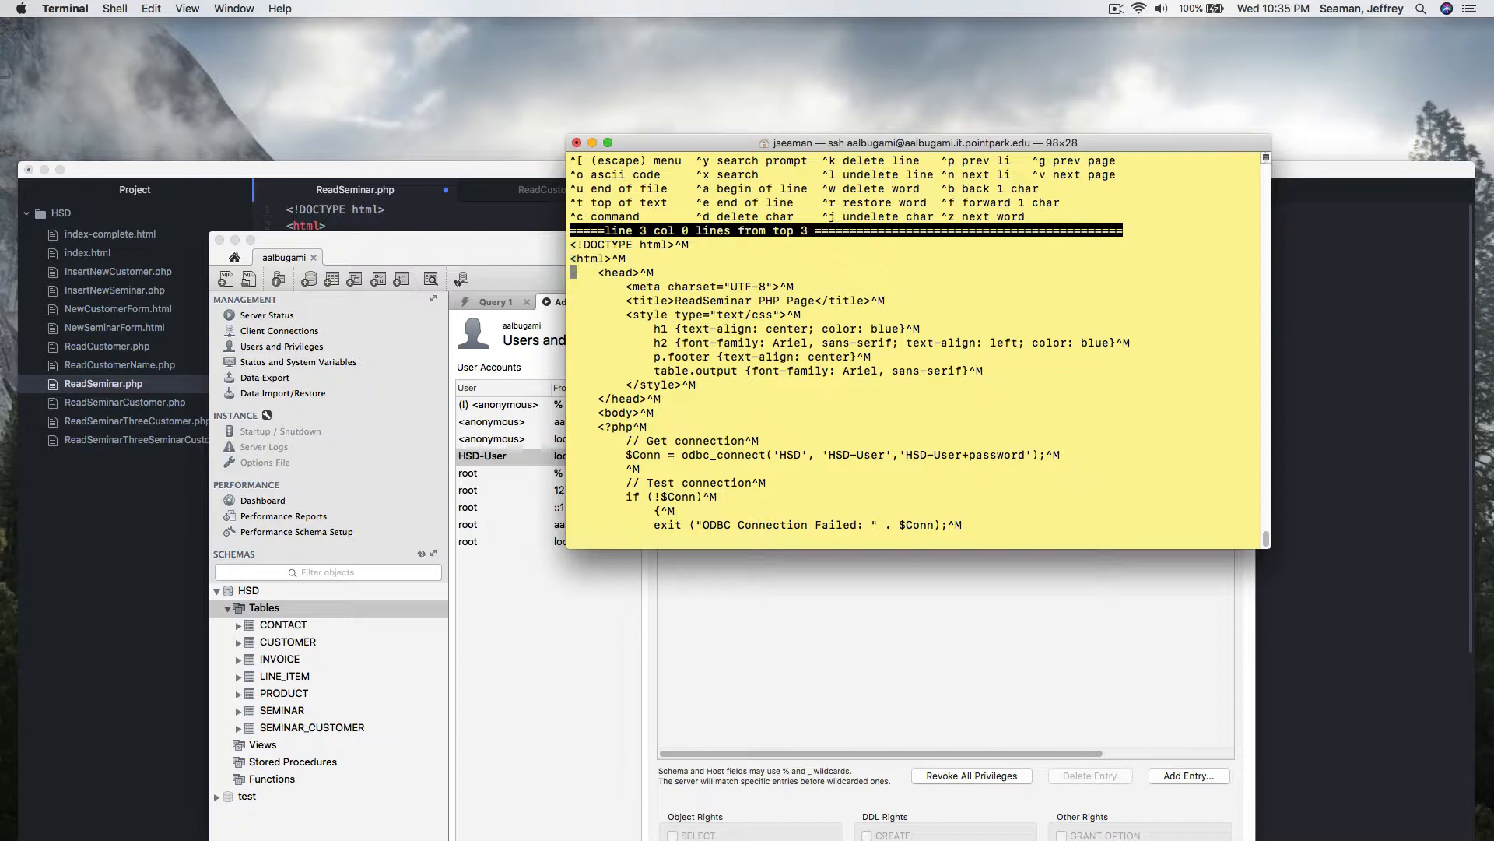
{"action": "key", "text": "Down"}
{"action": "key", "text": "Down"}
{"action": "key", "text": "Down"}
{"action": "key", "text": "Down"}
{"action": "key", "text": "Down"}
{"action": "key", "text": "Down"}
{"action": "key", "text": "Down"}
{"action": "key", "text": "Down"}
{"action": "key", "text": "Down"}
{"action": "key", "text": "Down"}
{"action": "key", "text": "Down"}
{"action": "key", "text": "Down"}
{"action": "key", "text": "Down"}
{"action": "key", "text": "Down"}
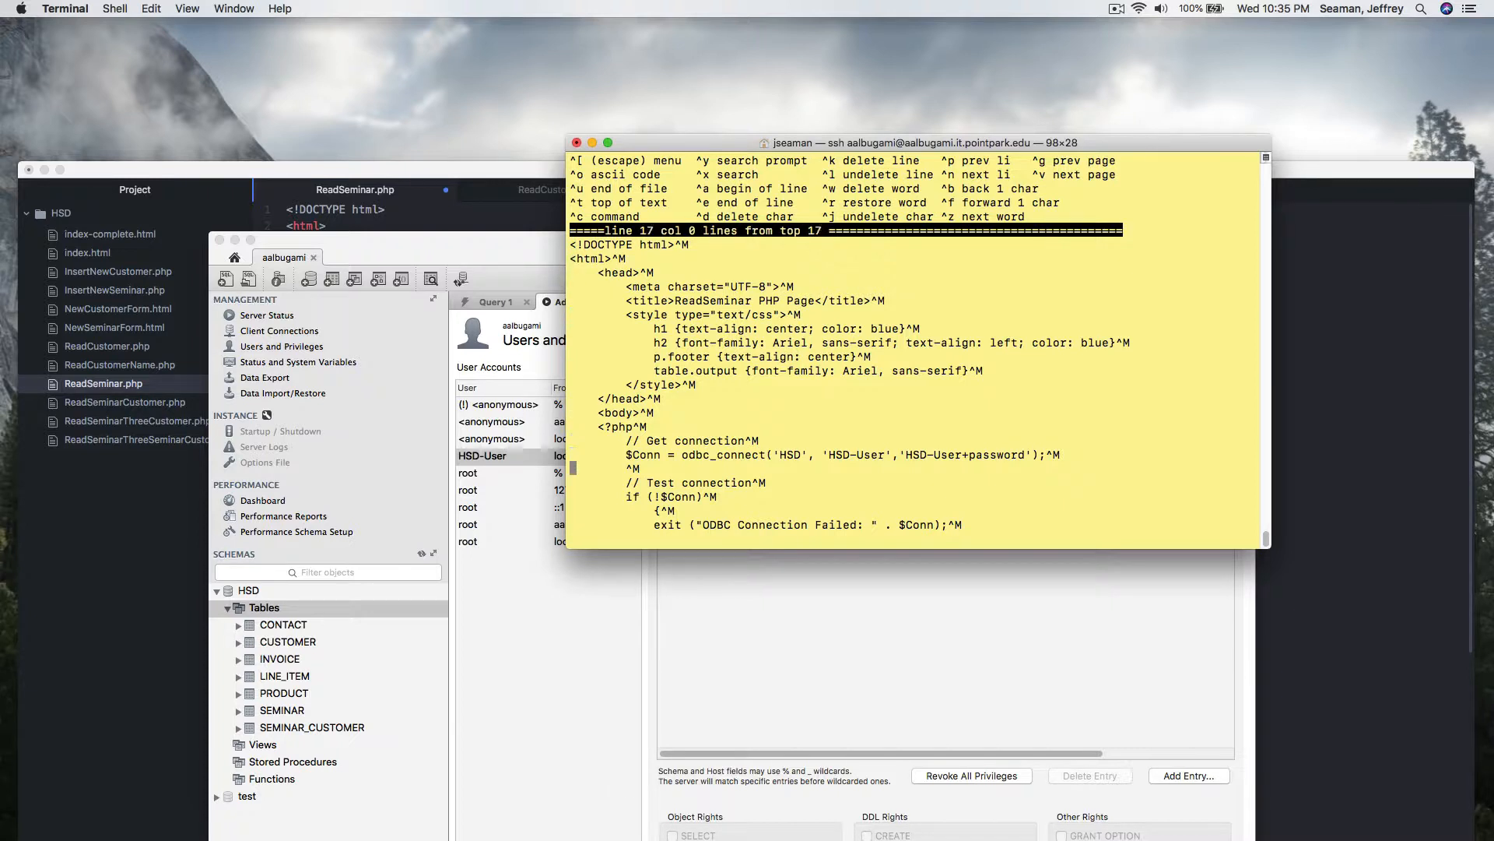
{"action": "key", "text": "Down"}
{"action": "key", "text": "Down"}
{"action": "key", "text": "Down"}
{"action": "key", "text": "Up"}
{"action": "key", "text": "Up"}
{"action": "key", "text": "Up"}
{"action": "key", "text": "Up"}
{"action": "key", "text": "Right"}
{"action": "key", "text": "Right"}
{"action": "key", "text": "Right"}
{"action": "key", "text": "Right"}
{"action": "key", "text": "Right"}
{"action": "key", "text": "Right"}
{"action": "key", "text": "Right"}
{"action": "key", "text": "Right"}
{"action": "key", "text": "Right"}
{"action": "key", "text": "Right"}
{"action": "key", "text": "Right"}
{"action": "key", "text": "Right"}
{"action": "key", "text": "Right"}
{"action": "key", "text": "Right"}
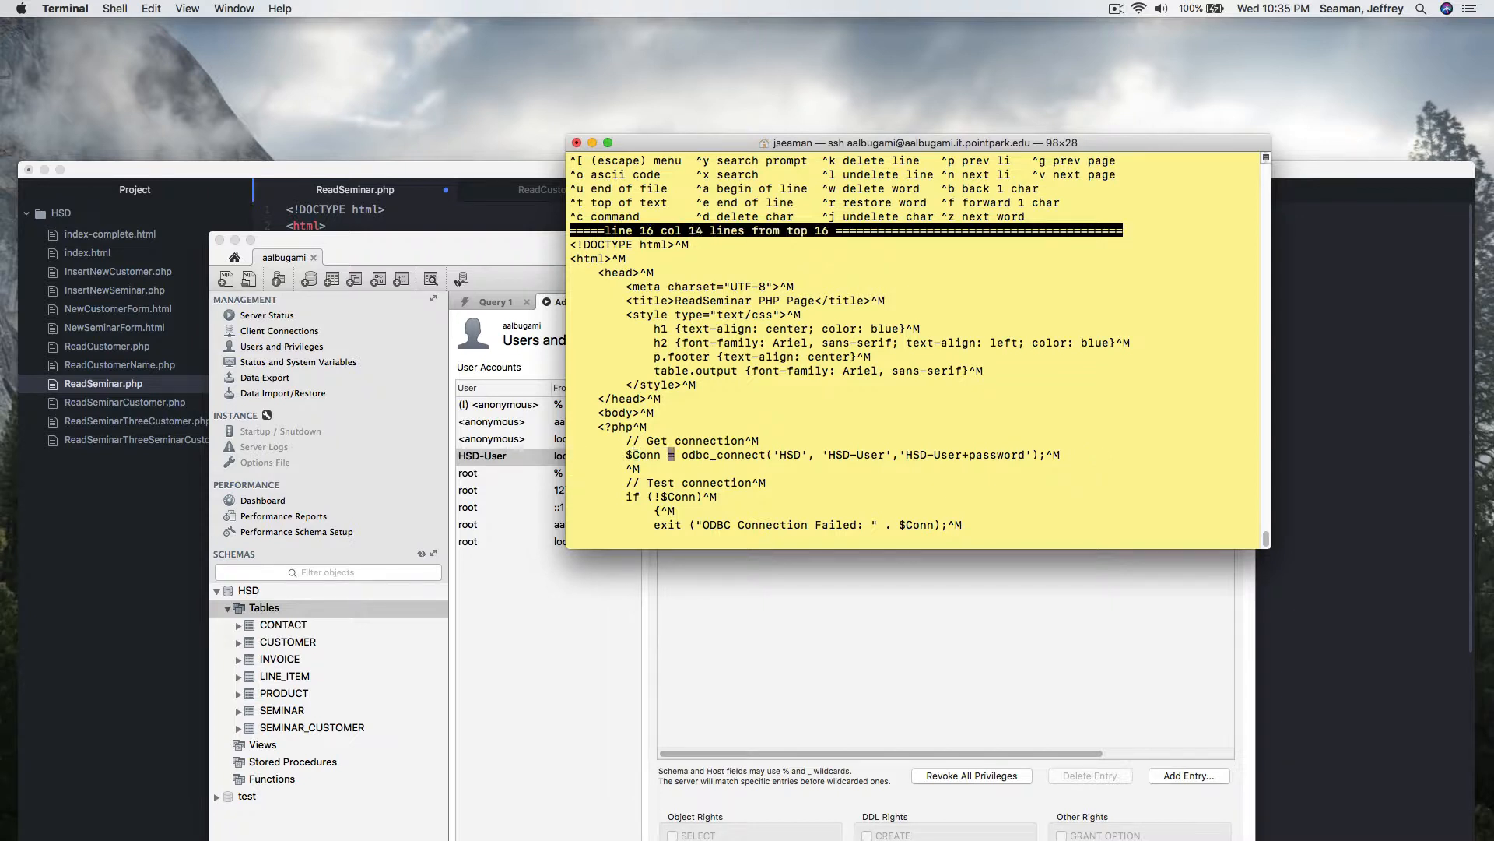
{"action": "key", "text": "Right"}
{"action": "key", "text": "Right"}
{"action": "key", "text": "Right"}
{"action": "key", "text": "Right"}
{"action": "key", "text": "Right"}
{"action": "key", "text": "Right"}
{"action": "key", "text": "Right"}
{"action": "key", "text": "Right"}
{"action": "key", "text": "Right"}
{"action": "key", "text": "Right"}
{"action": "key", "text": "Right"}
{"action": "key", "text": "Right"}
{"action": "key", "text": "Right"}
{"action": "key", "text": "Right"}
{"action": "key", "text": "Right"}
{"action": "key", "text": "Right"}
{"action": "key", "text": "Right"}
{"action": "key", "text": "Right"}
{"action": "key", "text": "Right"}
{"action": "key", "text": "Right"}
{"action": "key", "text": "Right"}
{"action": "key", "text": "Right"}
{"action": "key", "text": "Right"}
{"action": "key", "text": "Right"}
{"action": "key", "text": "Right"}
{"action": "key", "text": "Right"}
{"action": "key", "text": "Right"}
{"action": "key", "text": "Right"}
{"action": "key", "text": "Right"}
{"action": "key", "text": "Right"}
{"action": "key", "text": "Right"}
{"action": "key", "text": "Right"}
{"action": "key", "text": "Right"}
{"action": "key", "text": "Right"}
{"action": "key", "text": "Right"}
{"action": "key", "text": "Right"}
{"action": "key", "text": "Right"}
{"action": "key", "text": "Right"}
{"action": "key", "text": "Right"}
{"action": "key", "text": "Right"}
{"action": "key", "text": "Right"}
{"action": "key", "text": "Right"}
{"action": "key", "text": "Right"}
{"action": "key", "text": "Right"}
{"action": "key", "text": "Right"}
{"action": "key", "text": "Right"}
{"action": "key", "text": "Right"}
{"action": "key", "text": "BackSpace"}
{"action": "key", "text": "BackSpace"}
{"action": "key", "text": "BackSpace"}
{"action": "key", "text": "BackSpace"}
{"action": "key", "text": "BackSpace"}
{"action": "key", "text": "BackSpace"}
{"action": "key", "text": "BackSpace"}
{"action": "key", "text": "BackSpace"}
{"action": "key", "text": "BackSpace"}
{"action": "key", "text": "BackSpace"}
{"action": "key", "text": "BackSpace"}
{"action": "key", "text": "BackSpace"}
{"action": "key", "text": "BackSpace"}
{"action": "key", "text": "BackSpace"}
{"action": "key", "text": "BackSpace"}
{"action": "key", "text": "BackSpace"}
{"action": "key", "text": "BackSpace"}
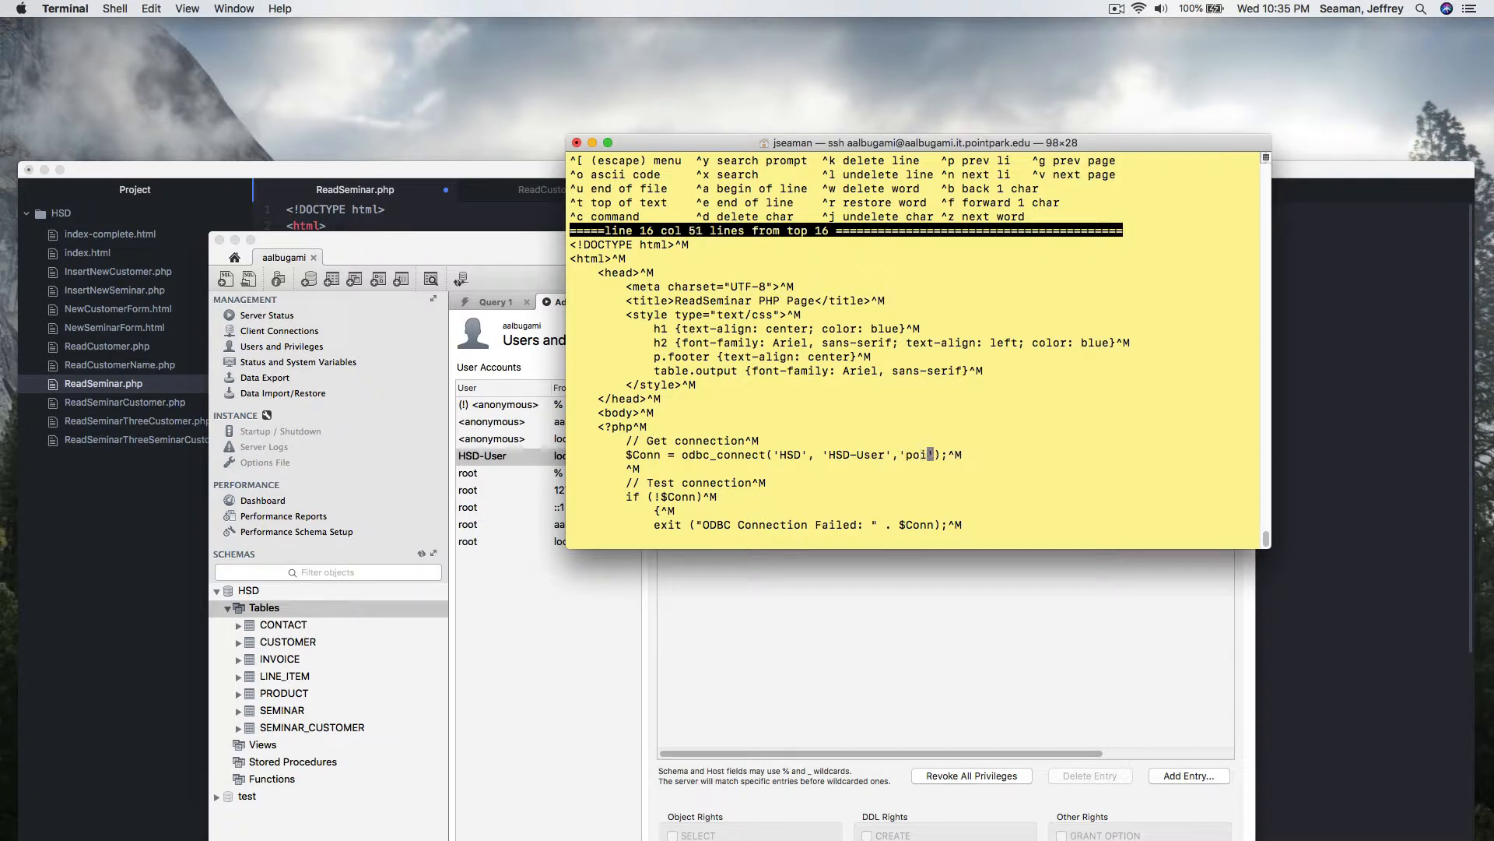
{"action": "key", "text": "Escape"}
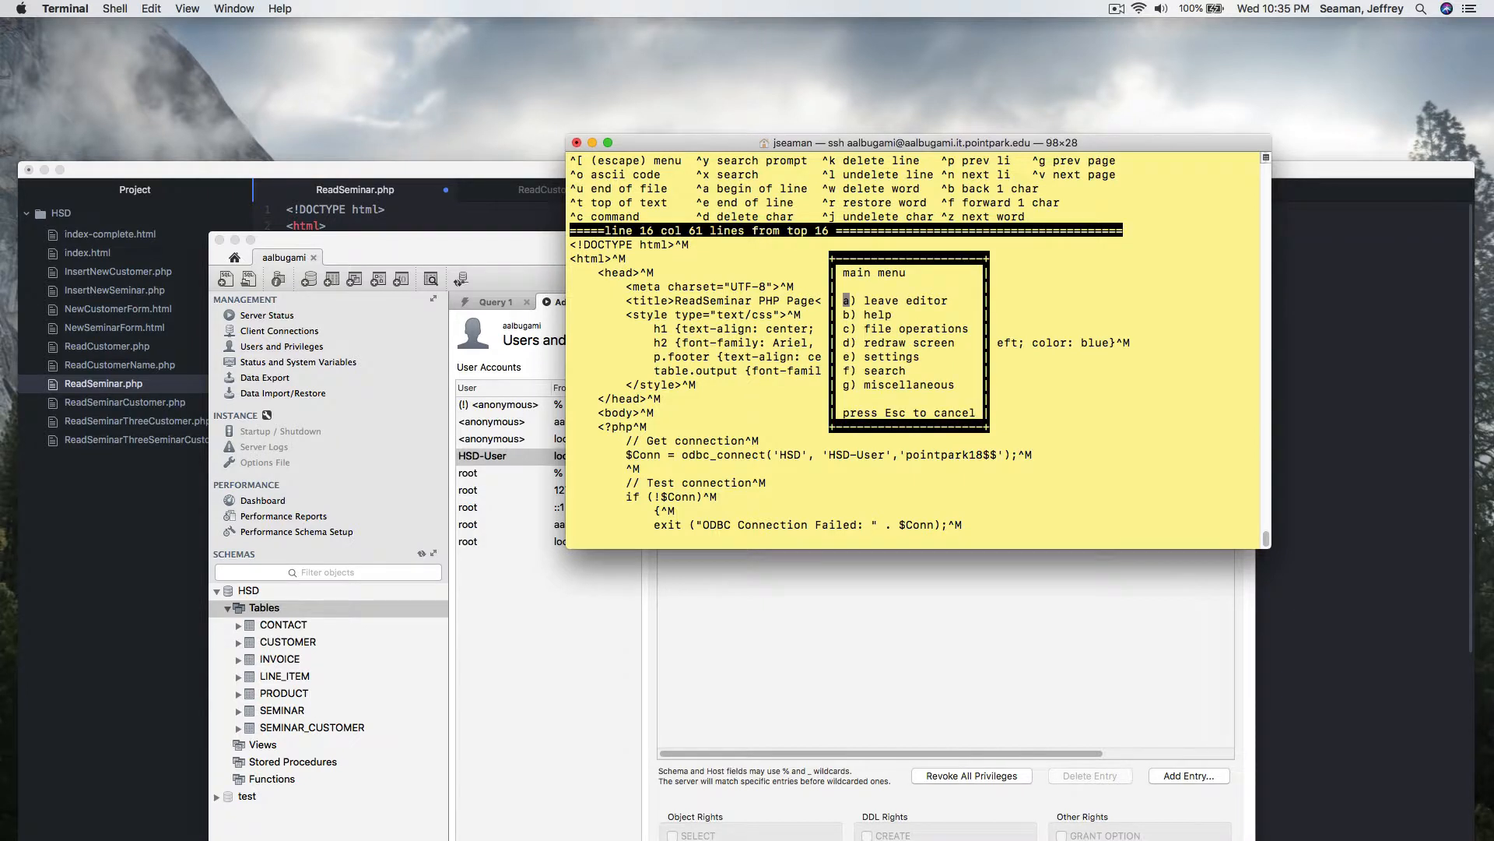
{"action": "key", "text": "a"}
{"action": "key", "text": "a"}
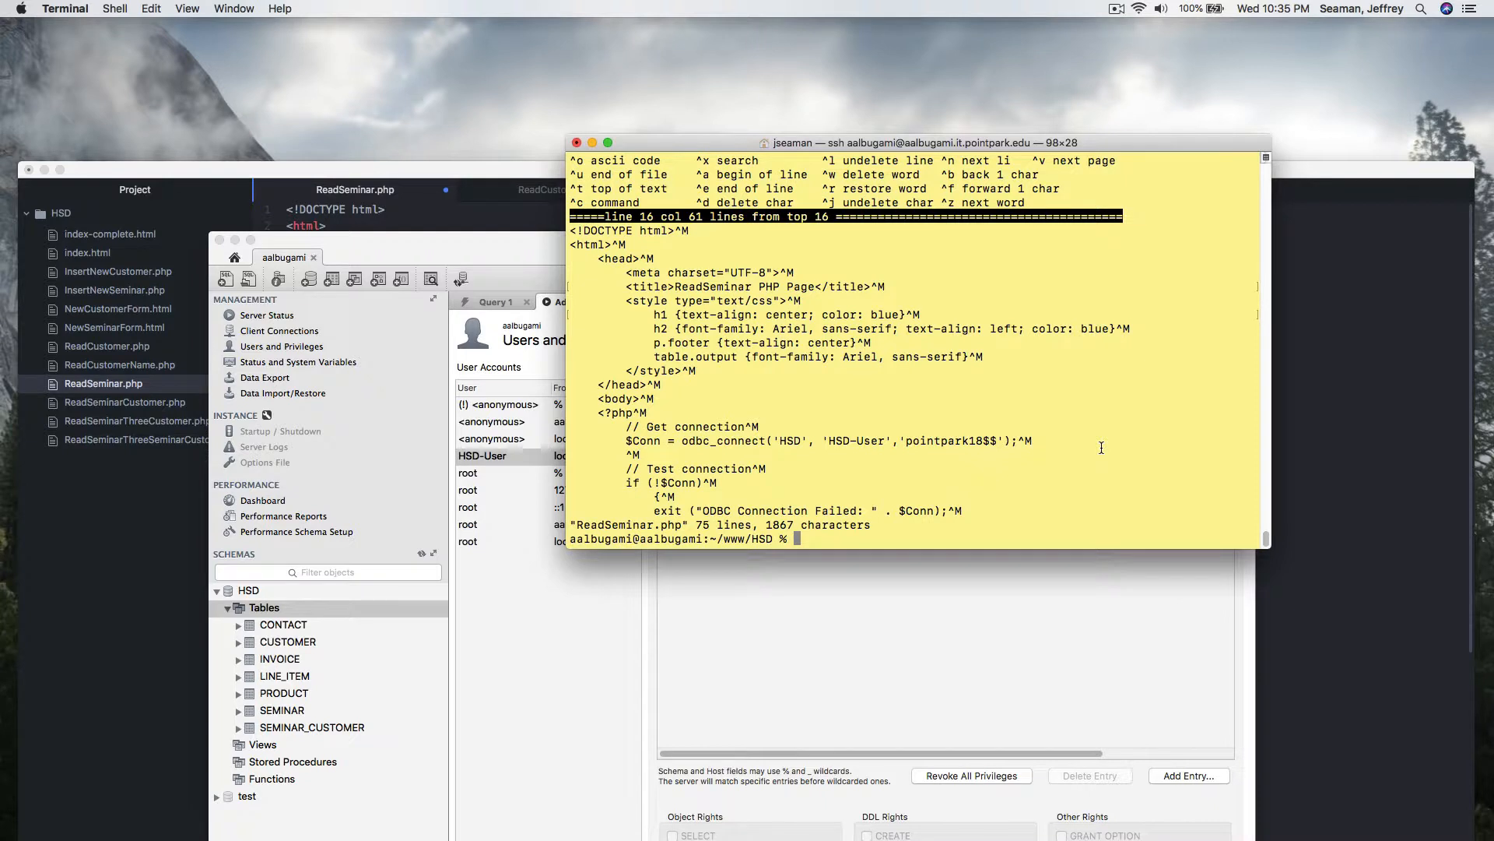
{"action": "key", "text": "Up"}
{"action": "key", "text": "Up"}
{"action": "key", "text": "Up"}
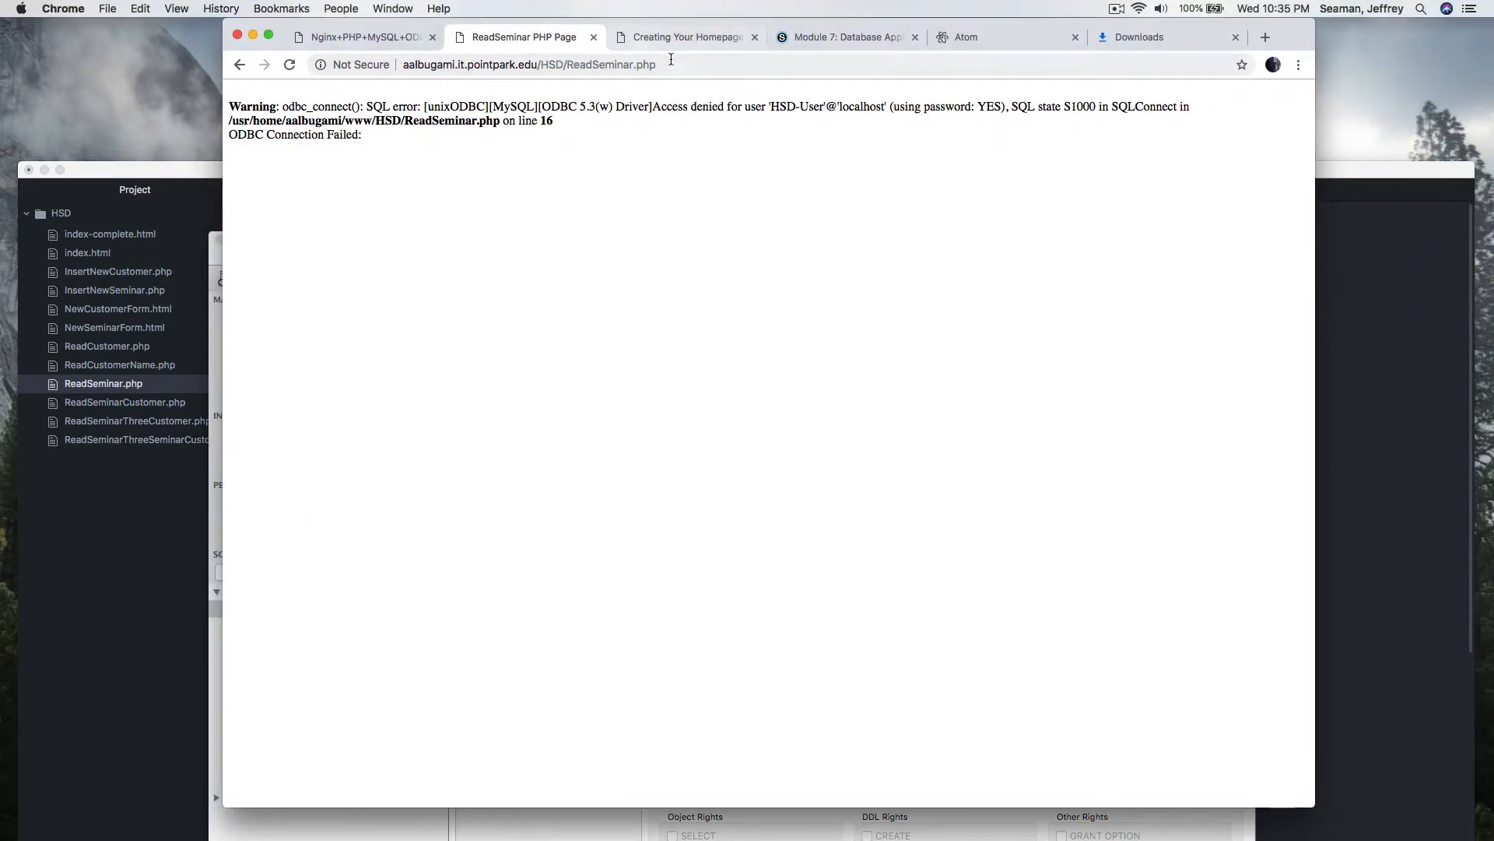
Reload ReadSeminar.php to show the six-row SEMINAR table, then move Chrome aside.
{"action": "left_click", "coordinate": [677, 62]}
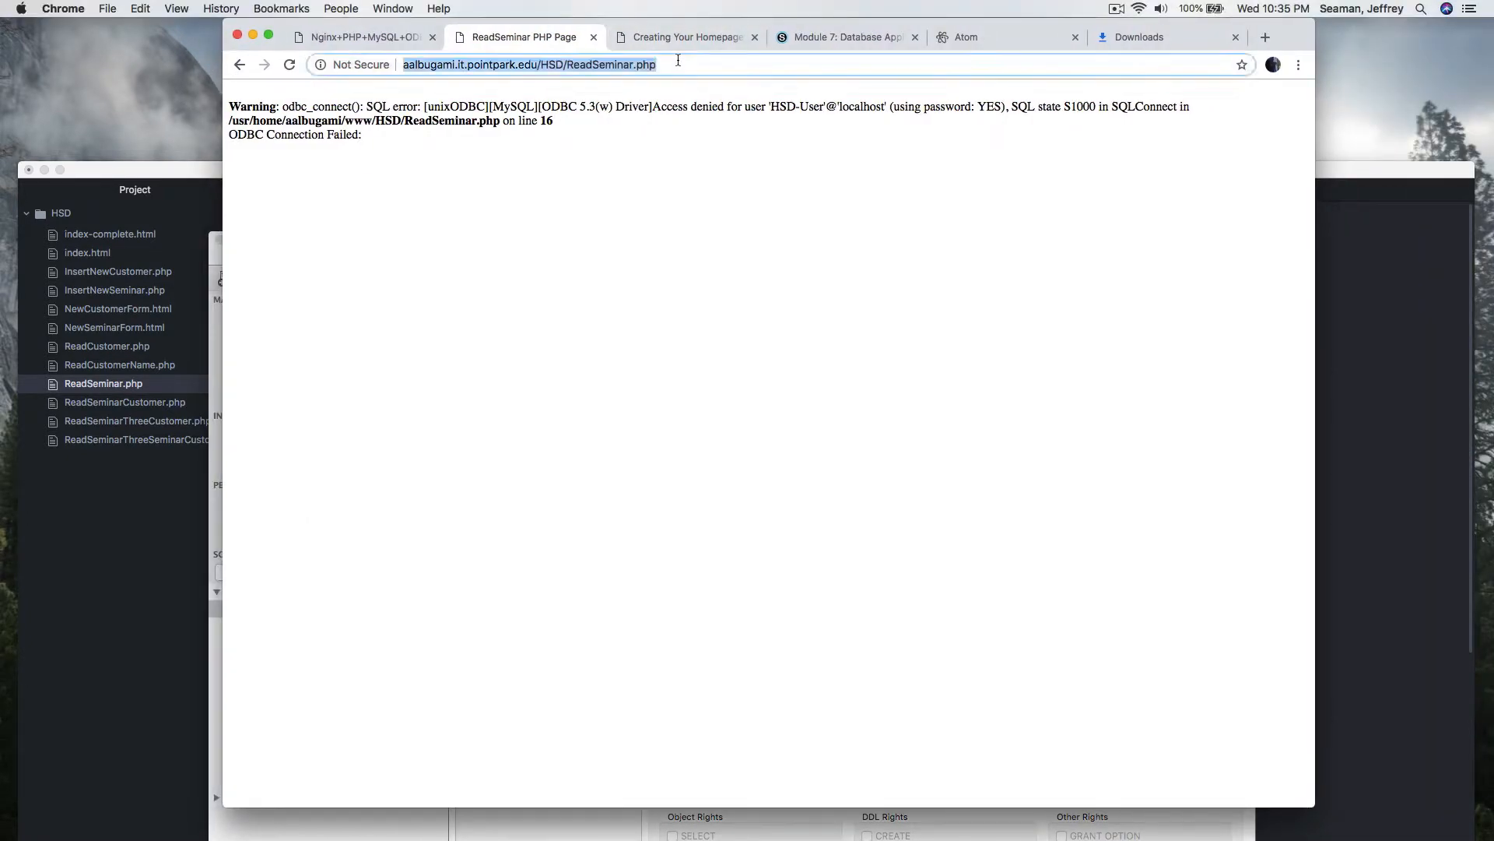
{"action": "key", "text": "Return"}
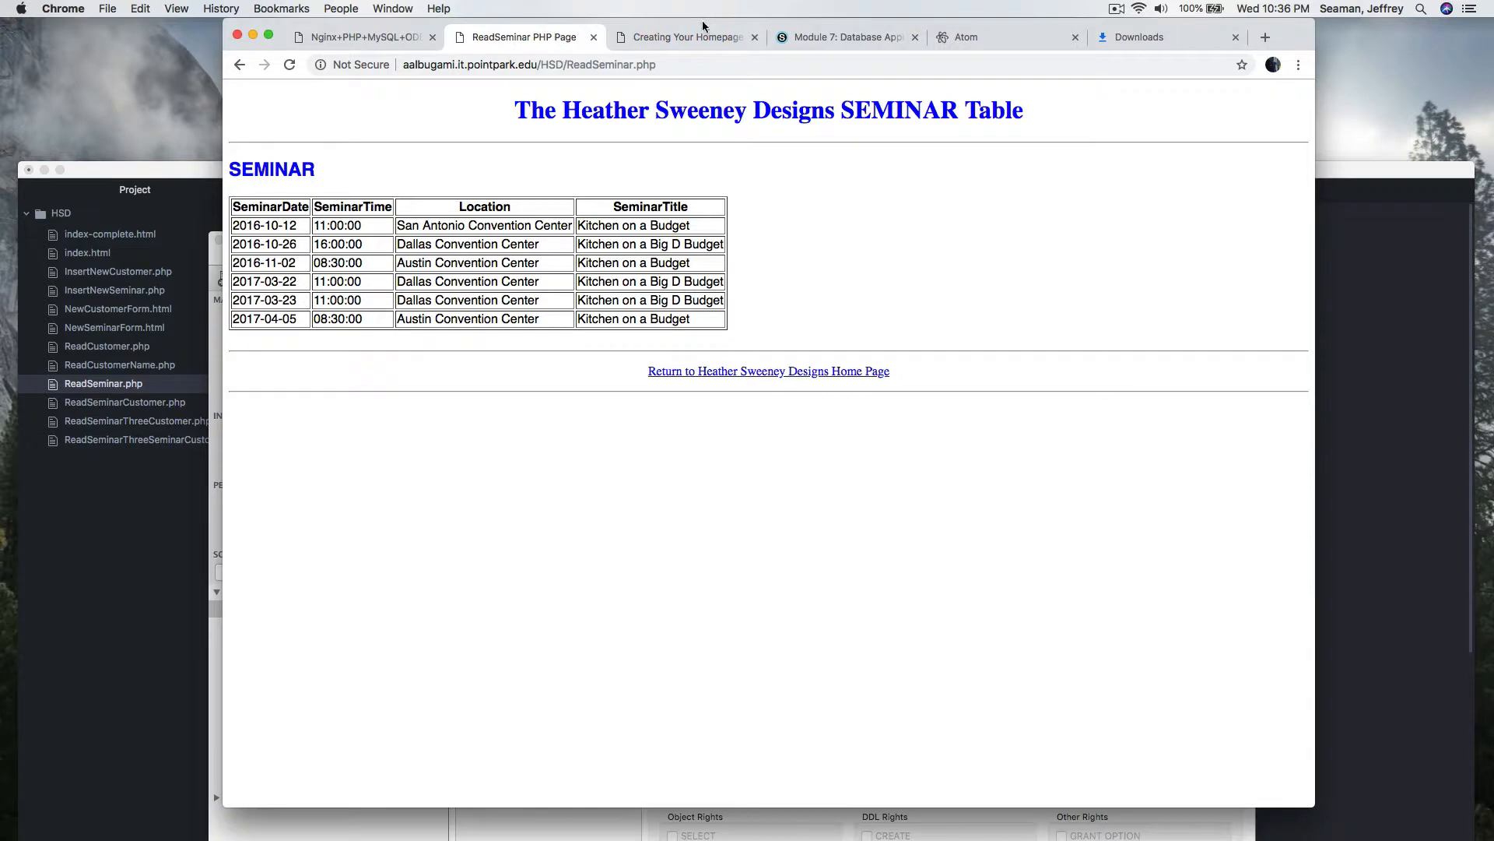
{"action": "left_click_drag", "start_coordinate": [703, 25], "coordinate": [1493, 78]}
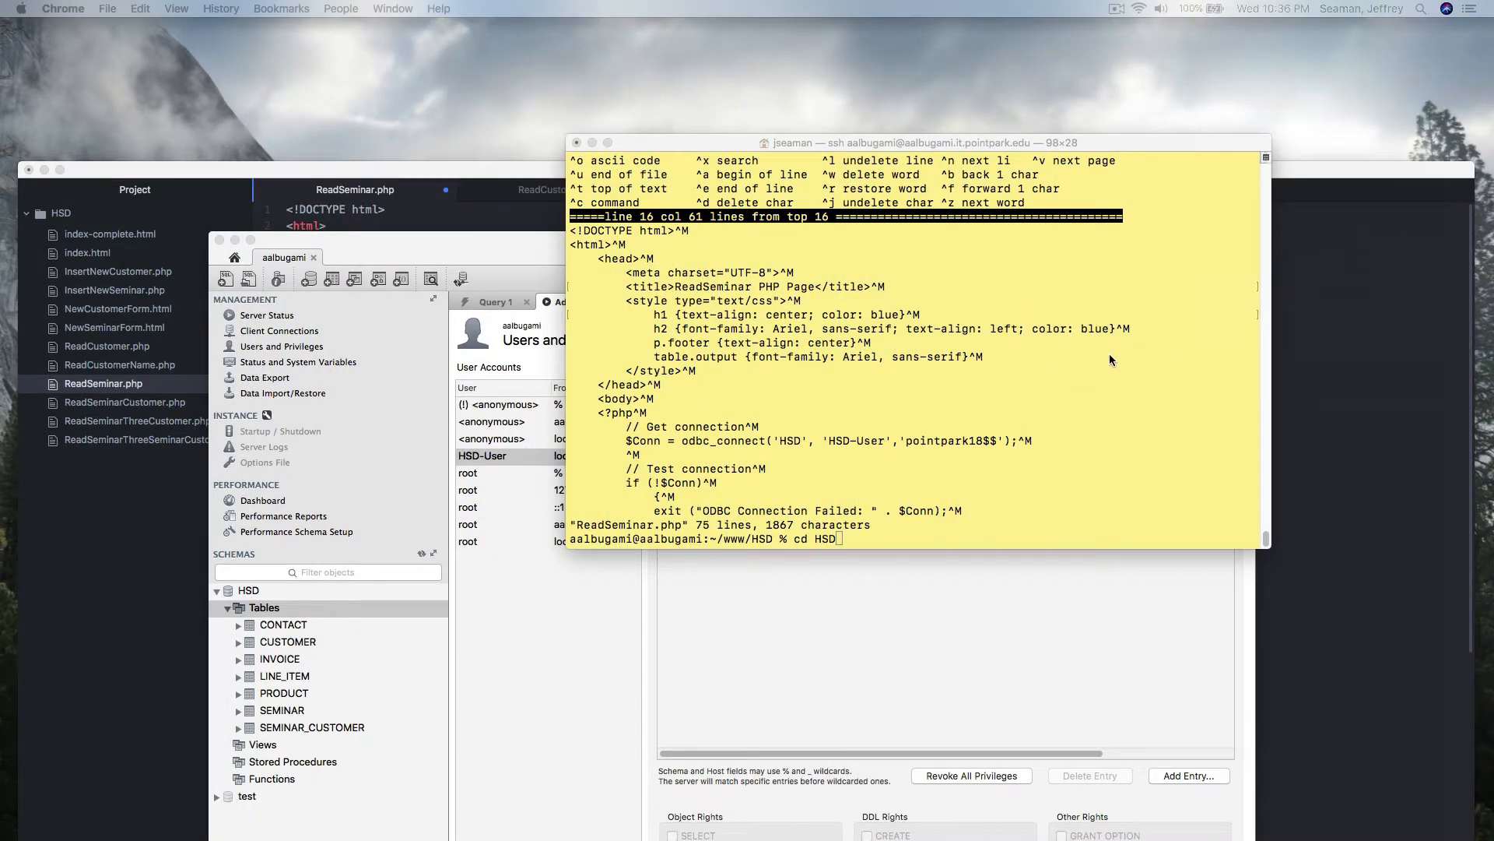
Back in Terminal, list the HSD folder and open ReadCustomer.php in ee.
{"action": "left_click", "coordinate": [1110, 356]}
{"action": "key", "text": "BackSpace"}
{"action": "key", "text": "BackSpace"}
{"action": "key", "text": "BackSpace"}
{"action": "key", "text": "BackSpace"}
{"action": "key", "text": "BackSpace"}
{"action": "key", "text": "BackSpace"}
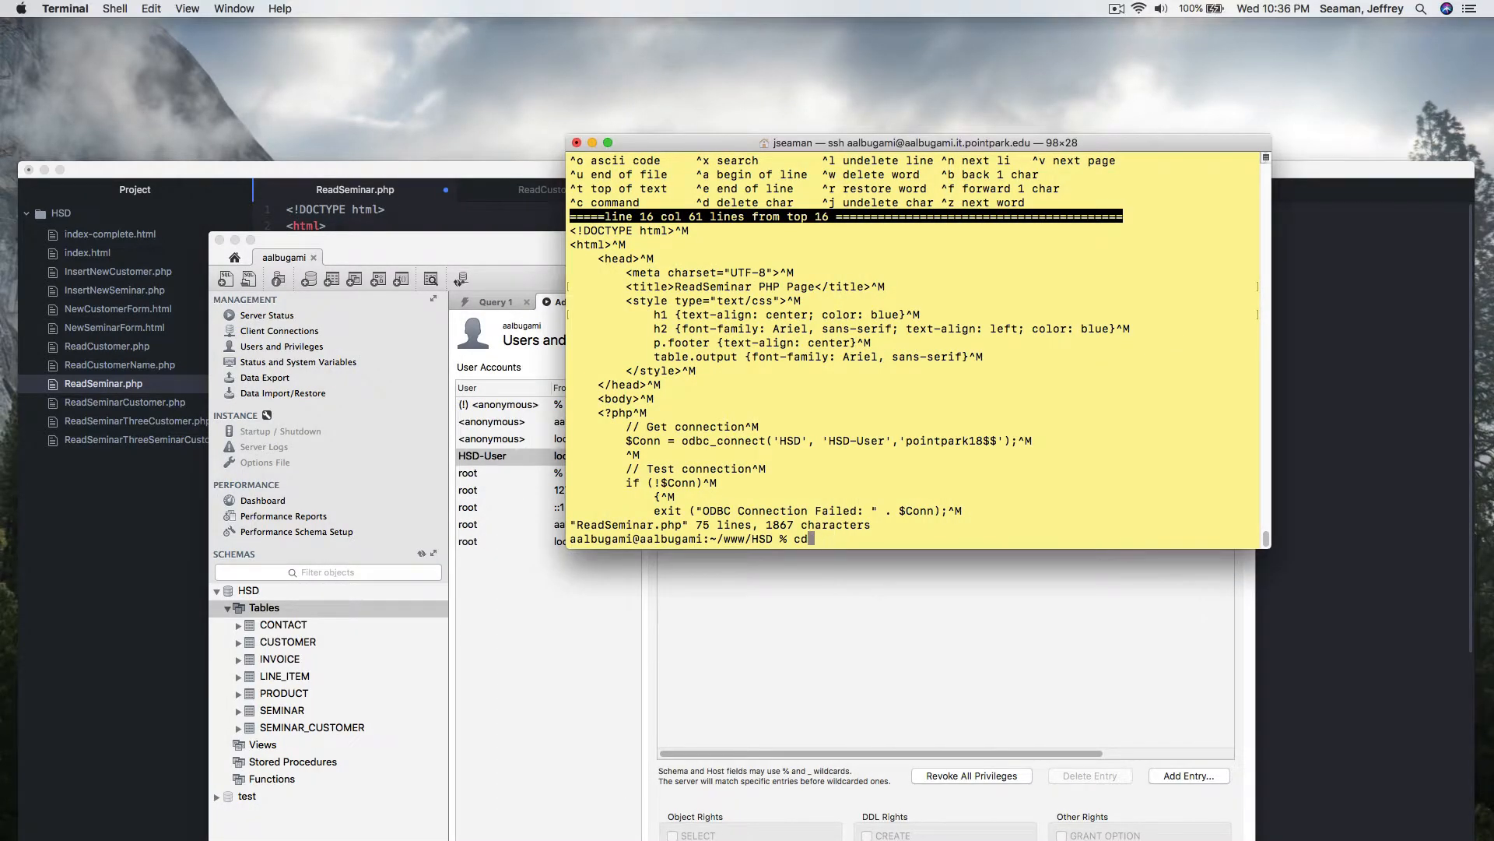
{"action": "type", "text": "ls"}
{"action": "key", "text": "Return"}
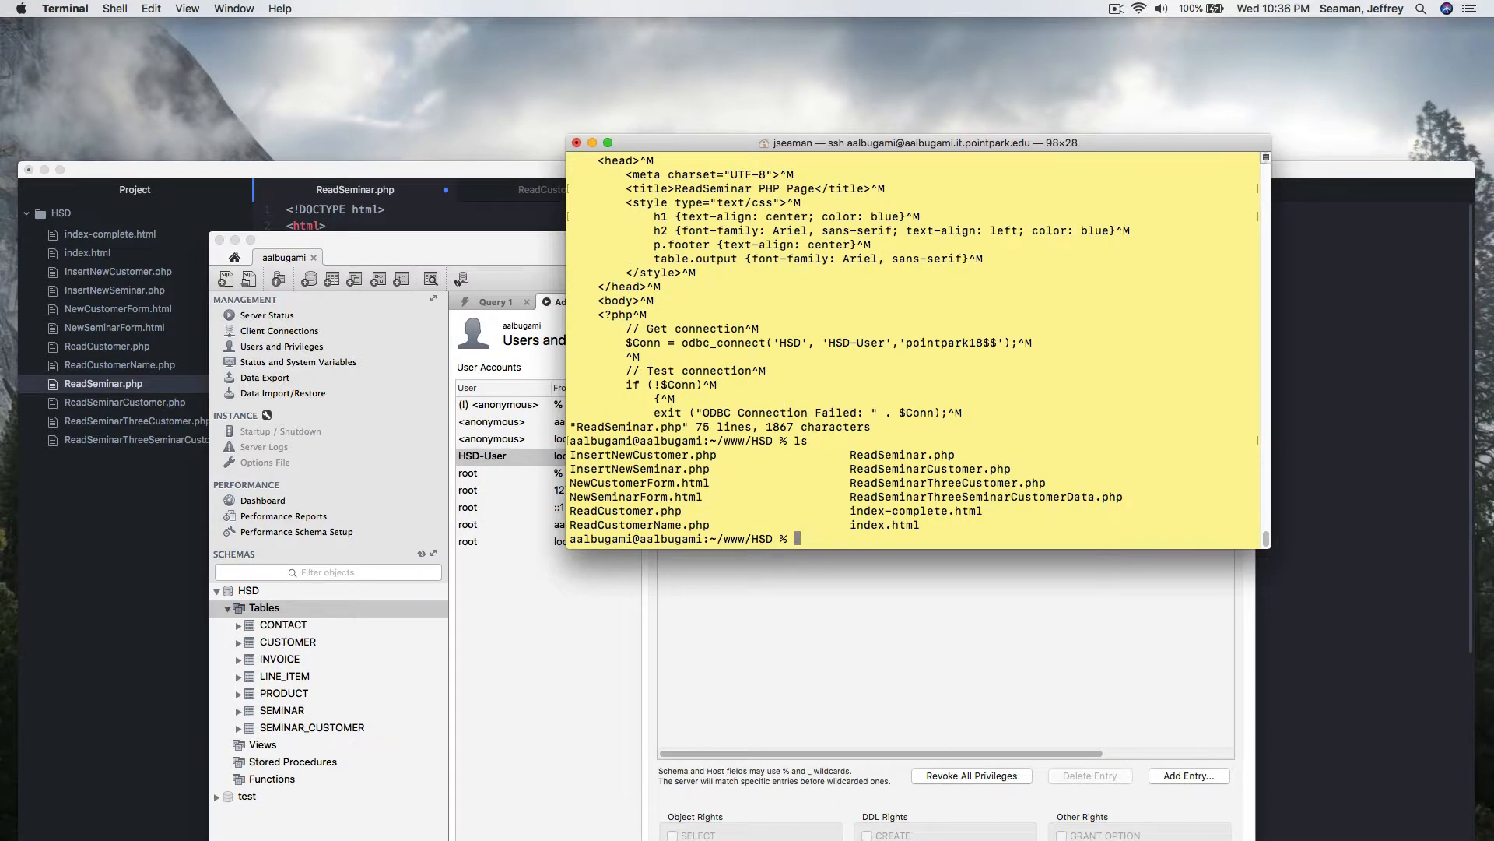
{"action": "type", "text": "ee ReadCustomer.php"}
{"action": "key", "text": "Return"}
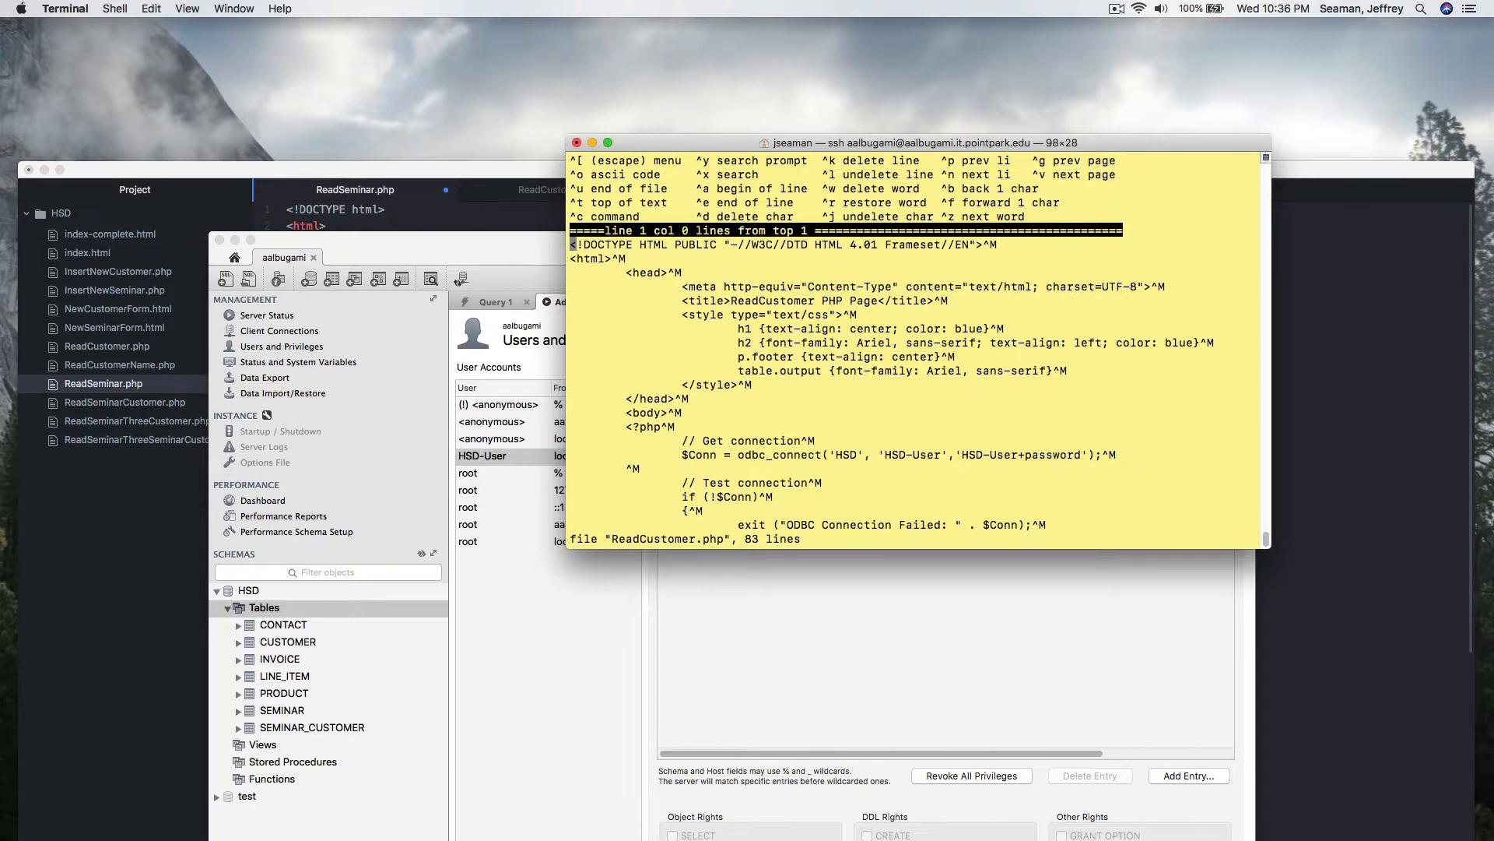
Swap the odbc_connect placeholder for the new HSD-User password and save ReadCustomer.php.
{"action": "key", "text": "Down"}
{"action": "key", "text": "Down"}
{"action": "key", "text": "Down"}
{"action": "key", "text": "Down"}
{"action": "key", "text": "Down"}
{"action": "key", "text": "Down"}
{"action": "key", "text": "Down"}
{"action": "key", "text": "Down"}
{"action": "key", "text": "Down"}
{"action": "key", "text": "Down"}
{"action": "key", "text": "Down"}
{"action": "key", "text": "Down"}
{"action": "key", "text": "Down"}
{"action": "key", "text": "Down"}
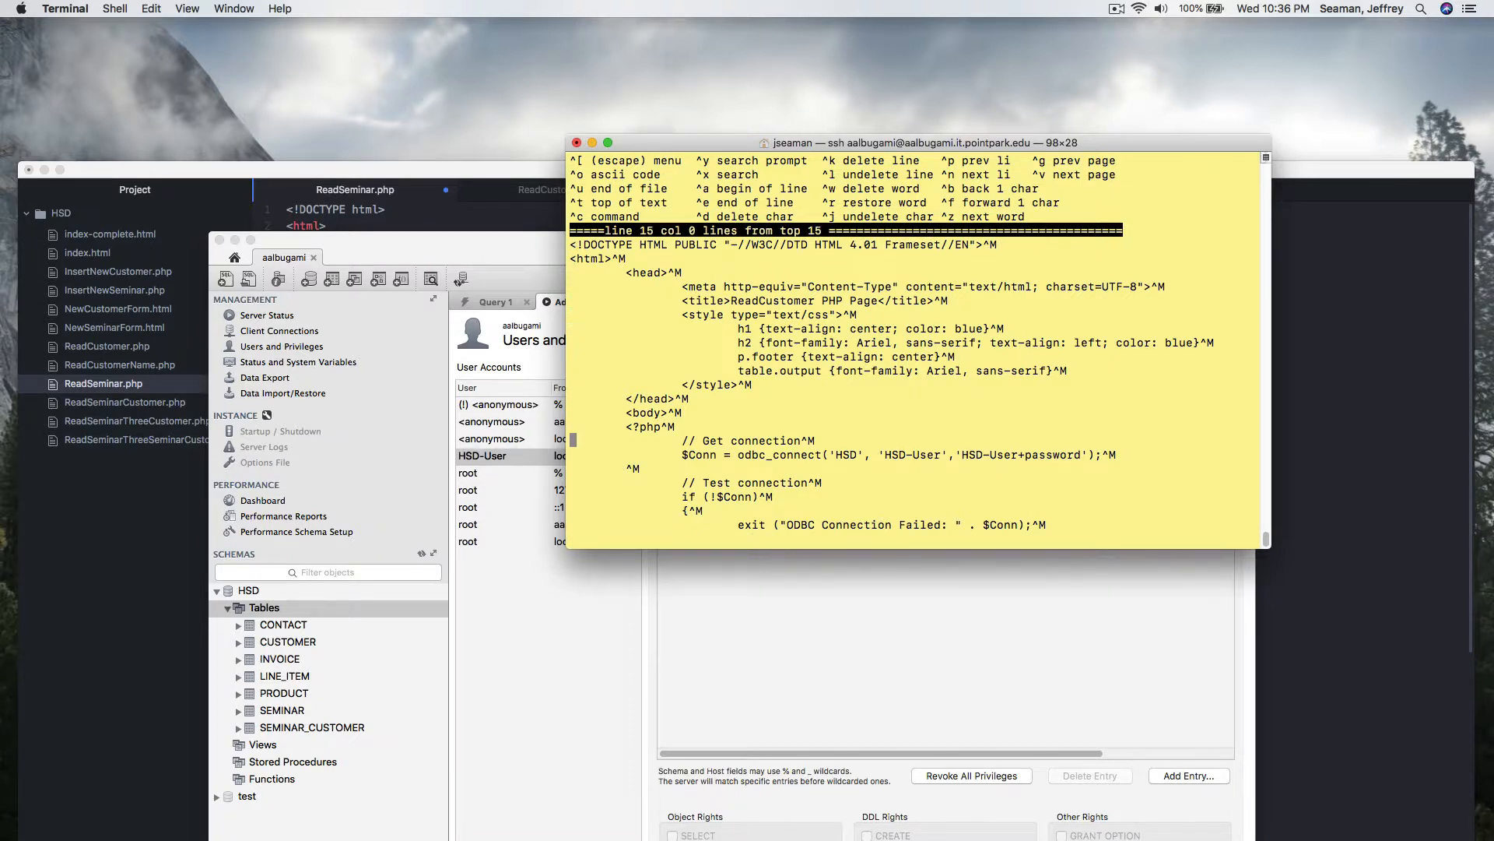
{"action": "key", "text": "Down"}
{"action": "key", "text": "Right"}
{"action": "key", "text": "Right"}
{"action": "key", "text": "Right"}
{"action": "key", "text": "Right"}
{"action": "key", "text": "Right"}
{"action": "key", "text": "Right"}
{"action": "key", "text": "Right"}
{"action": "key", "text": "Right"}
{"action": "key", "text": "Right"}
{"action": "key", "text": "Right"}
{"action": "key", "text": "Right"}
{"action": "key", "text": "Right"}
{"action": "key", "text": "Right"}
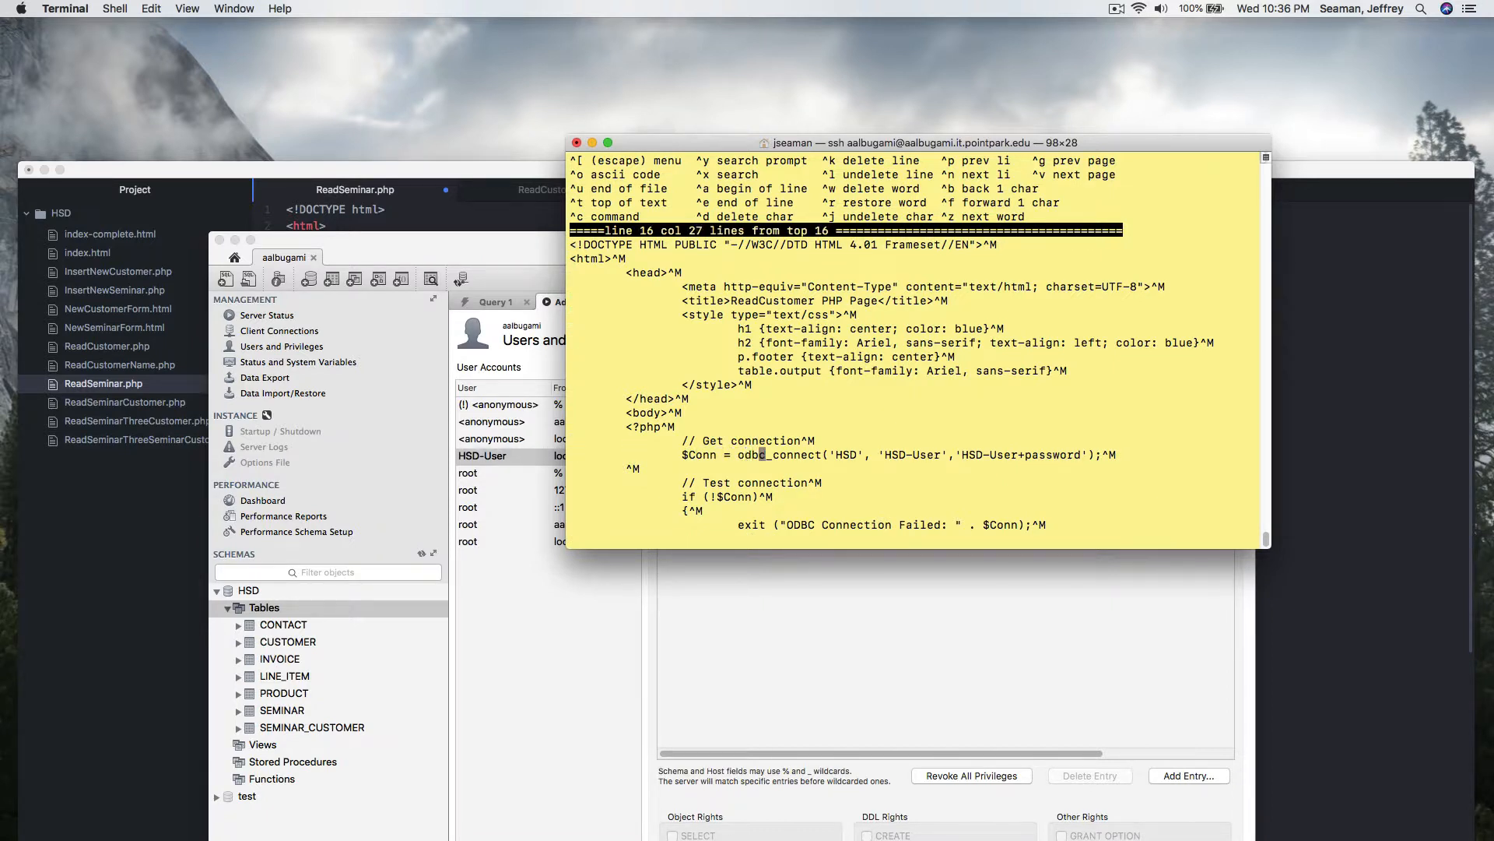
{"action": "key", "text": "Right"}
{"action": "key", "text": "Right"}
{"action": "key", "text": "Right"}
{"action": "key", "text": "Right"}
{"action": "key", "text": "Right"}
{"action": "key", "text": "Right"}
{"action": "key", "text": "Right"}
{"action": "key", "text": "Right"}
{"action": "key", "text": "Right"}
{"action": "key", "text": "Right"}
{"action": "key", "text": "Right"}
{"action": "key", "text": "Right"}
{"action": "key", "text": "Right"}
{"action": "key", "text": "Right"}
{"action": "key", "text": "Right"}
{"action": "key", "text": "Right"}
{"action": "key", "text": "Right"}
{"action": "key", "text": "Right"}
{"action": "key", "text": "Right"}
{"action": "key", "text": "Right"}
{"action": "key", "text": "Right"}
{"action": "key", "text": "Right"}
{"action": "key", "text": "Right"}
{"action": "key", "text": "Right"}
{"action": "key", "text": "Right"}
{"action": "key", "text": "Right"}
{"action": "key", "text": "Right"}
{"action": "key", "text": "Right"}
{"action": "key", "text": "Right"}
{"action": "key", "text": "Right"}
{"action": "key", "text": "Right"}
{"action": "key", "text": "Right"}
{"action": "key", "text": "Right"}
{"action": "key", "text": "Right"}
{"action": "key", "text": "Right"}
{"action": "key", "text": "Right"}
{"action": "key", "text": "Right"}
{"action": "key", "text": "Right"}
{"action": "key", "text": "Right"}
{"action": "key", "text": "Right"}
{"action": "key", "text": "Right"}
{"action": "key", "text": "Right"}
{"action": "key", "text": "BackSpace"}
{"action": "key", "text": "BackSpace"}
{"action": "key", "text": "BackSpace"}
{"action": "key", "text": "BackSpace"}
{"action": "key", "text": "BackSpace"}
{"action": "key", "text": "BackSpace"}
{"action": "key", "text": "BackSpace"}
{"action": "key", "text": "BackSpace"}
{"action": "key", "text": "BackSpace"}
{"action": "key", "text": "BackSpace"}
{"action": "key", "text": "BackSpace"}
{"action": "key", "text": "BackSpace"}
{"action": "key", "text": "BackSpace"}
{"action": "key", "text": "BackSpace"}
{"action": "key", "text": "BackSpace"}
{"action": "key", "text": "BackSpace"}
{"action": "key", "text": "BackSpace"}
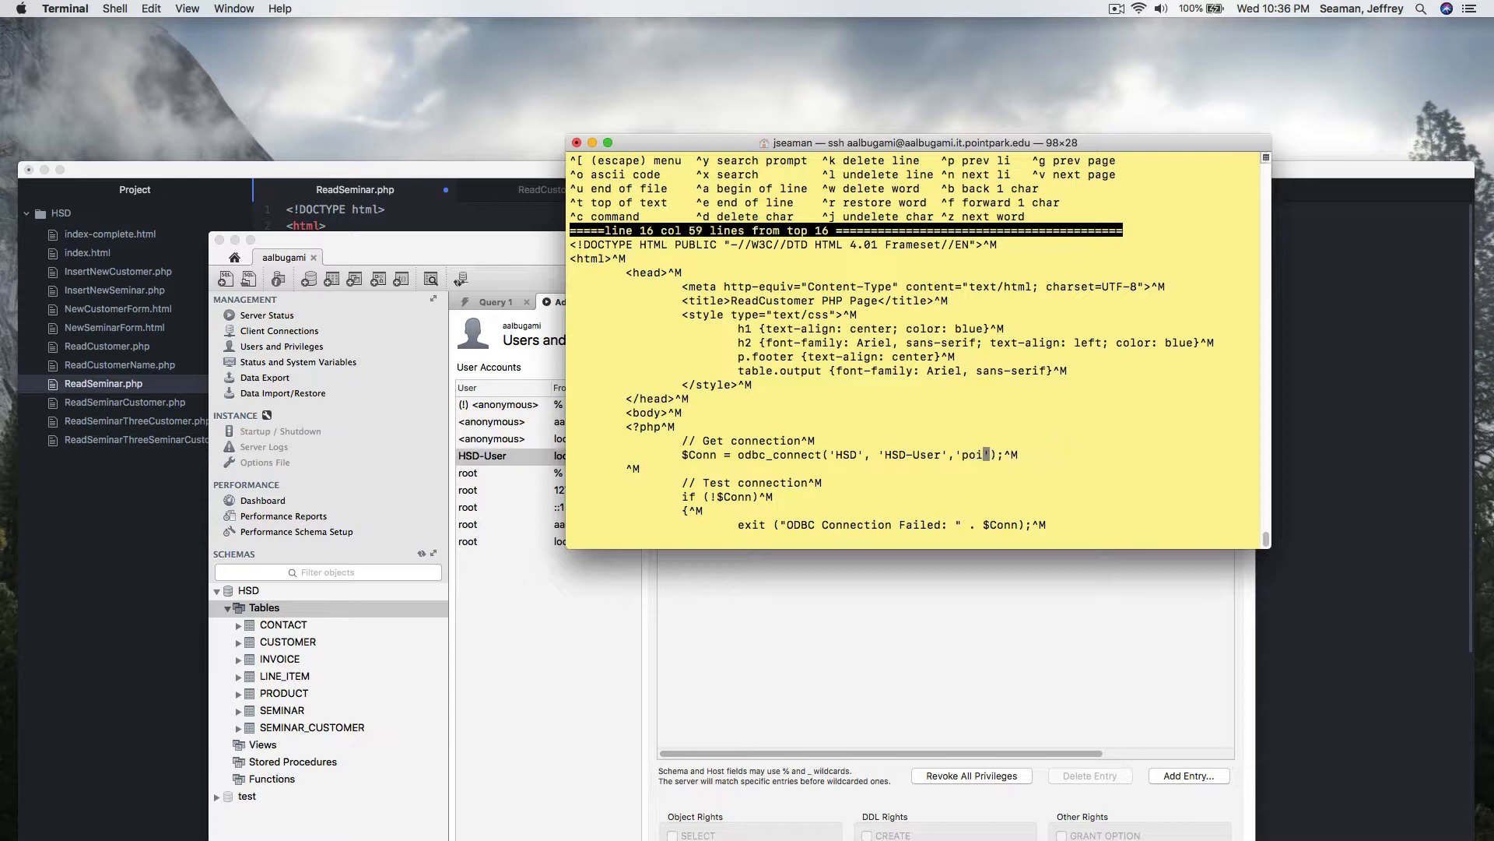
{"action": "key", "text": "Escape"}
{"action": "key", "text": "a"}
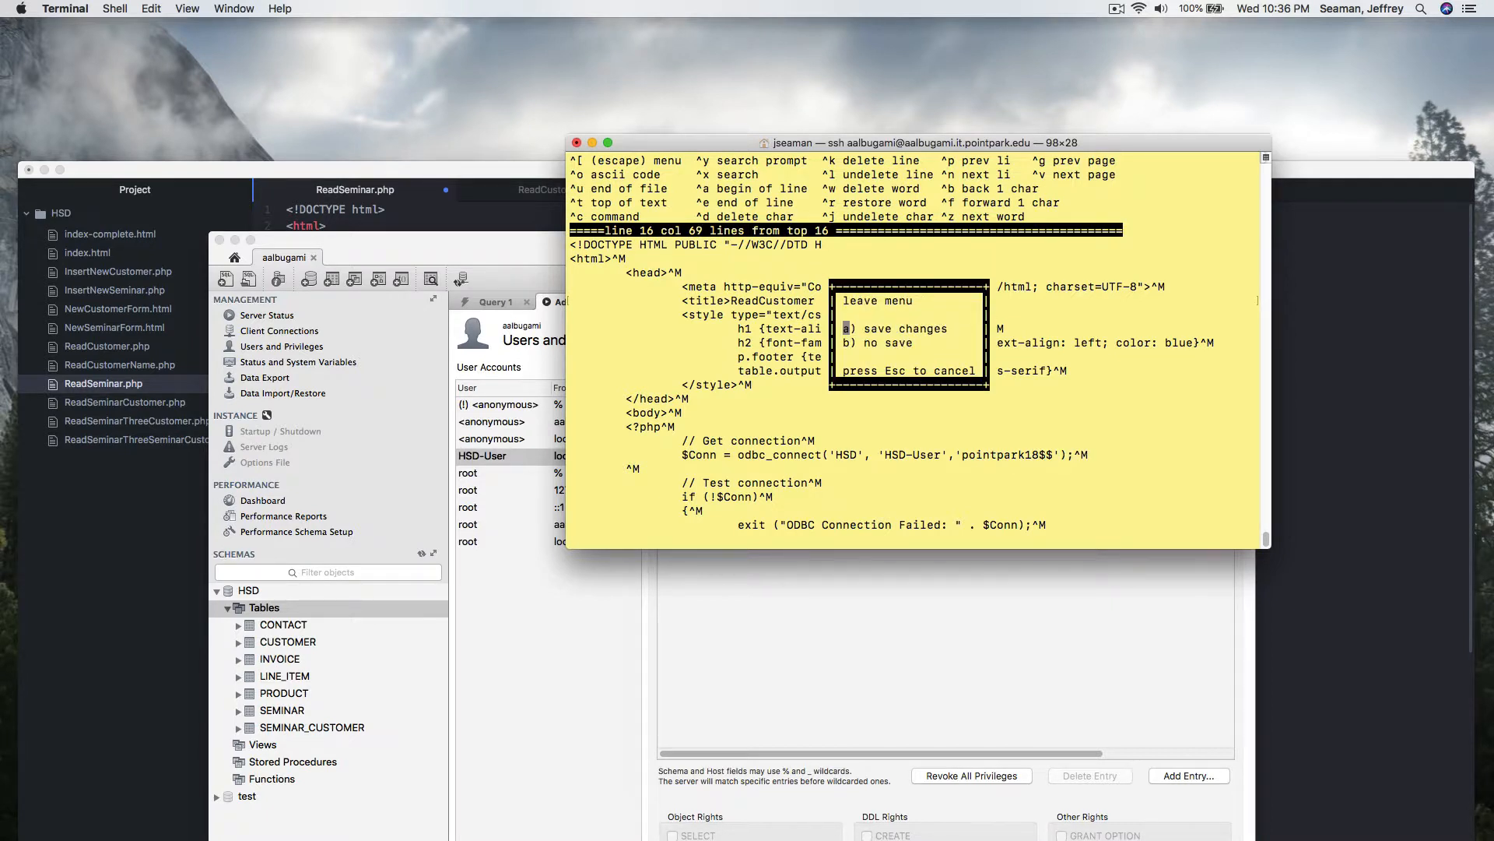
{"action": "key", "text": "a"}
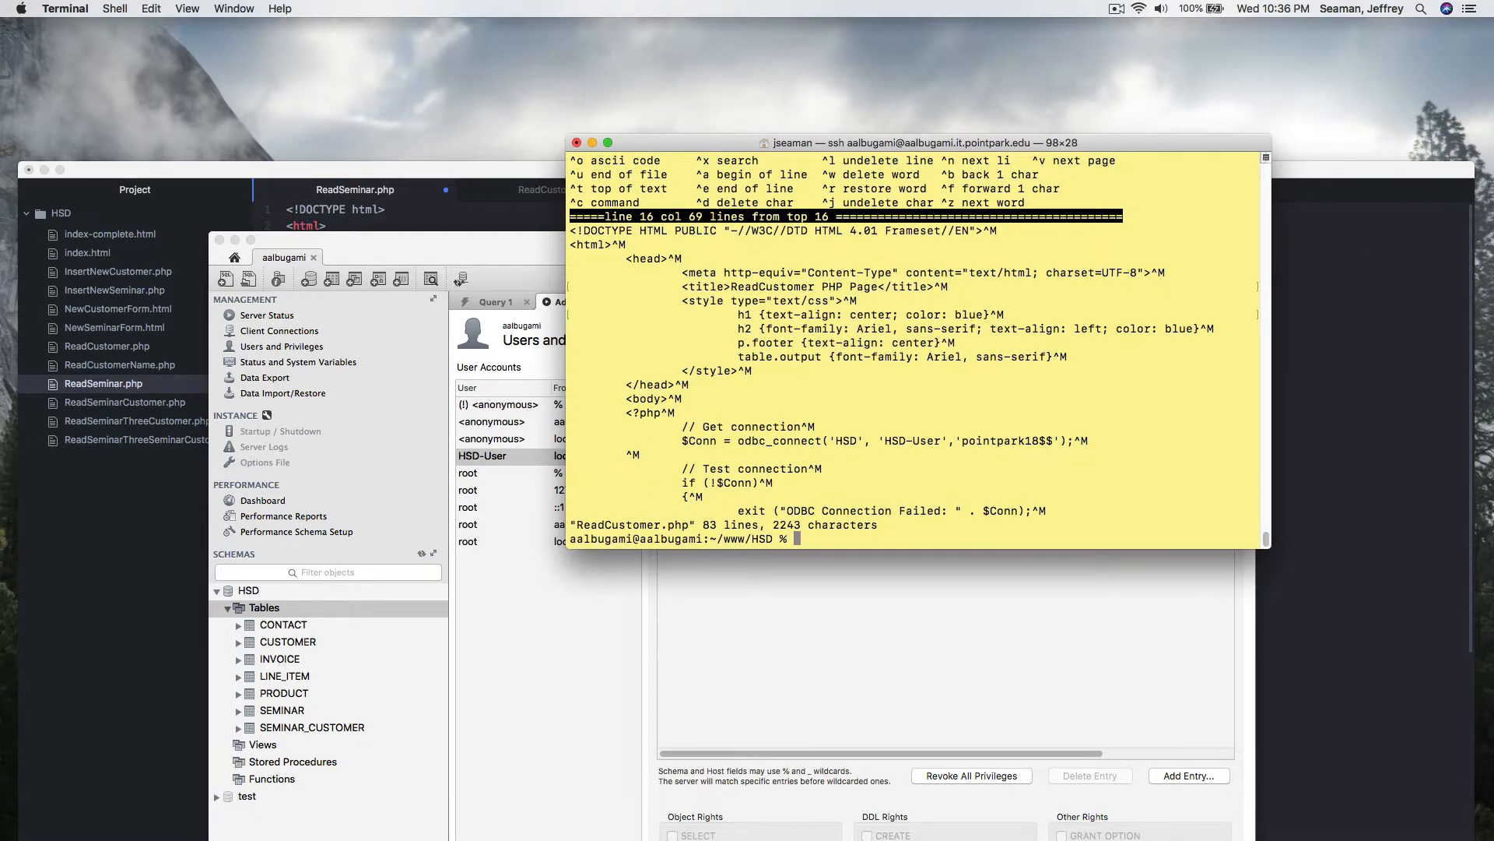
Go back to the HSD home page and open the 13-row CUSTOMER table page.
{"action": "left_click_drag", "start_coordinate": [1091, 83], "coordinate": [554, 33]}
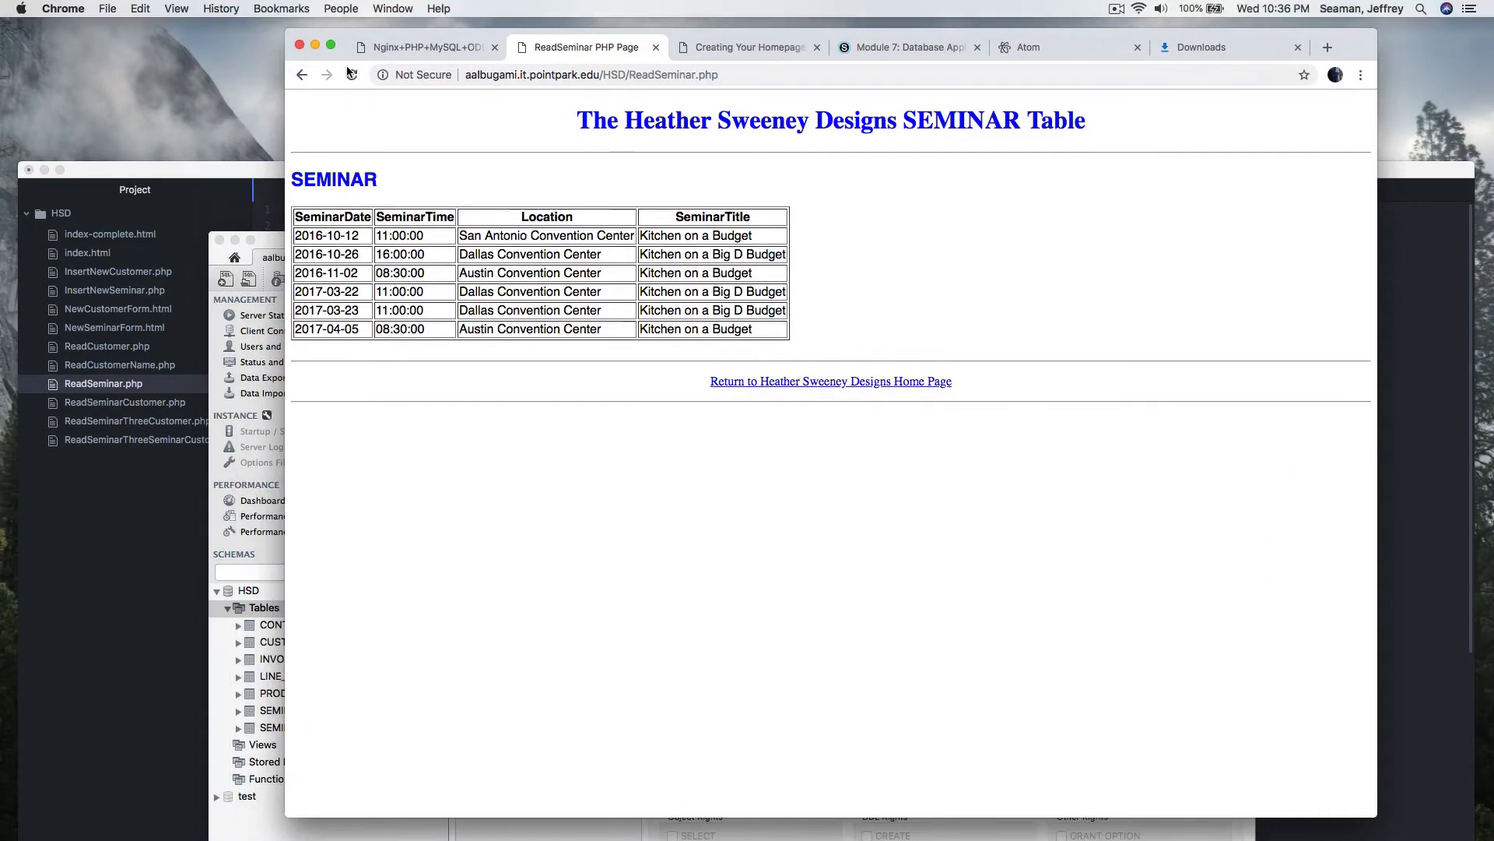
{"action": "left_click", "coordinate": [303, 76]}
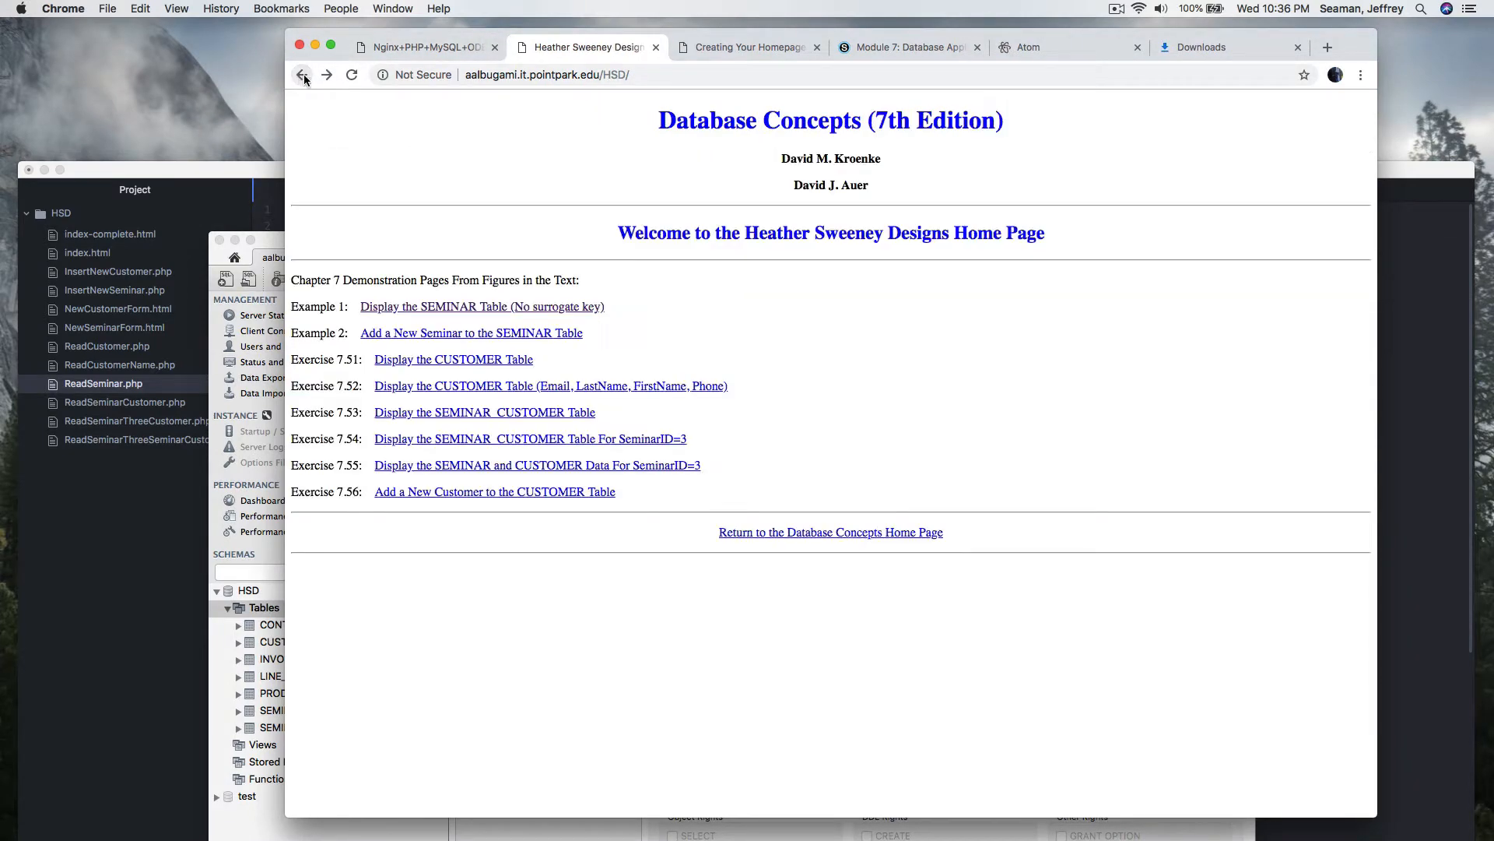
{"action": "left_click", "coordinate": [489, 360]}
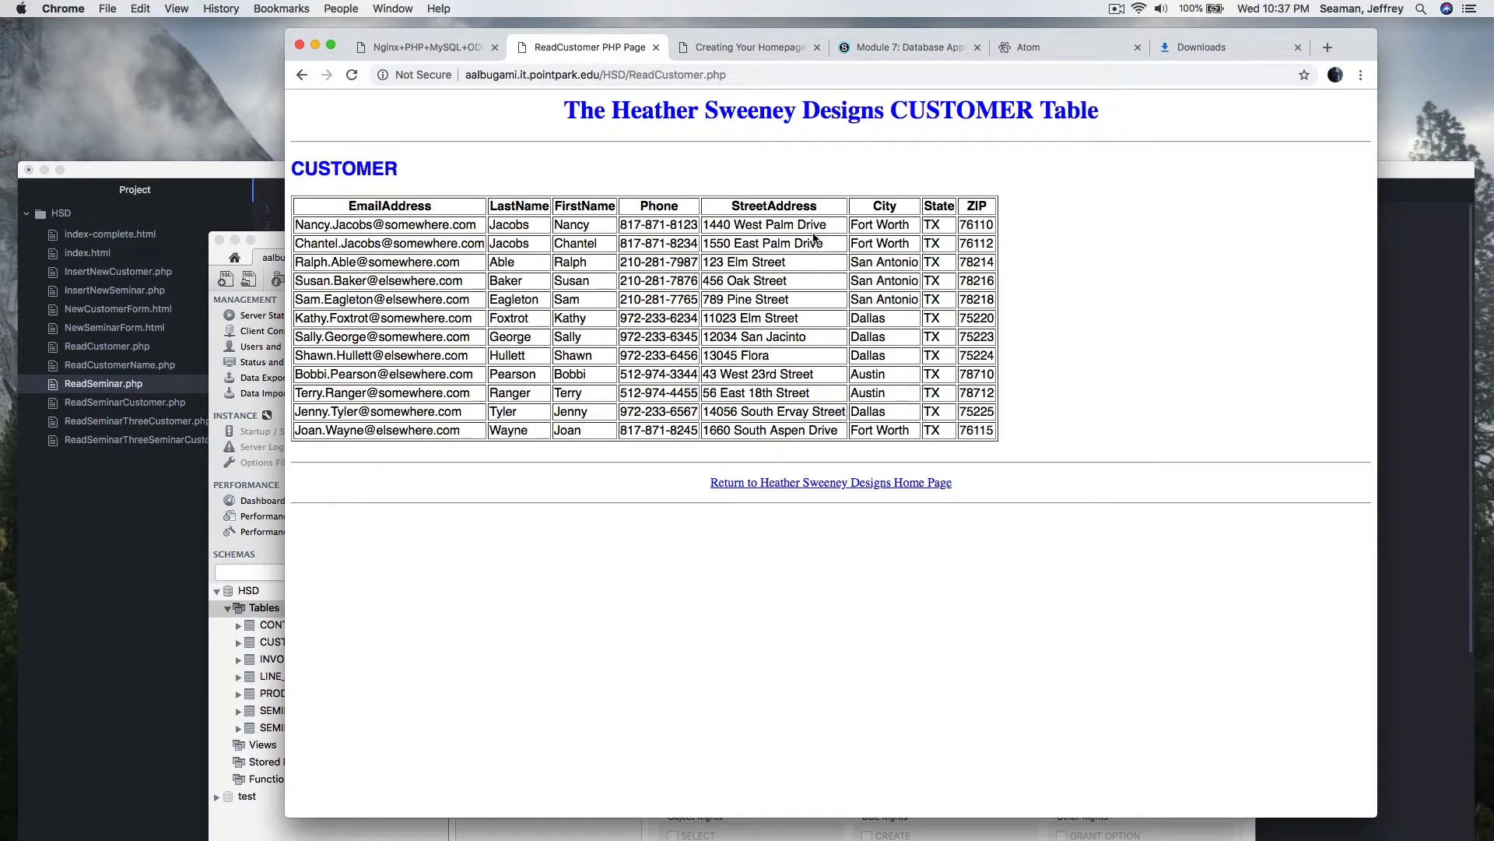
{"action": "left_click_drag", "start_coordinate": [472, 37], "coordinate": [1493, 86]}
{"action": "left_click", "coordinate": [931, 361]}
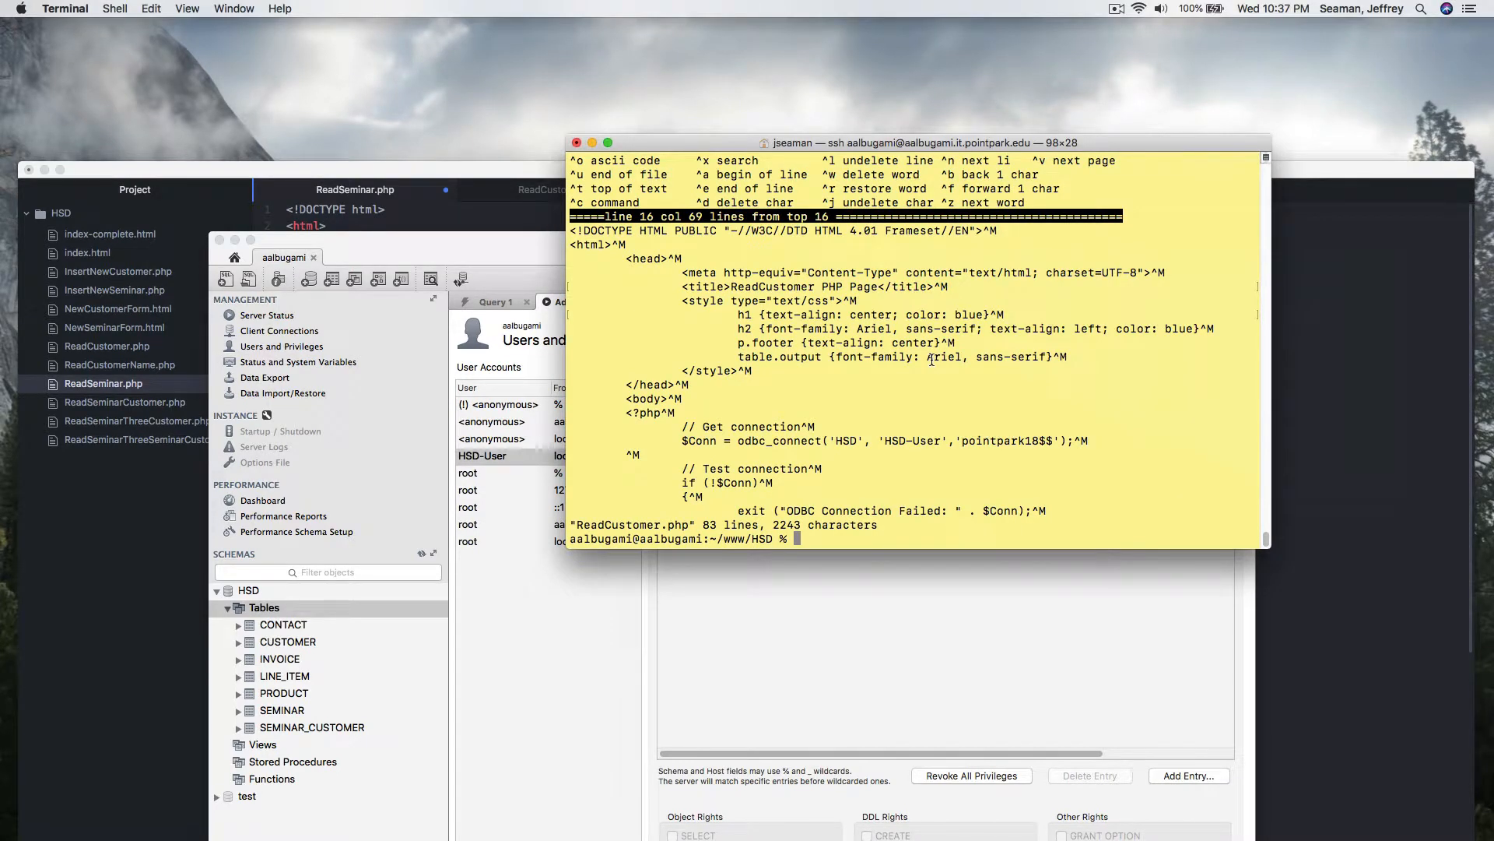
Append WHERE City = 'Fort Worth' to the SELECT on line 24 of ReadCustomer.php and save.
{"action": "key", "text": "Up"}
{"action": "key", "text": "Return"}
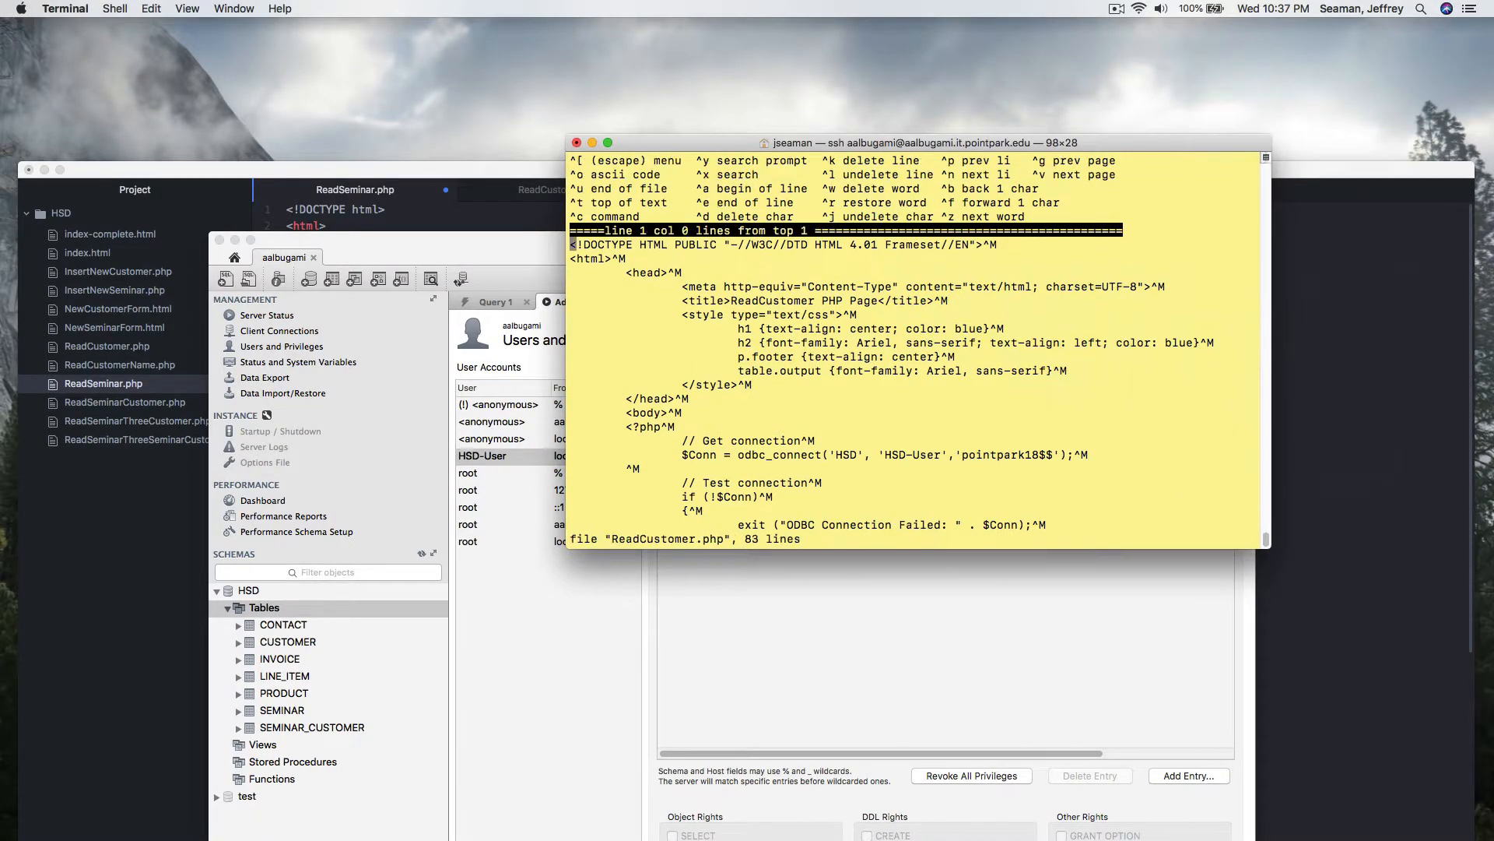
{"action": "key", "text": "Down"}
{"action": "key", "text": "Down"}
{"action": "key", "text": "Down"}
{"action": "key", "text": "Down"}
{"action": "key", "text": "Down"}
{"action": "key", "text": "Down"}
{"action": "key", "text": "Down"}
{"action": "key", "text": "Down"}
{"action": "key", "text": "Down"}
{"action": "key", "text": "Down"}
{"action": "key", "text": "Down"}
{"action": "key", "text": "Down"}
{"action": "key", "text": "Down"}
{"action": "key", "text": "Down"}
{"action": "key", "text": "Down"}
{"action": "key", "text": "Down"}
{"action": "key", "text": "Down"}
{"action": "key", "text": "Down"}
{"action": "key", "text": "Down"}
{"action": "key", "text": "Down"}
{"action": "key", "text": "Down"}
{"action": "key", "text": "Down"}
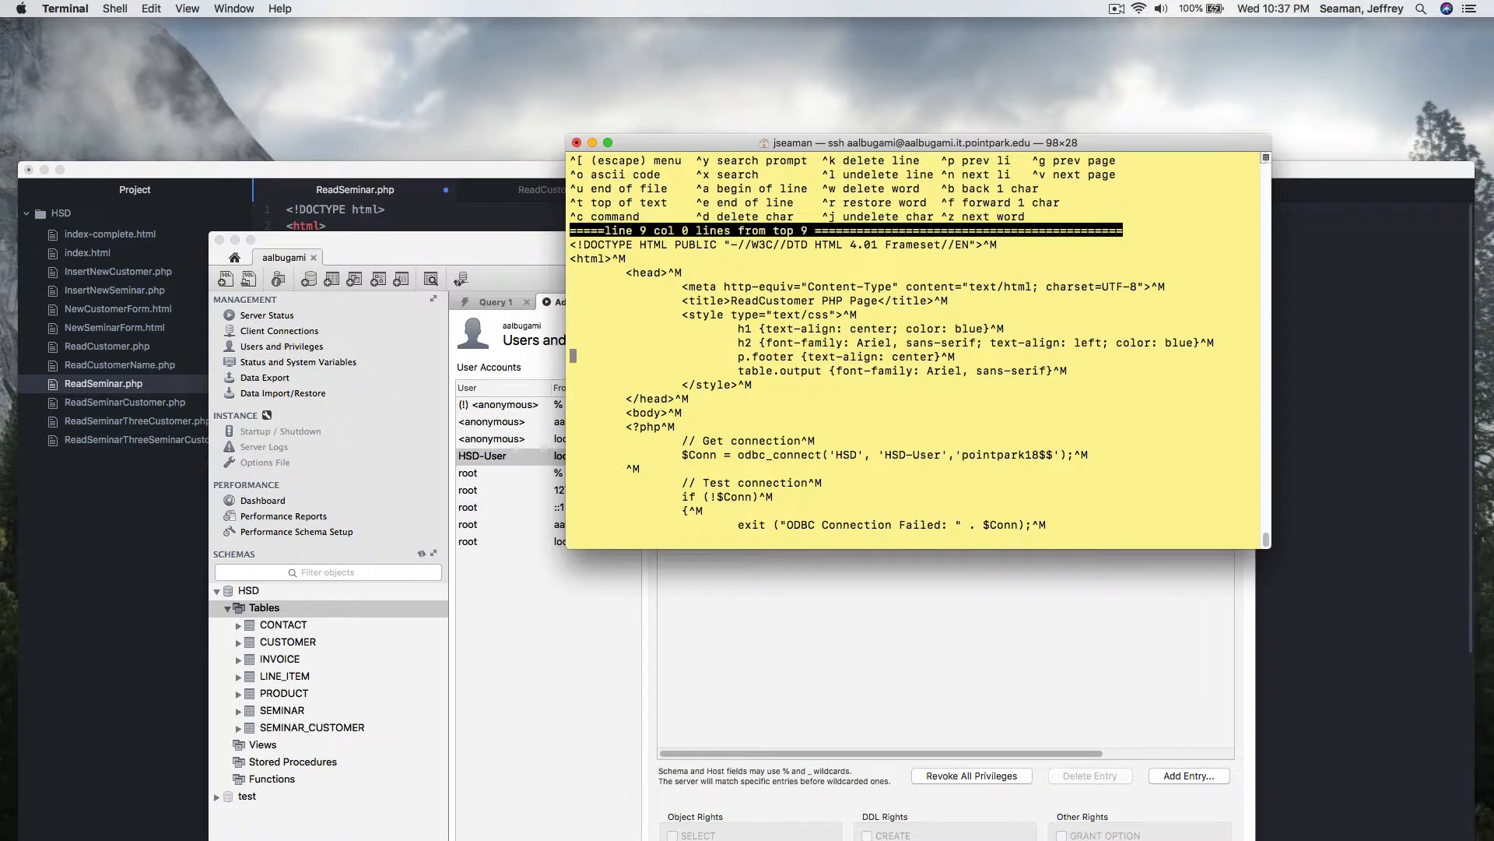
{"action": "key", "text": "Down"}
{"action": "key", "text": "Down"}
{"action": "key", "text": "Down"}
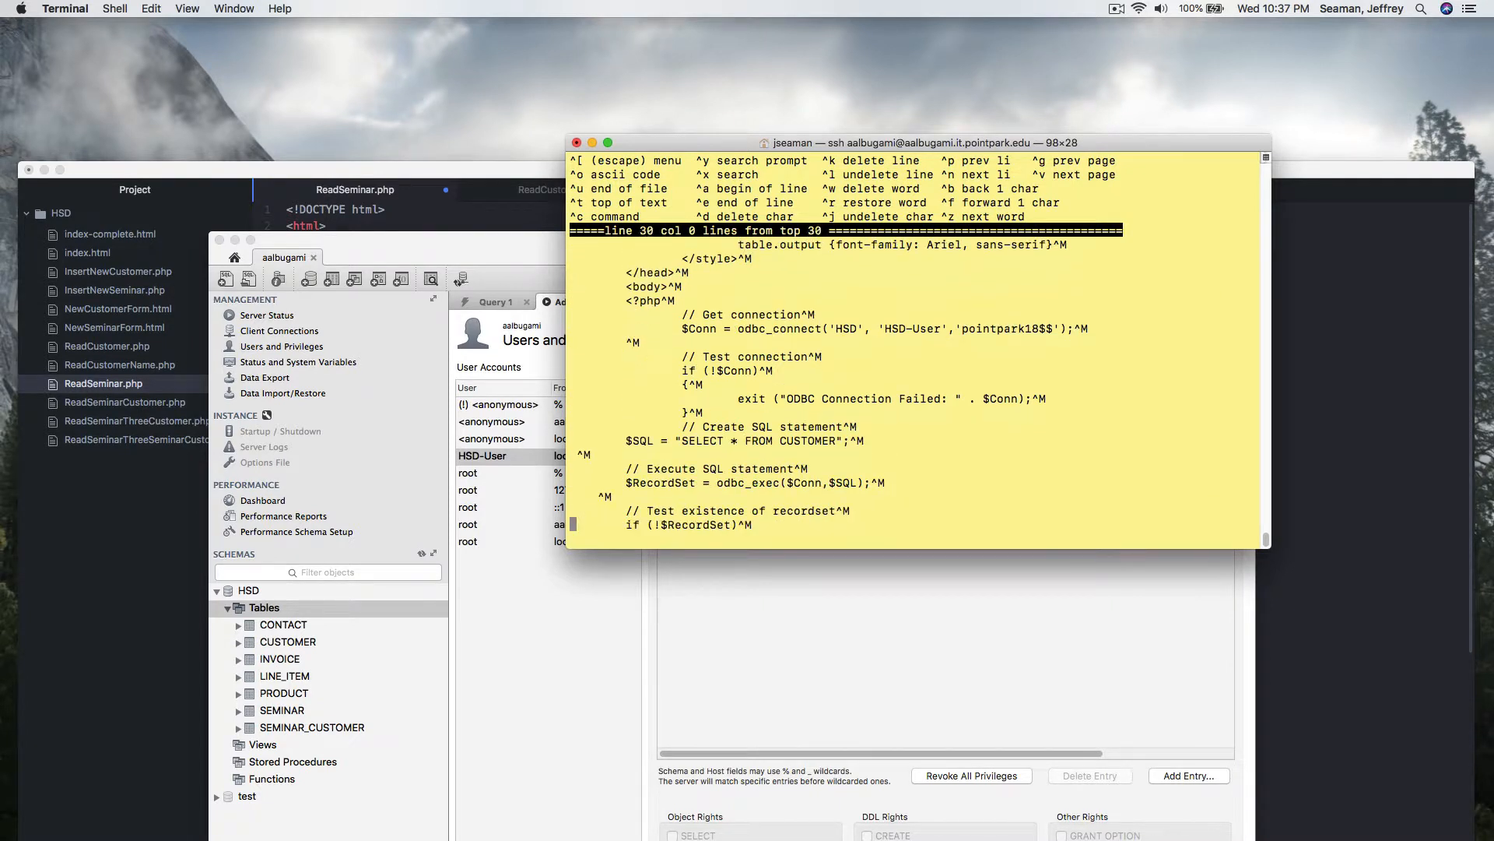
{"action": "key", "text": "Up"}
{"action": "key", "text": "Up"}
{"action": "key", "text": "Up"}
{"action": "key", "text": "Up"}
{"action": "key", "text": "Up"}
{"action": "key", "text": "Up"}
{"action": "key", "text": "Right"}
{"action": "key", "text": "Right"}
{"action": "key", "text": "Right"}
{"action": "key", "text": "Right"}
{"action": "key", "text": "Right"}
{"action": "key", "text": "Right"}
{"action": "key", "text": "Right"}
{"action": "key", "text": "Right"}
{"action": "key", "text": "Right"}
{"action": "key", "text": "Right"}
{"action": "key", "text": "Right"}
{"action": "key", "text": "Right"}
{"action": "key", "text": "Right"}
{"action": "key", "text": "Right"}
{"action": "key", "text": "Right"}
{"action": "key", "text": "Right"}
{"action": "key", "text": "Right"}
{"action": "key", "text": "Right"}
{"action": "key", "text": "Right"}
{"action": "key", "text": "Right"}
{"action": "key", "text": "Right"}
{"action": "key", "text": "Right"}
{"action": "key", "text": "Right"}
{"action": "key", "text": "Right"}
{"action": "key", "text": "Right"}
{"action": "key", "text": "Right"}
{"action": "key", "text": "Right"}
{"action": "key", "text": "Right"}
{"action": "key", "text": "Right"}
{"action": "key", "text": "Right"}
{"action": "key", "text": "Right"}
{"action": "key", "text": "Right"}
{"action": "key", "text": "Right"}
{"action": "key", "text": "Right"}
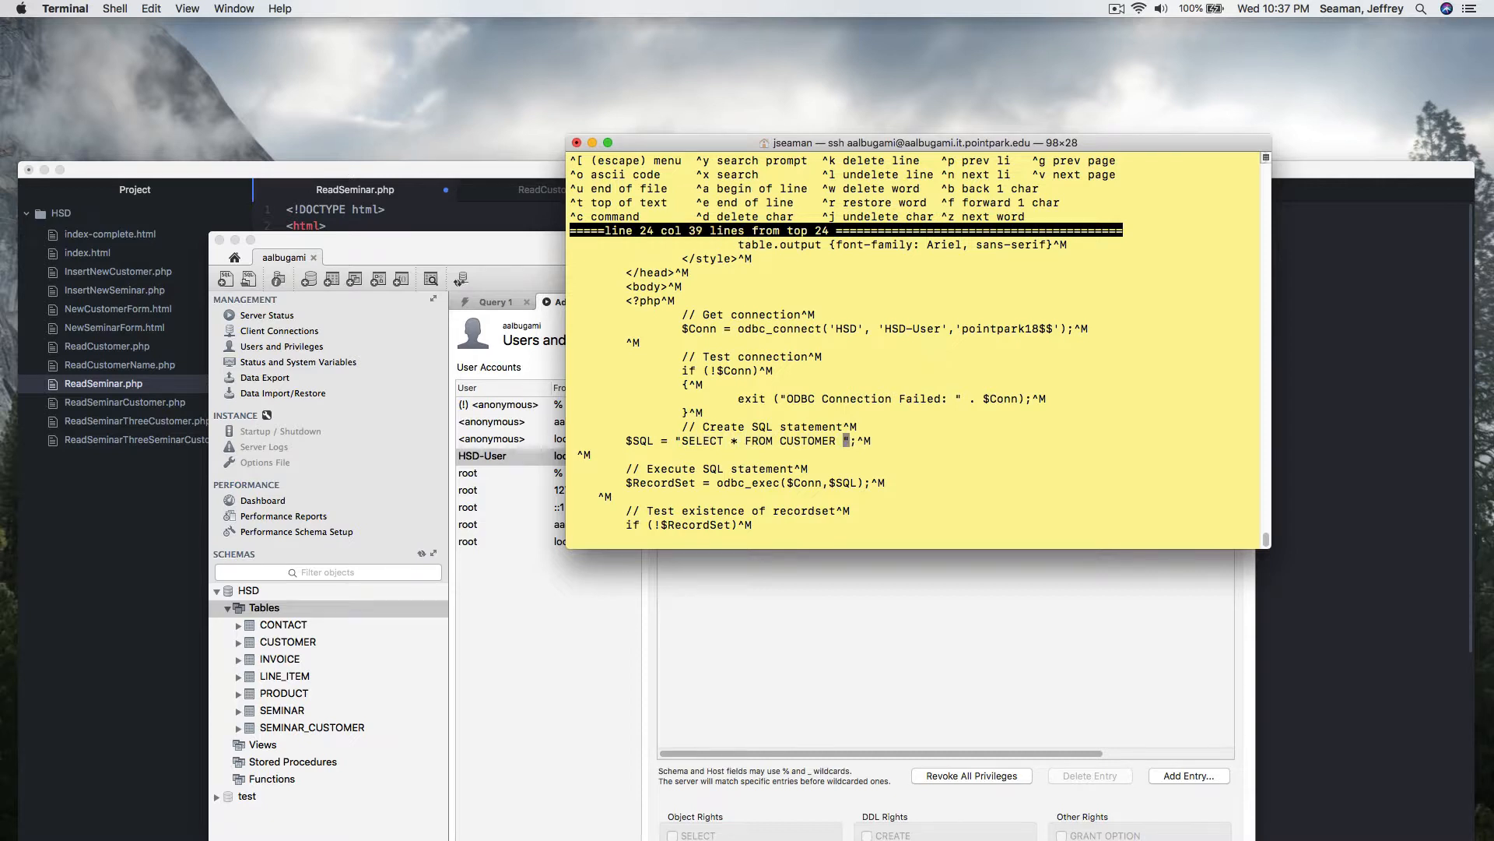
{"action": "type", "text": "WHERE City = '"}
{"action": "type", "text": "Fort Worth'"}
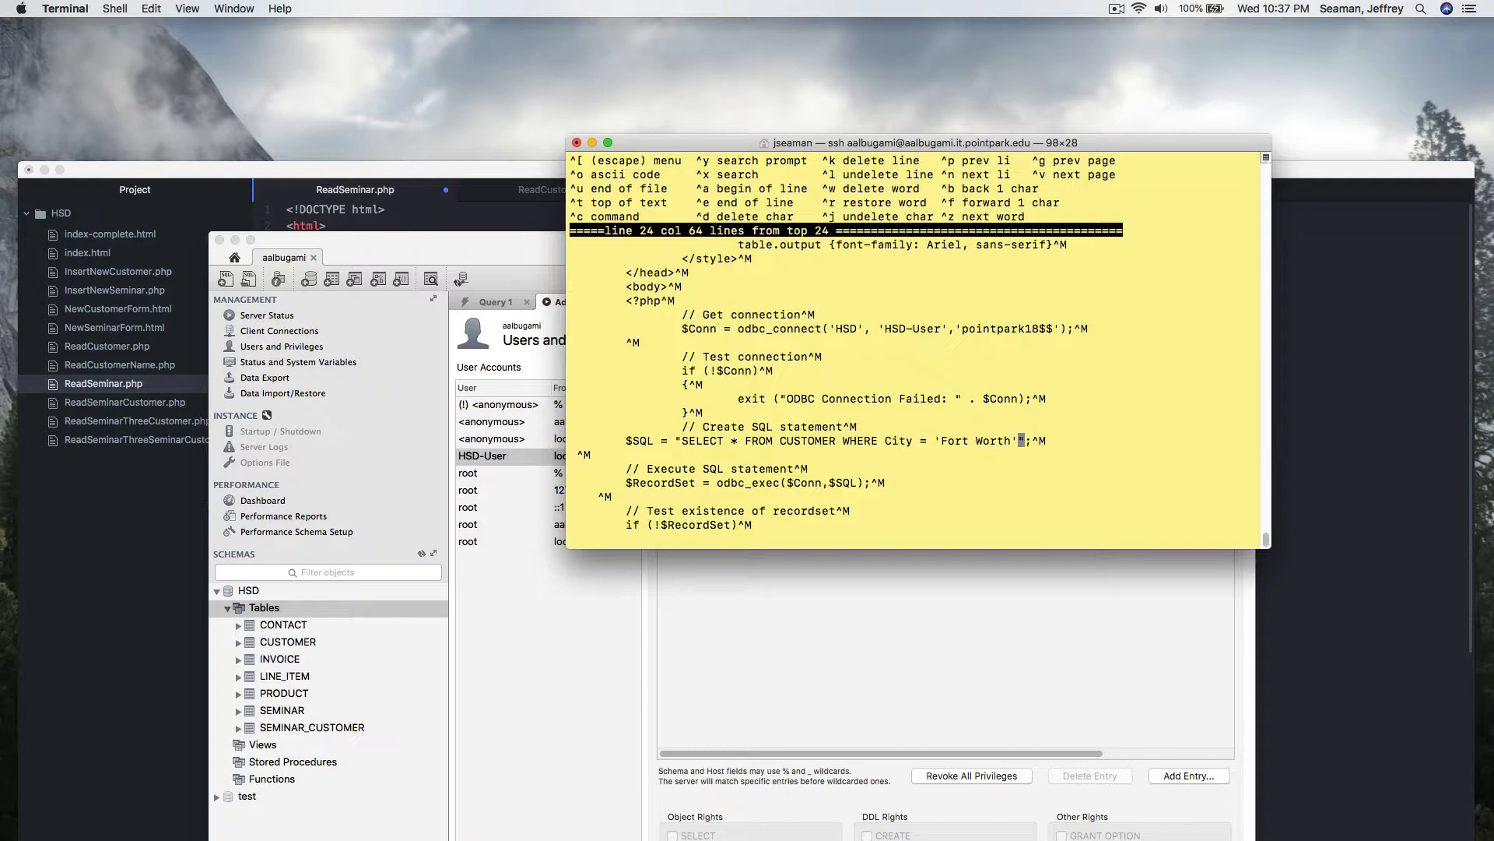
{"action": "key", "text": "Escape"}
{"action": "key", "text": "a"}
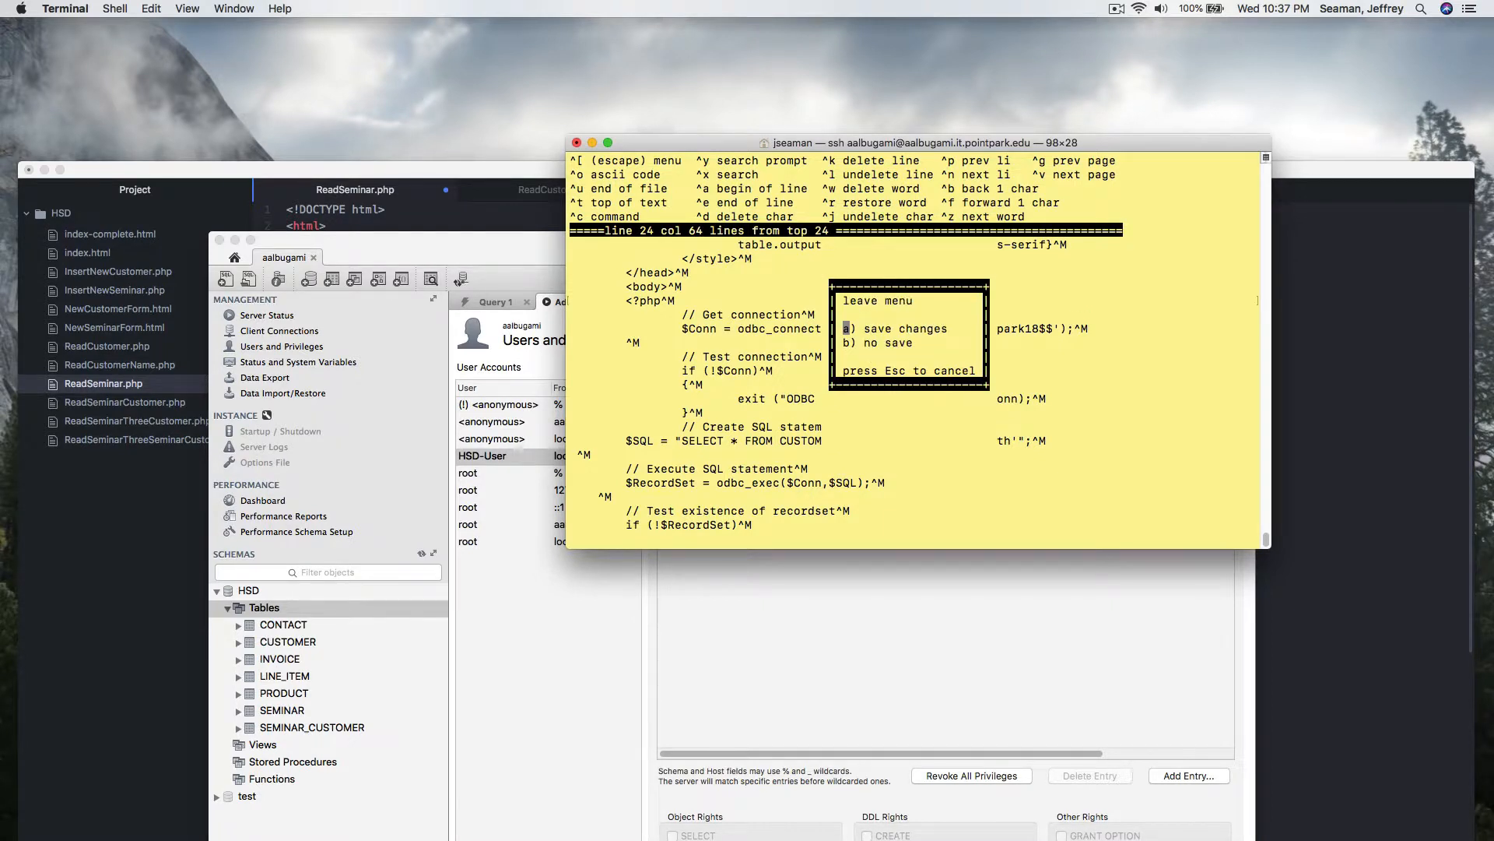
{"action": "key", "text": "a"}
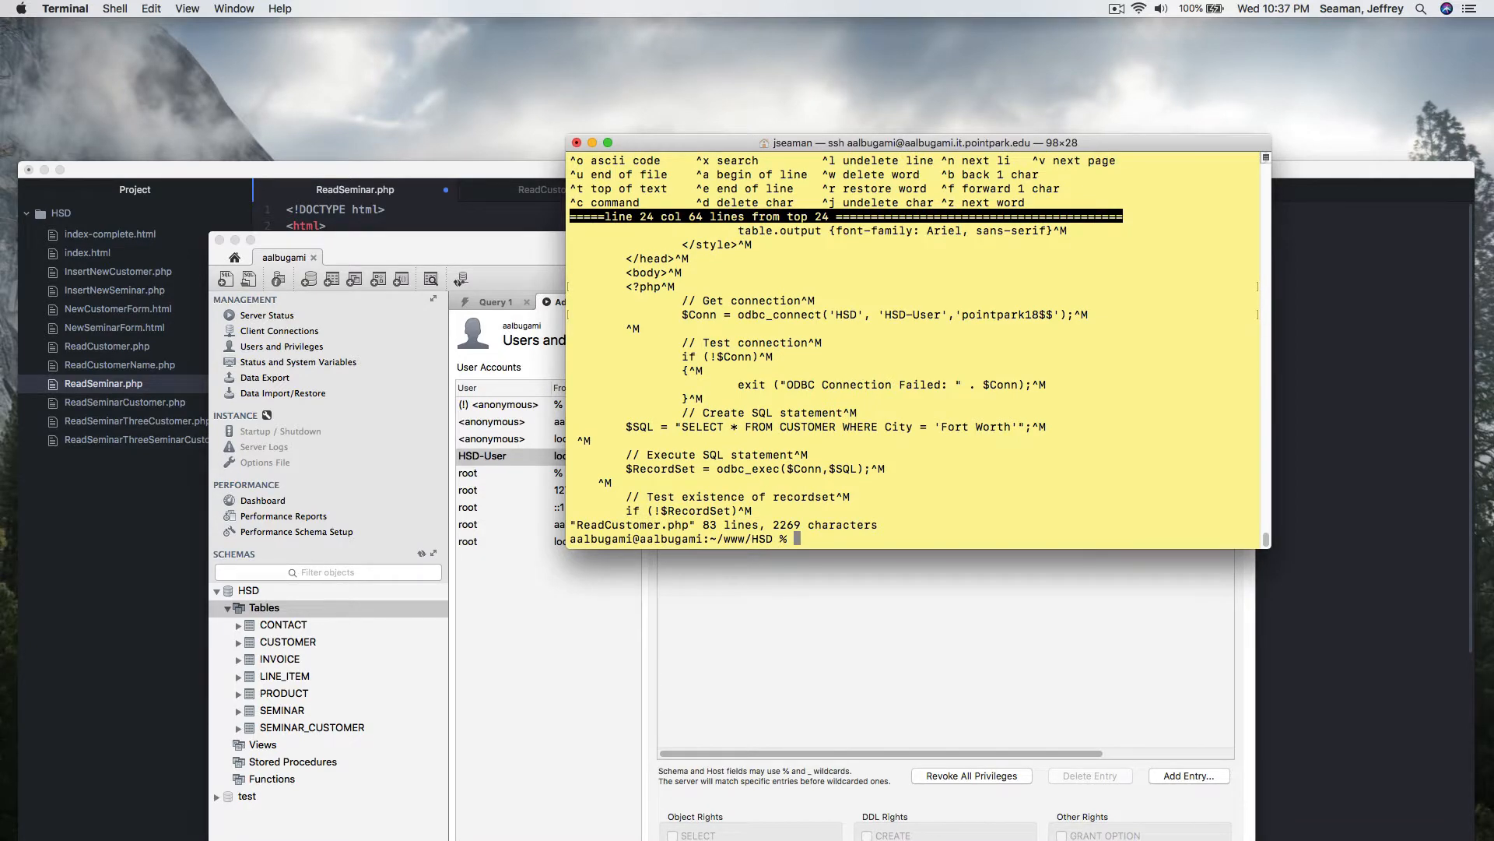
{"action": "left_click_drag", "start_coordinate": [1493, 187], "coordinate": [613, 122]}
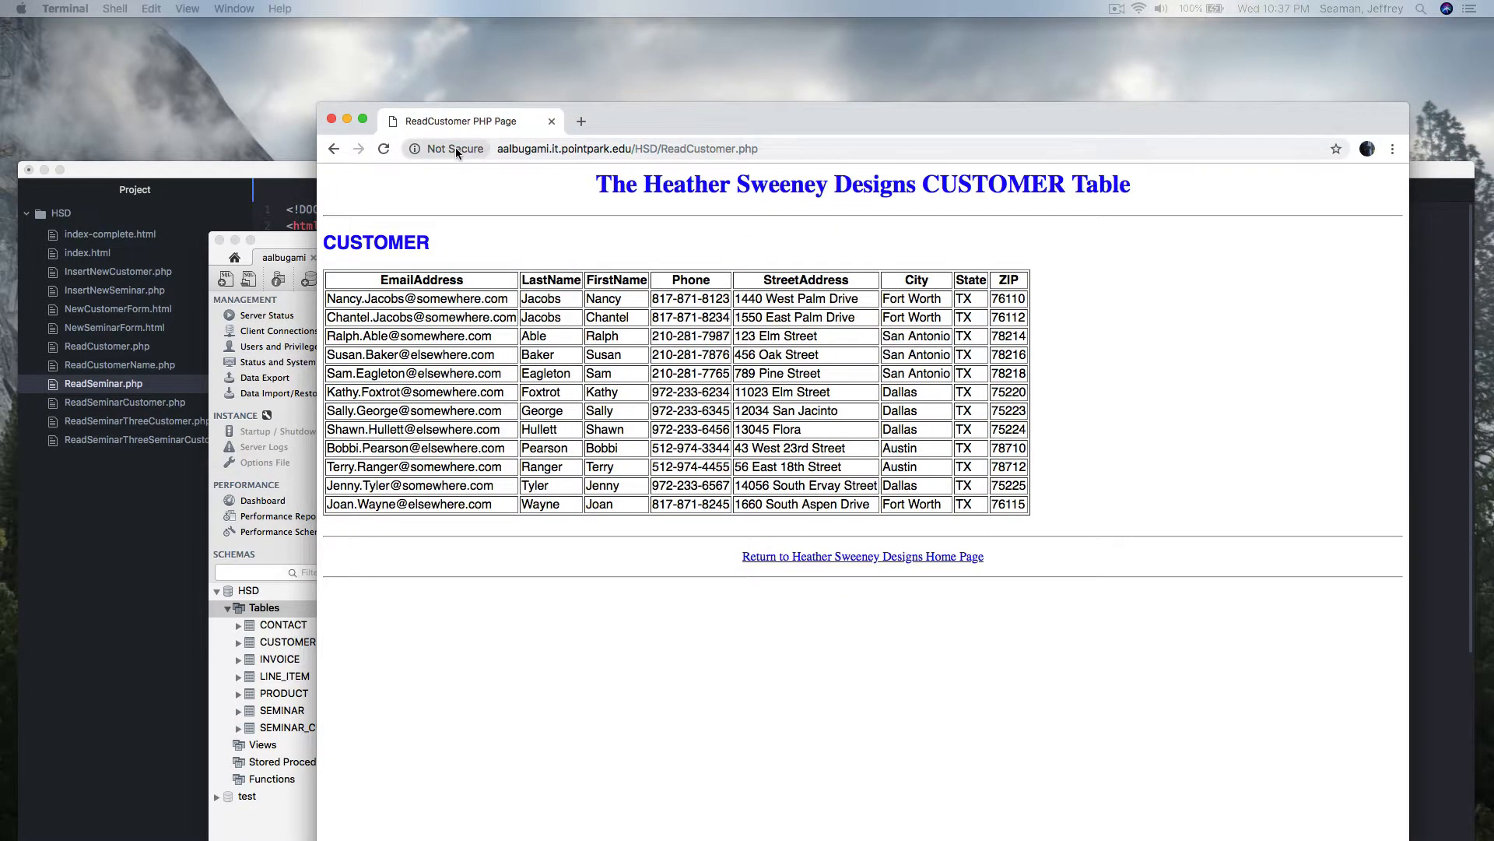
Reload ReadCustomer.php to list only the three Fort Worth customers, then bring Workbench forward.
{"action": "left_click", "coordinate": [383, 148]}
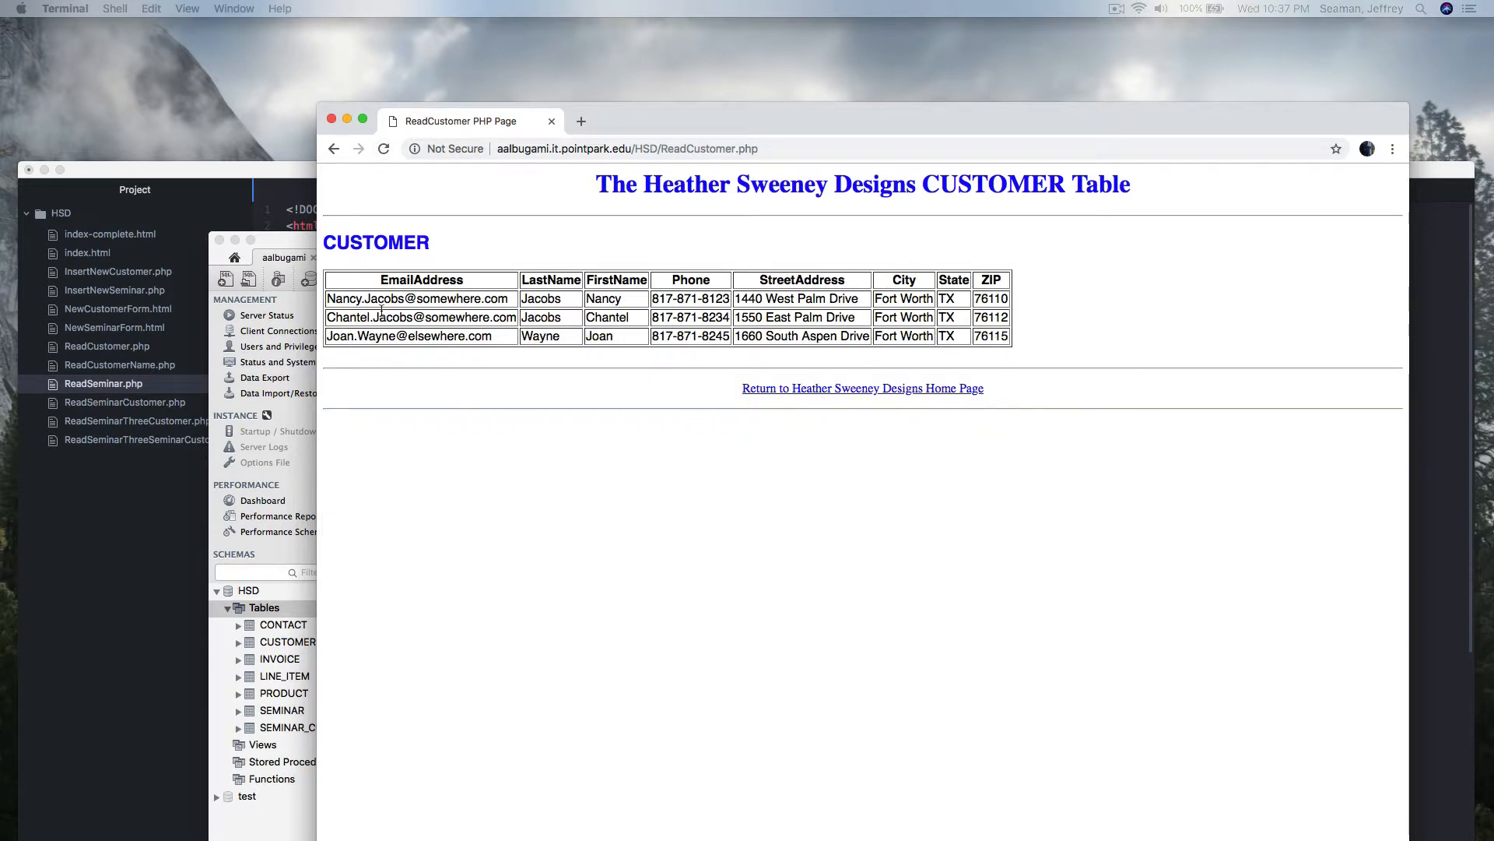
{"action": "left_click", "coordinate": [304, 244]}
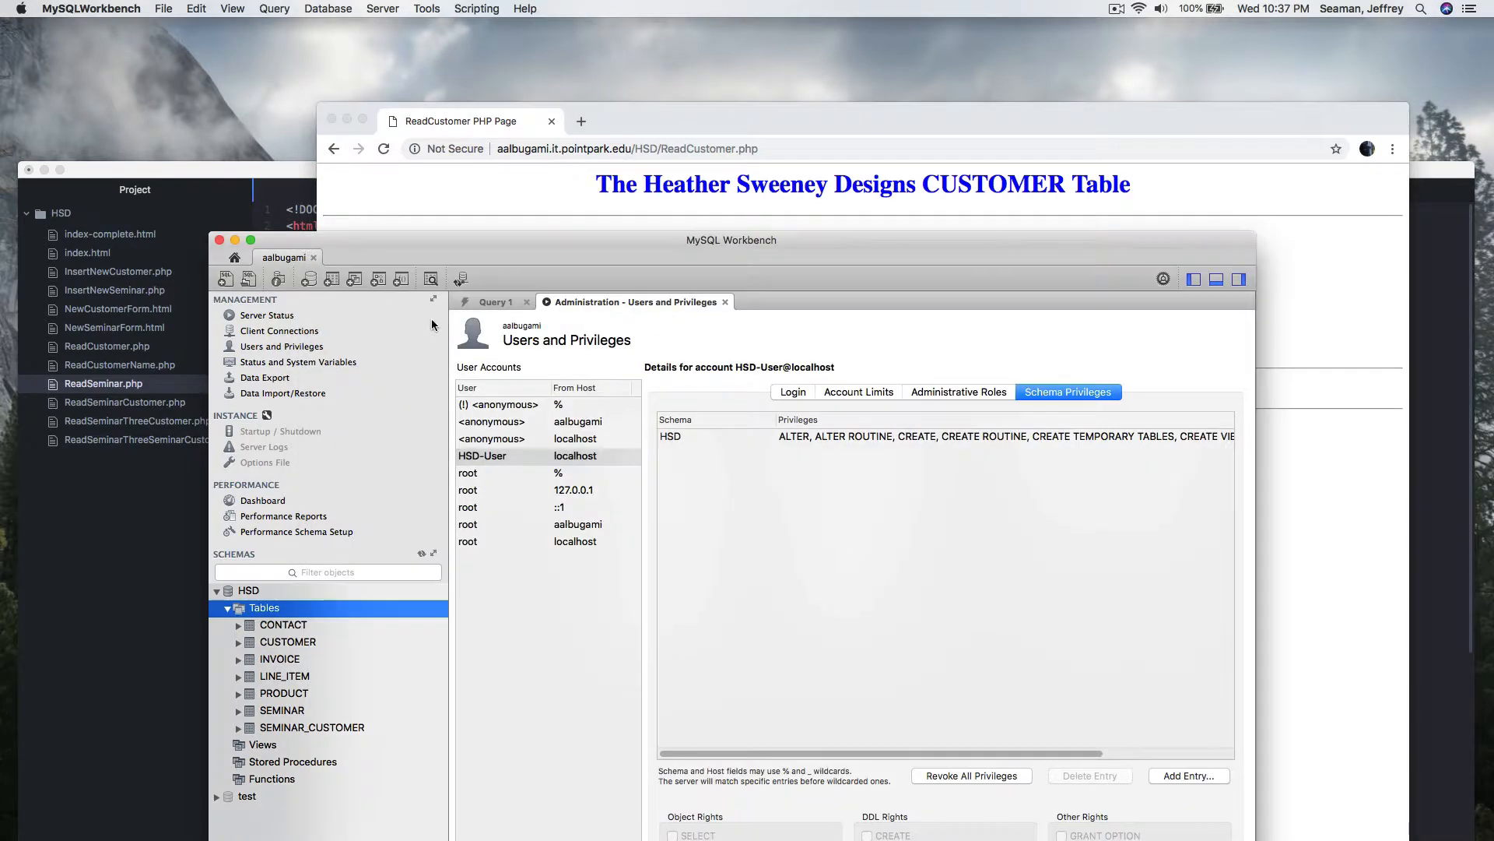
Show all 12 CUSTOMER rows via Select Rows - Limit 1000 and compare with the Fort Worth web page.
{"action": "left_click", "coordinate": [289, 642]}
{"action": "left_click", "coordinate": [238, 643]}
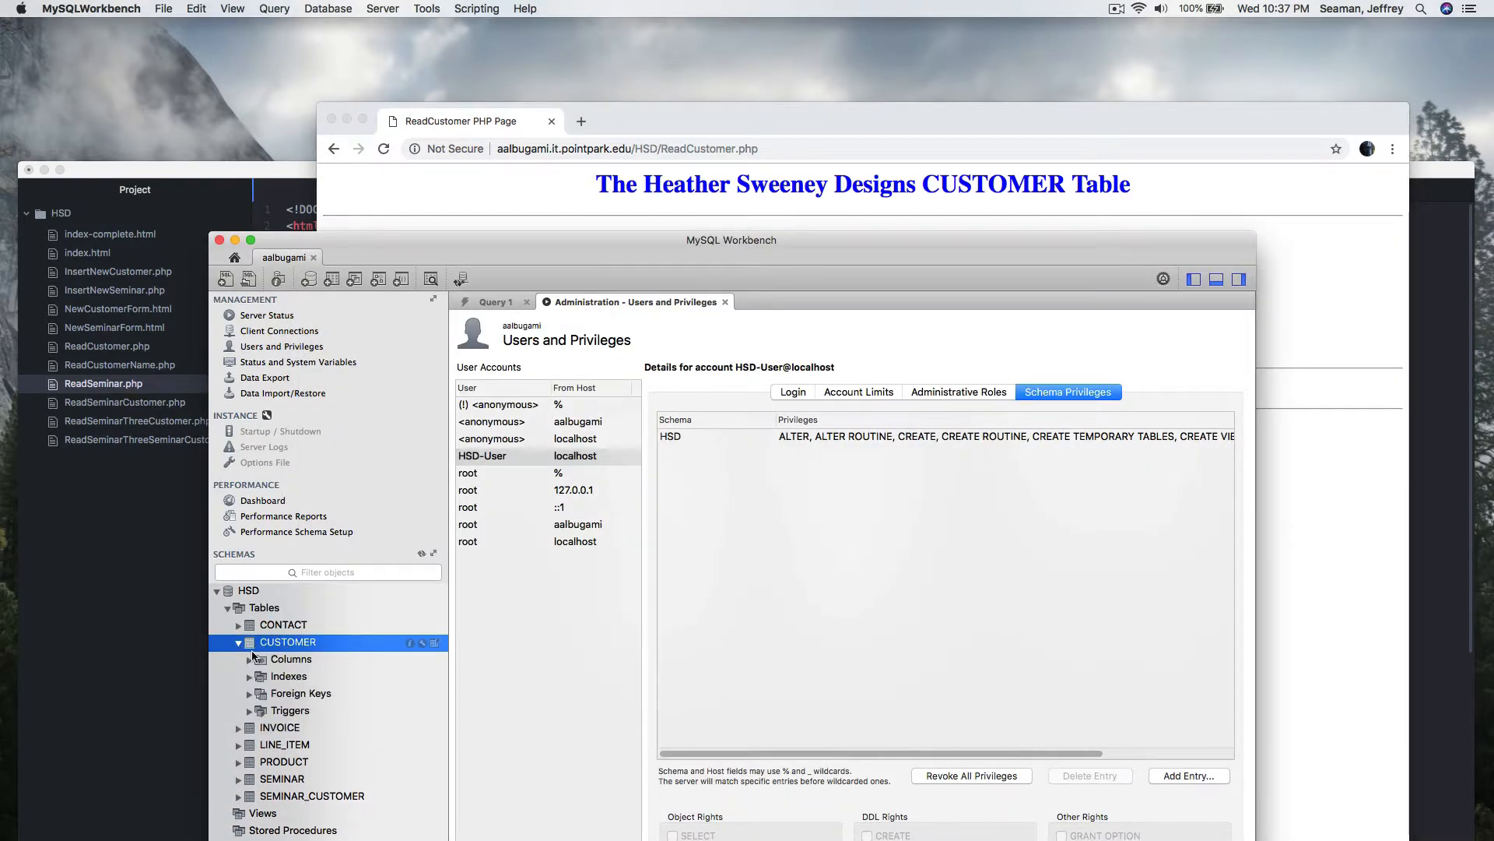
{"action": "right_click", "coordinate": [315, 644]}
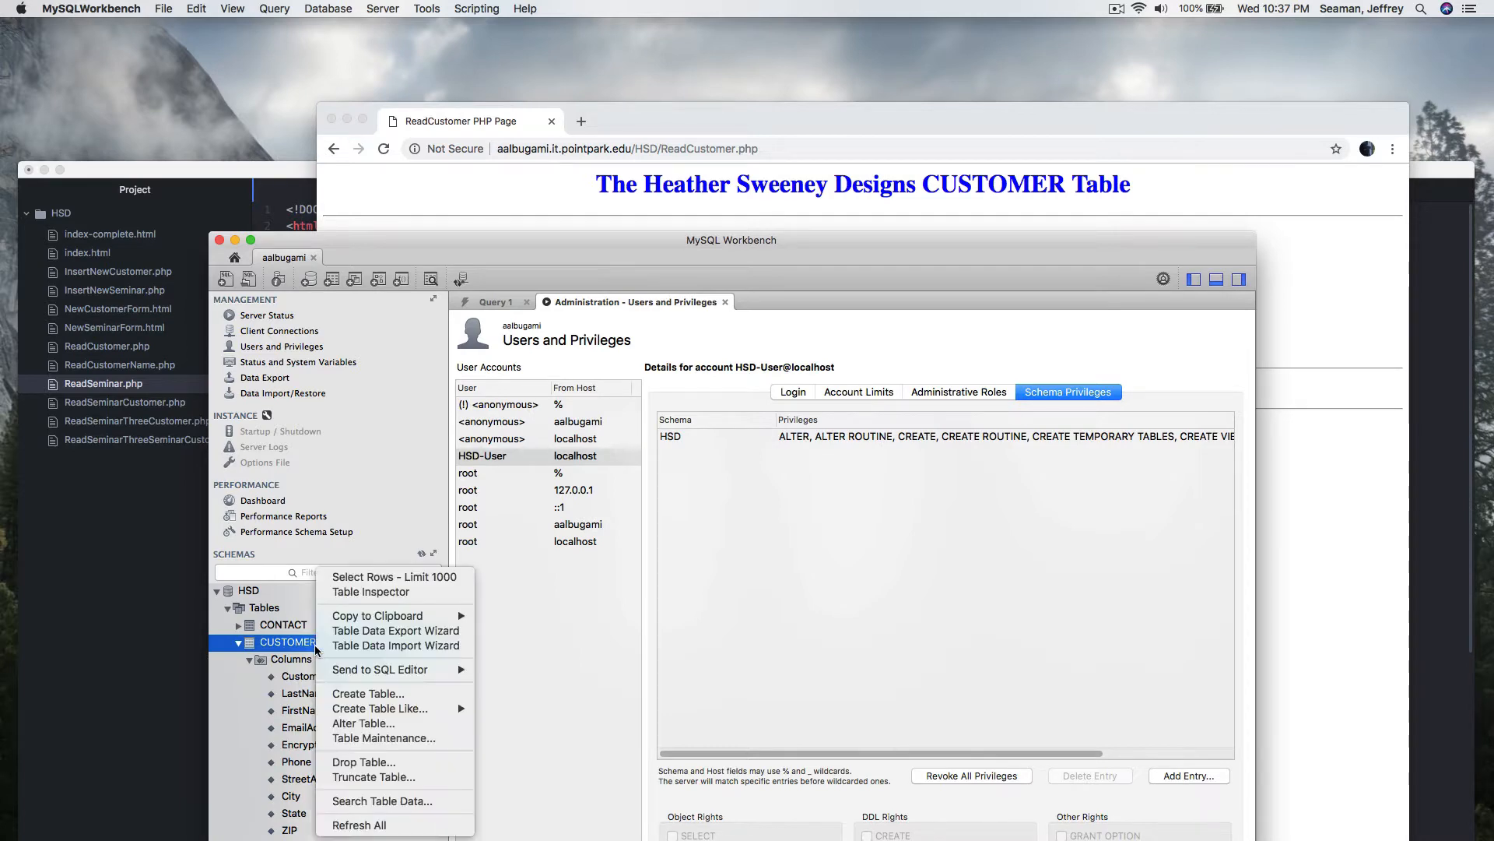
{"action": "left_click", "coordinate": [402, 579]}
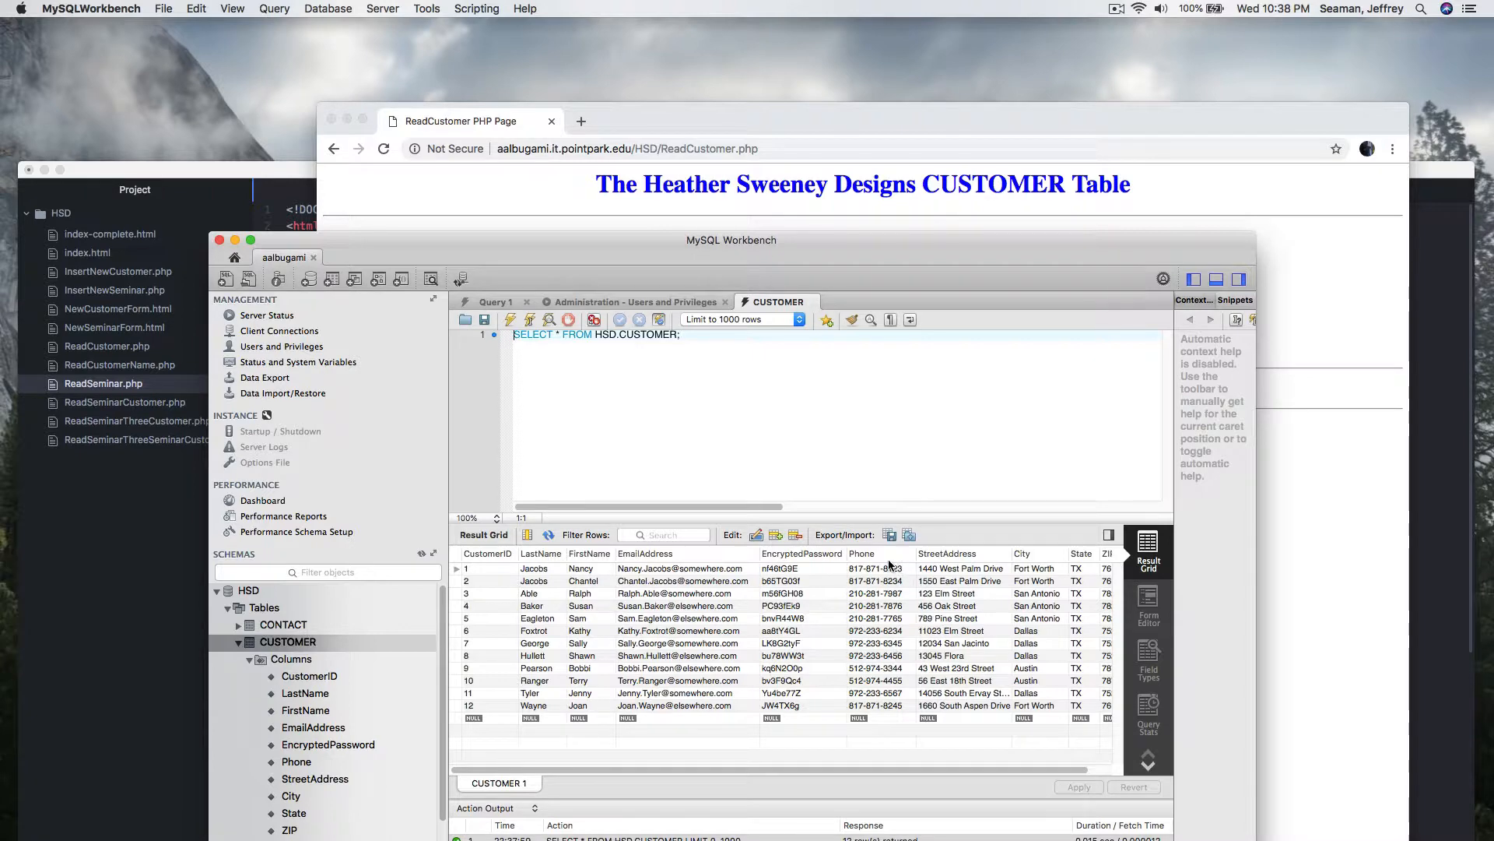
{"action": "left_click_drag", "start_coordinate": [894, 237], "coordinate": [841, 266]}
{"action": "left_click", "coordinate": [950, 594]}
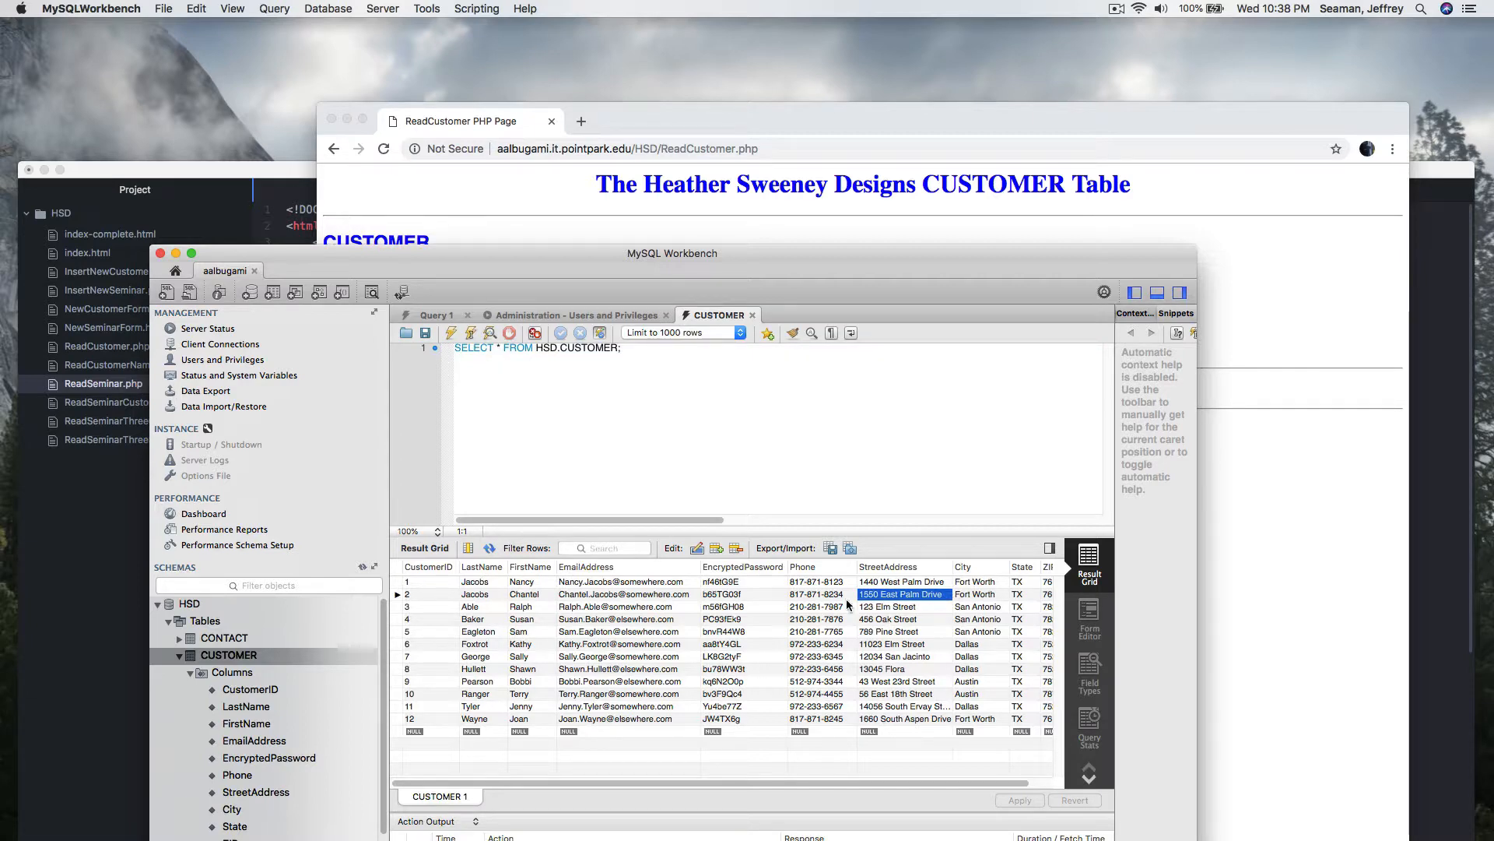
{"action": "left_click_drag", "start_coordinate": [751, 254], "coordinate": [794, 330]}
{"action": "key", "text": "Right"}
{"action": "key", "text": "Right"}
{"action": "key", "text": "Right"}
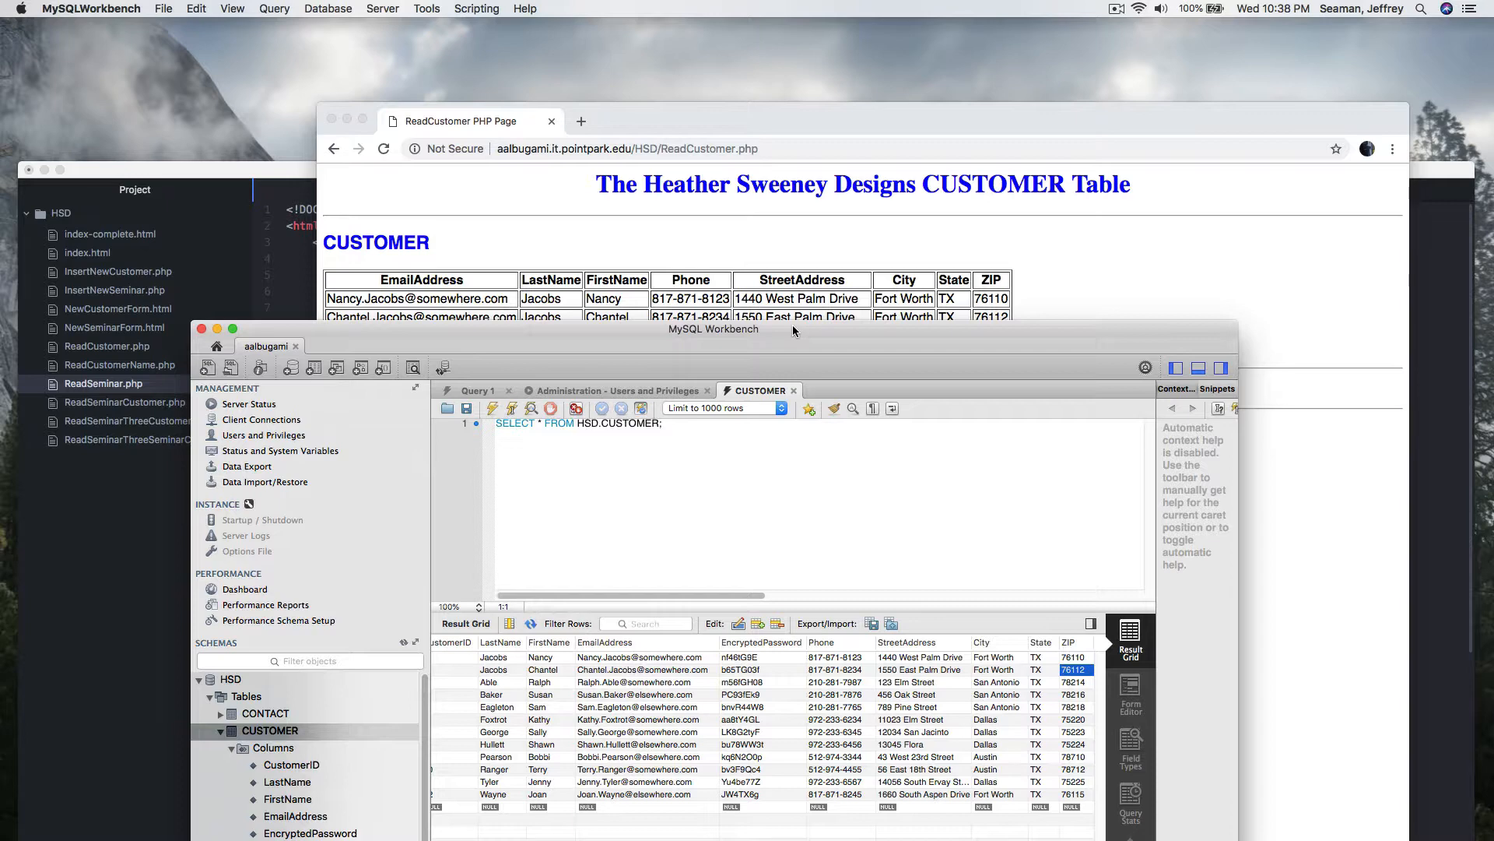
{"action": "left_click", "coordinate": [600, 251]}
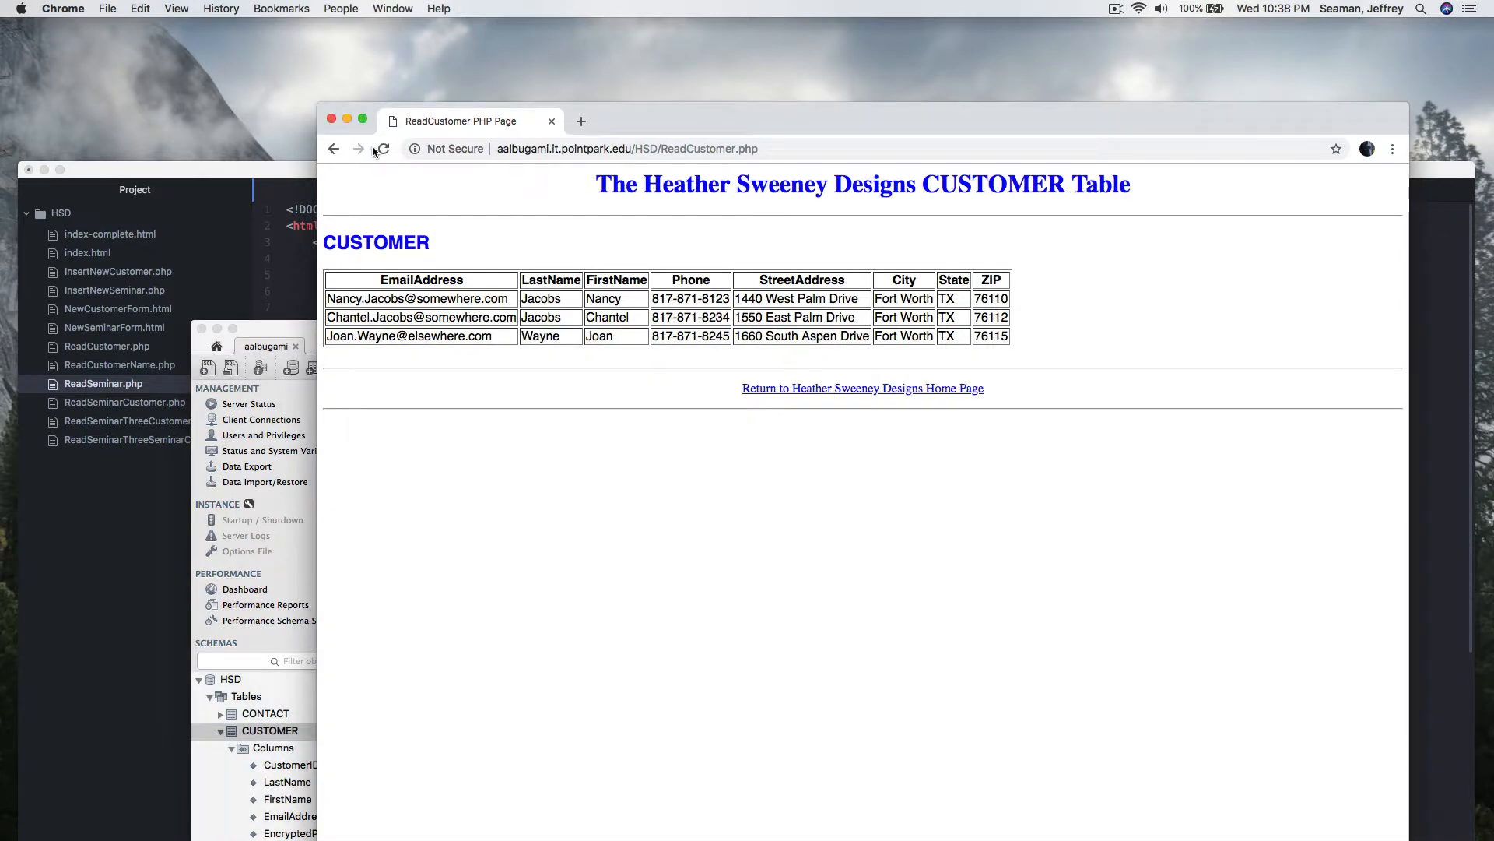
From the HSD home page, open the six-seminar SEMINAR table page, then return to Workbench.
{"action": "left_click", "coordinate": [337, 150]}
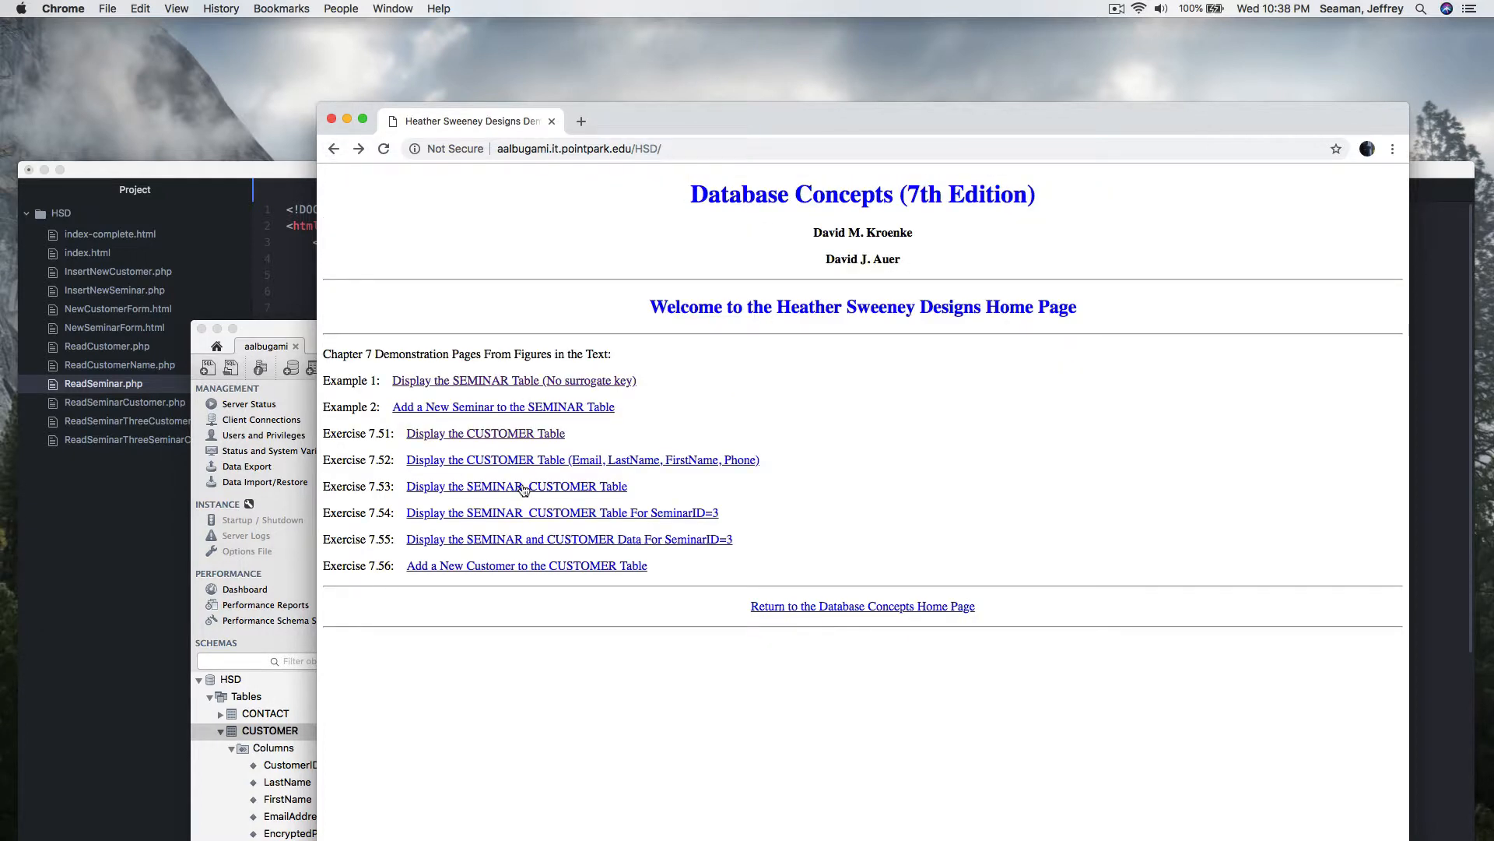
{"action": "left_click", "coordinate": [526, 384]}
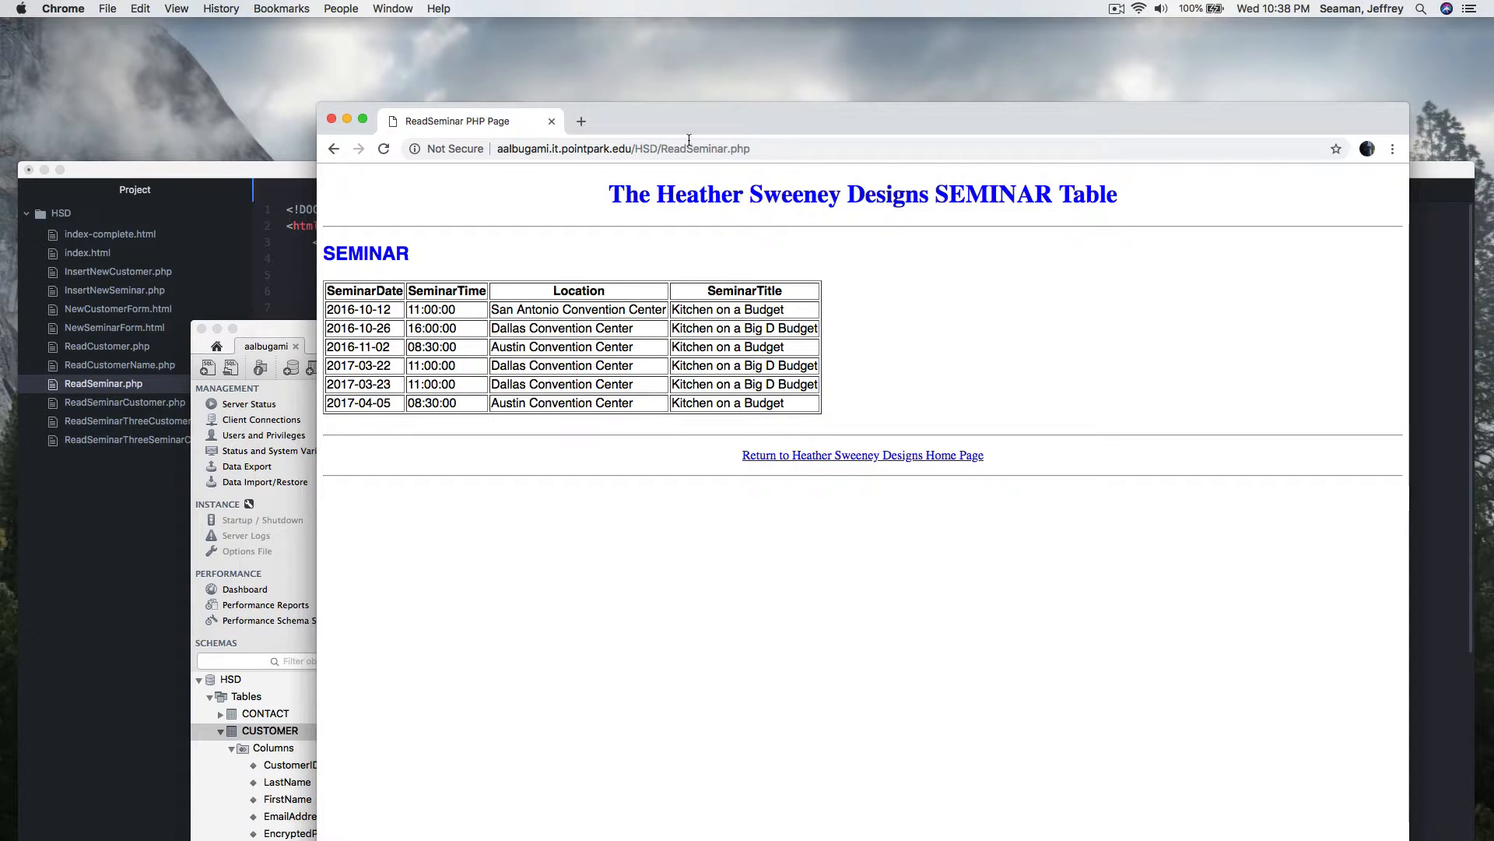
{"action": "left_click_drag", "start_coordinate": [697, 115], "coordinate": [753, 101]}
{"action": "left_click", "coordinate": [353, 340]}
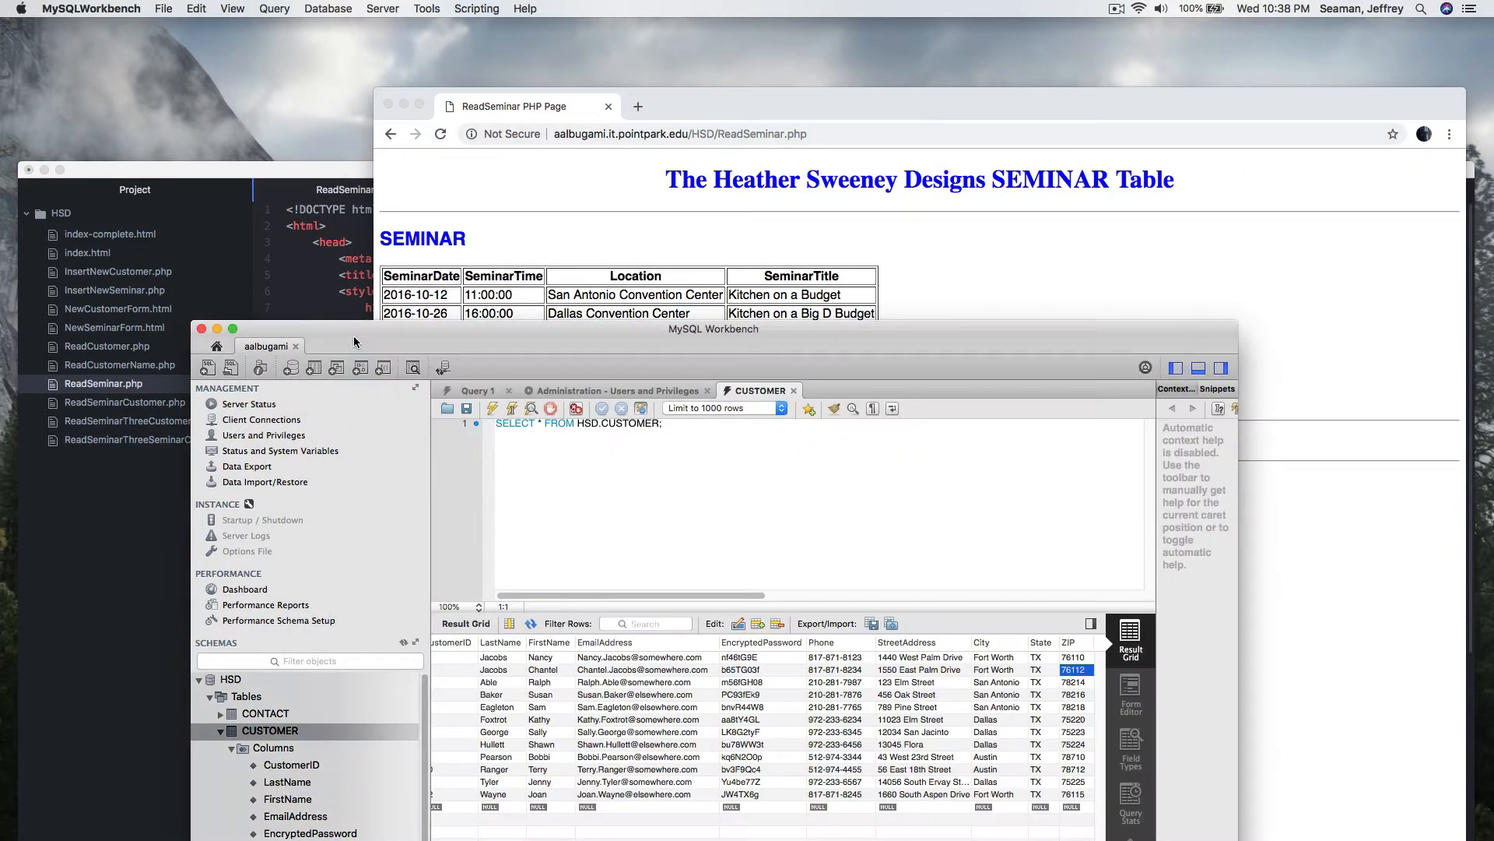
Run Select Rows - Limit 1000 on CONTACT and SEMINAR, then bring the SEMINAR web page forward.
{"action": "left_click", "coordinate": [220, 730]}
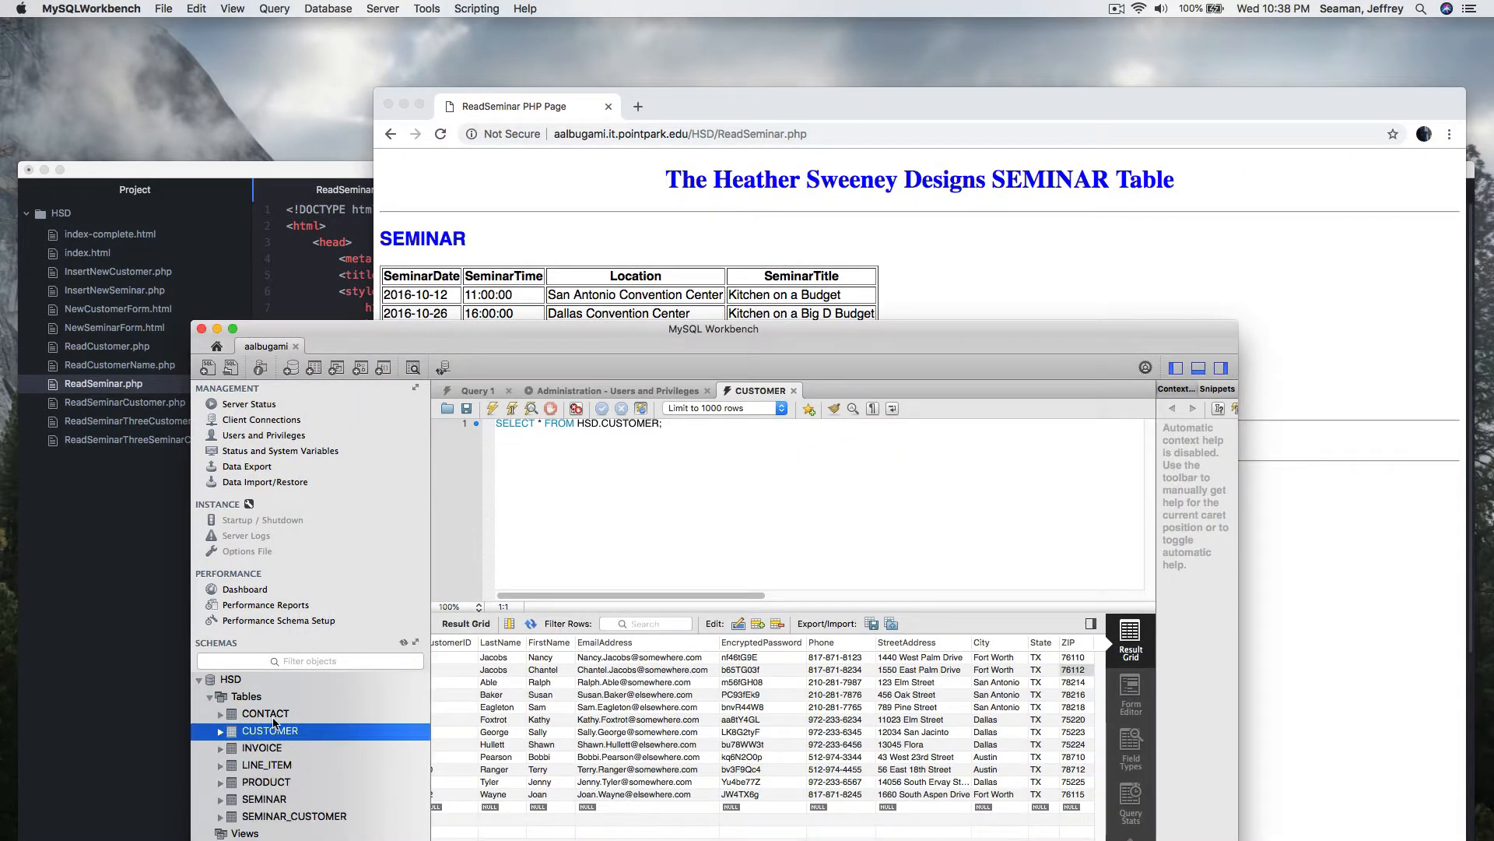
{"action": "double_click", "coordinate": [274, 714]}
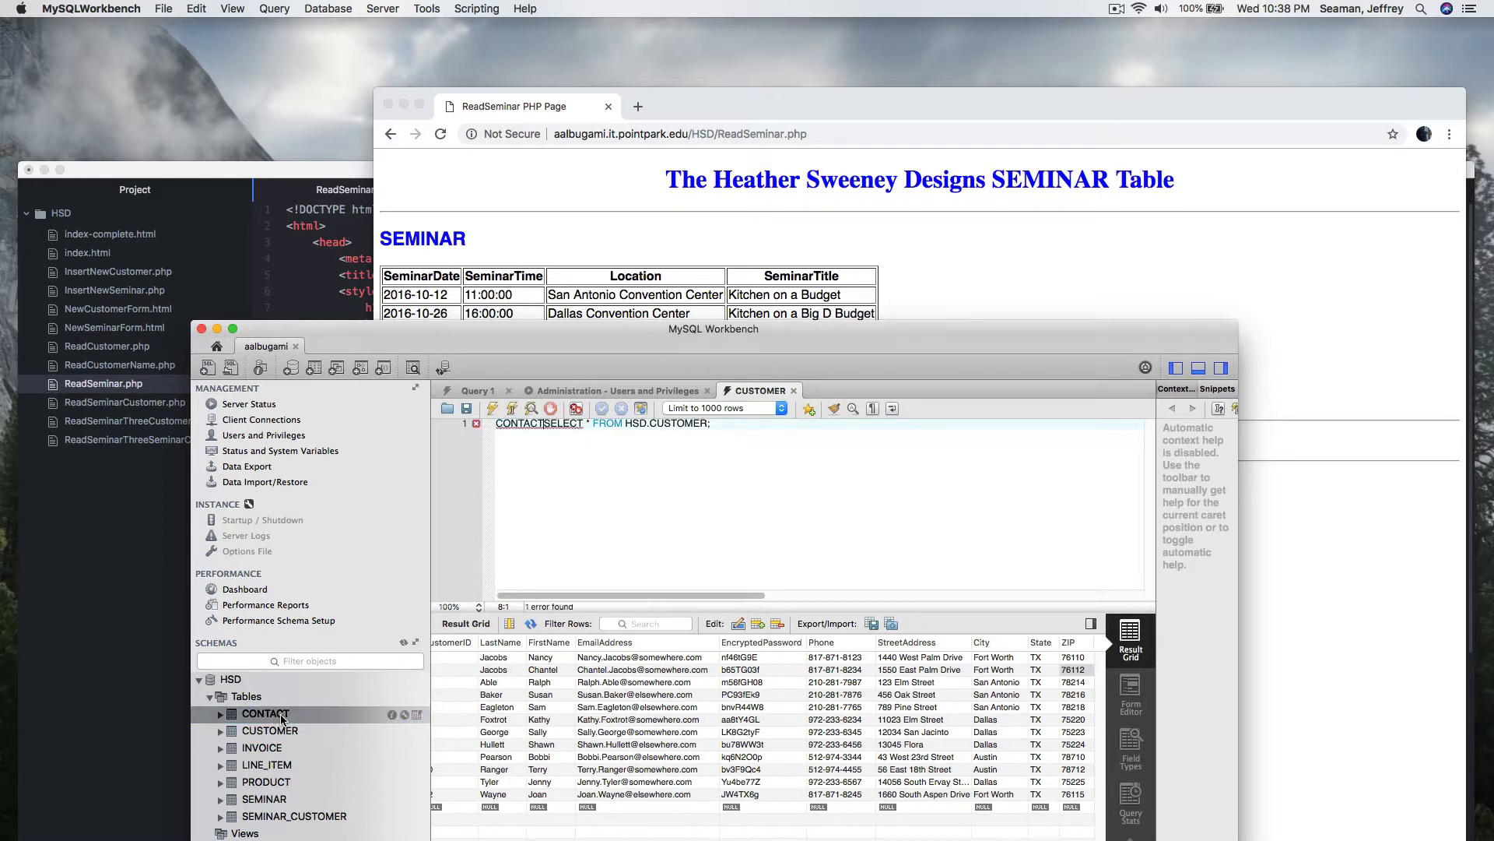
{"action": "right_click", "coordinate": [282, 719]}
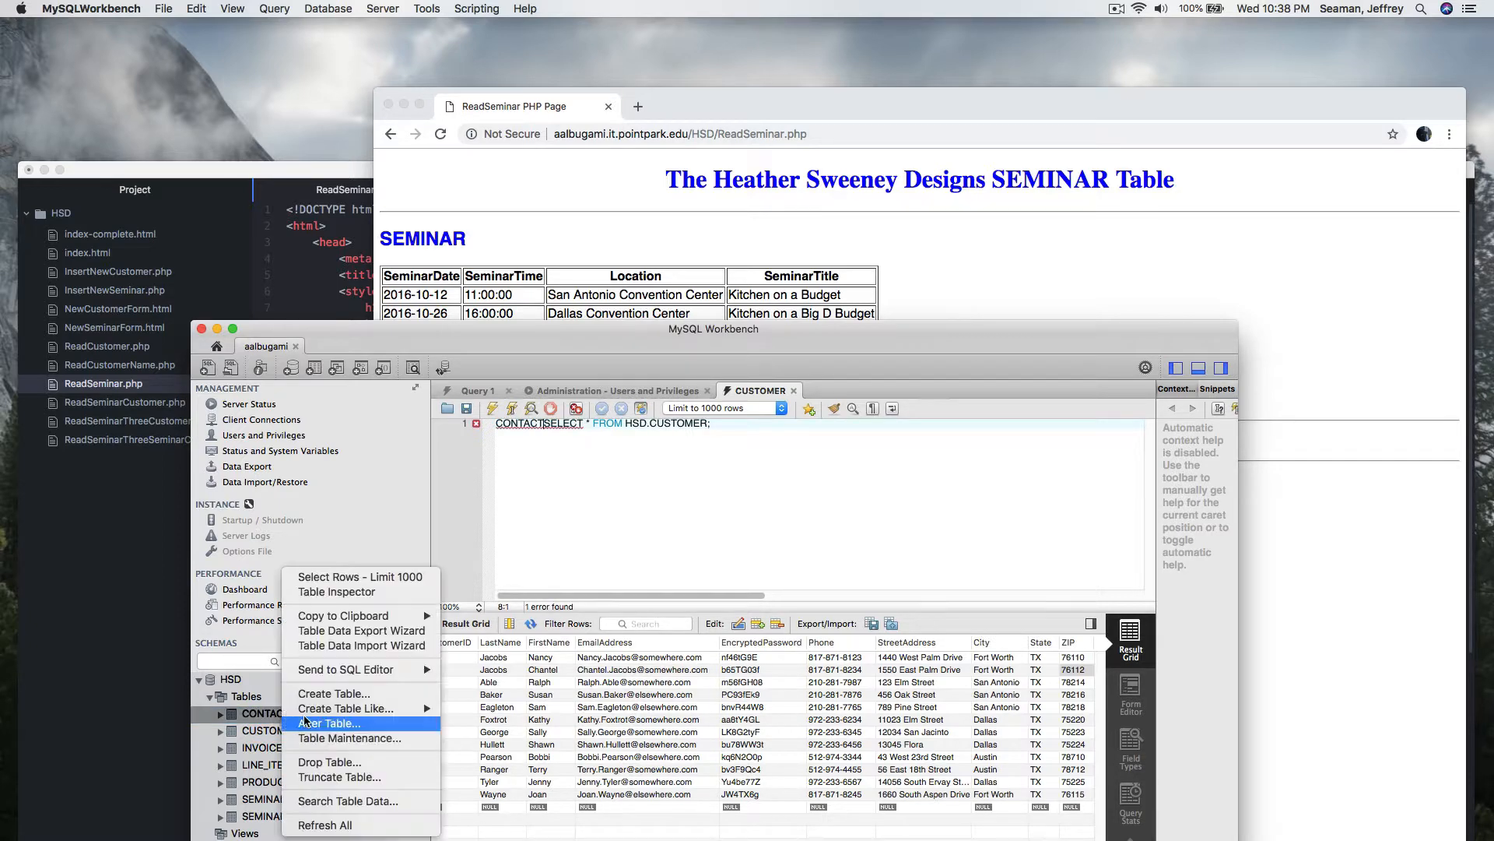
{"action": "left_click", "coordinate": [390, 577]}
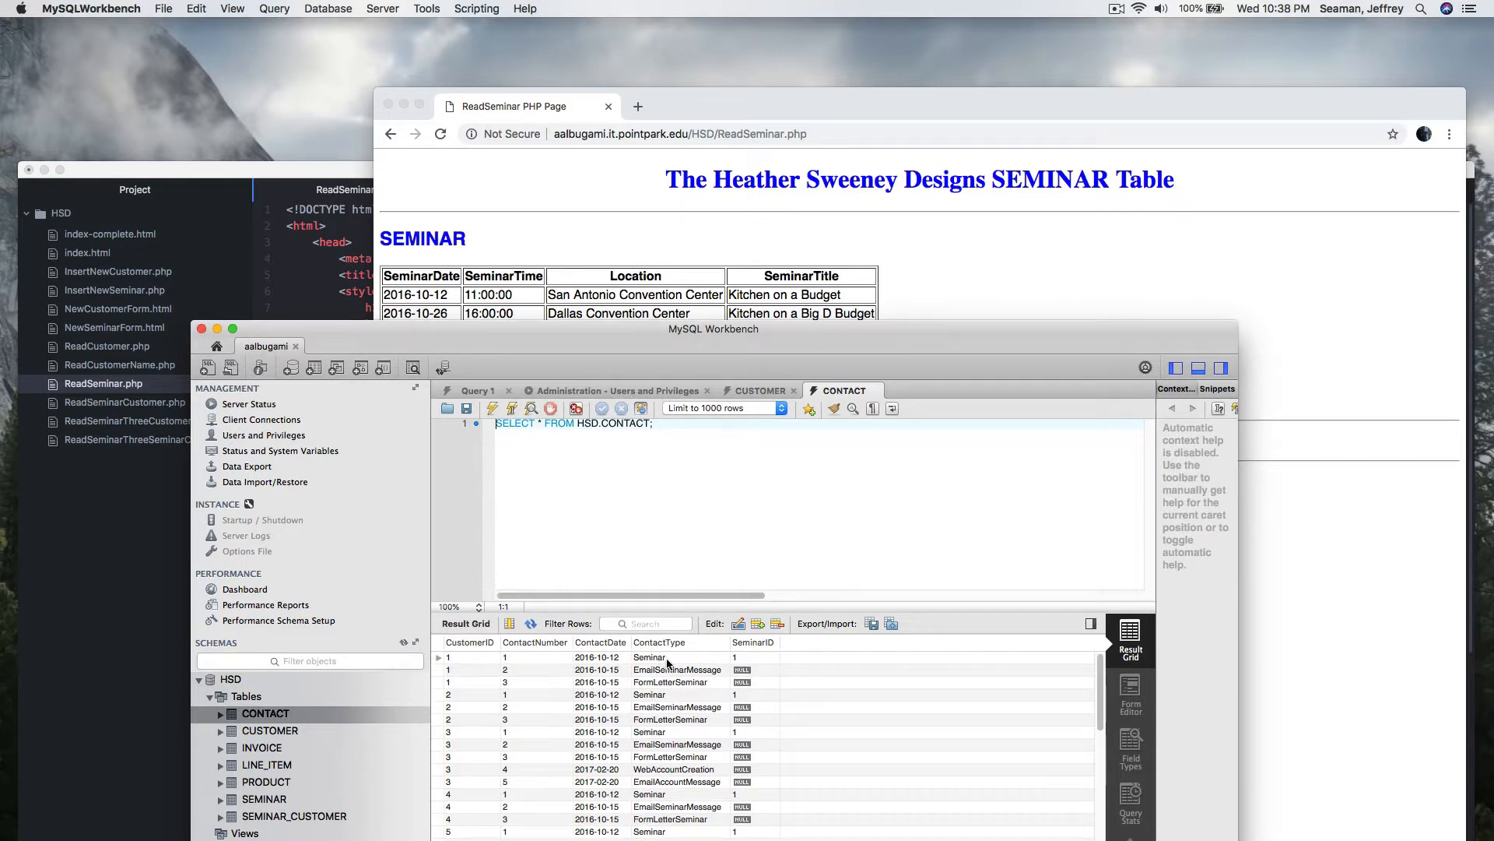
{"action": "right_click", "coordinate": [284, 801]}
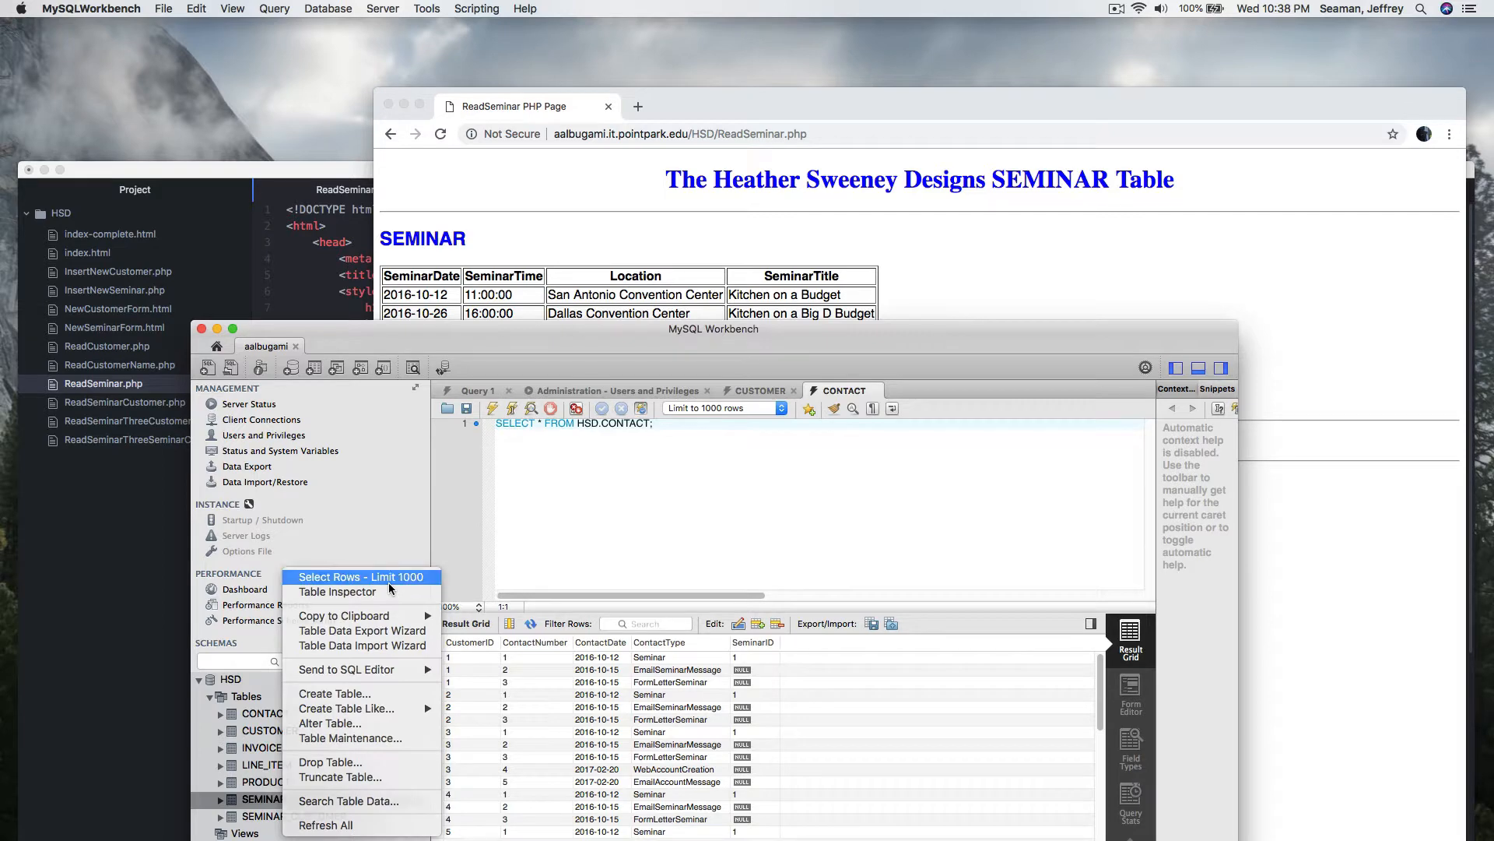
{"action": "left_click", "coordinate": [360, 577]}
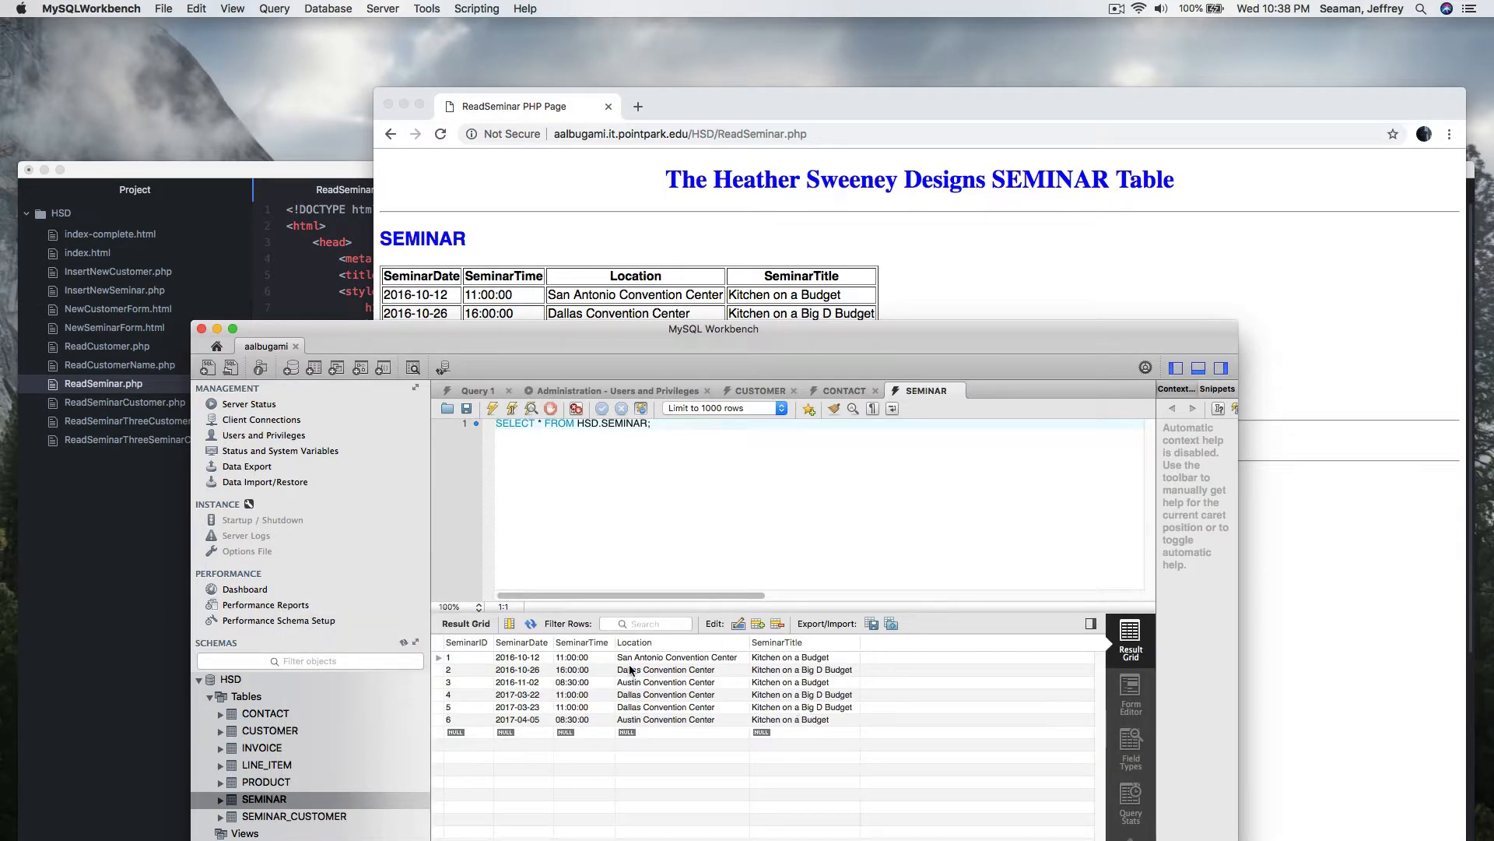
{"action": "left_click", "coordinate": [750, 249]}
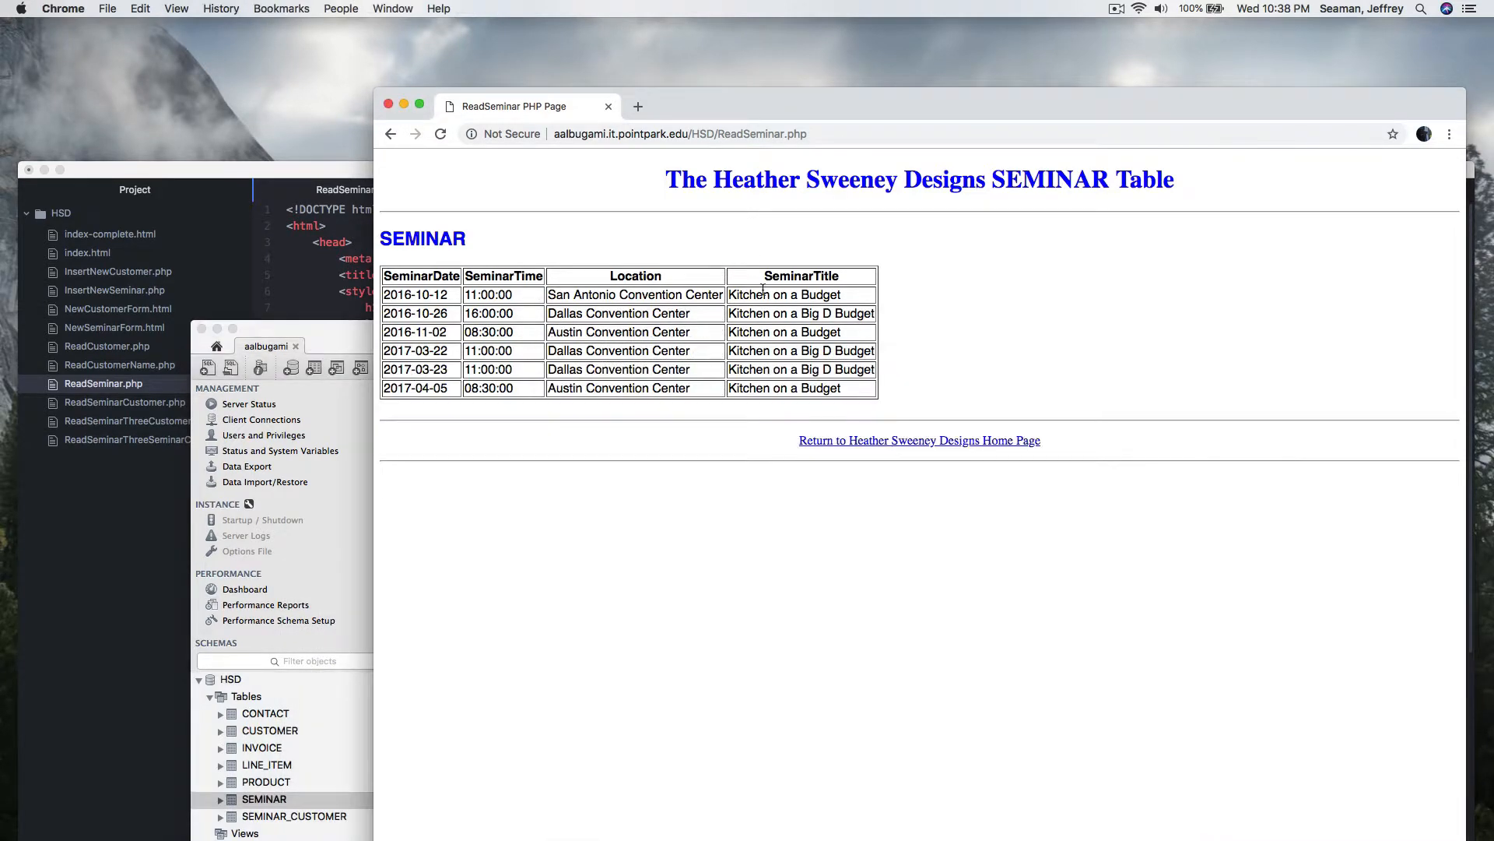
Go back to the HSD home page and reopen the Fort Worth-only CUSTOMER table page.
{"action": "left_click", "coordinate": [390, 133]}
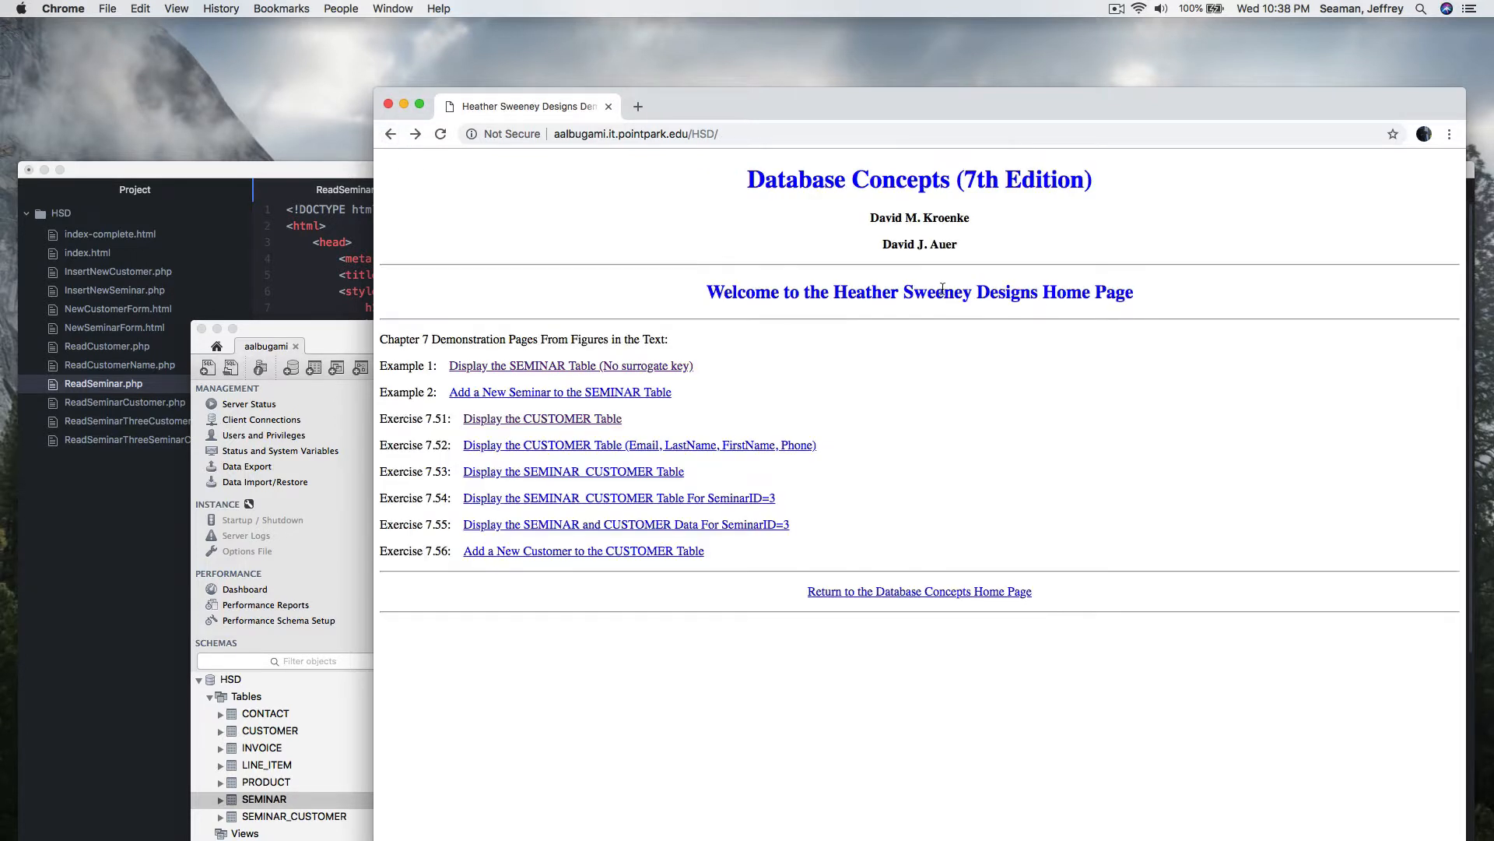
{"action": "left_click", "coordinate": [568, 420]}
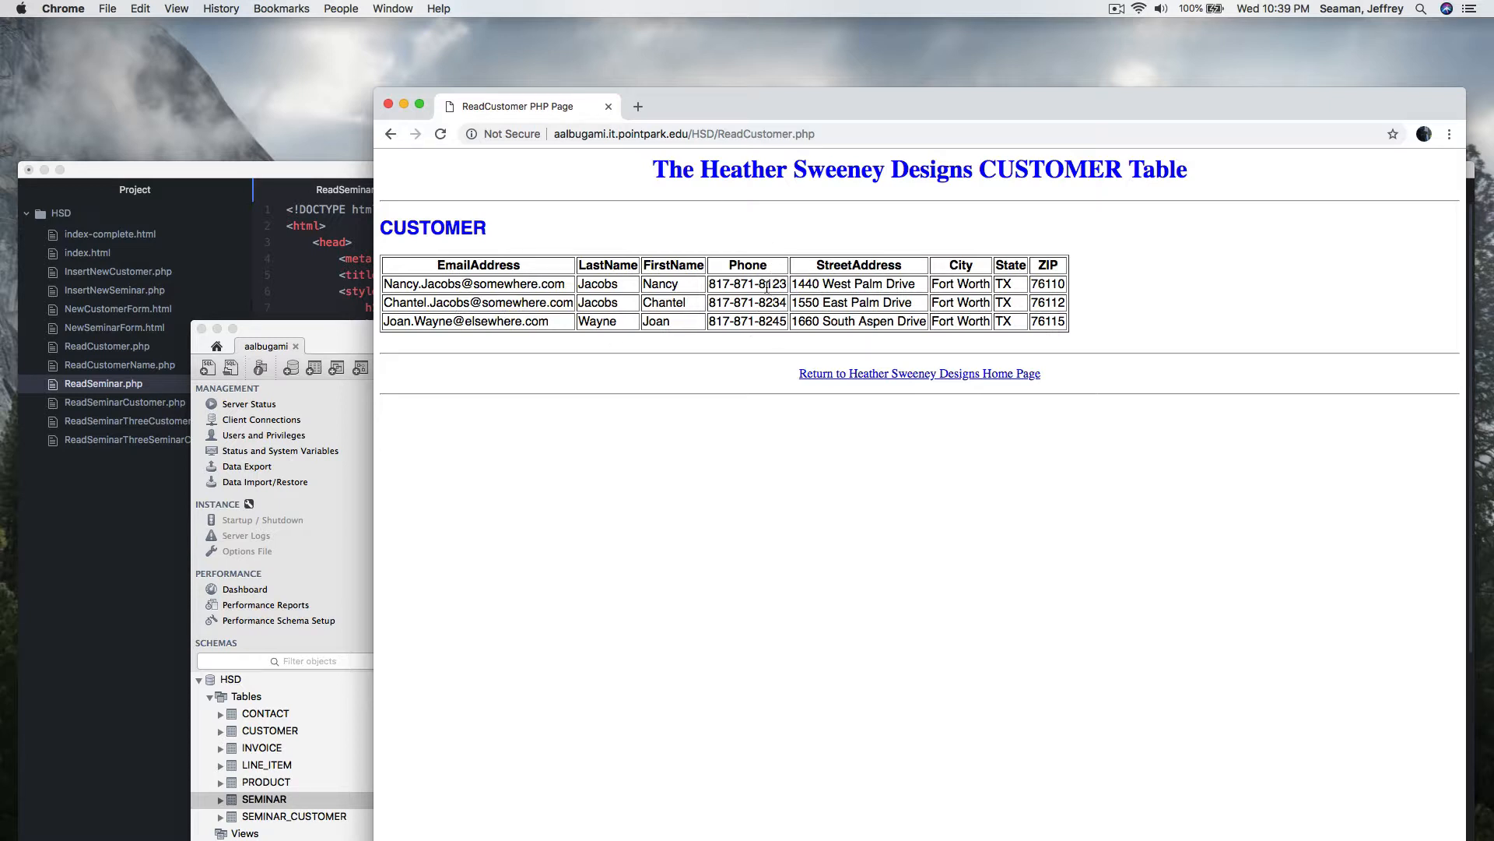
Minimize the Atom editor and move the Chrome window showing the CUSTOMER table down and left.
{"action": "left_click", "coordinate": [349, 253]}
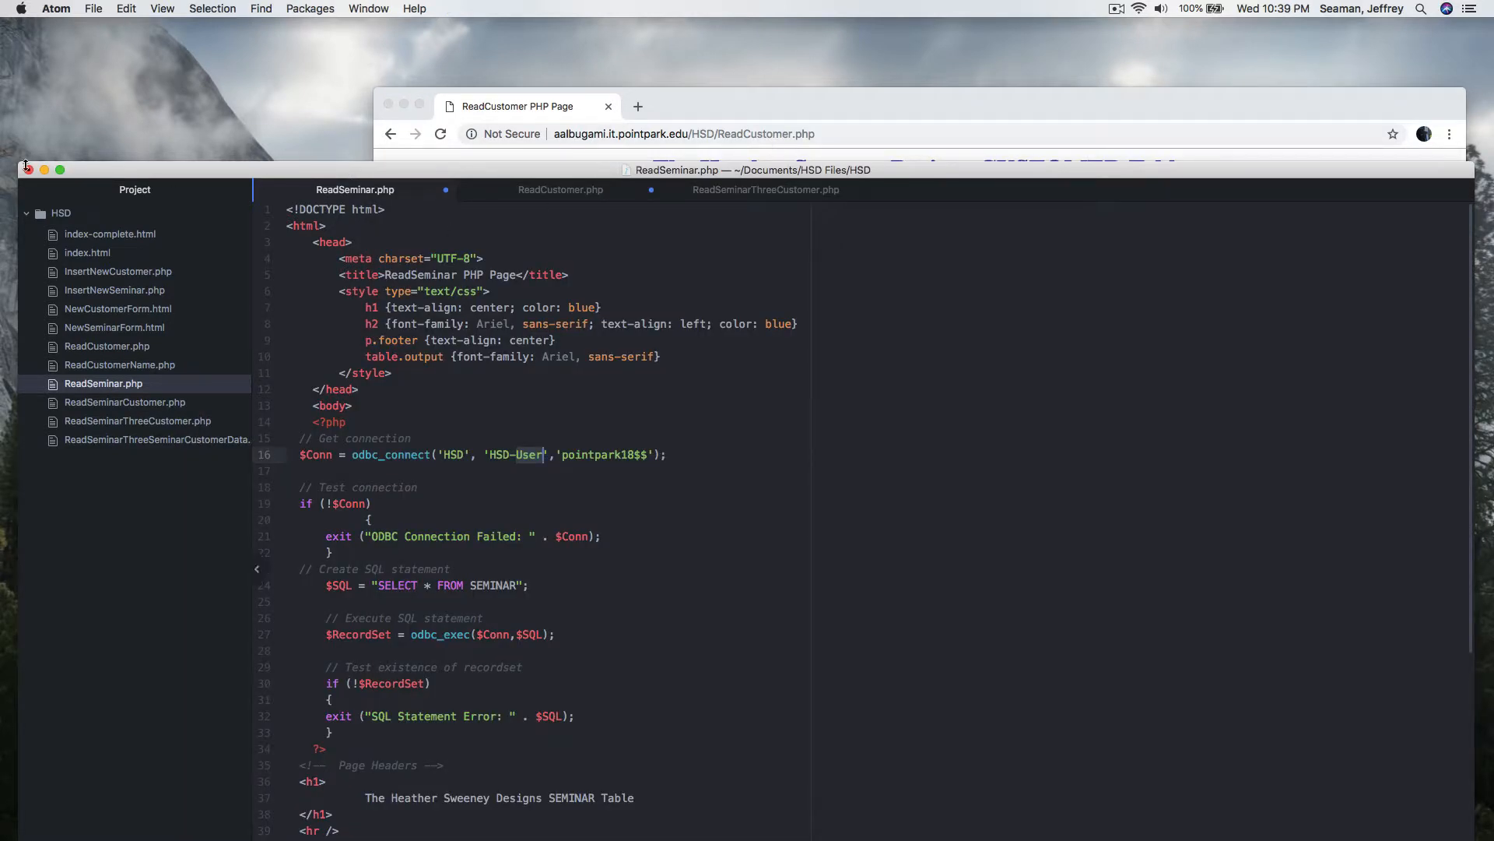
{"action": "left_click", "coordinate": [45, 170]}
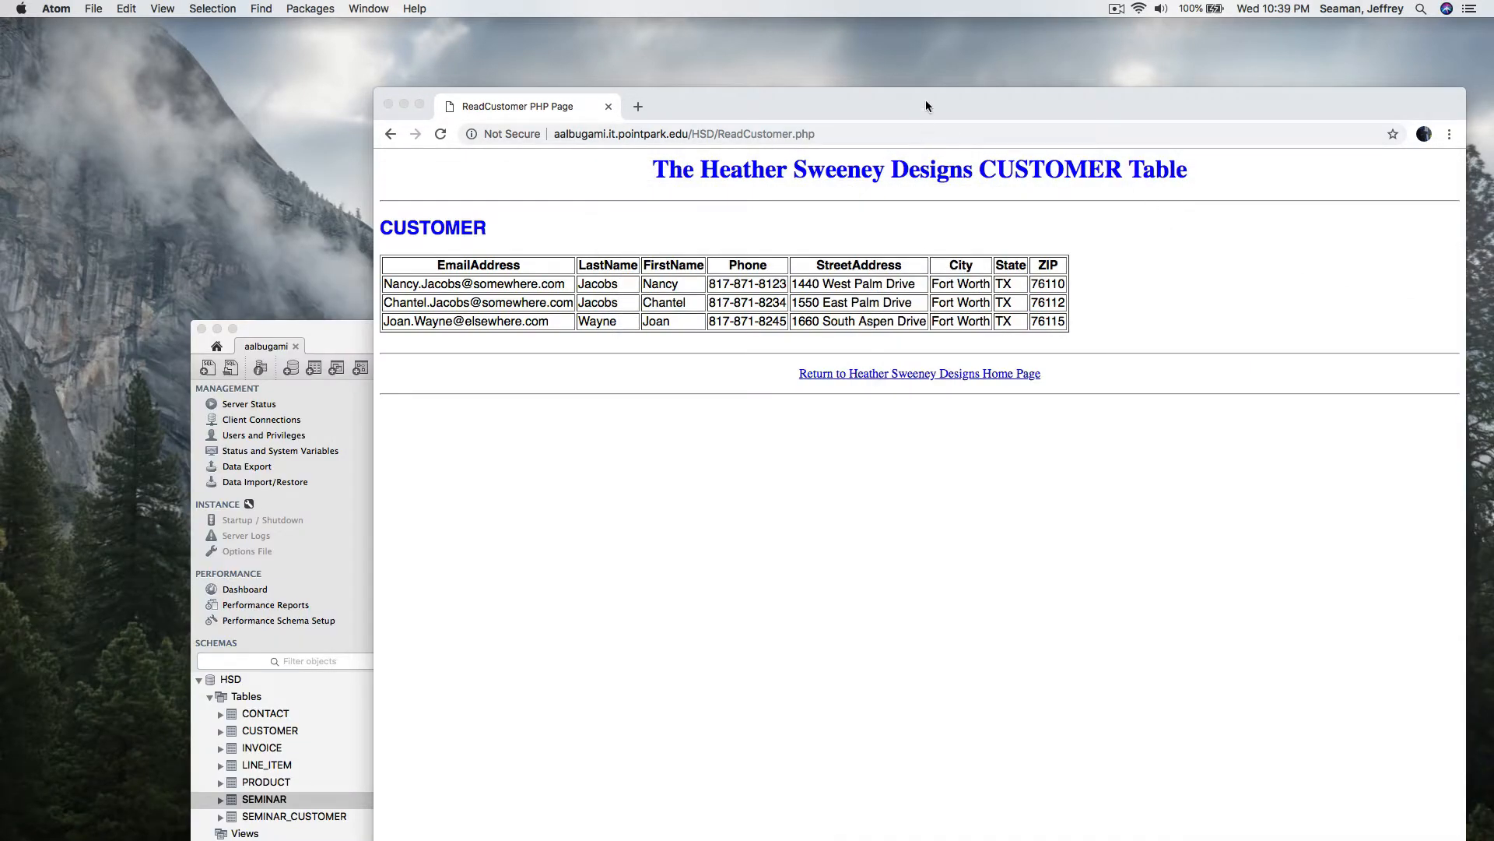
{"action": "left_click_drag", "start_coordinate": [927, 106], "coordinate": [884, 293]}
Reopen ReadCustomer.php in ee and move down to the table header lines.
{"action": "left_click", "coordinate": [911, 234]}
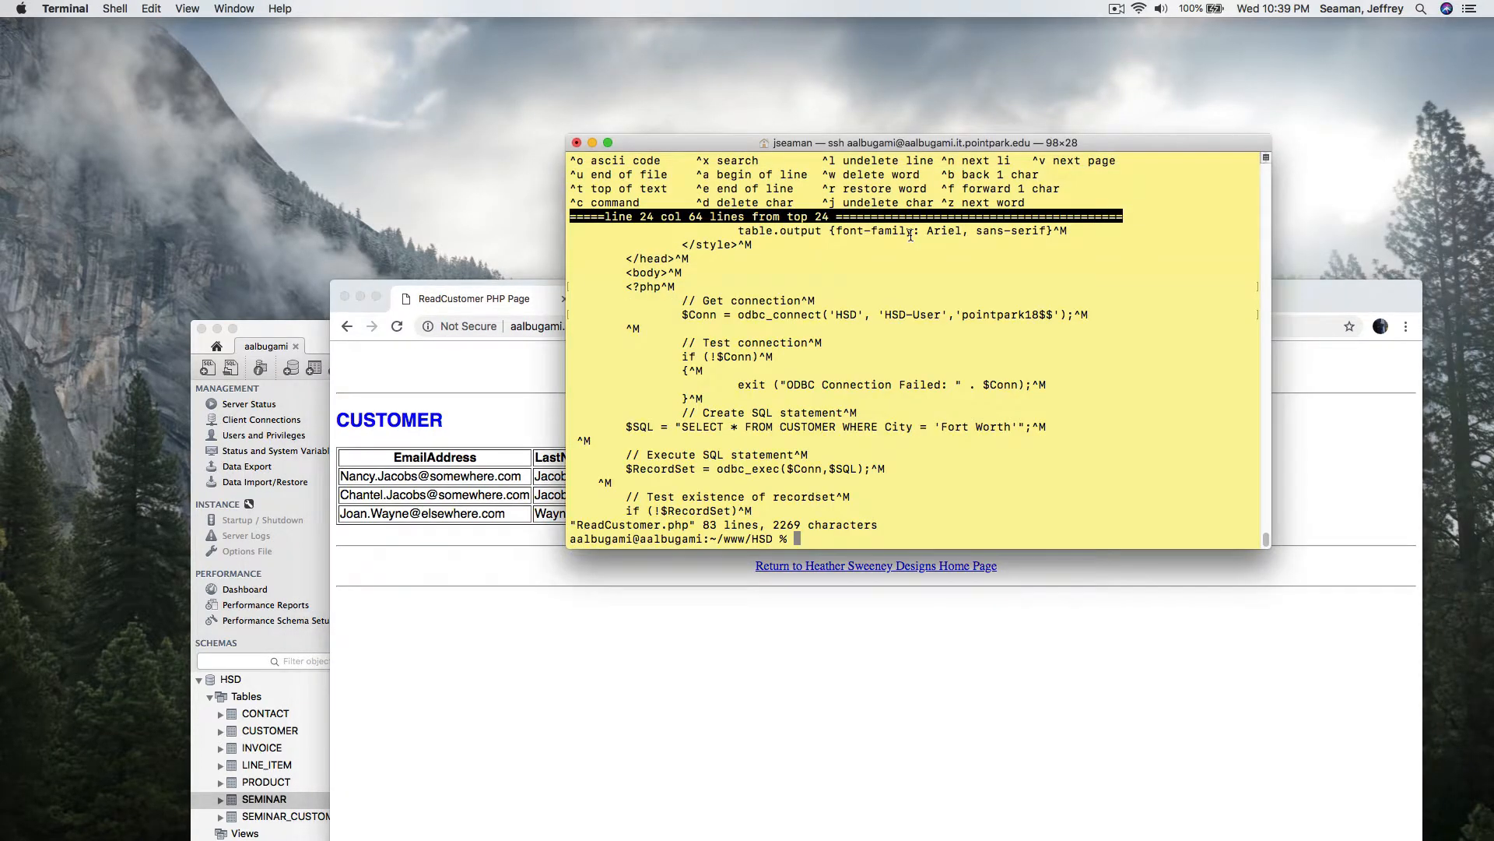
{"action": "key", "text": "Up"}
{"action": "key", "text": "Return"}
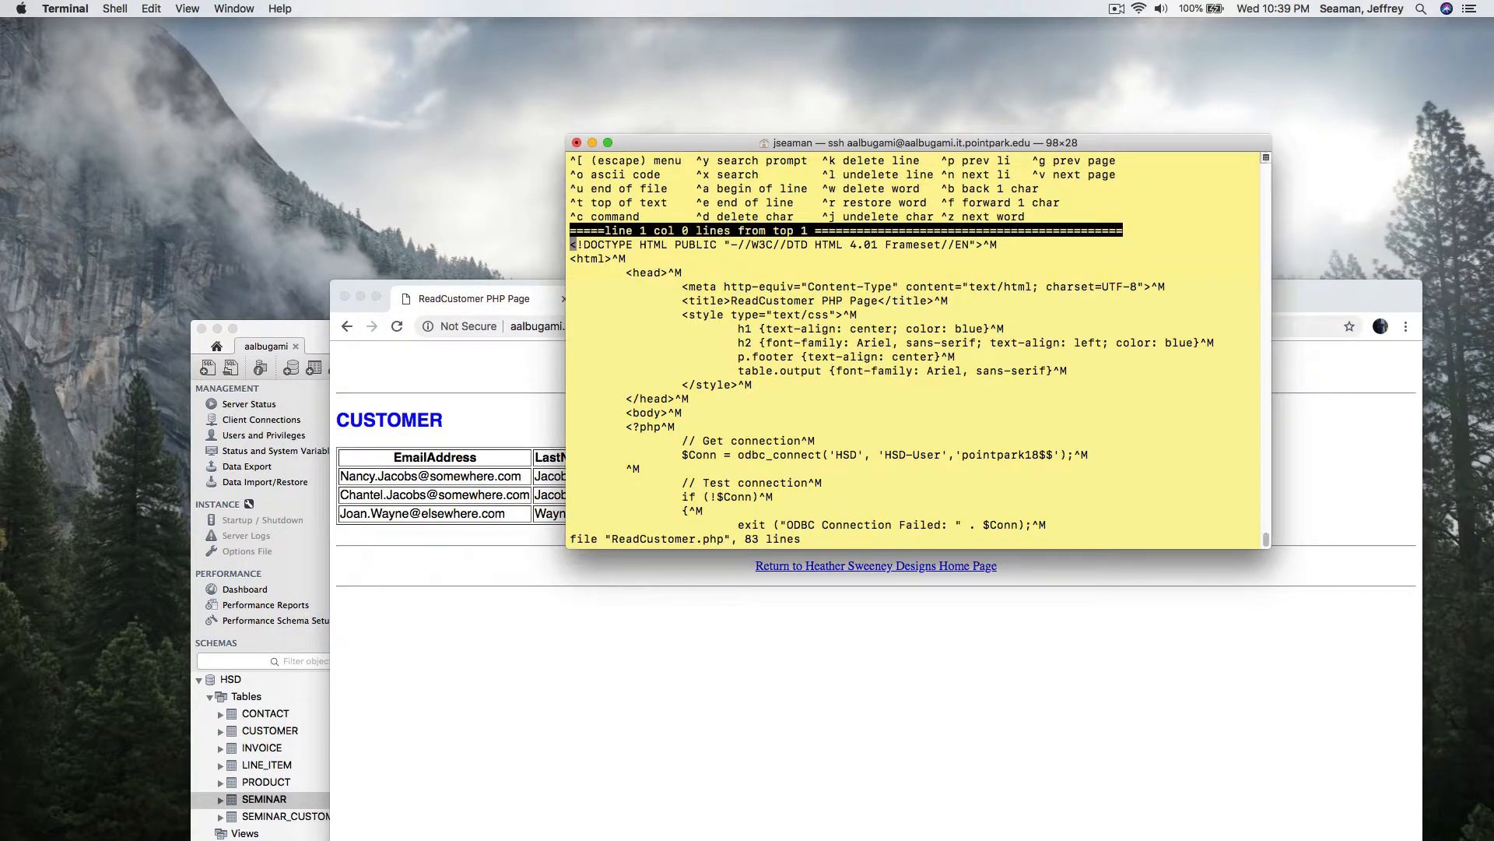
{"action": "key", "text": "Down"}
{"action": "key", "text": "Down"}
{"action": "key", "text": "Down"}
{"action": "key", "text": "Down"}
{"action": "key", "text": "Down"}
{"action": "key", "text": "Down"}
{"action": "key", "text": "Down"}
{"action": "key", "text": "Down"}
{"action": "key", "text": "Down"}
{"action": "key", "text": "Down"}
{"action": "key", "text": "Down"}
{"action": "key", "text": "Down"}
{"action": "key", "text": "Down"}
{"action": "key", "text": "Down"}
{"action": "key", "text": "Down"}
{"action": "key", "text": "Down"}
{"action": "key", "text": "Down"}
{"action": "key", "text": "Down"}
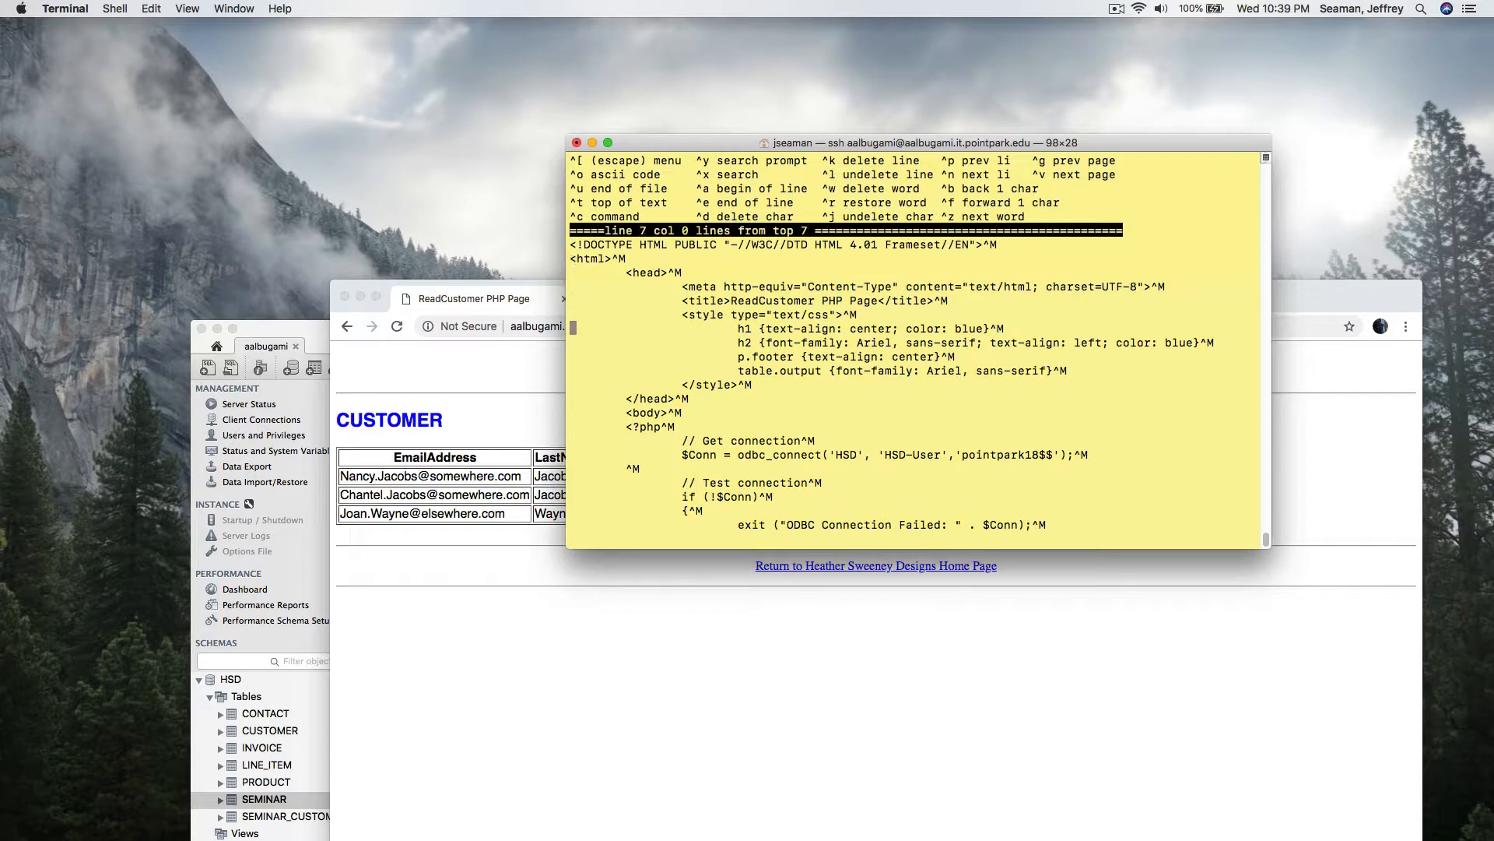
{"action": "key", "text": "Down"}
{"action": "key", "text": "Down"}
{"action": "key", "text": "Down"}
{"action": "key", "text": "Down"}
{"action": "key", "text": "Down"}
{"action": "key", "text": "Down"}
{"action": "key", "text": "Down"}
{"action": "key", "text": "Down"}
{"action": "key", "text": "Down"}
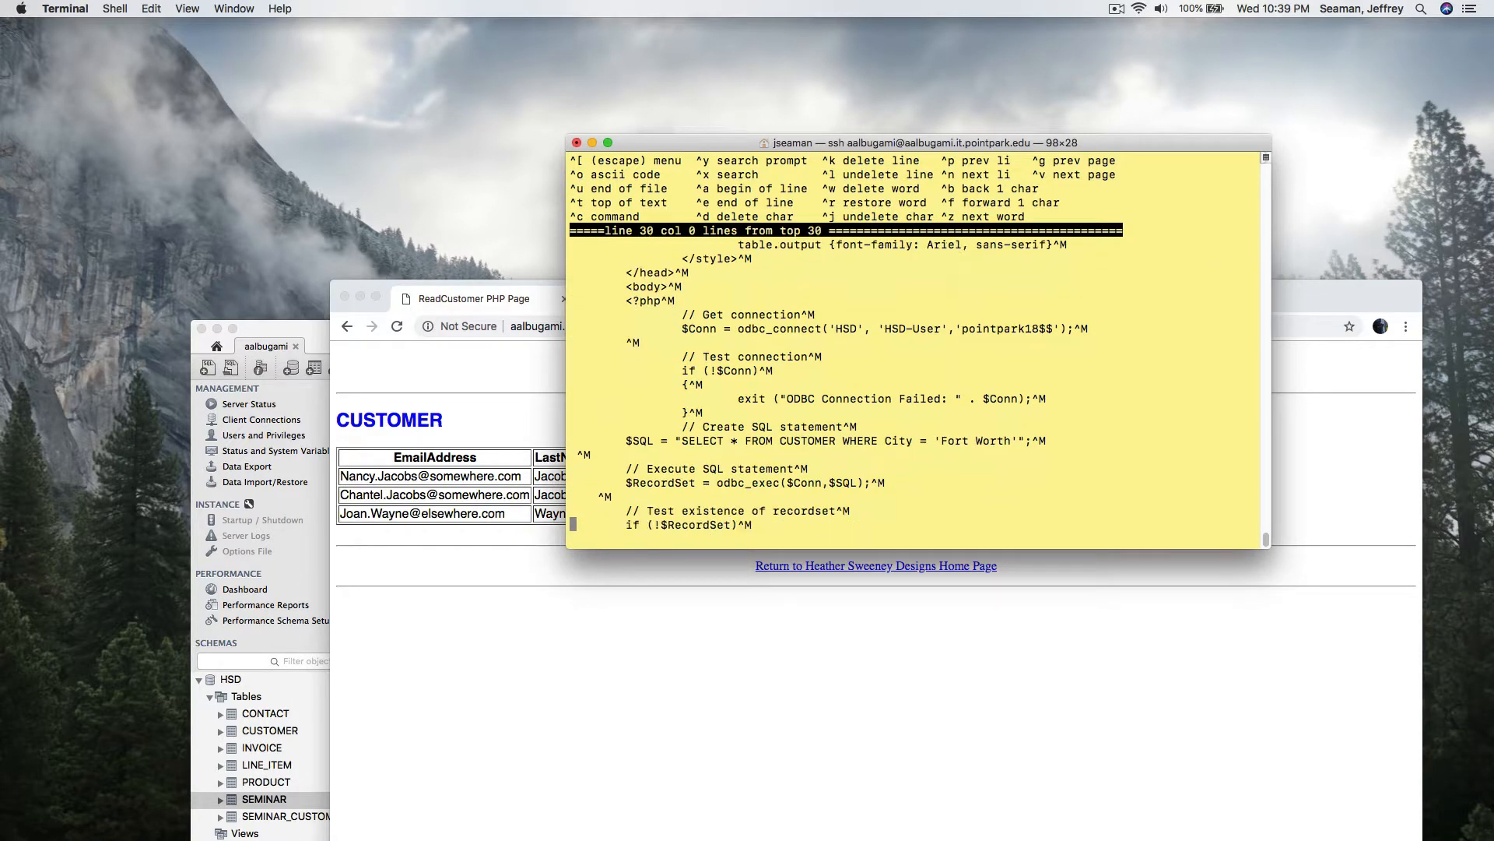
{"action": "key", "text": "Up"}
{"action": "key", "text": "Up"}
{"action": "key", "text": "Down"}
{"action": "key", "text": "Down"}
{"action": "key", "text": "Down"}
{"action": "key", "text": "Down"}
{"action": "key", "text": "Down"}
{"action": "key", "text": "Down"}
{"action": "key", "text": "Down"}
{"action": "key", "text": "Down"}
{"action": "key", "text": "Down"}
{"action": "key", "text": "Down"}
{"action": "key", "text": "Down"}
{"action": "key", "text": "Down"}
{"action": "key", "text": "Down"}
{"action": "key", "text": "Down"}
{"action": "key", "text": "Down"}
{"action": "key", "text": "Down"}
{"action": "key", "text": "Down"}
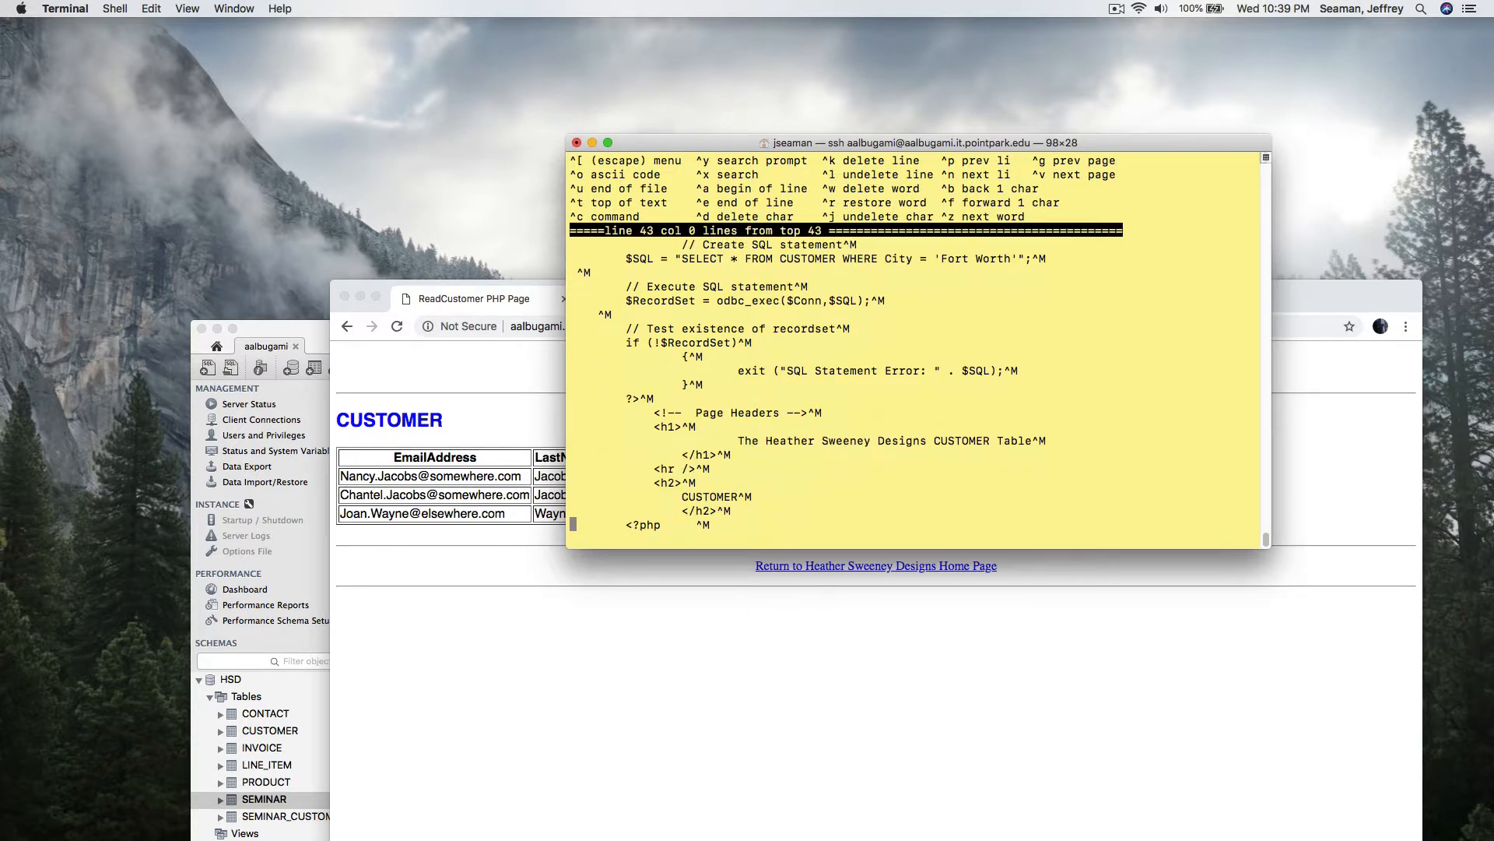
{"action": "key", "text": "Down"}
{"action": "key", "text": "Down"}
{"action": "key", "text": "Down"}
{"action": "key", "text": "Down"}
{"action": "key", "text": "Down"}
{"action": "key", "text": "Down"}
{"action": "key", "text": "Down"}
{"action": "key", "text": "Down"}
{"action": "key", "text": "Down"}
{"action": "key", "text": "Down"}
{"action": "key", "text": "Down"}
{"action": "key", "text": "Down"}
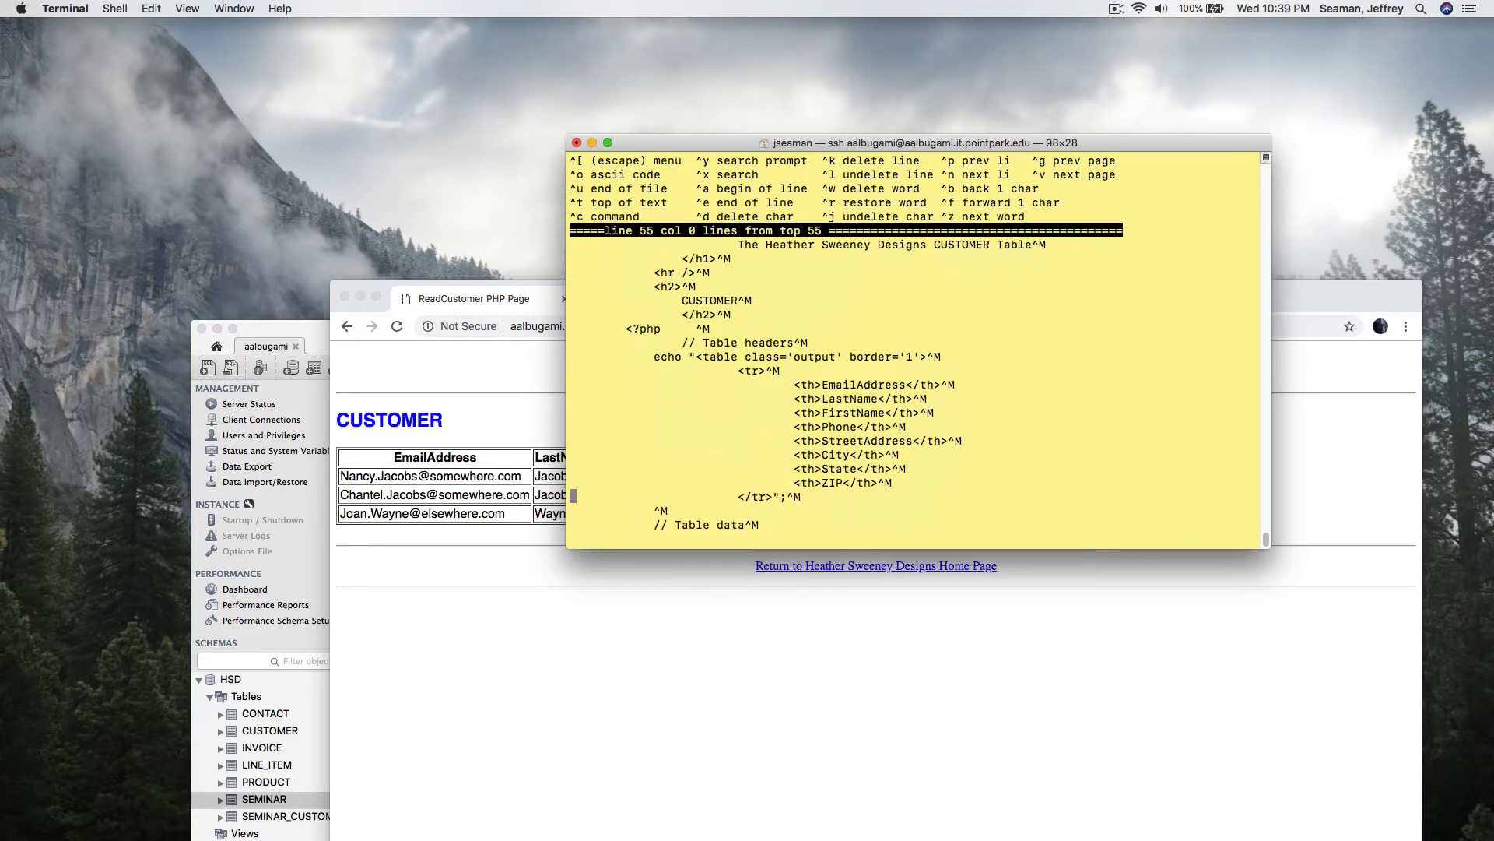
{"action": "key", "text": "Up"}
{"action": "key", "text": "Up"}
{"action": "key", "text": "Right"}
{"action": "key", "text": "Right"}
{"action": "key", "text": "Right"}
{"action": "key", "text": "Right"}
{"action": "key", "text": "Right"}
{"action": "key", "text": "Right"}
{"action": "key", "text": "Right"}
{"action": "key", "text": "Right"}
Delete the <th>Phone</th> header line, realign the StreetAddress header, then compare with the Chrome page.
{"action": "key", "text": "Up"}
{"action": "key", "text": "Up"}
{"action": "key", "text": "Up"}
{"action": "key", "text": "Left"}
{"action": "key", "text": "Left"}
{"action": "key", "text": "Left"}
{"action": "key", "text": "Left"}
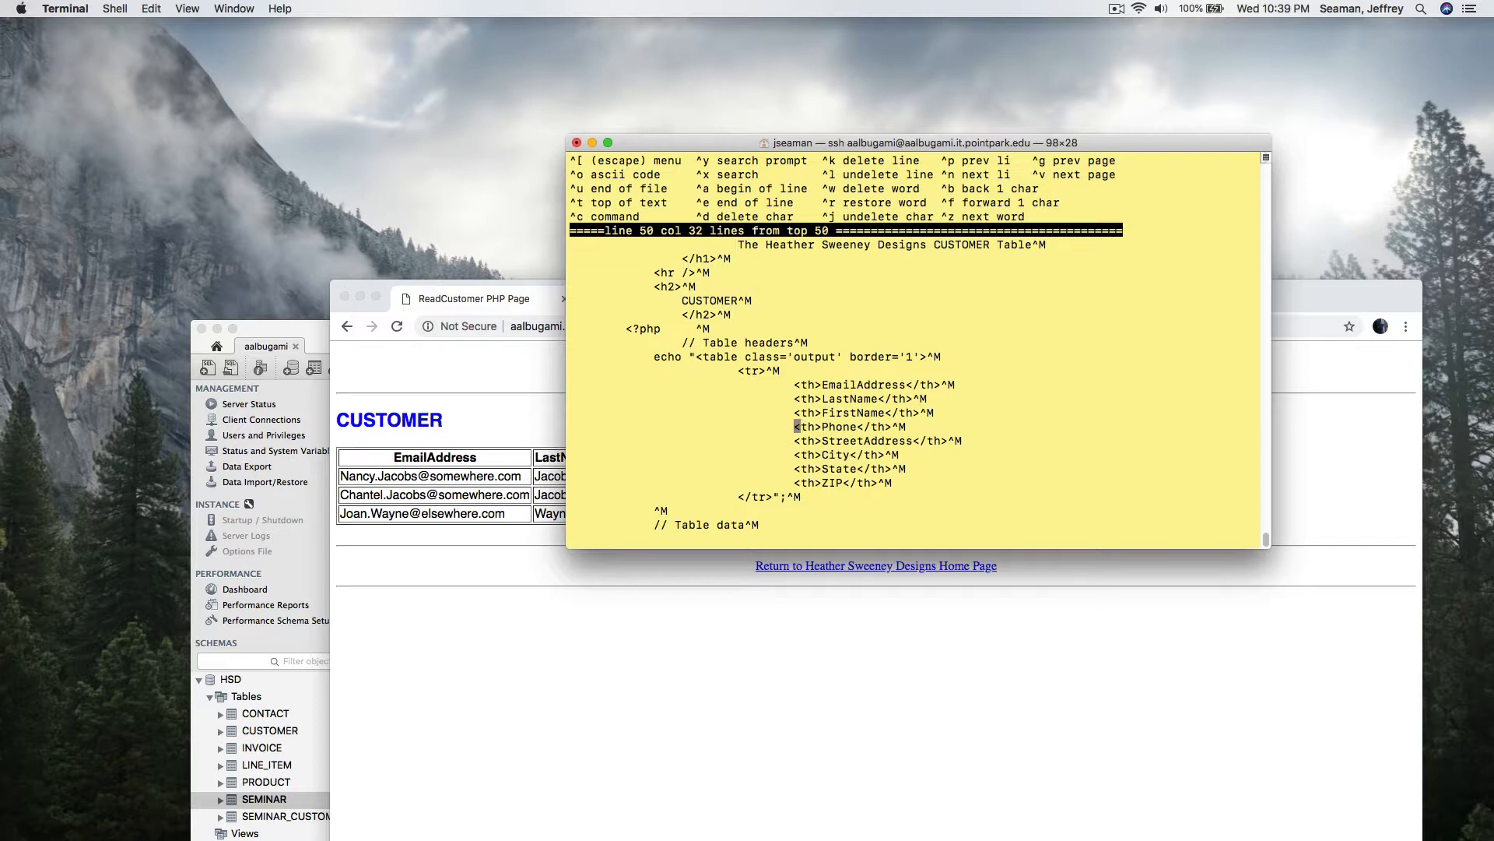
{"action": "key", "text": "ctrl+d"}
{"action": "key", "text": "ctrl+d"}
{"action": "key", "text": "ctrl+d"}
{"action": "key", "text": "ctrl+d"}
{"action": "key", "text": "ctrl+d"}
{"action": "key", "text": "ctrl+d"}
{"action": "key", "text": "ctrl+d"}
{"action": "key", "text": "ctrl+d"}
{"action": "key", "text": "ctrl+d"}
{"action": "key", "text": "ctrl+d"}
{"action": "key", "text": "ctrl+d"}
{"action": "key", "text": "ctrl+d"}
{"action": "key", "text": "ctrl+d"}
{"action": "key", "text": "ctrl+d"}
{"action": "key", "text": "ctrl+d"}
{"action": "key", "text": "ctrl+d"}
{"action": "key", "text": "ctrl+d"}
{"action": "key", "text": "ctrl+d"}
{"action": "key", "text": "ctrl+d"}
{"action": "key", "text": "ctrl+d"}
{"action": "key", "text": "ctrl+d"}
{"action": "key", "text": "ctrl+d"}
{"action": "key", "text": "ctrl+d"}
{"action": "key", "text": "ctrl+d"}
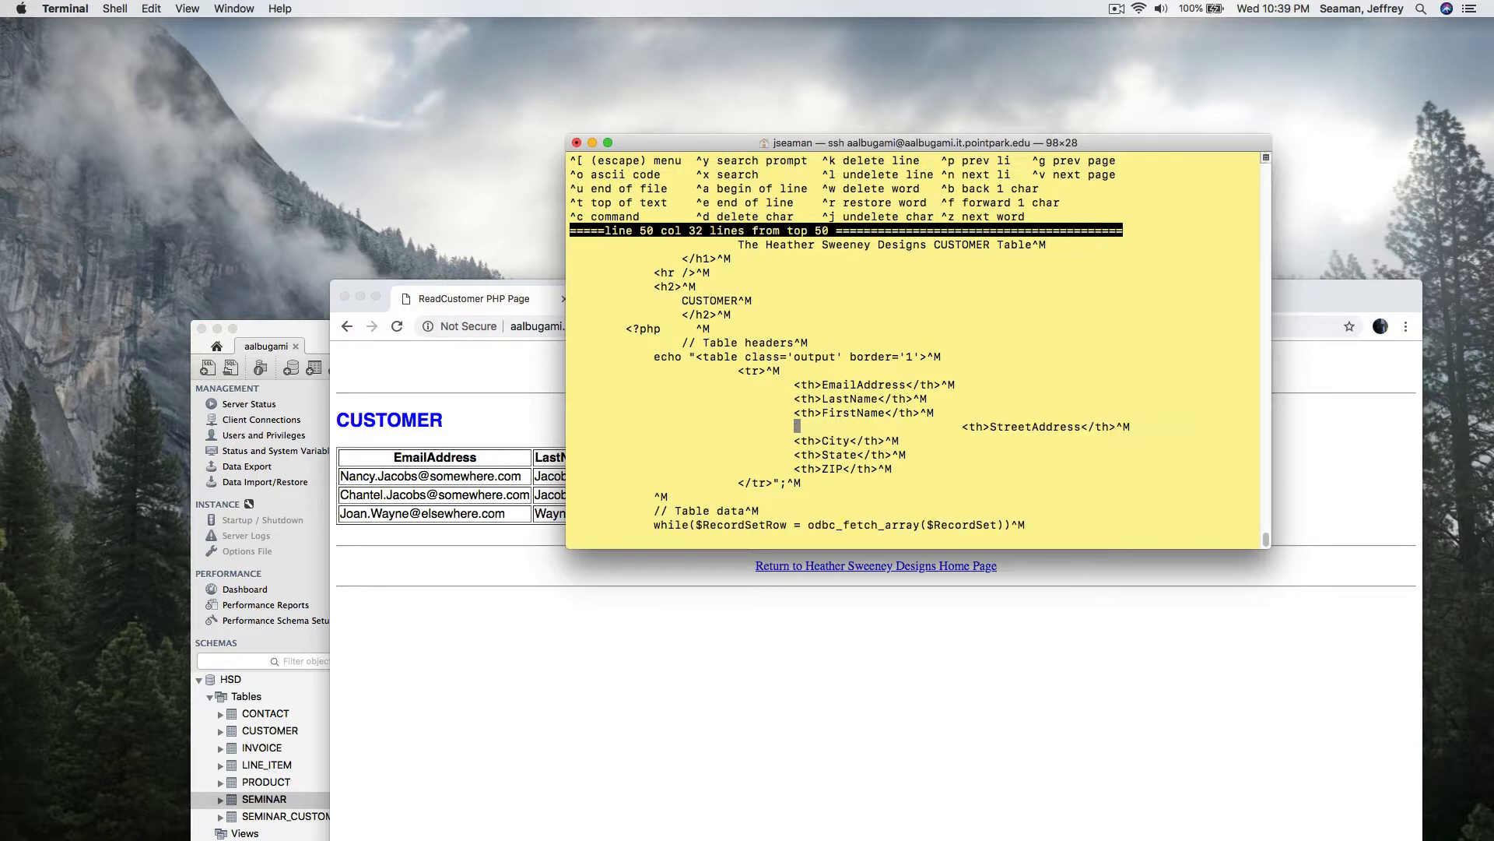
{"action": "key", "text": "Right"}
{"action": "key", "text": "Right"}
{"action": "key", "text": "Right"}
{"action": "key", "text": "Right"}
{"action": "key", "text": "Right"}
{"action": "key", "text": "Right"}
{"action": "key", "text": "Right"}
{"action": "key", "text": "Right"}
{"action": "key", "text": "Right"}
{"action": "key", "text": "Right"}
{"action": "key", "text": "Right"}
{"action": "key", "text": "Right"}
{"action": "key", "text": "Right"}
{"action": "key", "text": "Right"}
{"action": "key", "text": "Right"}
{"action": "key", "text": "Right"}
{"action": "key", "text": "Right"}
{"action": "key", "text": "Right"}
{"action": "key", "text": "Right"}
{"action": "key", "text": "Right"}
{"action": "key", "text": "Left"}
{"action": "key", "text": "Left"}
{"action": "key", "text": "Right"}
{"action": "key", "text": "BackSpace"}
{"action": "key", "text": "BackSpace"}
{"action": "key", "text": "BackSpace"}
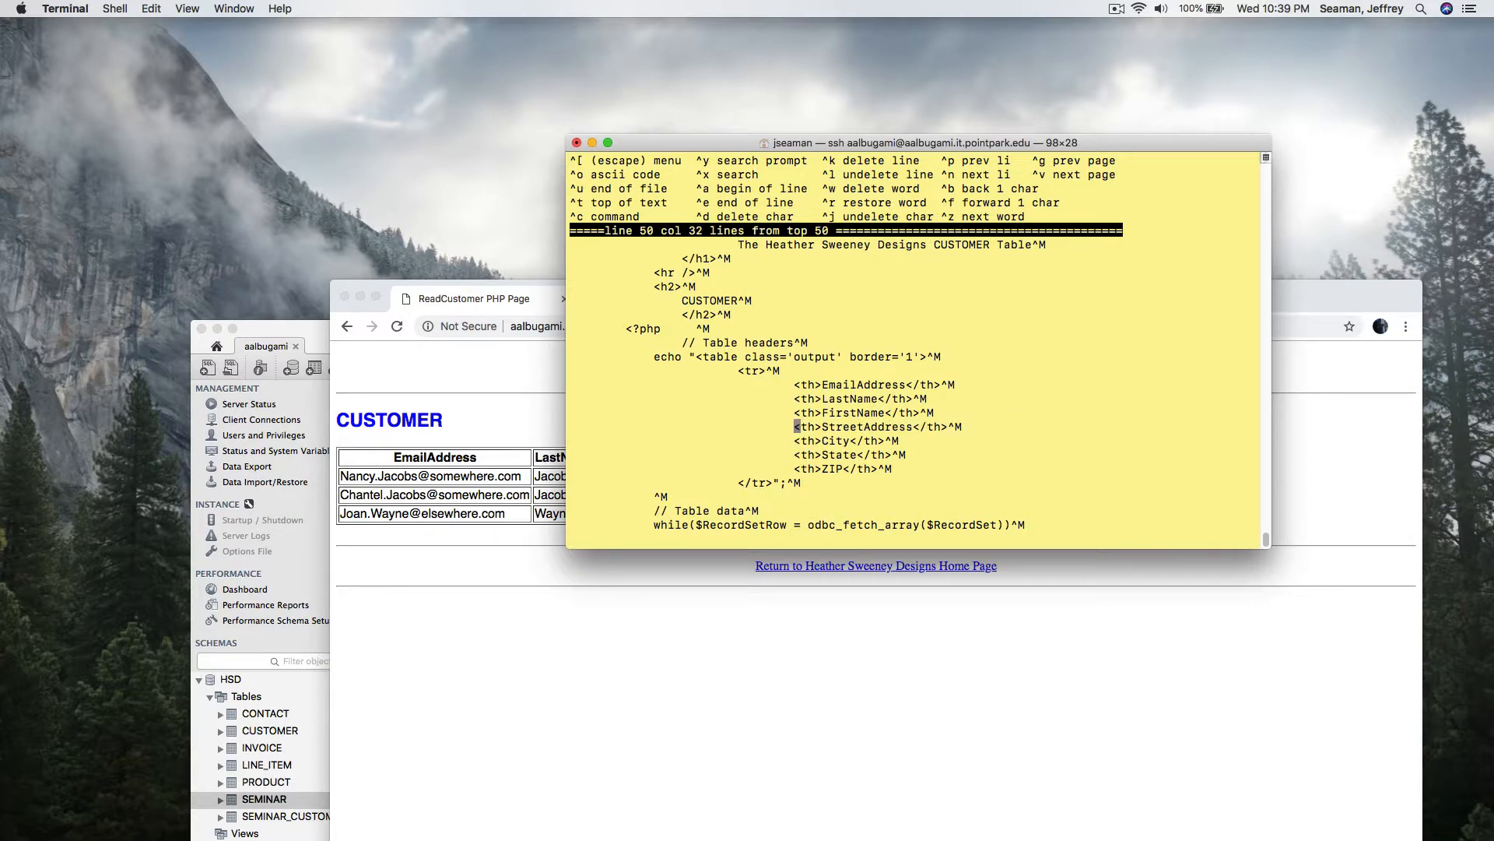
{"action": "left_click", "coordinate": [521, 412]}
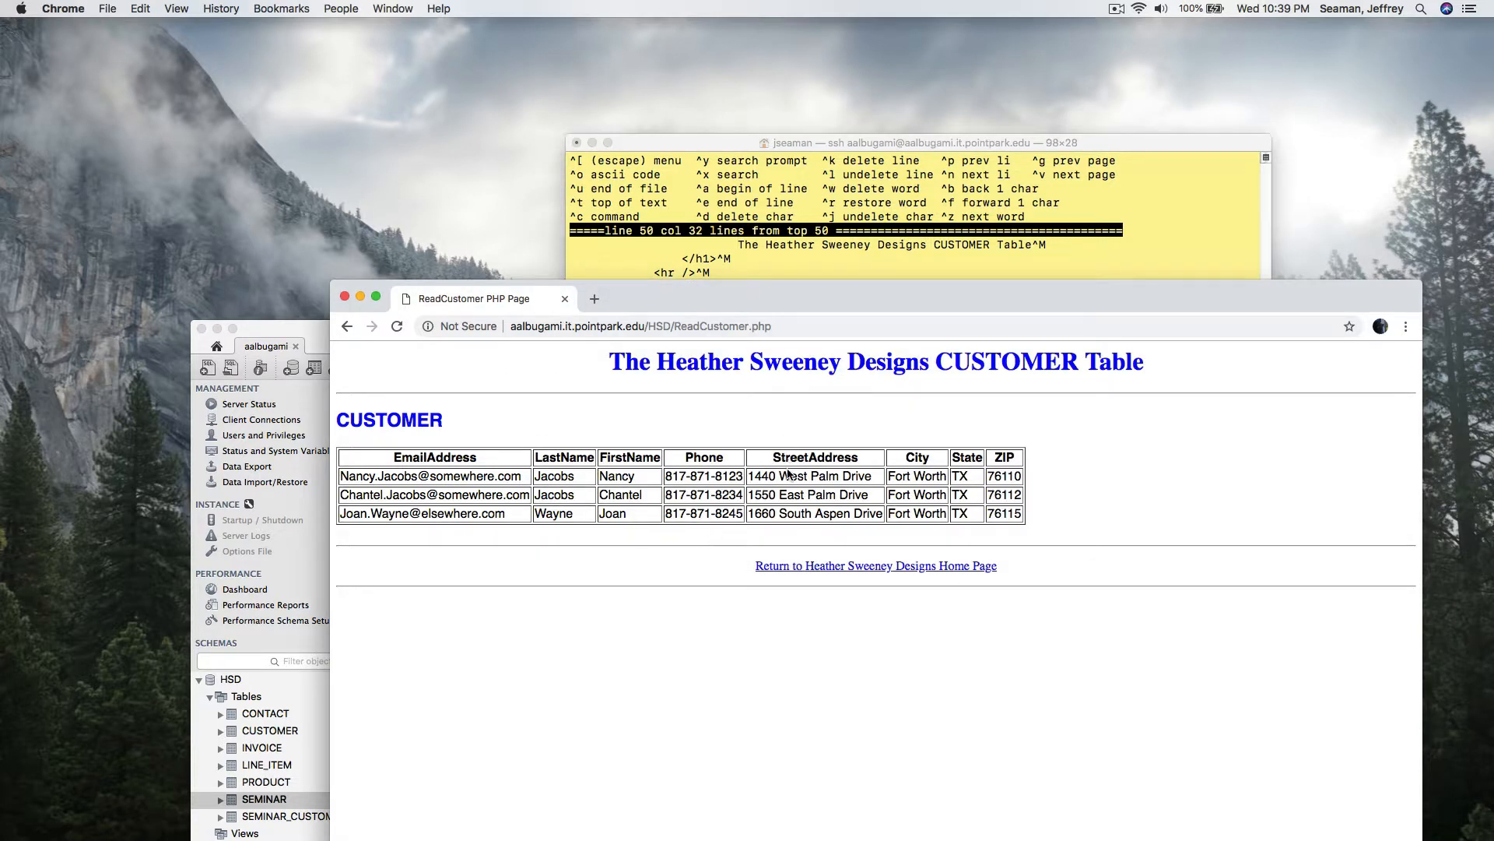
Delete the $RecordSetRow['Phone'] data cell line and leave ee, saving ReadCustomer.php.
{"action": "left_click", "coordinate": [814, 260]}
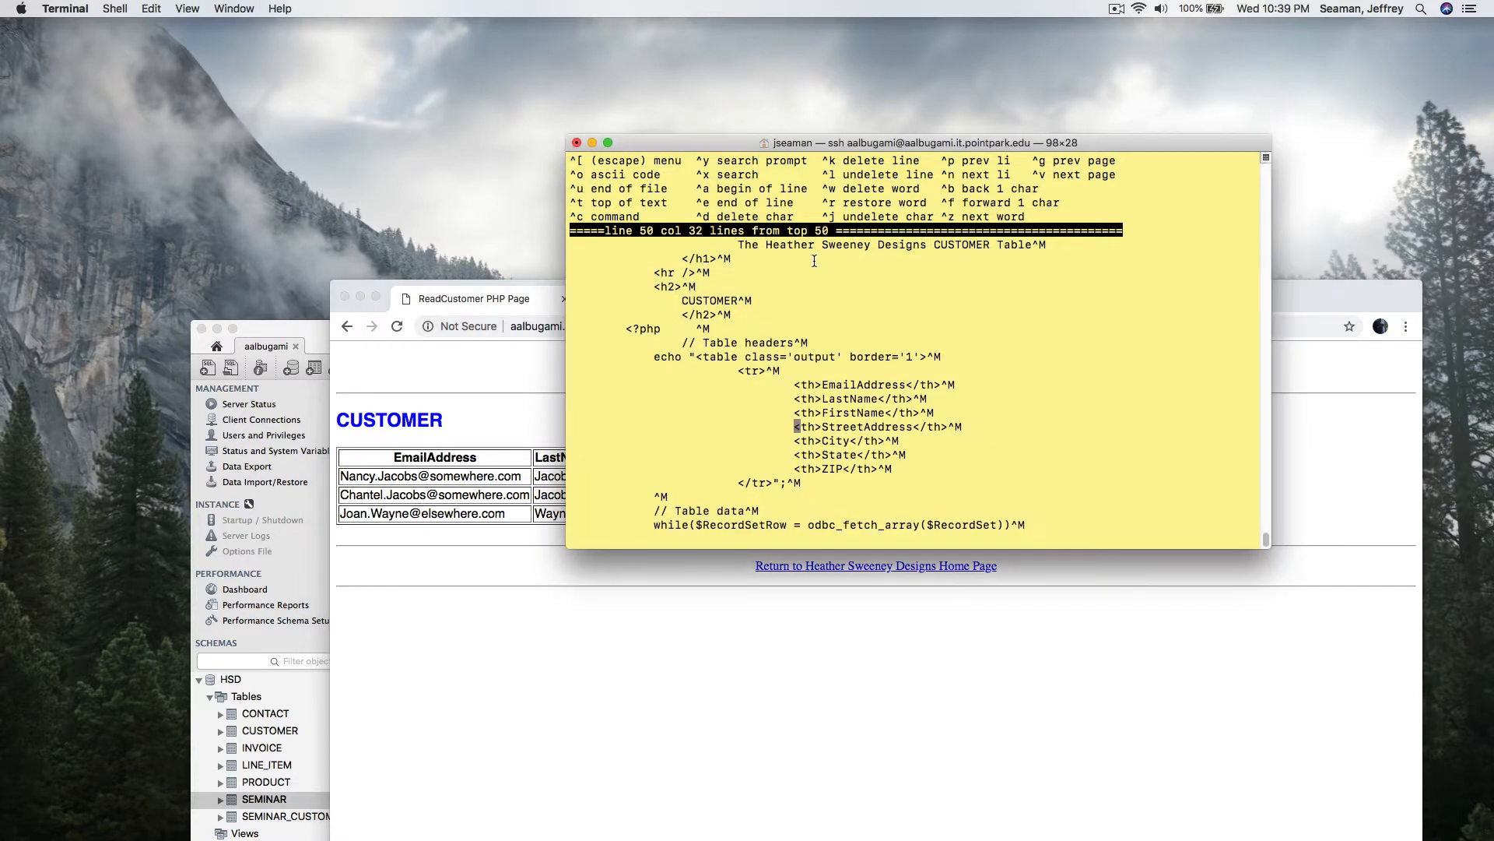
{"action": "key", "text": "Down"}
{"action": "key", "text": "Down"}
{"action": "key", "text": "Down"}
{"action": "key", "text": "Down"}
{"action": "key", "text": "Down"}
{"action": "key", "text": "Down"}
{"action": "key", "text": "Down"}
{"action": "key", "text": "Down"}
{"action": "key", "text": "Down"}
{"action": "key", "text": "Down"}
{"action": "key", "text": "Down"}
{"action": "key", "text": "Down"}
{"action": "key", "text": "Down"}
{"action": "key", "text": "Down"}
{"action": "key", "text": "Down"}
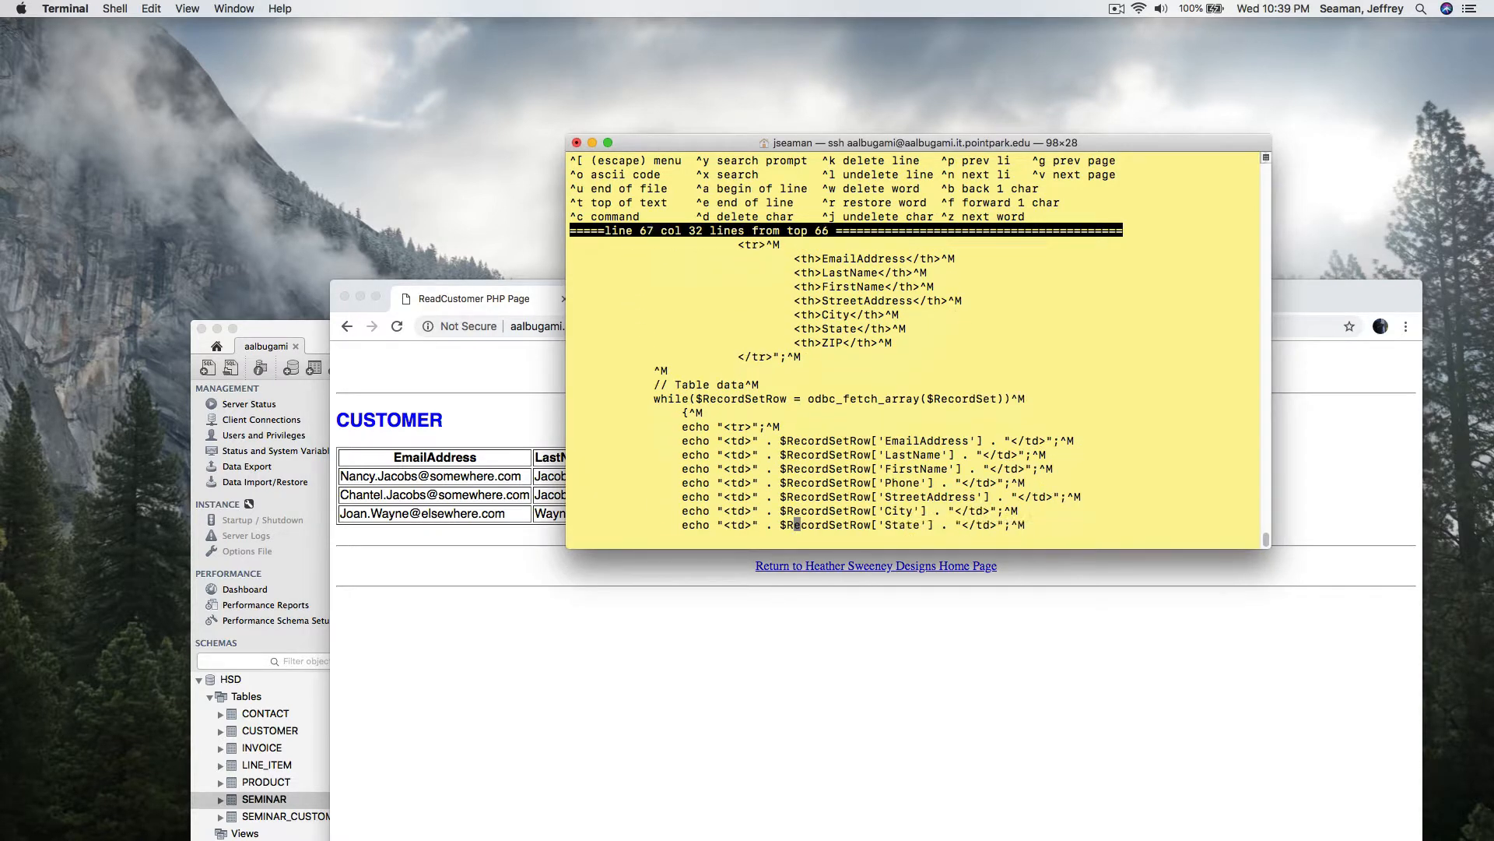
{"action": "key", "text": "Up"}
{"action": "key", "text": "Up"}
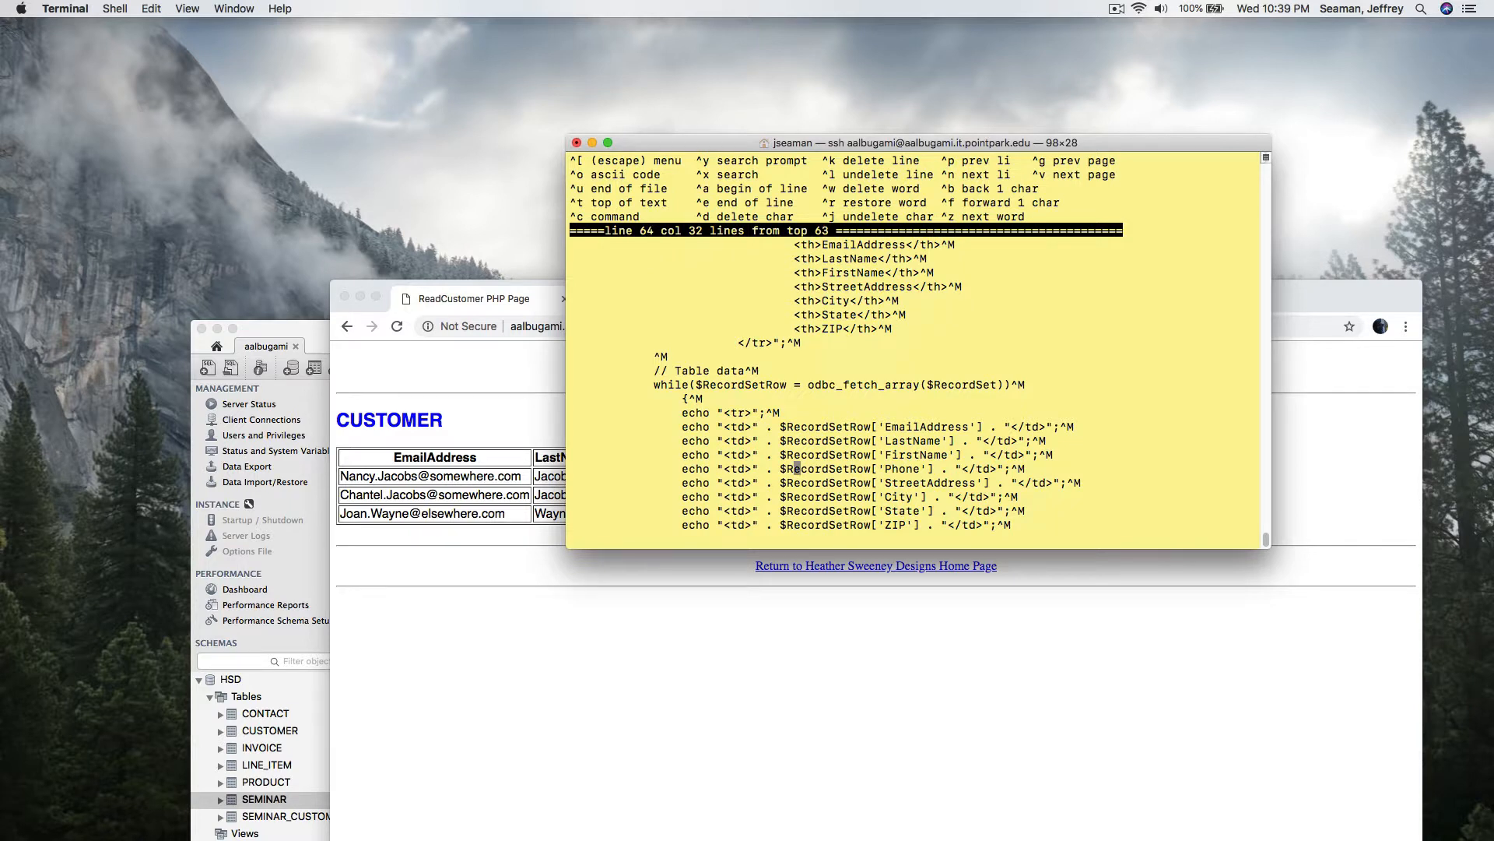
{"action": "key", "text": "Right"}
{"action": "key", "text": "Right"}
{"action": "key", "text": "Right"}
{"action": "key", "text": "Right"}
{"action": "key", "text": "Right"}
{"action": "key", "text": "Right"}
{"action": "key", "text": "Right"}
{"action": "key", "text": "Right"}
{"action": "key", "text": "Right"}
{"action": "key", "text": "Right"}
{"action": "key", "text": "Right"}
{"action": "key", "text": "Right"}
{"action": "key", "text": "Right"}
{"action": "key", "text": "Right"}
{"action": "key", "text": "Right"}
{"action": "key", "text": "Right"}
{"action": "key", "text": "Right"}
{"action": "key", "text": "Right"}
{"action": "key", "text": "Right"}
{"action": "key", "text": "Right"}
{"action": "key", "text": "Right"}
{"action": "key", "text": "Right"}
{"action": "key", "text": "Right"}
{"action": "key", "text": "Right"}
{"action": "key", "text": "Right"}
{"action": "key", "text": "Right"}
{"action": "key", "text": "Right"}
{"action": "key", "text": "Right"}
{"action": "key", "text": "Right"}
{"action": "key", "text": "Right"}
{"action": "key", "text": "Right"}
{"action": "key", "text": "Right"}
{"action": "key", "text": "Right"}
{"action": "key", "text": "Right"}
{"action": "key", "text": "BackSpace"}
{"action": "key", "text": "BackSpace"}
{"action": "key", "text": "BackSpace"}
{"action": "key", "text": "BackSpace"}
{"action": "key", "text": "BackSpace"}
{"action": "key", "text": "BackSpace"}
{"action": "key", "text": "BackSpace"}
{"action": "key", "text": "BackSpace"}
{"action": "key", "text": "BackSpace"}
{"action": "key", "text": "BackSpace"}
{"action": "key", "text": "BackSpace"}
{"action": "key", "text": "BackSpace"}
{"action": "key", "text": "BackSpace"}
{"action": "key", "text": "BackSpace"}
{"action": "key", "text": "BackSpace"}
{"action": "key", "text": "BackSpace"}
{"action": "key", "text": "BackSpace"}
{"action": "key", "text": "BackSpace"}
{"action": "key", "text": "BackSpace"}
{"action": "key", "text": "BackSpace"}
{"action": "key", "text": "BackSpace"}
{"action": "key", "text": "BackSpace"}
{"action": "key", "text": "BackSpace"}
{"action": "key", "text": "BackSpace"}
{"action": "key", "text": "BackSpace"}
{"action": "key", "text": "BackSpace"}
{"action": "key", "text": "BackSpace"}
{"action": "key", "text": "BackSpace"}
{"action": "key", "text": "BackSpace"}
{"action": "key", "text": "BackSpace"}
{"action": "key", "text": "BackSpace"}
{"action": "key", "text": "BackSpace"}
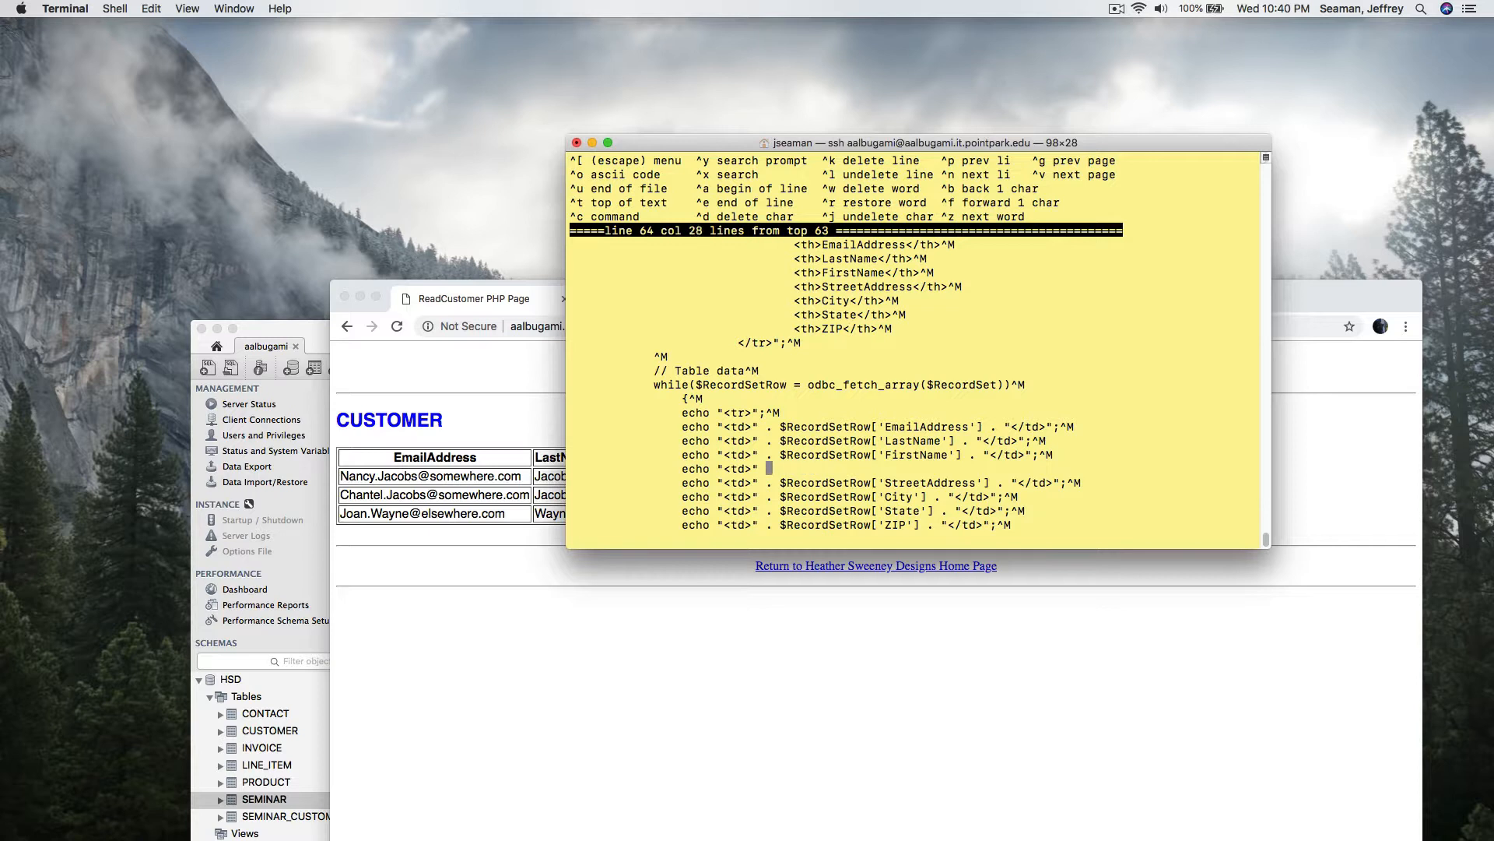
{"action": "key", "text": "BackSpace"}
{"action": "key", "text": "BackSpace"}
{"action": "key", "text": "BackSpace"}
{"action": "key", "text": "BackSpace"}
{"action": "key", "text": "BackSpace"}
{"action": "key", "text": "BackSpace"}
{"action": "key", "text": "BackSpace"}
{"action": "key", "text": "BackSpace"}
{"action": "key", "text": "BackSpace"}
{"action": "key", "text": "BackSpace"}
{"action": "key", "text": "BackSpace"}
{"action": "key", "text": "BackSpace"}
{"action": "key", "text": "BackSpace"}
{"action": "key", "text": "BackSpace"}
{"action": "key", "text": "BackSpace"}
{"action": "key", "text": "BackSpace"}
{"action": "key", "text": "BackSpace"}
{"action": "key", "text": "BackSpace"}
{"action": "key", "text": "BackSpace"}
{"action": "key", "text": "BackSpace"}
{"action": "key", "text": "BackSpace"}
{"action": "key", "text": "BackSpace"}
{"action": "key", "text": "BackSpace"}
{"action": "key", "text": "BackSpace"}
{"action": "key", "text": "BackSpace"}
{"action": "key", "text": "BackSpace"}
{"action": "key", "text": "BackSpace"}
{"action": "key", "text": "BackSpace"}
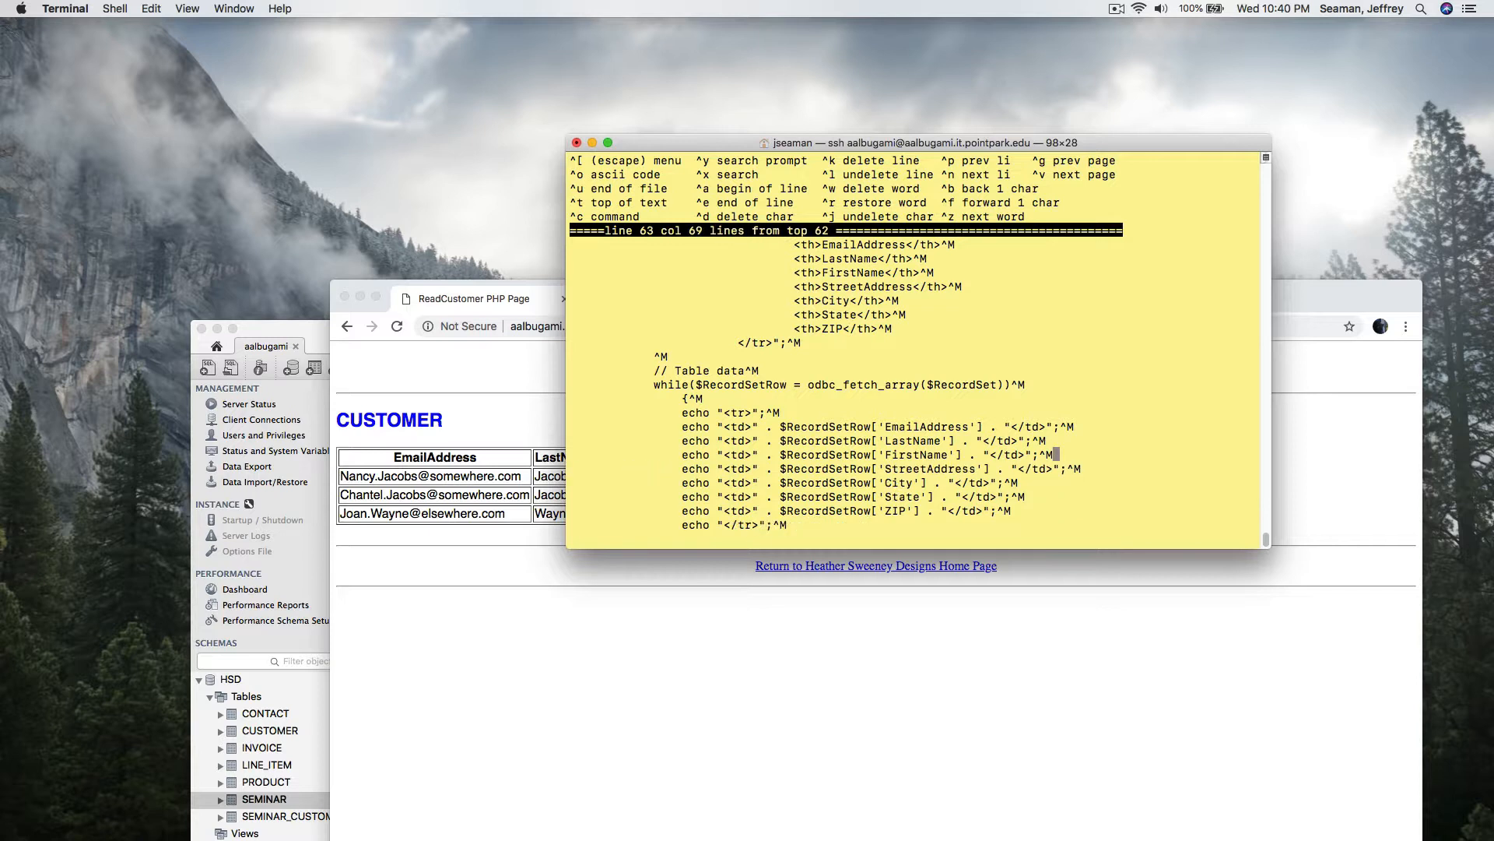
{"action": "key", "text": "Down"}
{"action": "key", "text": "Down"}
{"action": "key", "text": "Down"}
{"action": "key", "text": "Down"}
{"action": "key", "text": "Down"}
{"action": "key", "text": "Down"}
{"action": "key", "text": "Down"}
{"action": "key", "text": "Down"}
{"action": "key", "text": "Down"}
{"action": "key", "text": "Escape"}
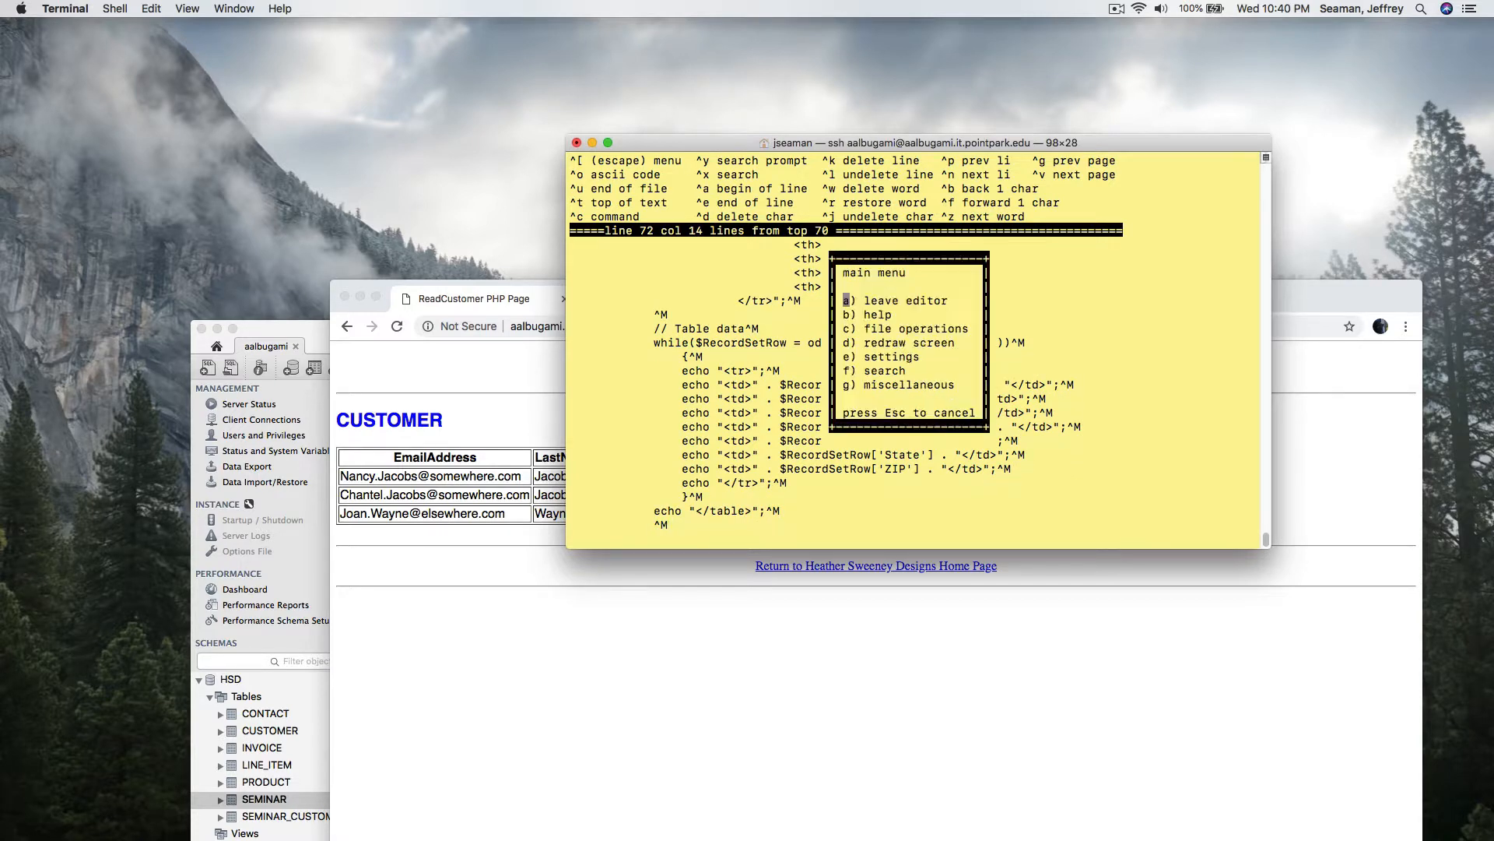
{"action": "key", "text": "a"}
{"action": "key", "text": "a"}
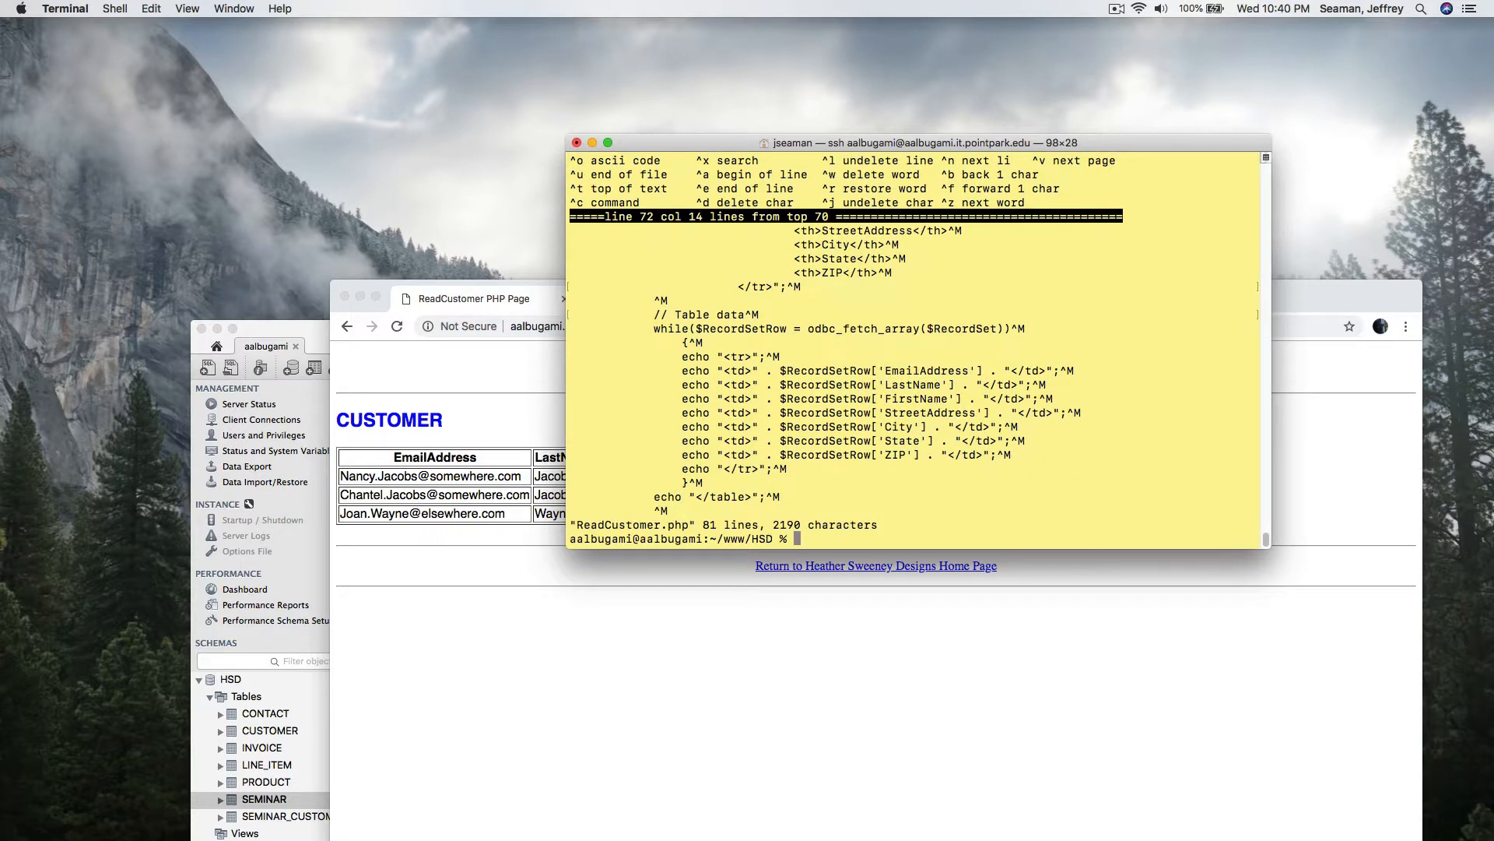
Reload the CUSTOMER page in Chrome to confirm the Phone column is gone, then return to Terminal.
{"action": "left_click", "coordinate": [395, 333]}
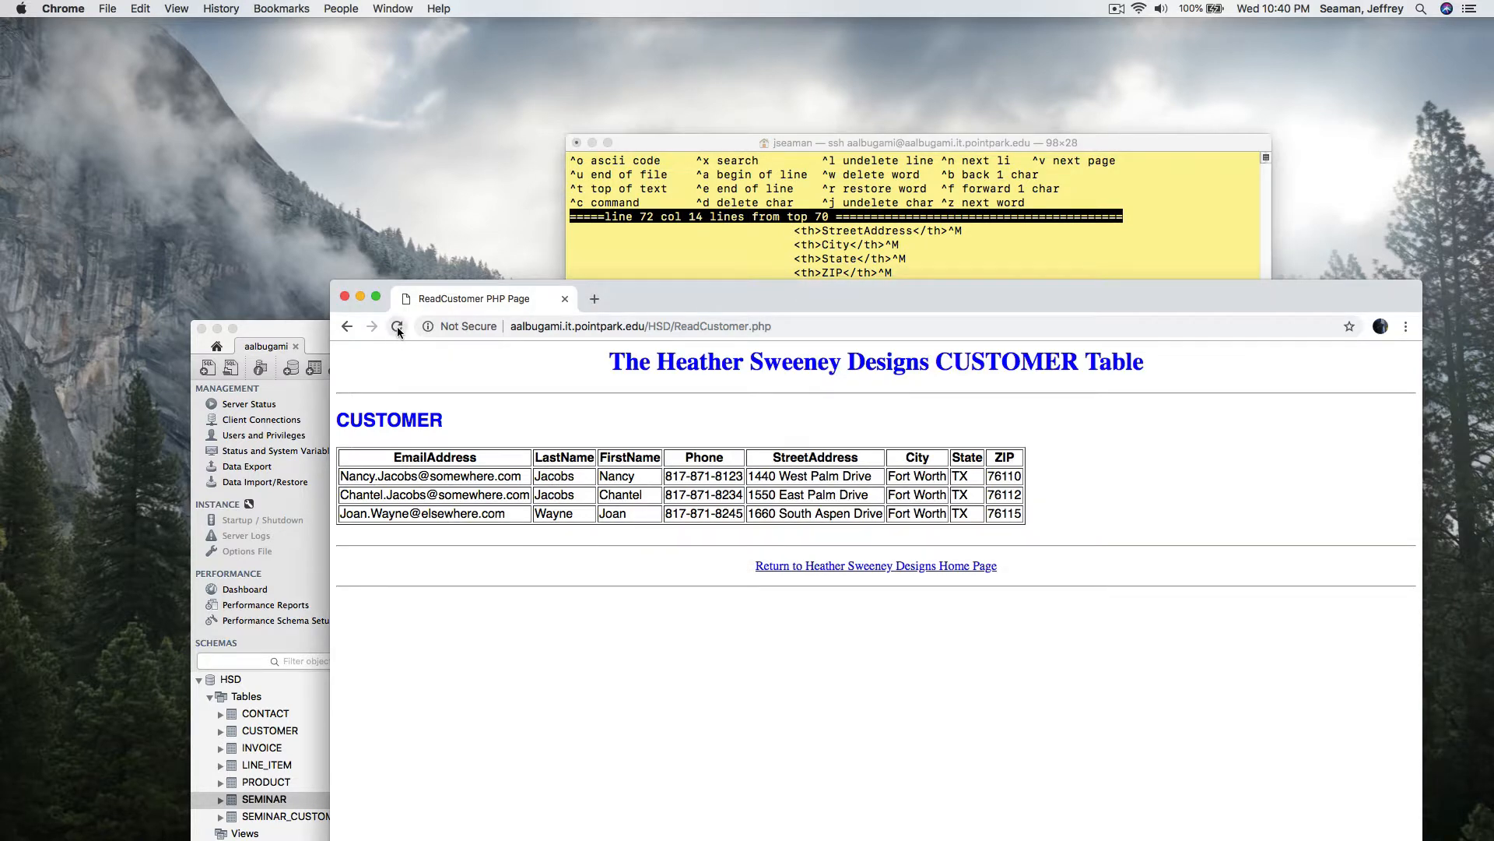
{"action": "left_click", "coordinate": [397, 325]}
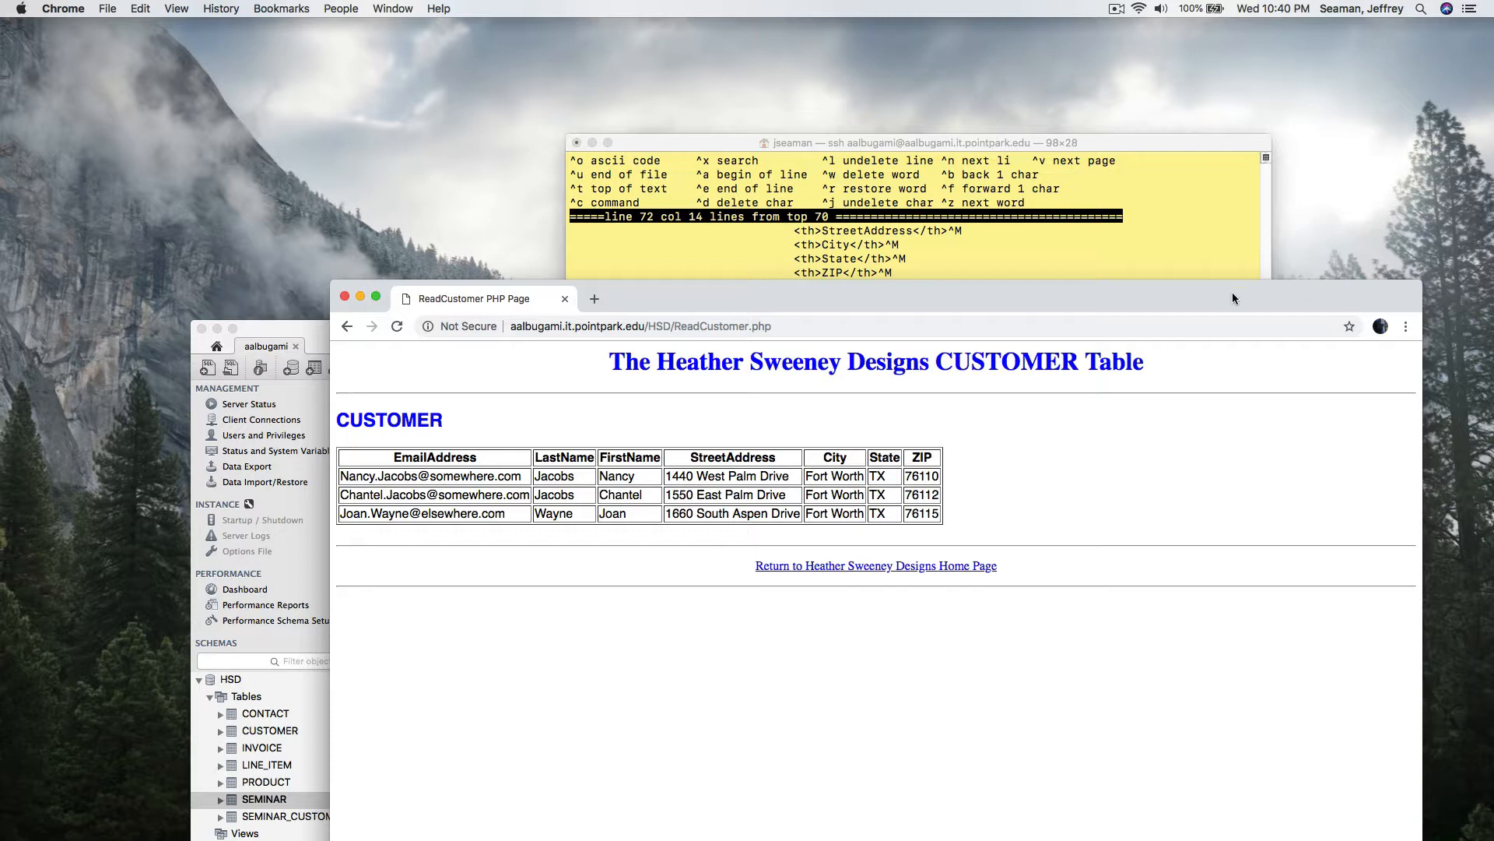
{"action": "left_click", "coordinate": [1118, 257]}
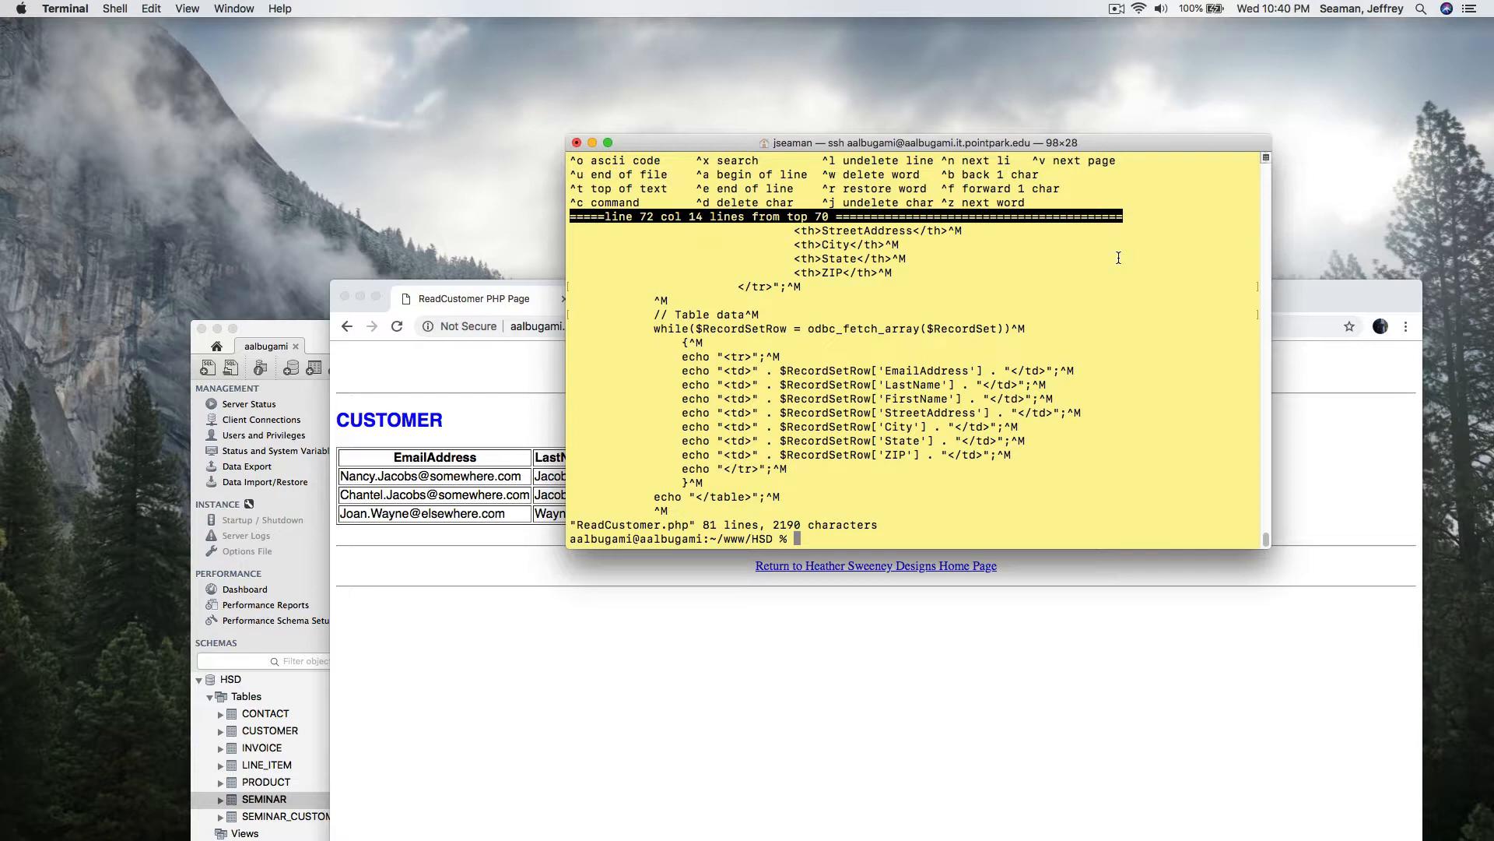
{"action": "left_click", "coordinate": [506, 414]}
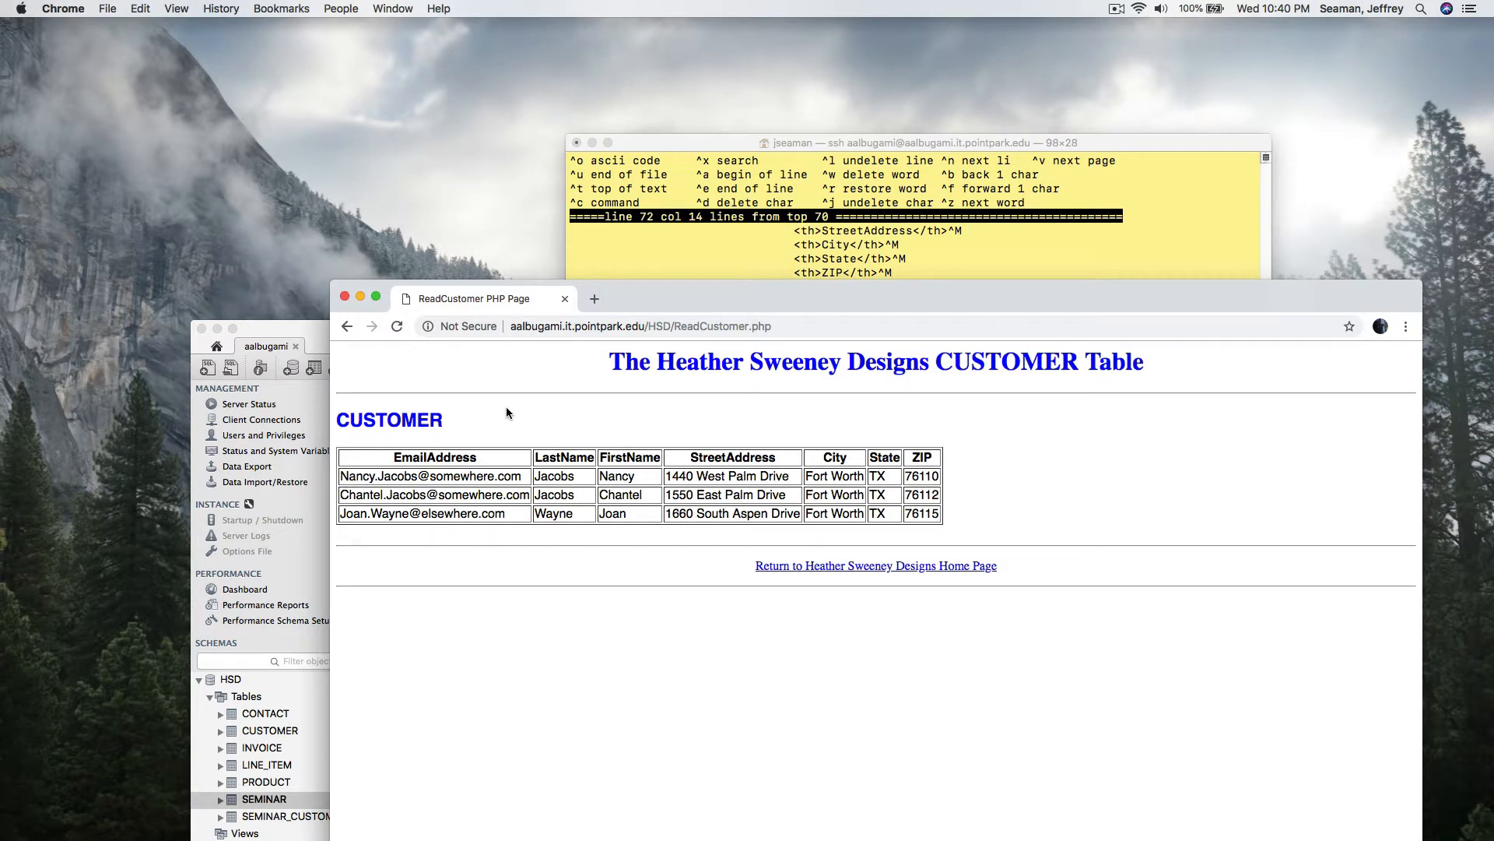
{"action": "left_click", "coordinate": [825, 228]}
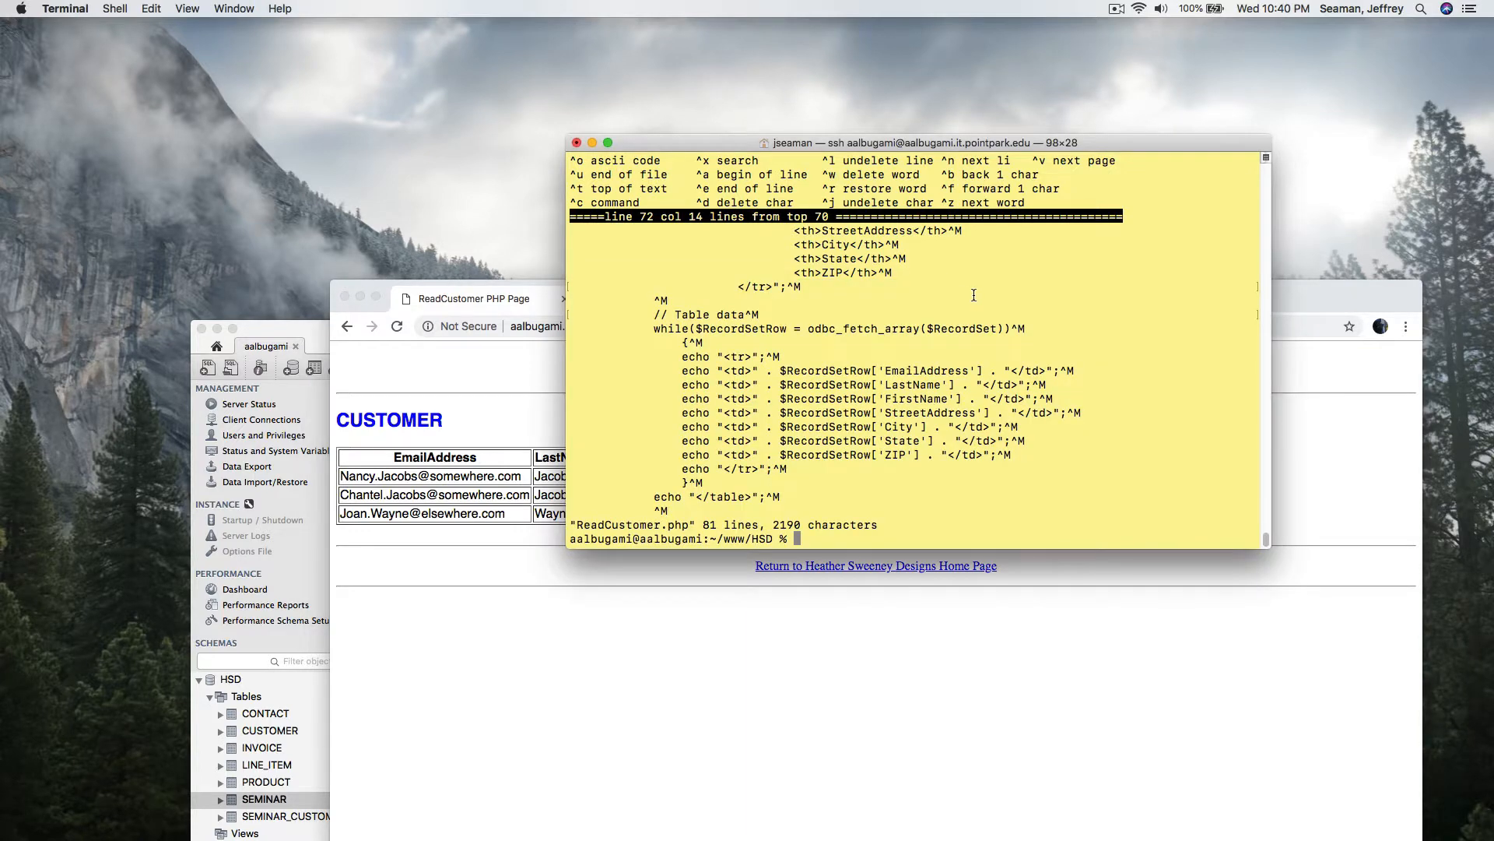
Reopen ReadCustomer.php and add <th>Phone</th> on a new line after the FirstName header.
{"action": "key", "text": "Up"}
{"action": "key", "text": "Return"}
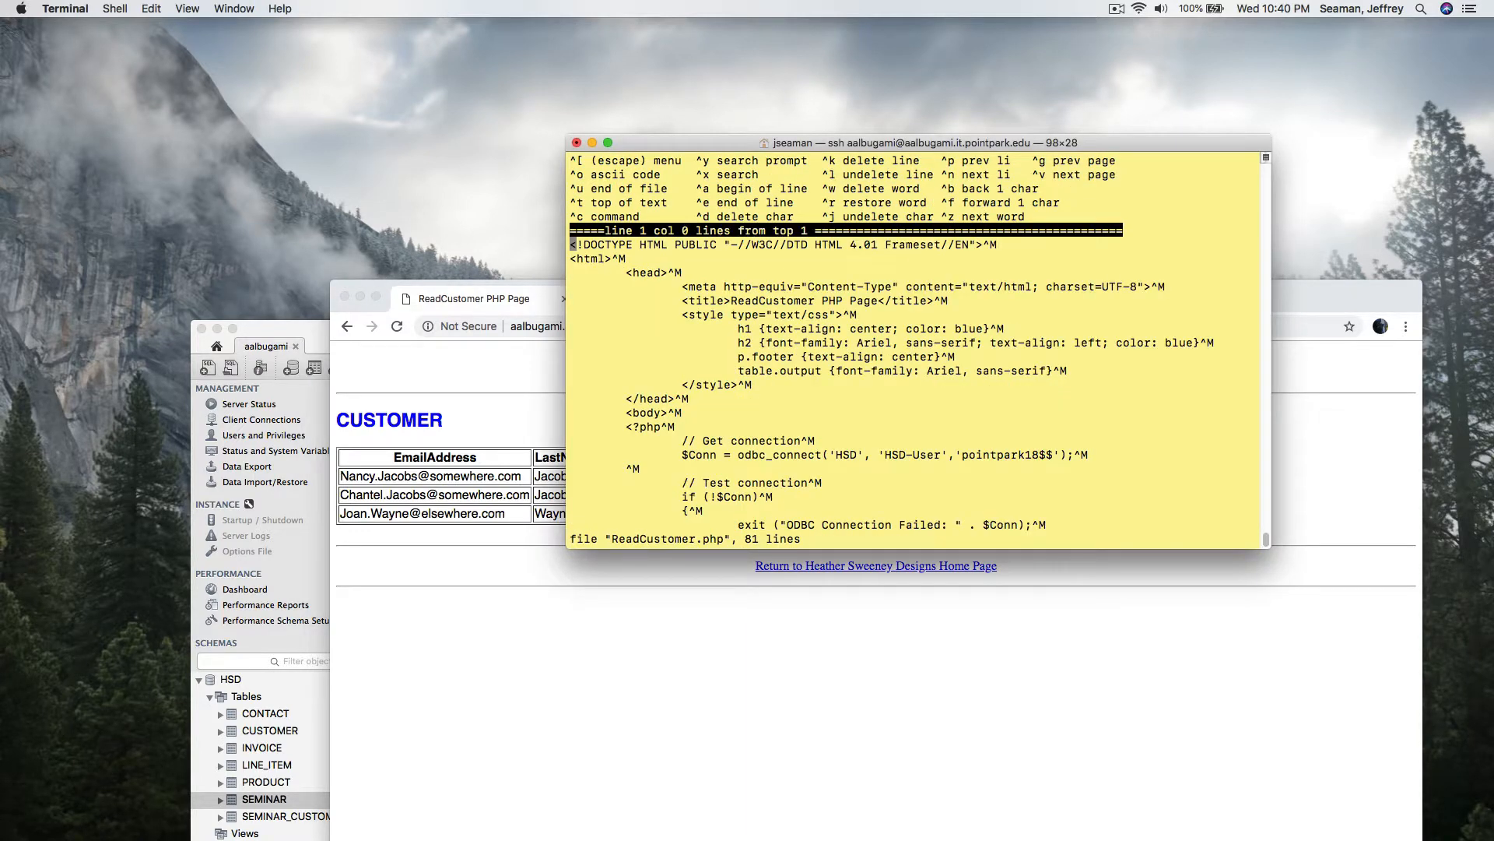
{"action": "key", "text": "Down"}
{"action": "key", "text": "Down"}
{"action": "key", "text": "Down"}
{"action": "key", "text": "Down"}
{"action": "key", "text": "Down"}
{"action": "key", "text": "Down"}
{"action": "key", "text": "Down"}
{"action": "key", "text": "Down"}
{"action": "key", "text": "Down"}
{"action": "key", "text": "Down"}
{"action": "key", "text": "Down"}
{"action": "key", "text": "Down"}
{"action": "key", "text": "Down"}
{"action": "key", "text": "Down"}
{"action": "key", "text": "Down"}
{"action": "key", "text": "Down"}
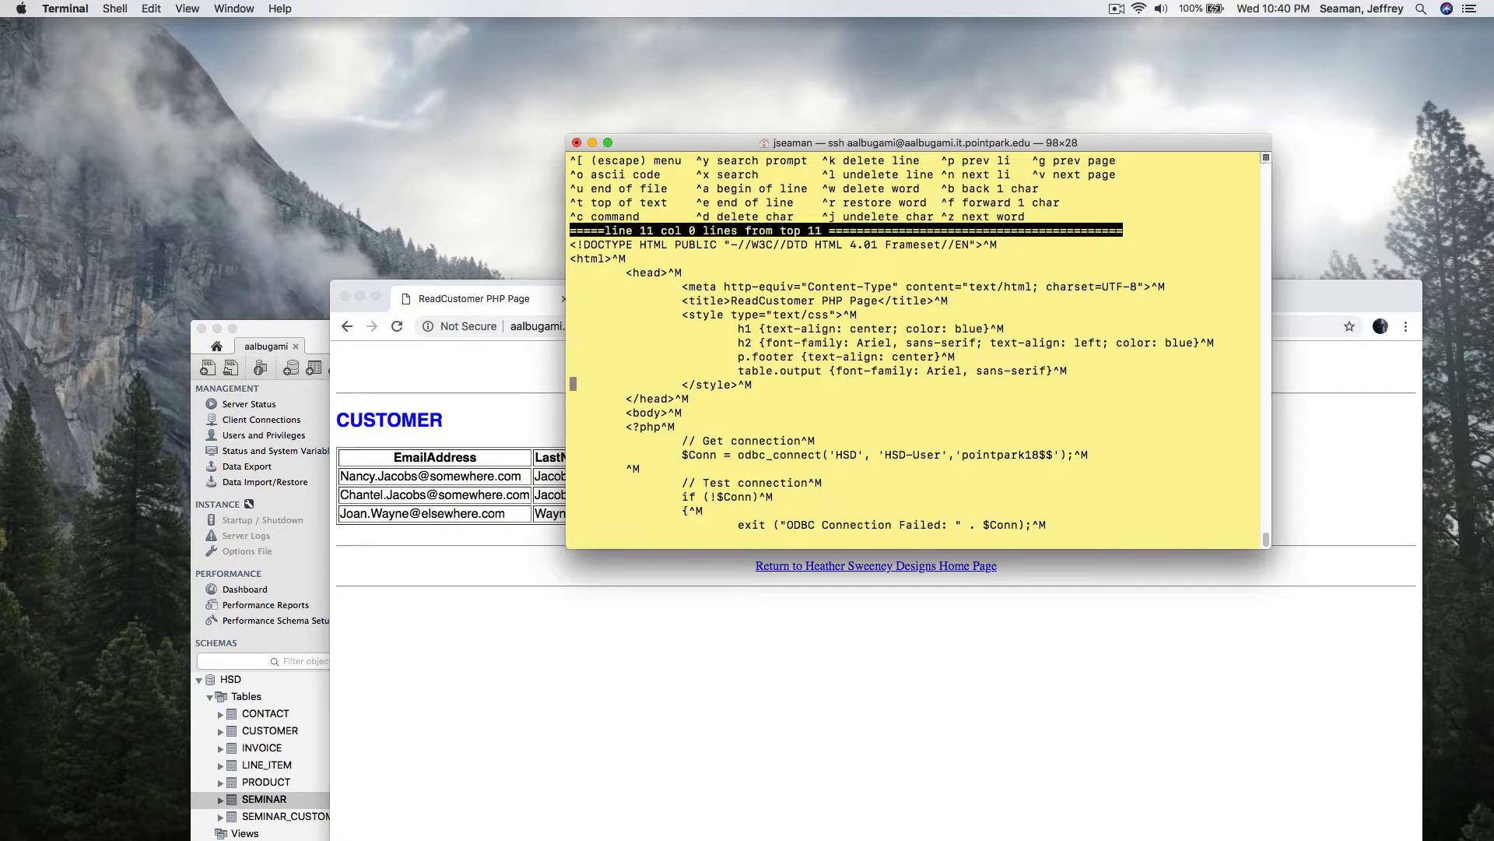
{"action": "key", "text": "Down"}
{"action": "key", "text": "Down"}
{"action": "key", "text": "Down"}
{"action": "key", "text": "Down"}
{"action": "key", "text": "Down"}
{"action": "key", "text": "Down"}
{"action": "key", "text": "Down"}
{"action": "key", "text": "Down"}
{"action": "key", "text": "Down"}
{"action": "key", "text": "Down"}
{"action": "key", "text": "Down"}
{"action": "key", "text": "Down"}
{"action": "key", "text": "Down"}
{"action": "key", "text": "Down"}
{"action": "key", "text": "Down"}
{"action": "key", "text": "Down"}
{"action": "key", "text": "Down"}
{"action": "key", "text": "Down"}
{"action": "key", "text": "Down"}
{"action": "key", "text": "Down"}
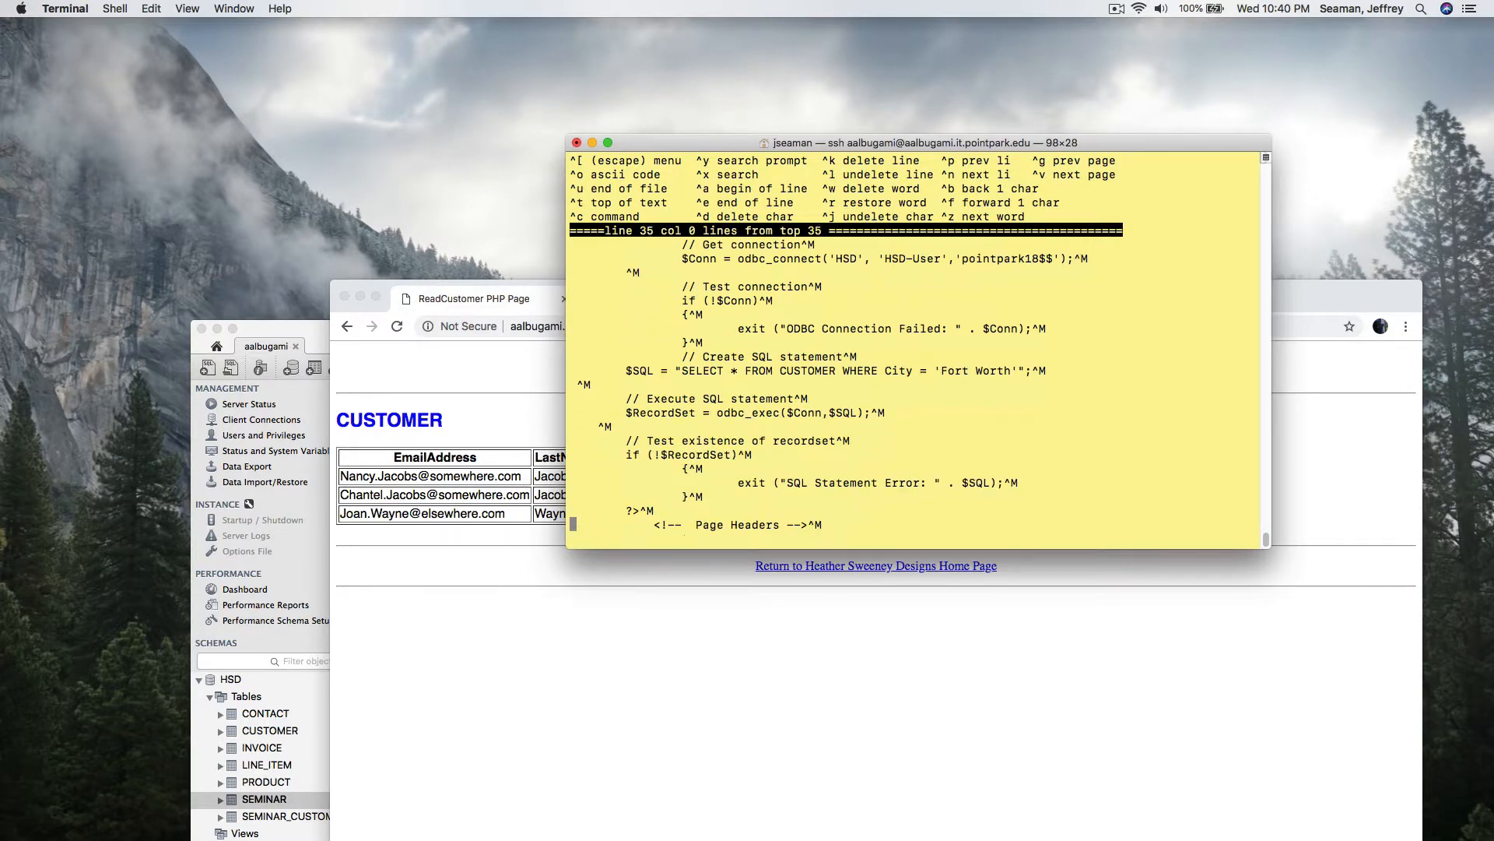
{"action": "key", "text": "Down"}
{"action": "key", "text": "Down"}
{"action": "key", "text": "Down"}
{"action": "key", "text": "Down"}
{"action": "key", "text": "Down"}
{"action": "key", "text": "Down"}
{"action": "key", "text": "Down"}
{"action": "key", "text": "Down"}
{"action": "key", "text": "Down"}
{"action": "key", "text": "Down"}
{"action": "key", "text": "Down"}
{"action": "key", "text": "Down"}
{"action": "key", "text": "Down"}
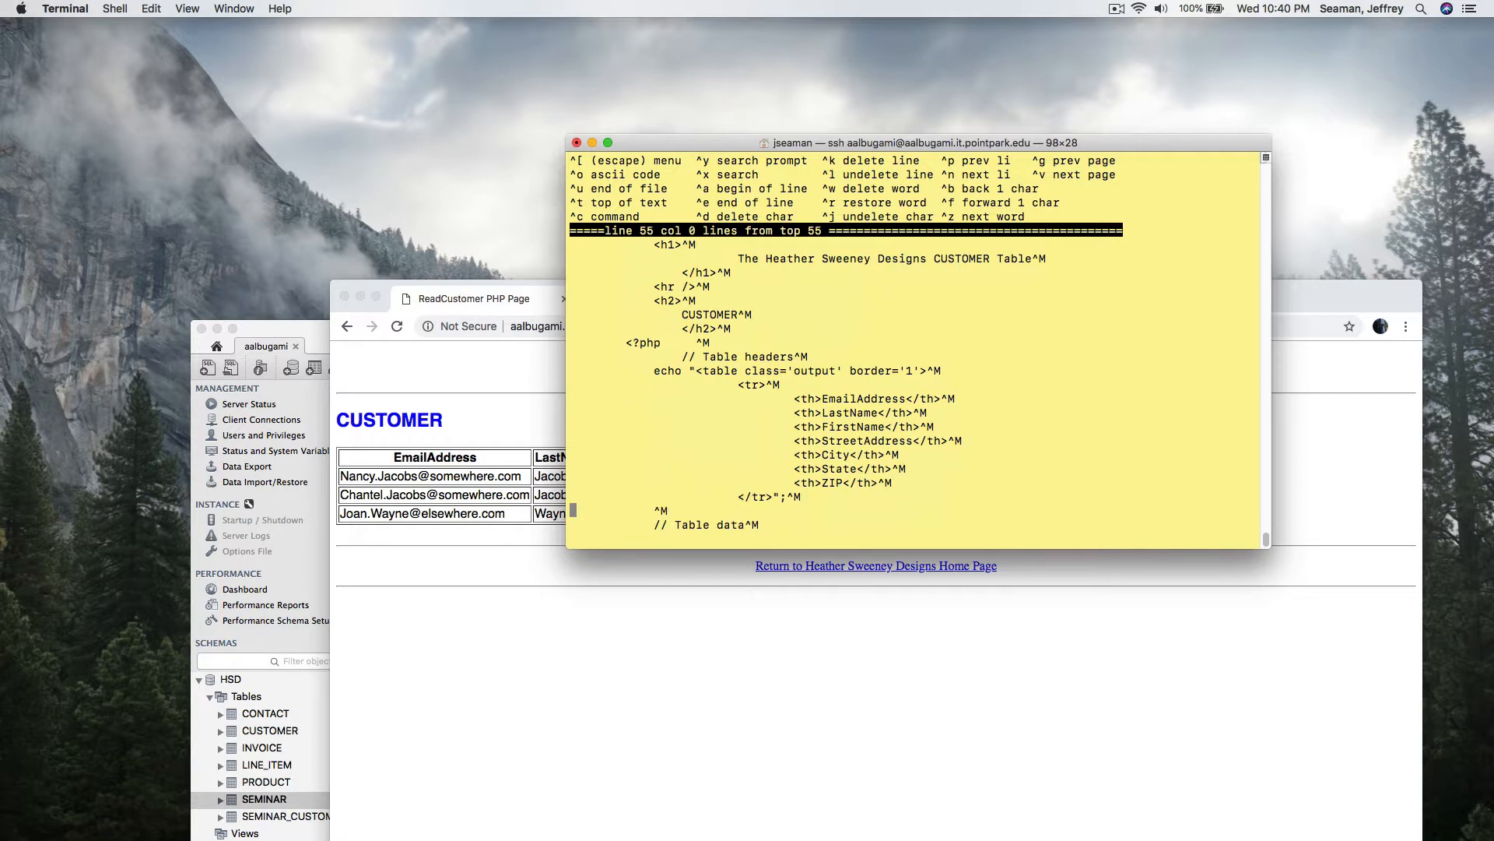
{"action": "key", "text": "Up"}
{"action": "key", "text": "Right"}
{"action": "key", "text": "Right"}
{"action": "key", "text": "Right"}
{"action": "key", "text": "Up"}
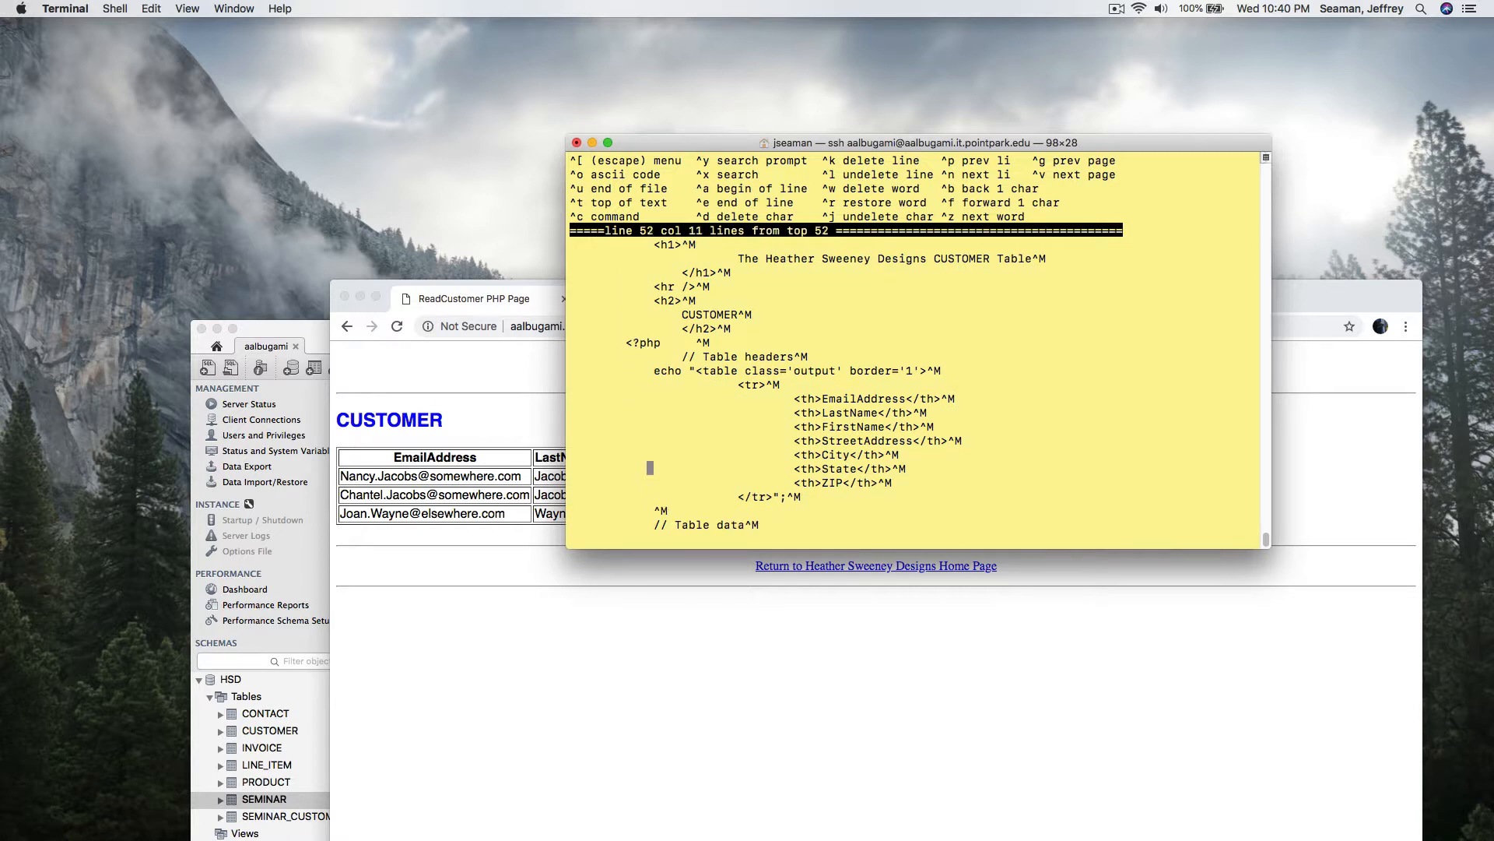
{"action": "key", "text": "Right"}
{"action": "key", "text": "Right"}
{"action": "key", "text": "Right"}
{"action": "key", "text": "Right"}
{"action": "key", "text": "Right"}
{"action": "key", "text": "Right"}
{"action": "key", "text": "Right"}
{"action": "key", "text": "Right"}
{"action": "key", "text": "Right"}
{"action": "key", "text": "Right"}
{"action": "key", "text": "Up"}
{"action": "key", "text": "Up"}
{"action": "key", "text": "Up"}
{"action": "key", "text": "Right"}
{"action": "key", "text": "Right"}
{"action": "key", "text": "Right"}
{"action": "key", "text": "Right"}
{"action": "key", "text": "Right"}
{"action": "key", "text": "Right"}
{"action": "key", "text": "Right"}
{"action": "key", "text": "Right"}
{"action": "key", "text": "Right"}
{"action": "key", "text": "Right"}
{"action": "key", "text": "Right"}
{"action": "key", "text": "Right"}
{"action": "key", "text": "Right"}
{"action": "key", "text": "Right"}
{"action": "key", "text": "Return"}
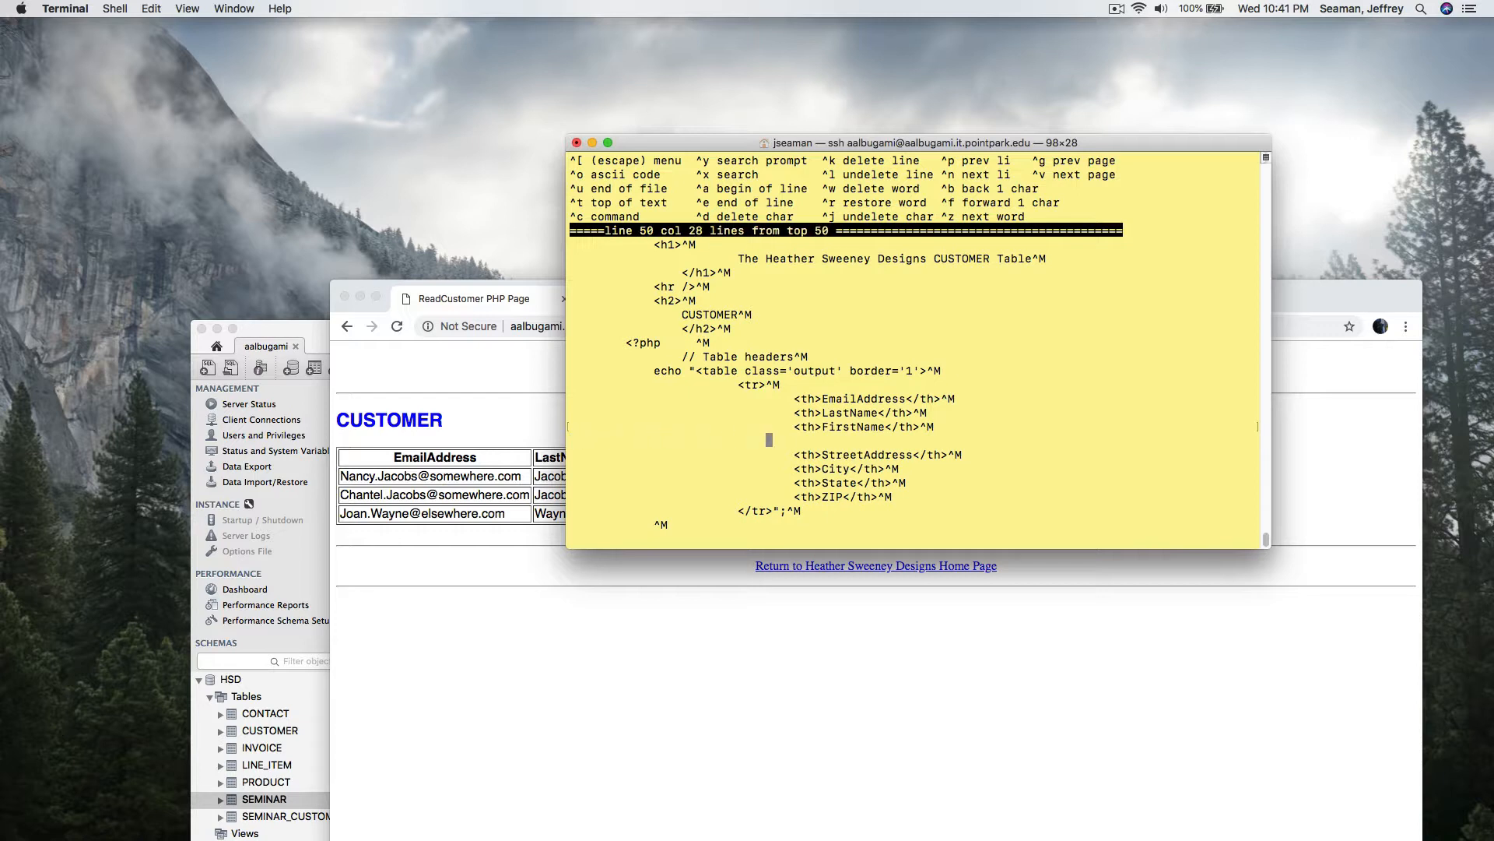
{"action": "type", "text": "<th>Phone</th>"}
{"action": "key", "text": "Down"}
{"action": "key", "text": "Down"}
{"action": "key", "text": "Down"}
{"action": "key", "text": "Down"}
{"action": "key", "text": "Down"}
{"action": "key", "text": "Down"}
Expand the CUSTOMER table's Columns list in MySQL Workbench to check the column order.
{"action": "left_click", "coordinate": [318, 335]}
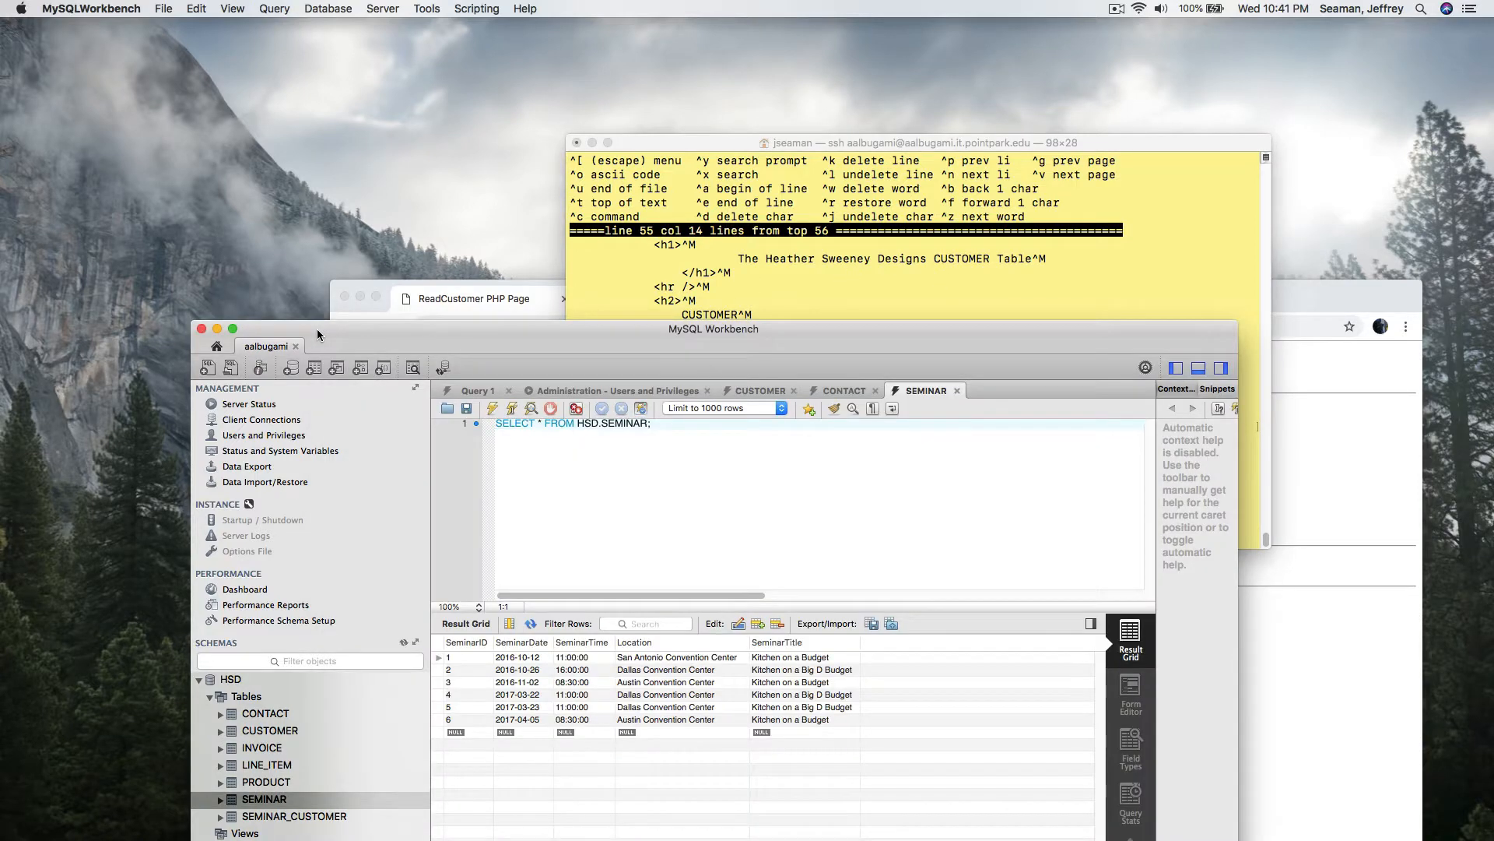
{"action": "left_click_drag", "start_coordinate": [318, 334], "coordinate": [434, 161]}
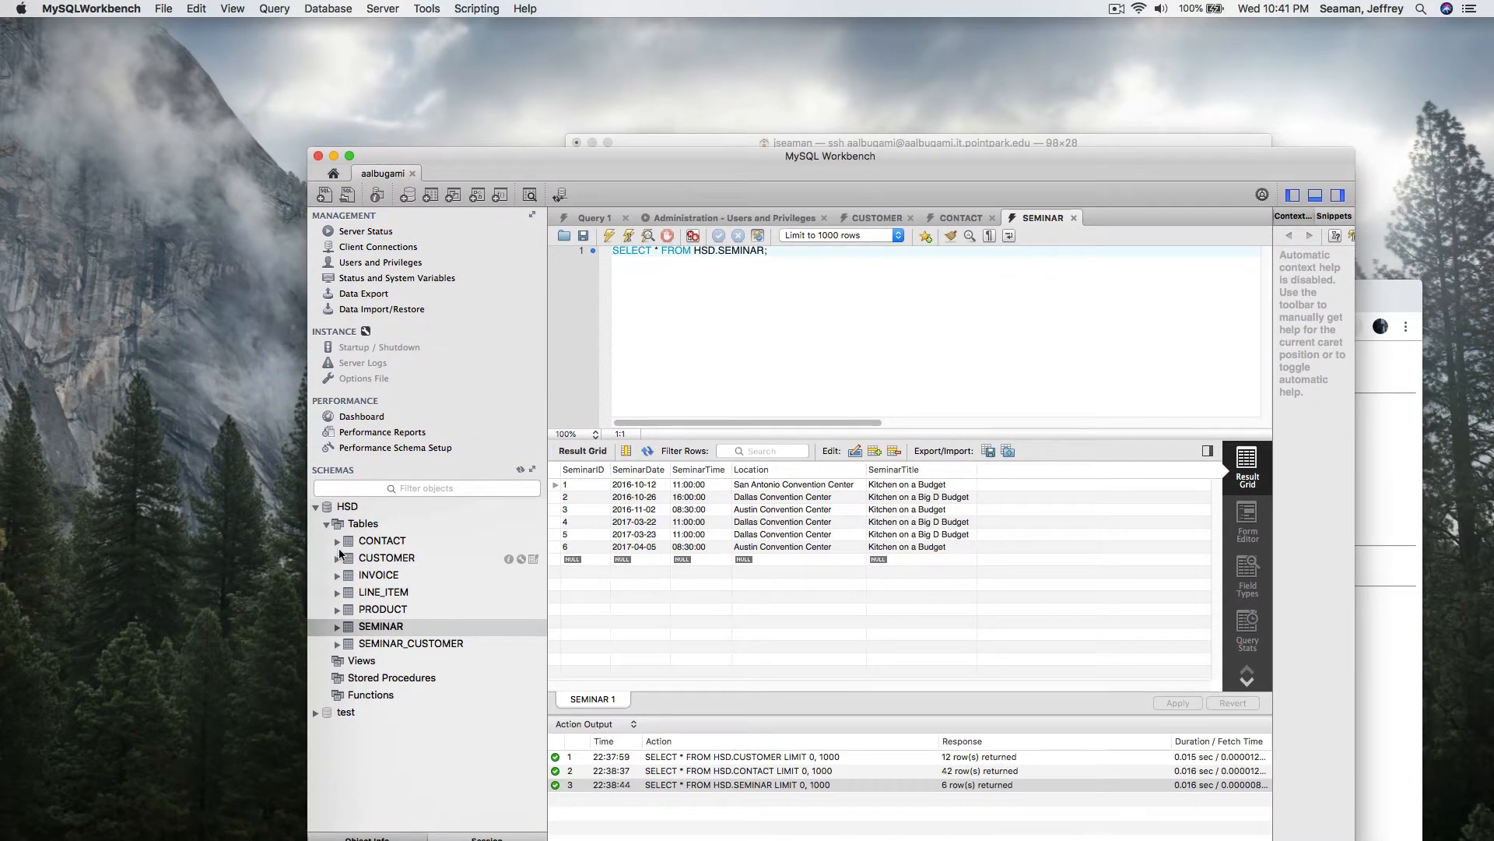
{"action": "left_click", "coordinate": [338, 557]}
{"action": "left_click", "coordinate": [349, 574]}
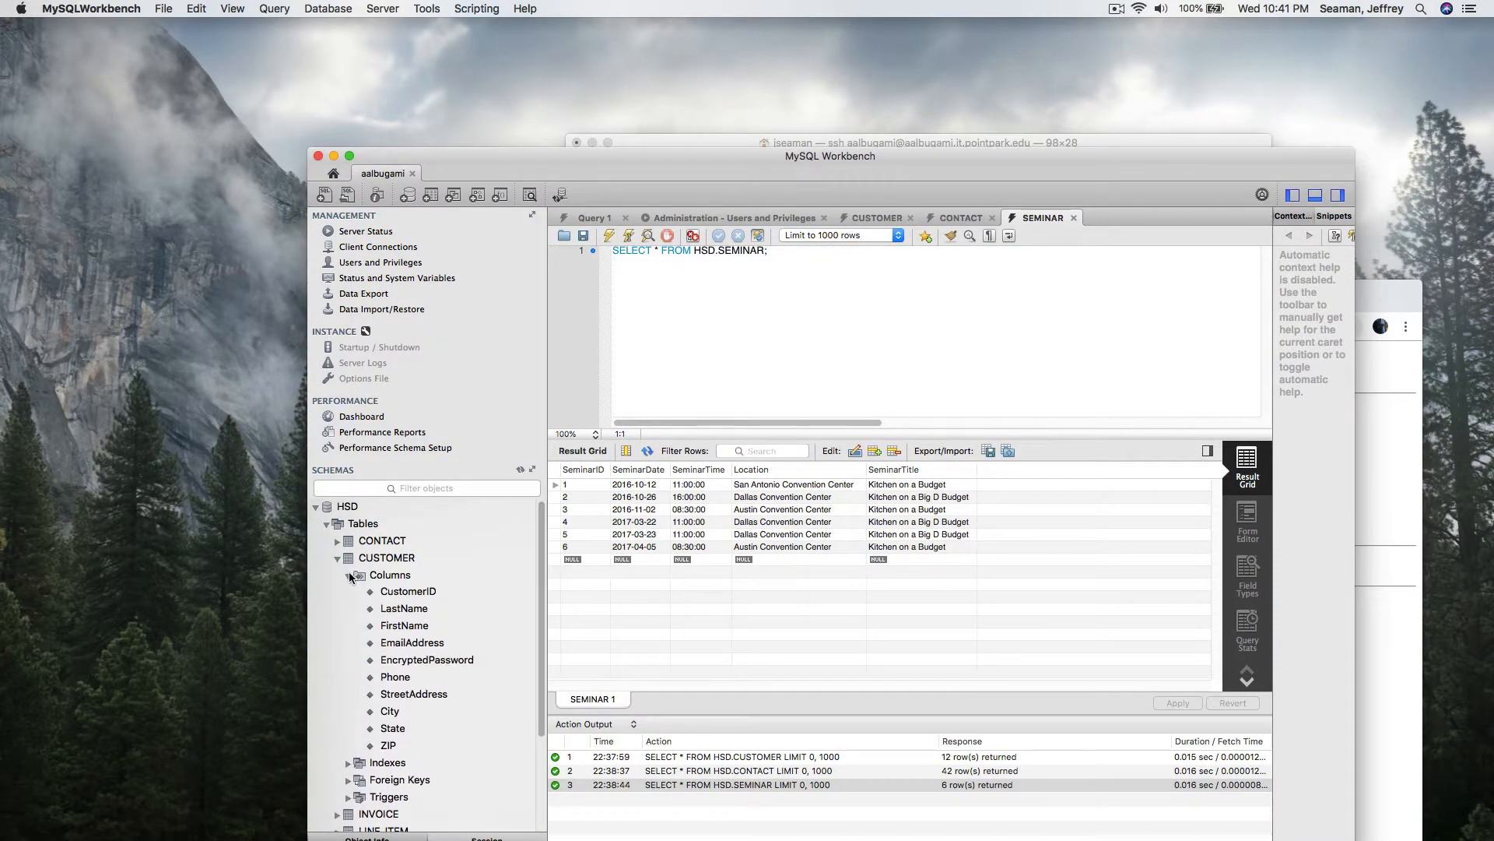
{"action": "left_click_drag", "start_coordinate": [776, 162], "coordinate": [769, 366]}
Add echo "<td>" . $RecordSetRow['Phone'] . "</td>"; after the StreetAddress data line and save.
{"action": "left_click", "coordinate": [784, 287]}
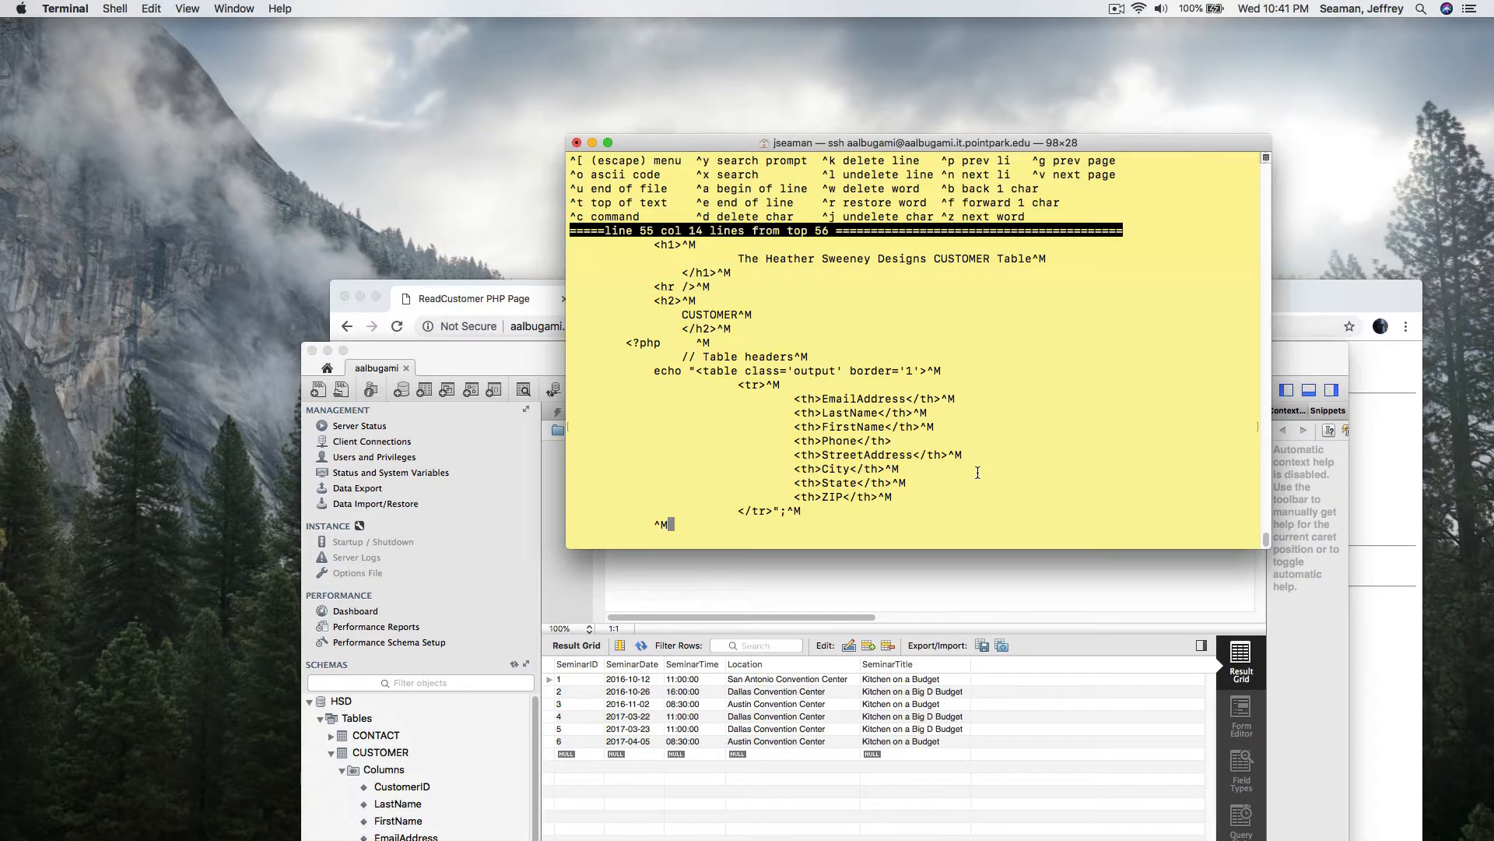
{"action": "key", "text": "Down"}
{"action": "key", "text": "Down"}
{"action": "key", "text": "Down"}
{"action": "key", "text": "Down"}
{"action": "key", "text": "Down"}
{"action": "key", "text": "Down"}
{"action": "key", "text": "Down"}
{"action": "key", "text": "Down"}
{"action": "key", "text": "Down"}
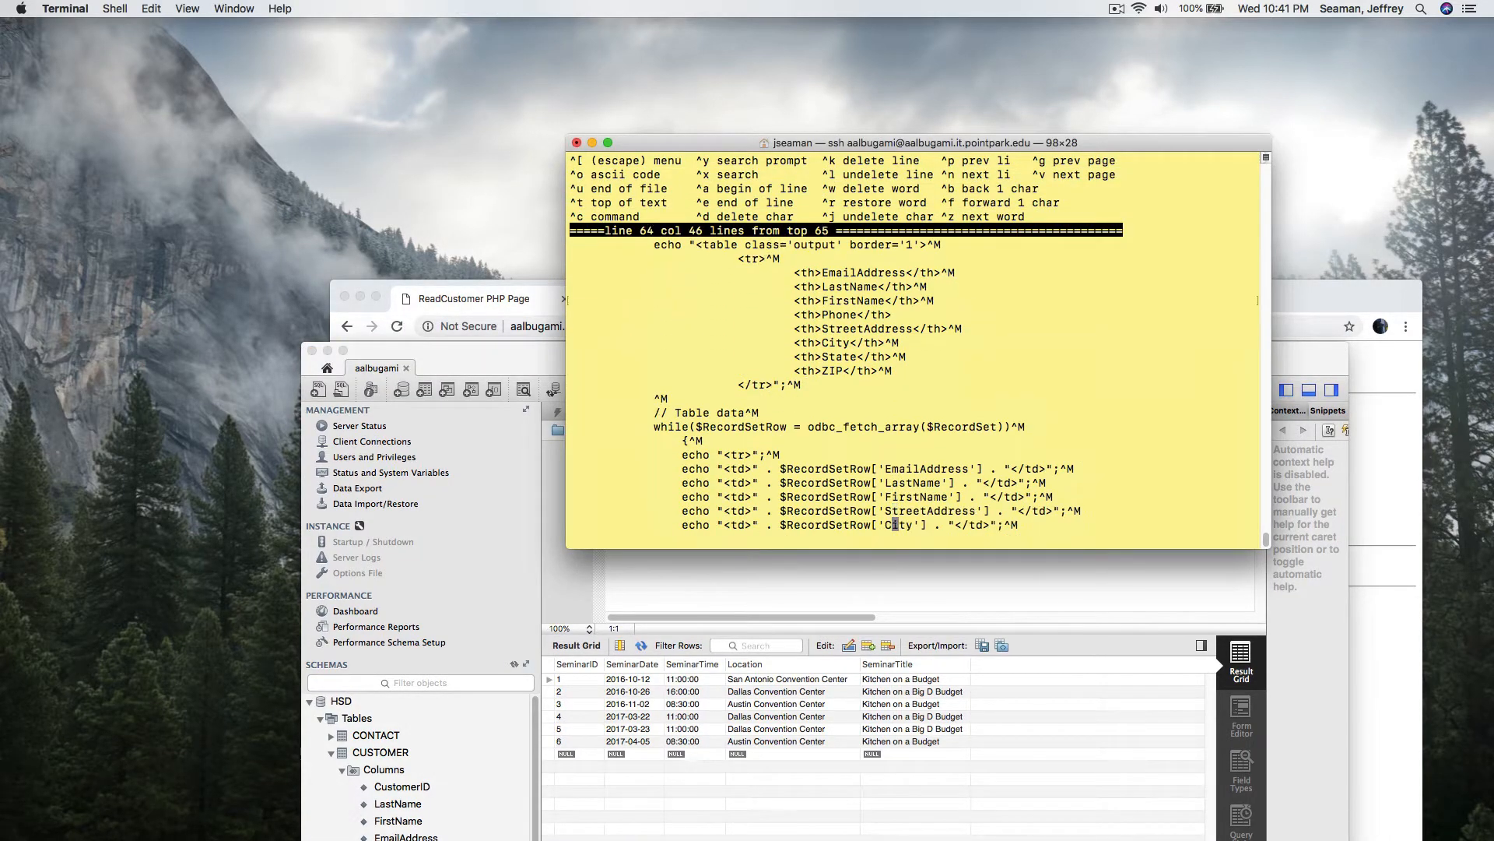
{"action": "key", "text": "Down"}
{"action": "key", "text": "Down"}
{"action": "key", "text": "Down"}
{"action": "key", "text": "Up"}
{"action": "key", "text": "Up"}
{"action": "key", "text": "Up"}
{"action": "key", "text": "Up"}
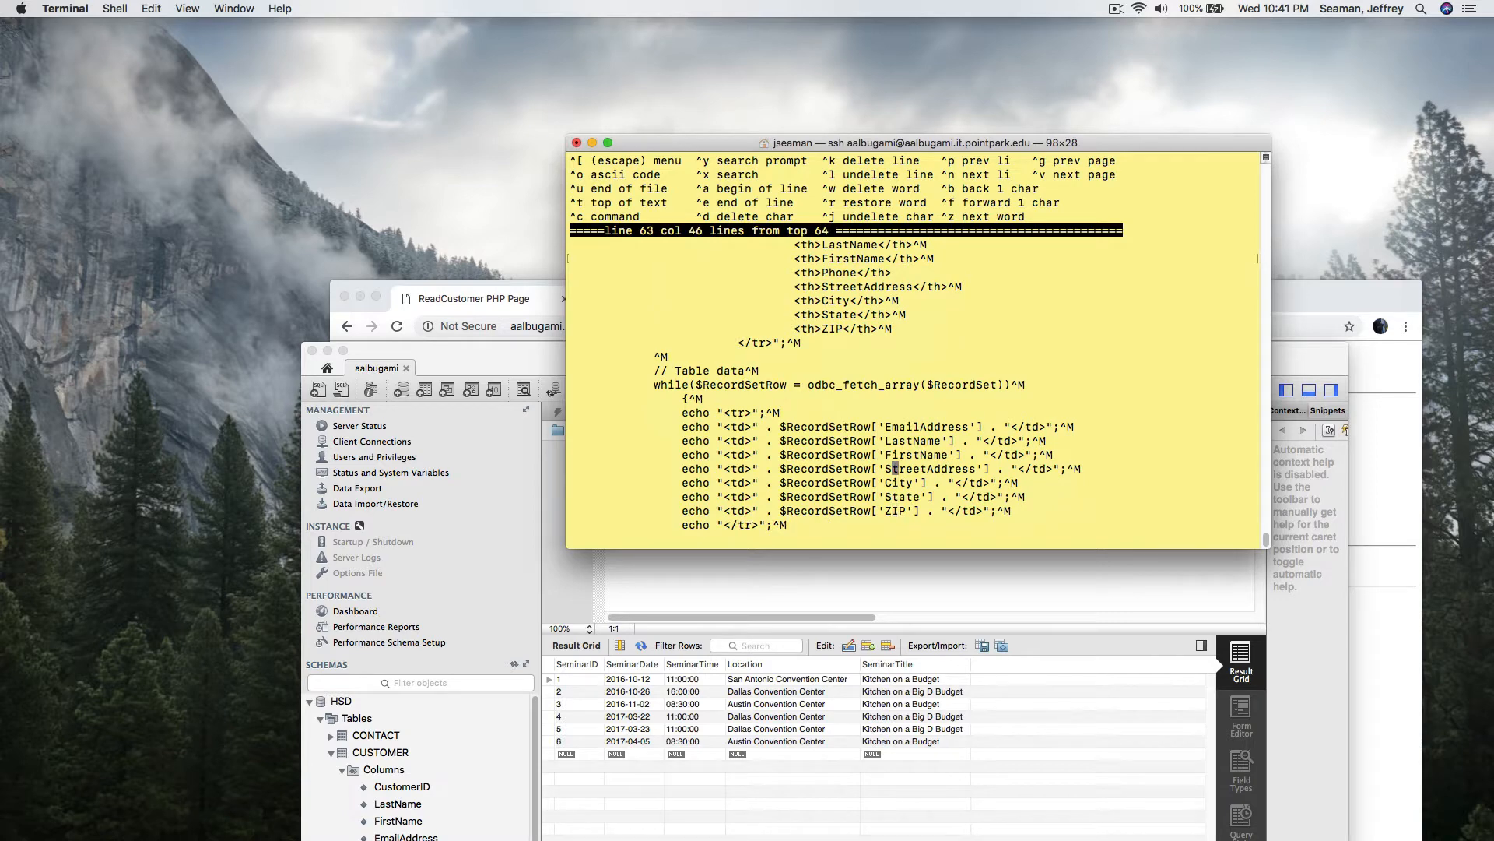
{"action": "key", "text": "Right"}
{"action": "key", "text": "Right"}
{"action": "key", "text": "Right"}
{"action": "key", "text": "Right"}
{"action": "key", "text": "Right"}
{"action": "key", "text": "Right"}
{"action": "key", "text": "Right"}
{"action": "key", "text": "Right"}
{"action": "key", "text": "Right"}
{"action": "key", "text": "Right"}
{"action": "key", "text": "Right"}
{"action": "key", "text": "Right"}
{"action": "key", "text": "Right"}
{"action": "key", "text": "Right"}
{"action": "key", "text": "Right"}
{"action": "key", "text": "Right"}
{"action": "key", "text": "Right"}
{"action": "key", "text": "Right"}
{"action": "key", "text": "Right"}
{"action": "key", "text": "Right"}
{"action": "key", "text": "Right"}
{"action": "key", "text": "Right"}
{"action": "key", "text": "Right"}
{"action": "key", "text": "Right"}
{"action": "key", "text": "Right"}
{"action": "key", "text": "Right"}
{"action": "key", "text": "Right"}
{"action": "key", "text": "Return"}
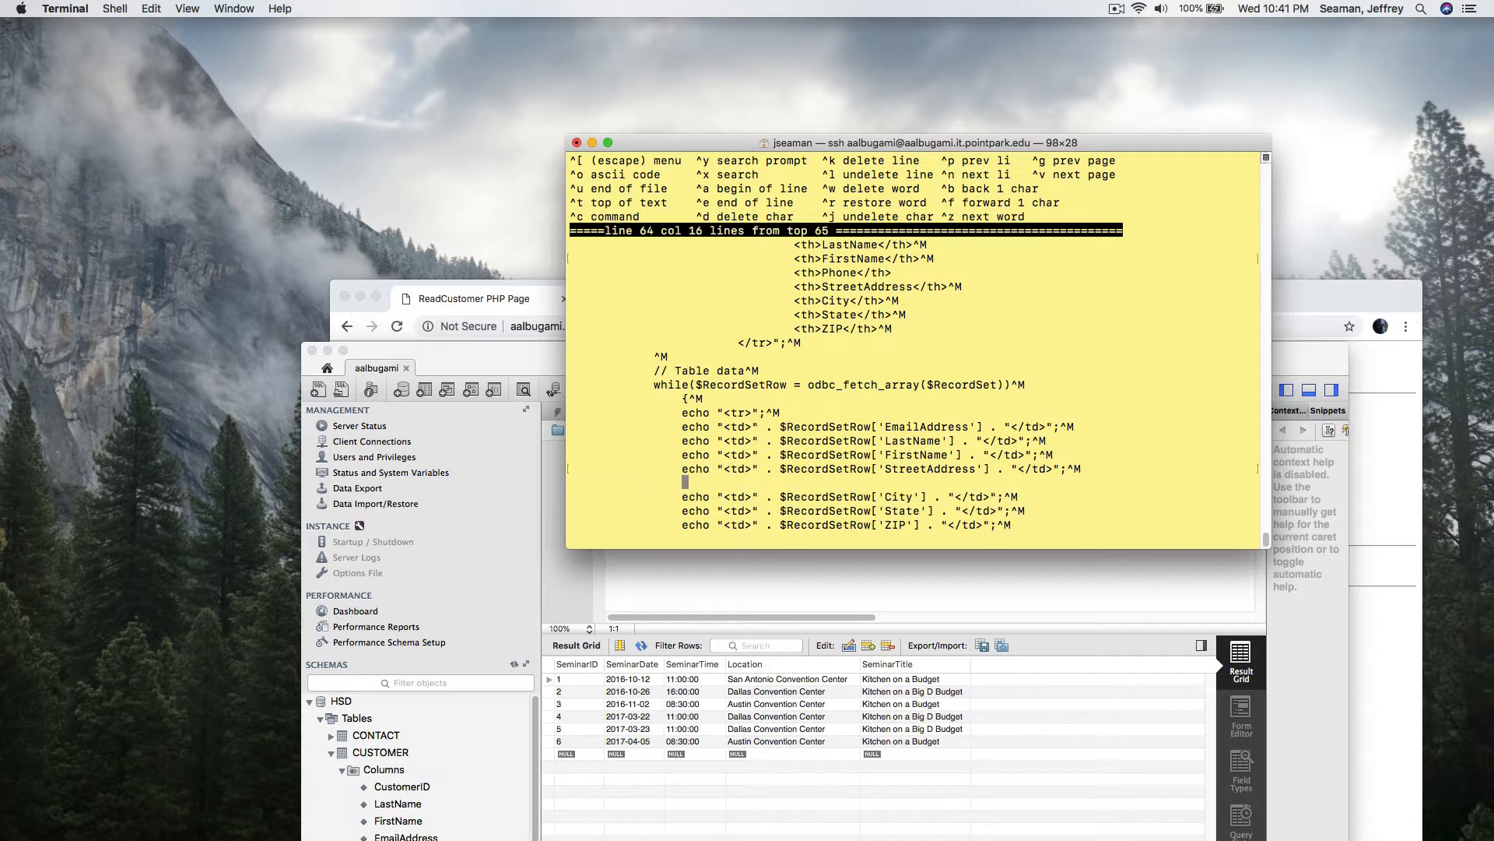
{"action": "type", "text": "echo \"<td>\" . #"}
{"action": "type", "text": "RecordSe"}
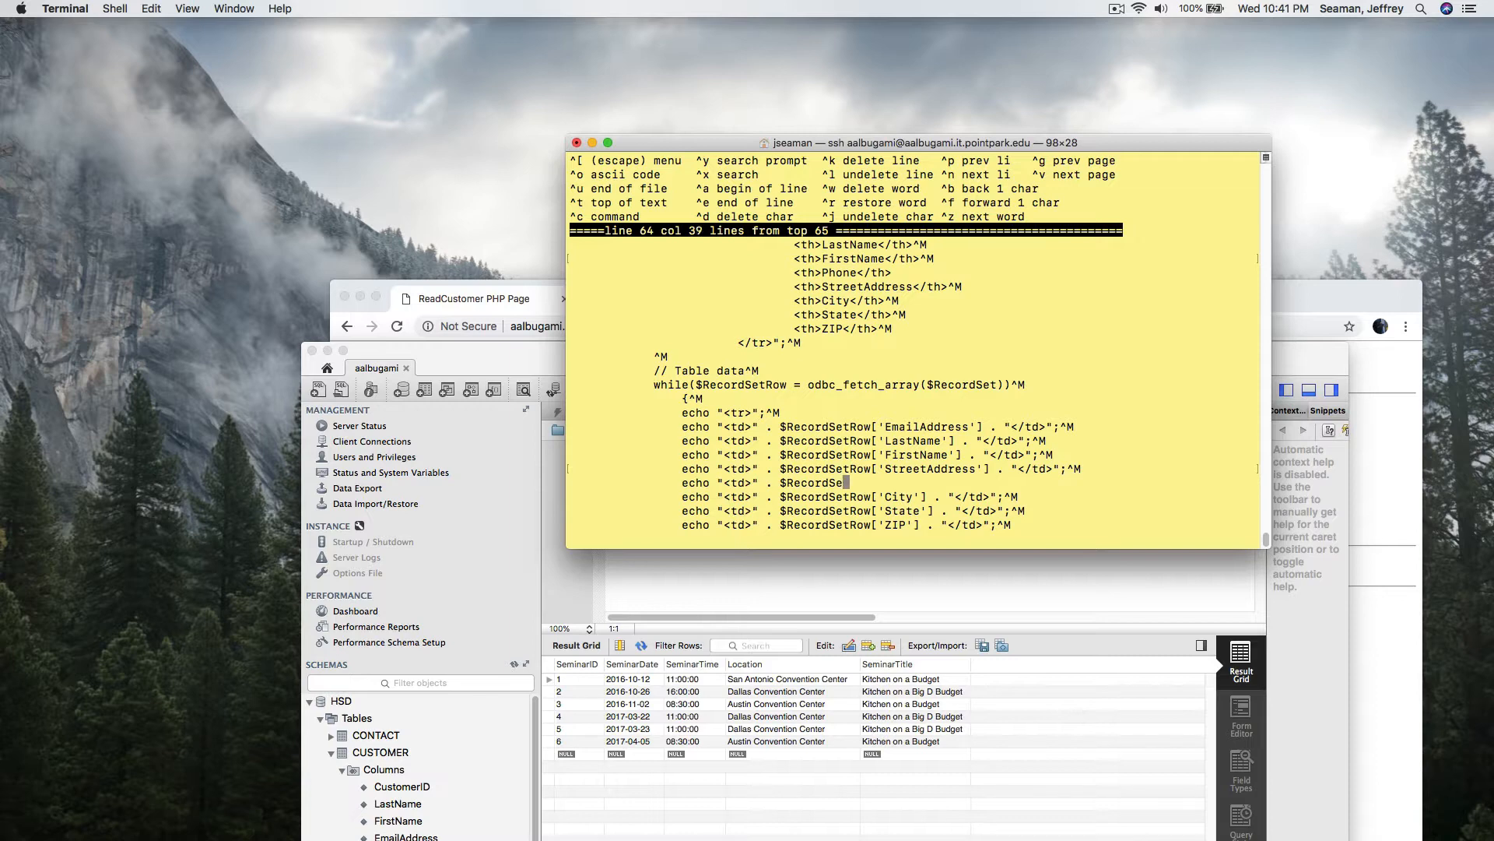
{"action": "type", "text": "tRow['Phone'] . \""}
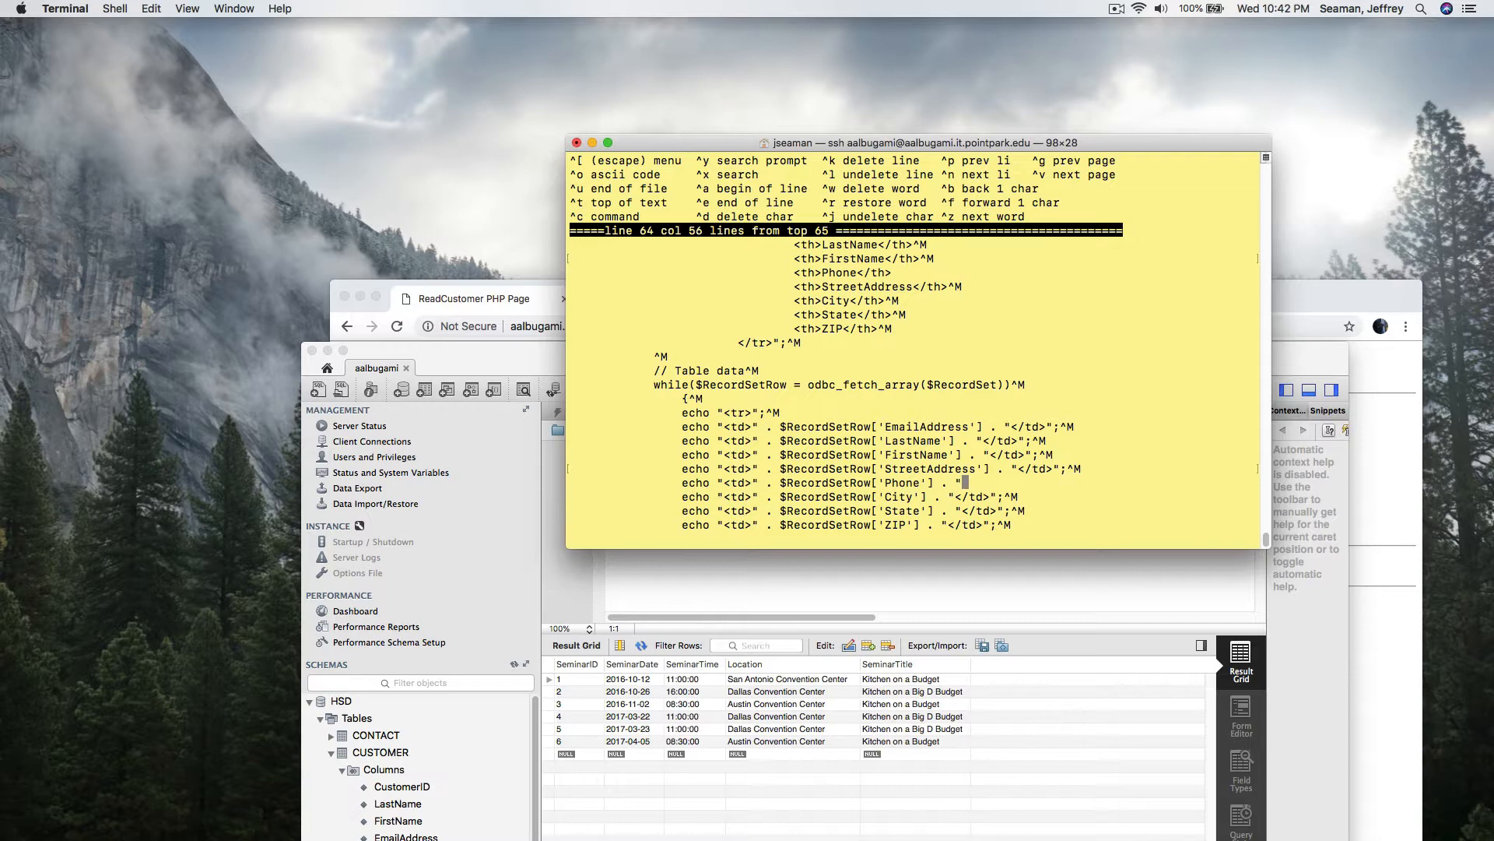
{"action": "type", "text": "</td>\";"}
{"action": "key", "text": "Escape"}
{"action": "key", "text": "a"}
{"action": "key", "text": "a"}
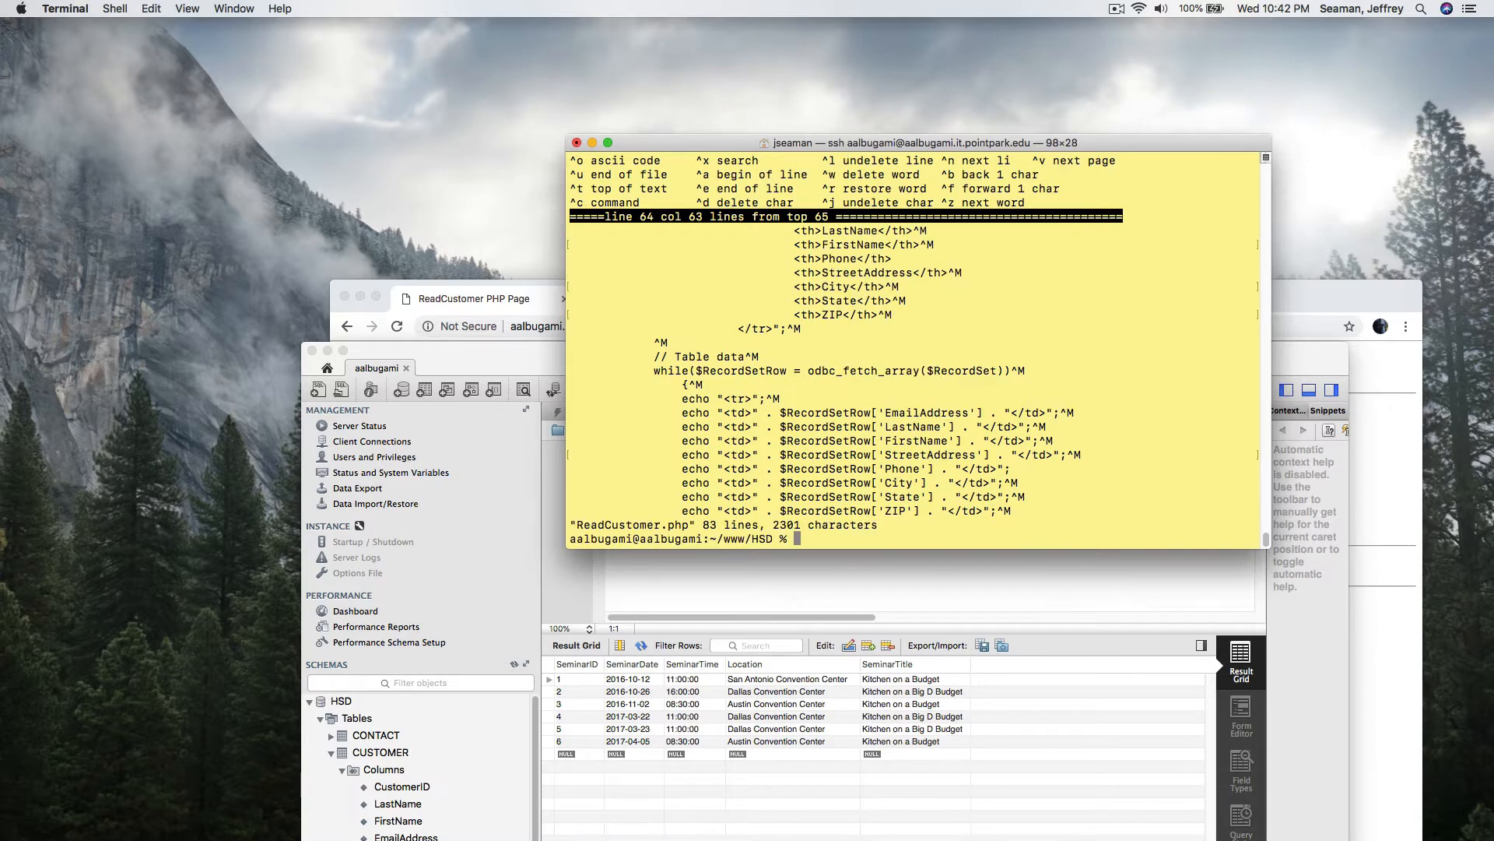
Reload the CUSTOMER page in Chrome, showing phone numbers under StreetAddress, then return to Terminal.
{"action": "left_click", "coordinate": [530, 309]}
{"action": "left_click", "coordinate": [397, 326]}
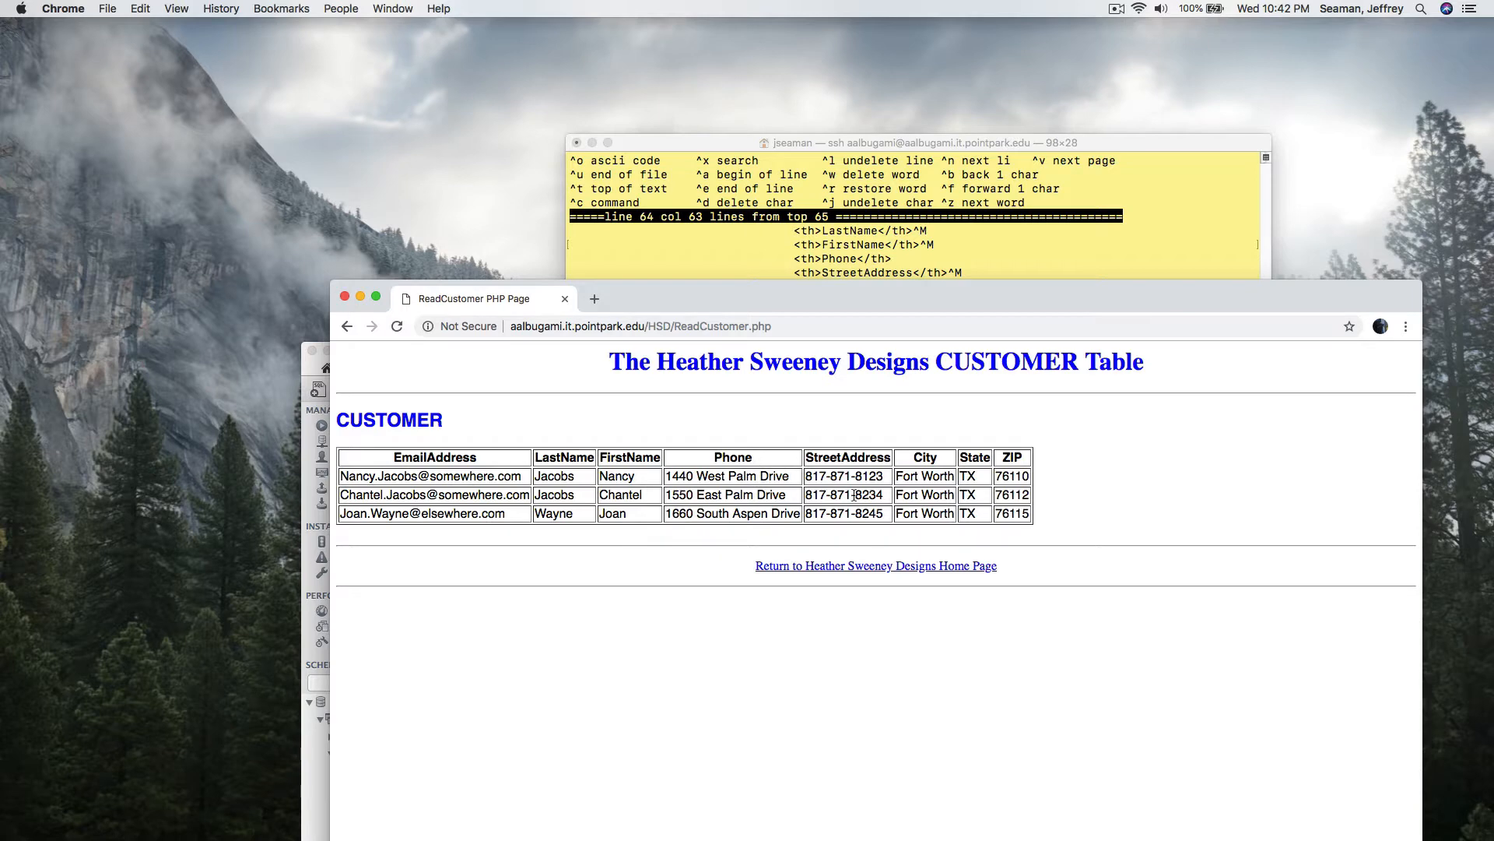
{"action": "left_click", "coordinate": [721, 266]}
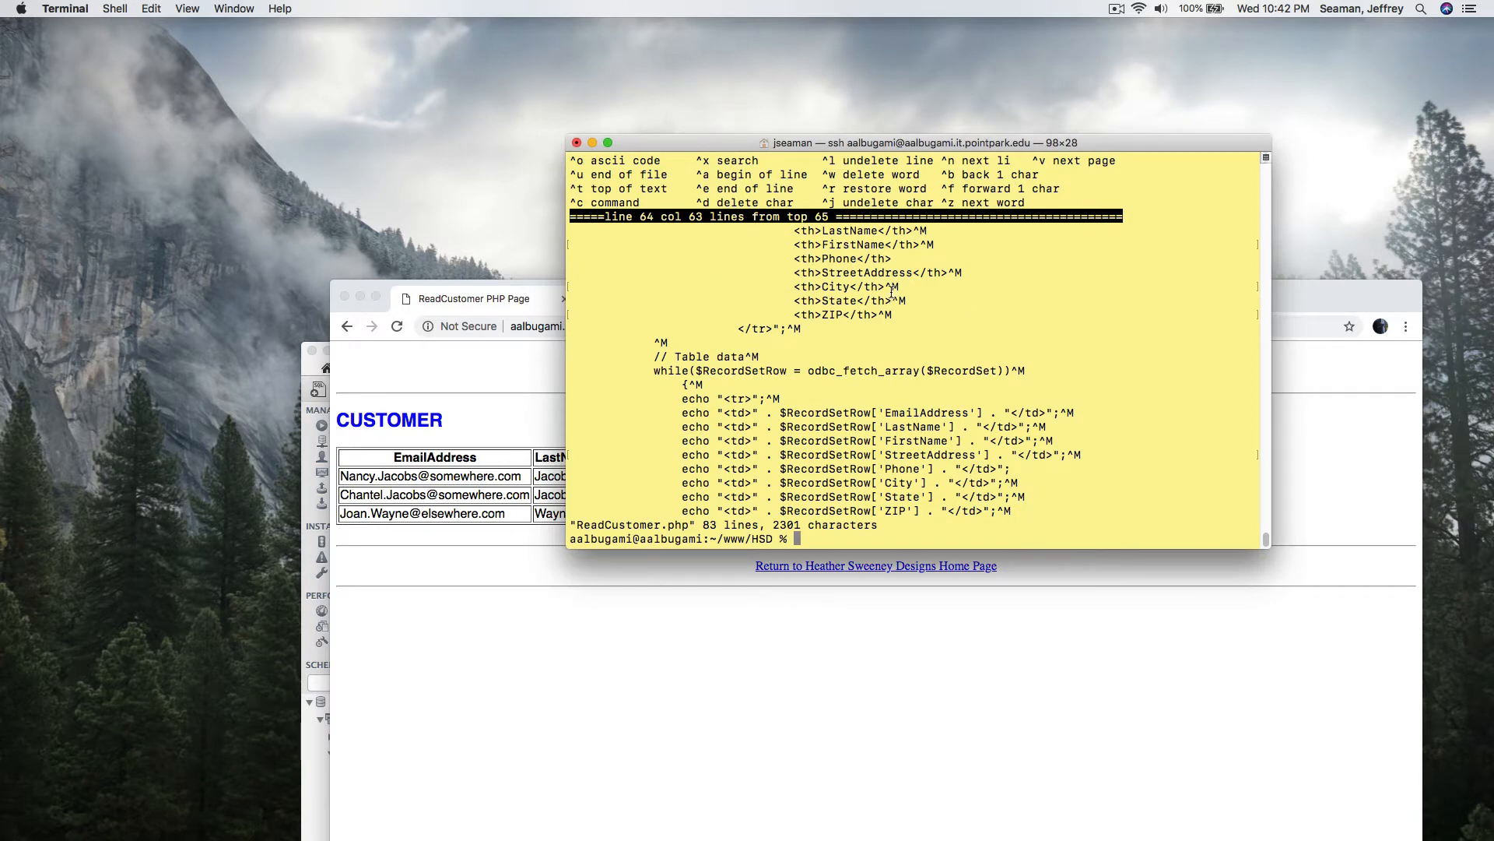
Copy the Phone echo line from the terminal output and recall the ee ReadCustomer.php command.
{"action": "scroll", "coordinate": [947, 443], "scroll_direction": "up", "scroll_amount": 2}
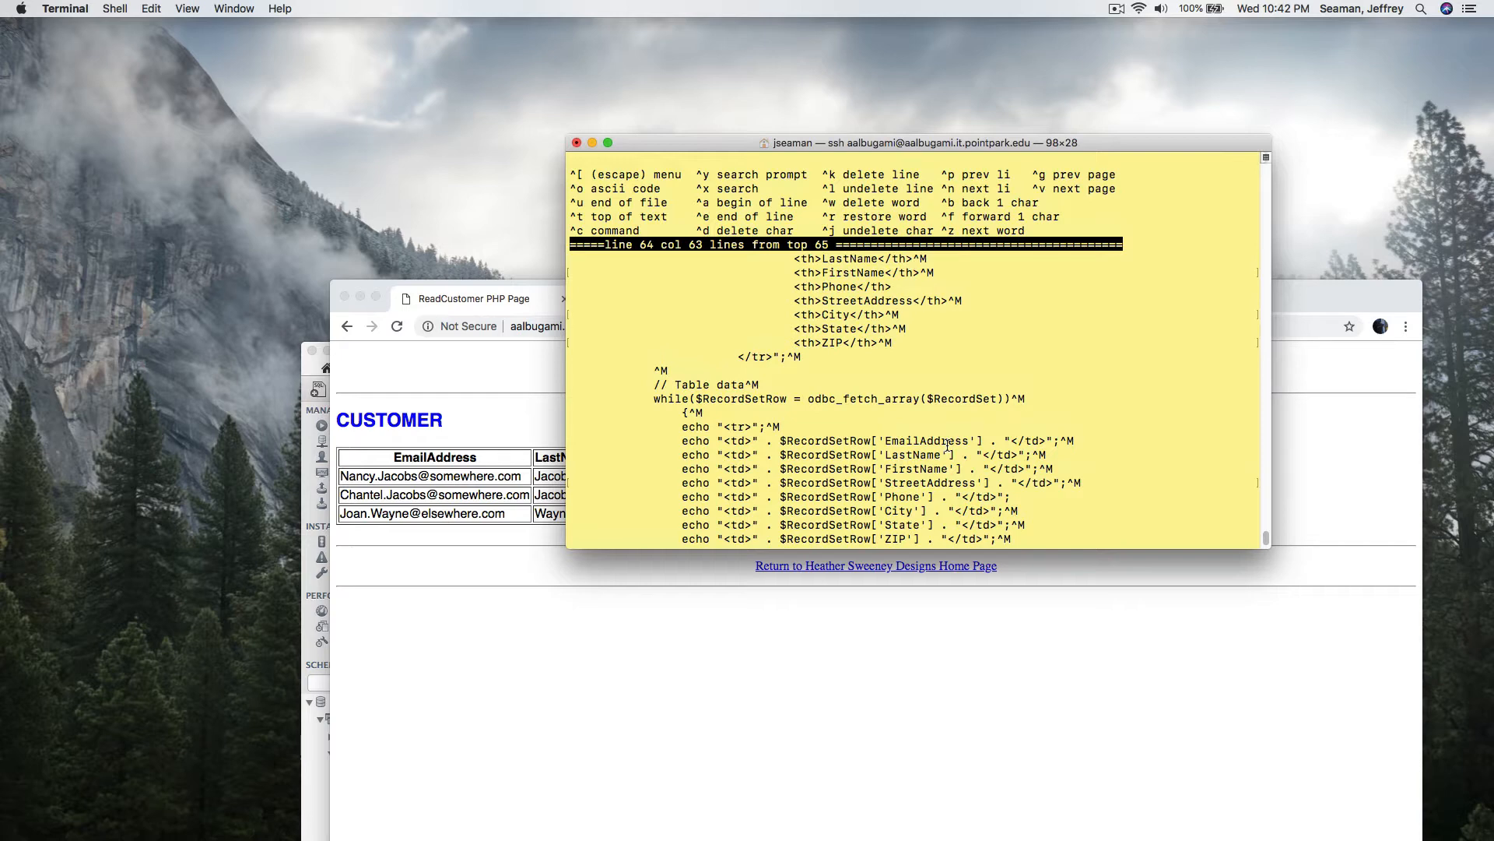
{"action": "scroll", "coordinate": [947, 443], "scroll_direction": "up", "scroll_amount": 2}
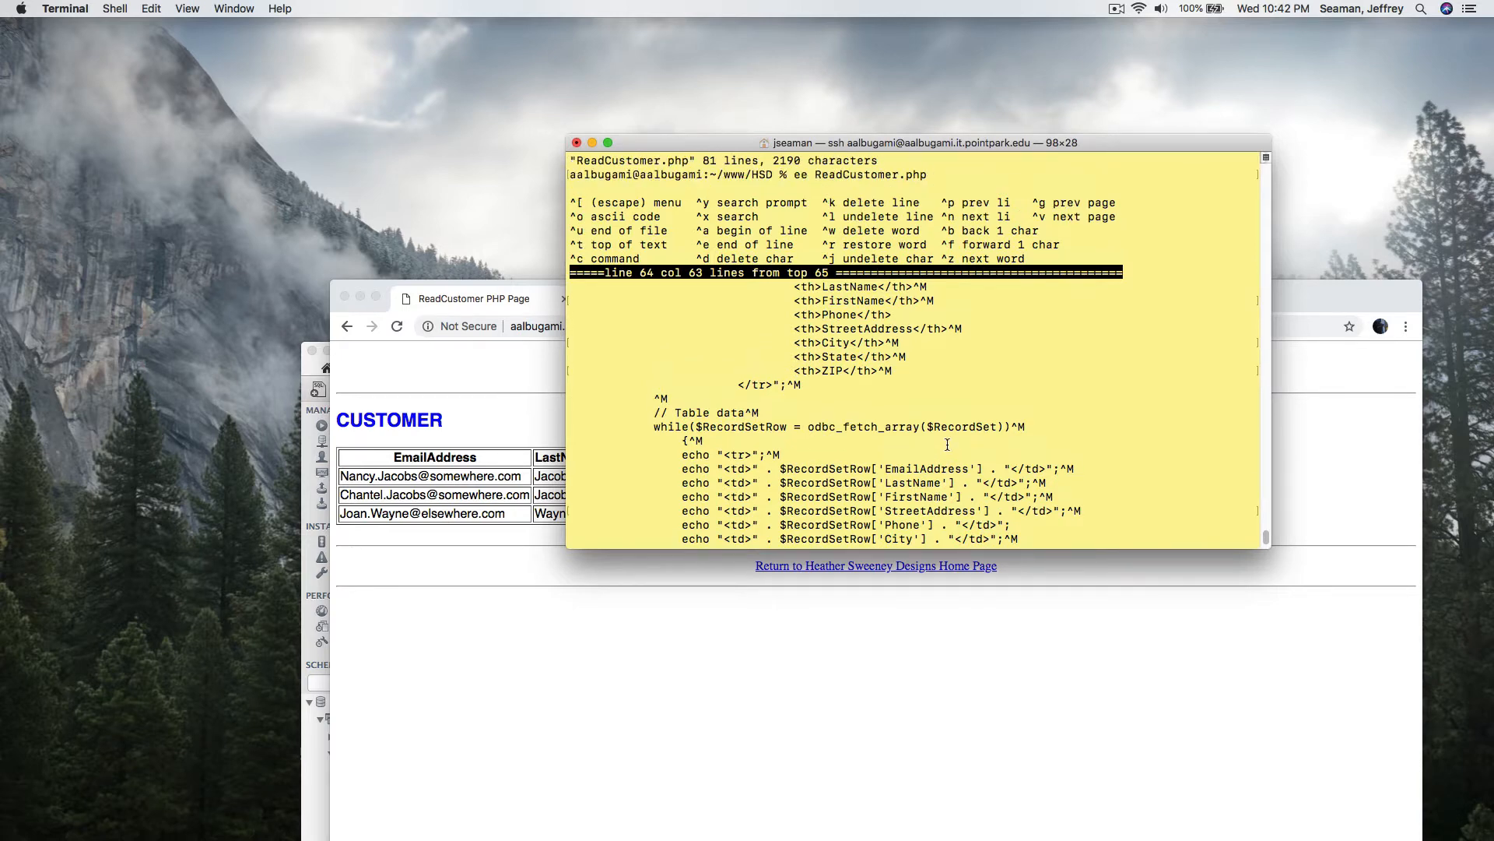
{"action": "scroll", "coordinate": [948, 444], "scroll_direction": "down", "scroll_amount": 4}
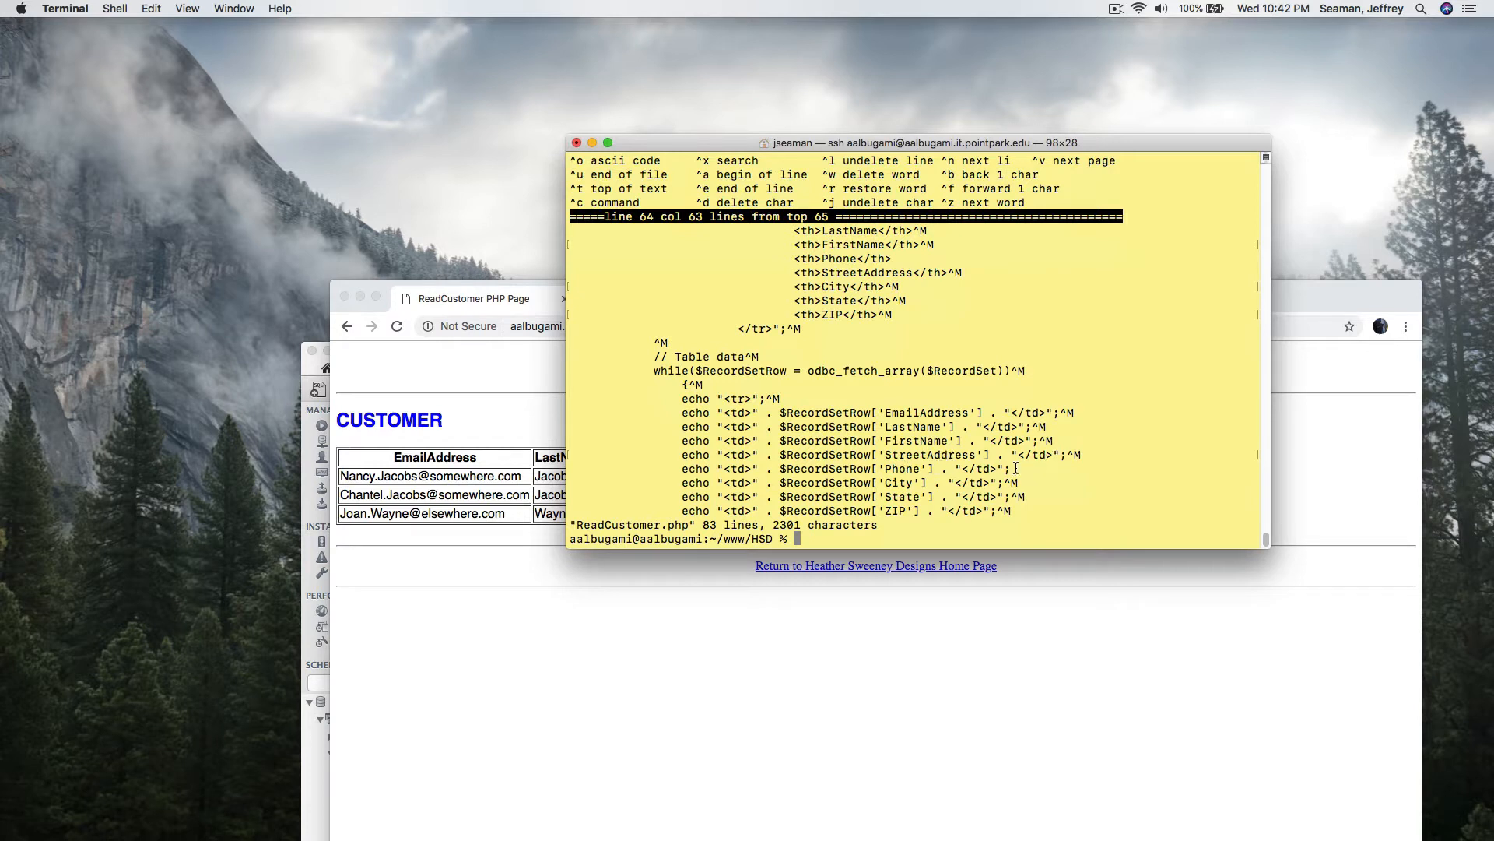
{"action": "left_click_drag", "start_coordinate": [1016, 468], "coordinate": [679, 468]}
{"action": "right_click", "coordinate": [688, 468]}
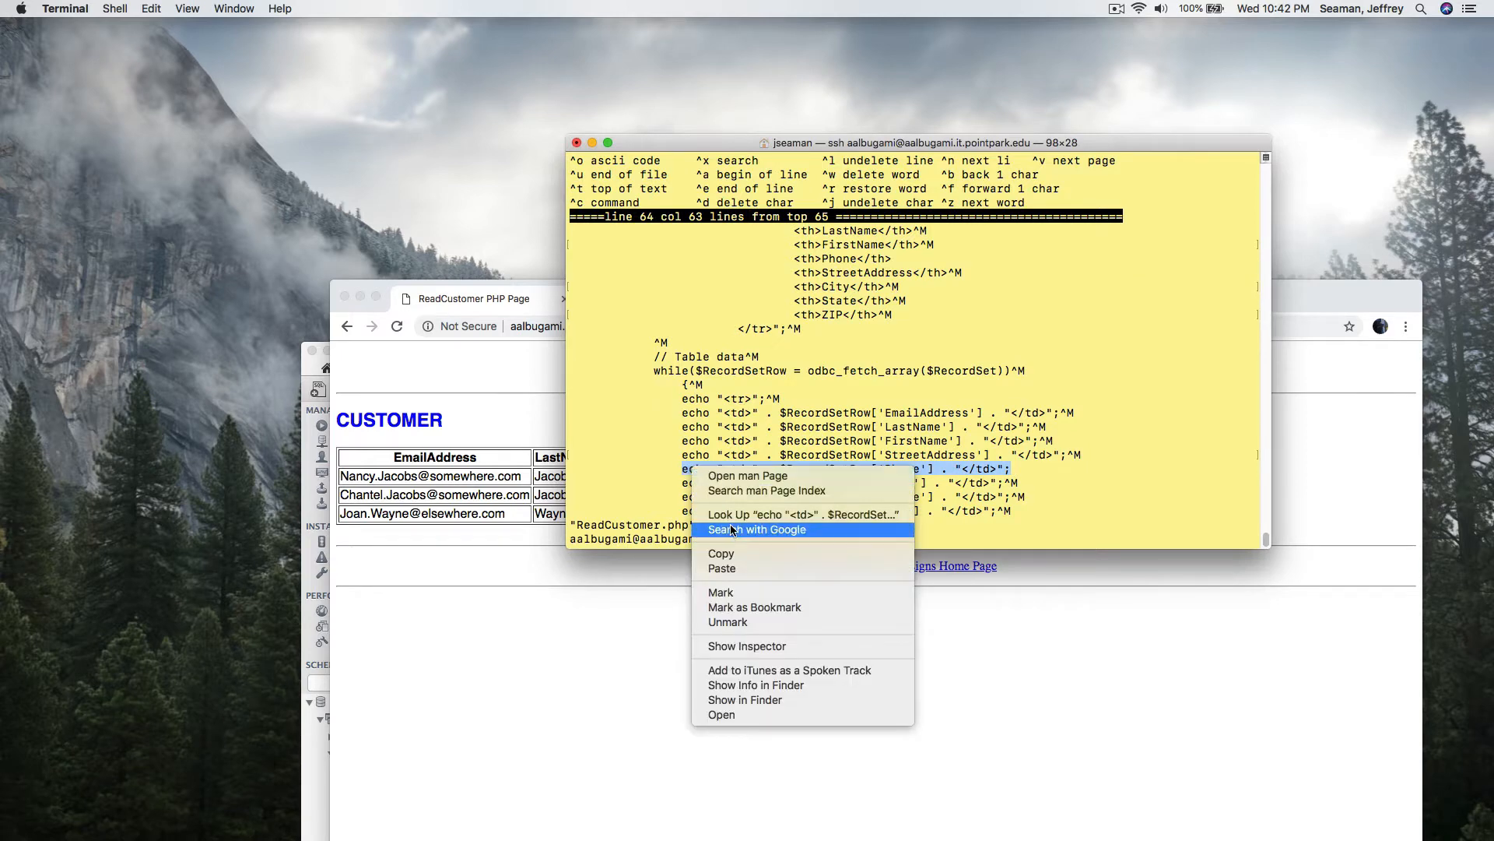
{"action": "left_click", "coordinate": [741, 553]}
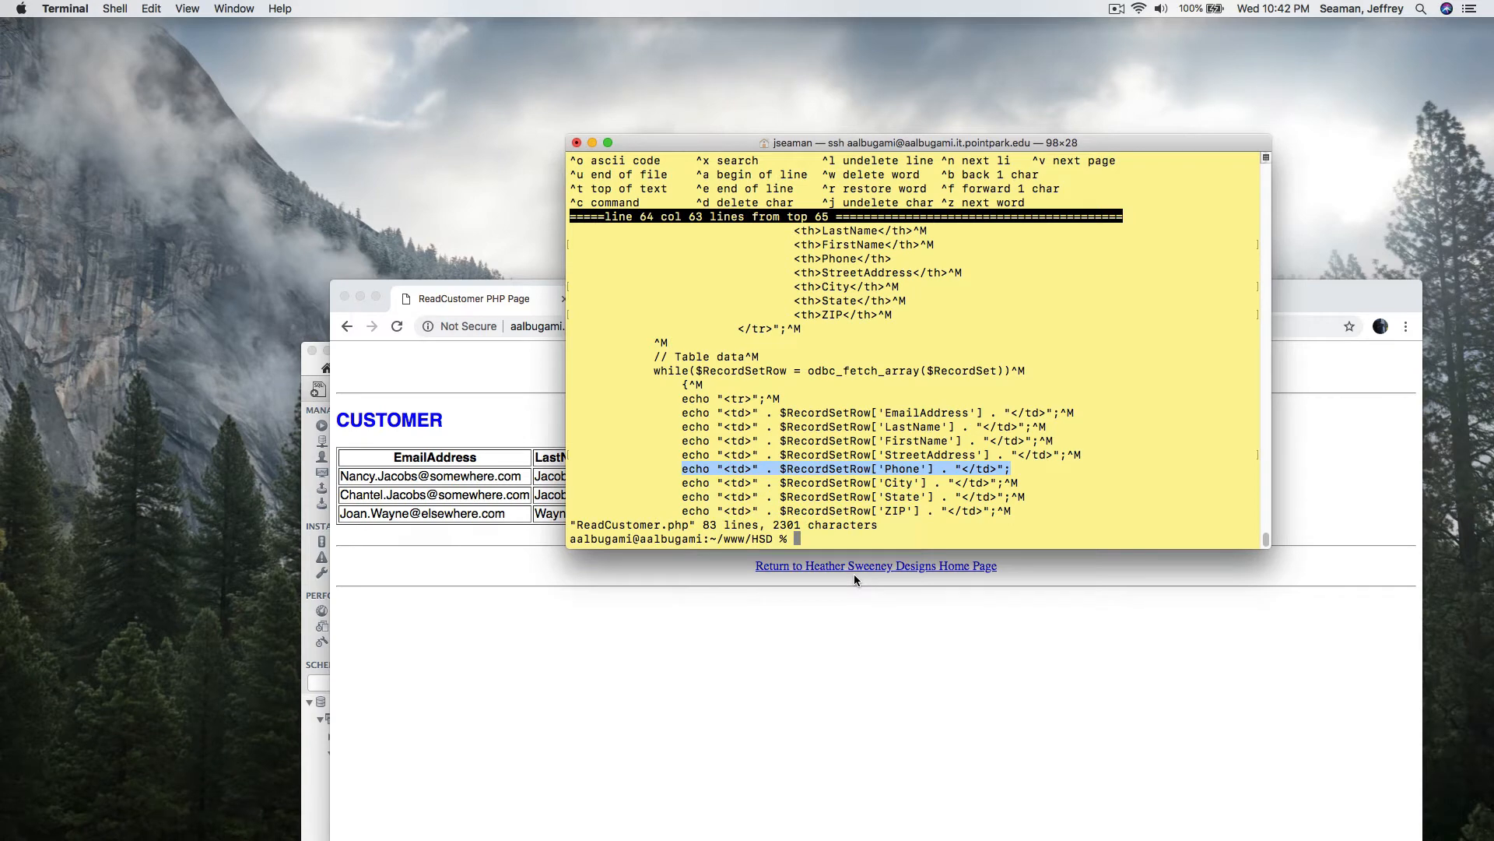
{"action": "key", "text": "Up"}
{"action": "key", "text": "Up"}
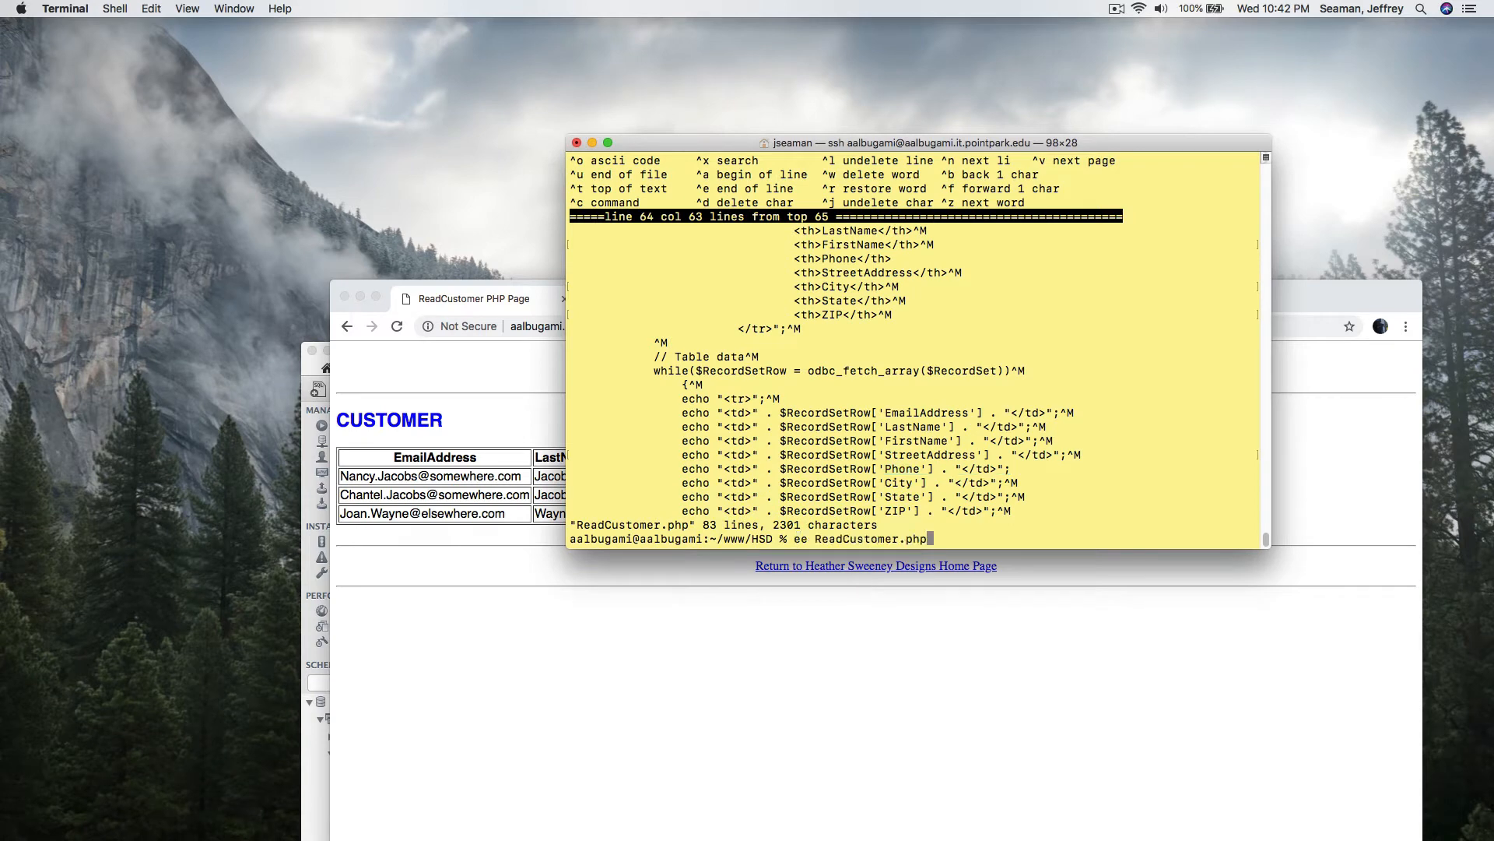
Reopen ReadCustomer.php in ee, copy the Phone echo line, and restore the accidentally joined ZIP line.
{"action": "key", "text": "Return"}
{"action": "key", "text": "Down"}
{"action": "key", "text": "Down"}
{"action": "key", "text": "Down"}
{"action": "key", "text": "Down"}
{"action": "key", "text": "Down"}
{"action": "key", "text": "Down"}
{"action": "key", "text": "Down"}
{"action": "key", "text": "Down"}
{"action": "key", "text": "Down"}
{"action": "key", "text": "Down"}
{"action": "key", "text": "Down"}
{"action": "key", "text": "Down"}
{"action": "key", "text": "Down"}
{"action": "key", "text": "Down"}
{"action": "key", "text": "Down"}
{"action": "key", "text": "Down"}
{"action": "key", "text": "Down"}
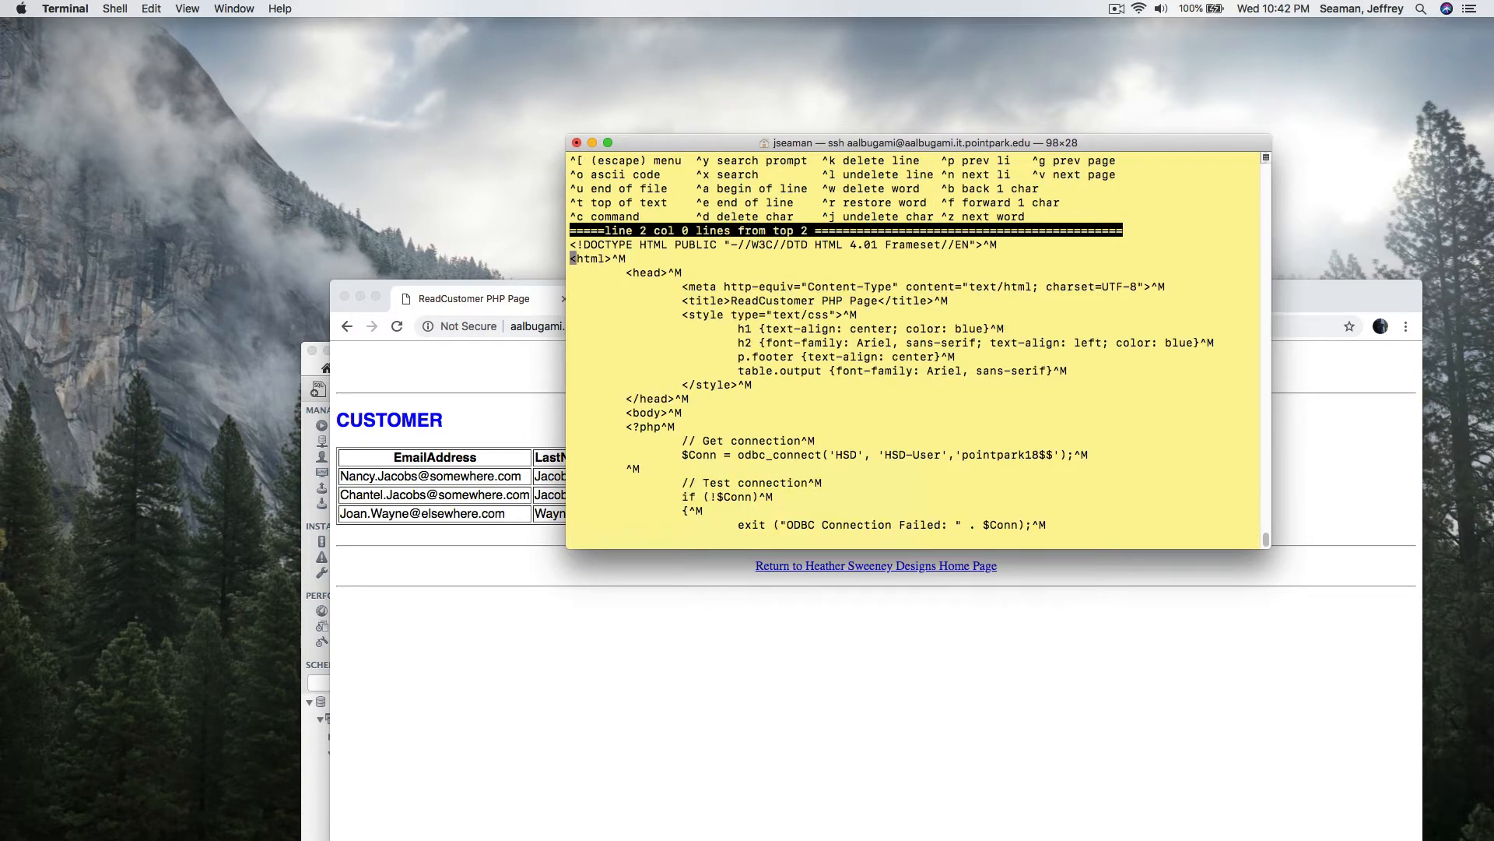
{"action": "key", "text": "Down"}
{"action": "key", "text": "Down"}
{"action": "key", "text": "Down"}
{"action": "key", "text": "Down"}
{"action": "key", "text": "Down"}
{"action": "key", "text": "Down"}
{"action": "key", "text": "Down"}
{"action": "key", "text": "Down"}
{"action": "key", "text": "Down"}
{"action": "key", "text": "Down"}
{"action": "key", "text": "Down"}
{"action": "key", "text": "Down"}
{"action": "key", "text": "Down"}
{"action": "key", "text": "Down"}
{"action": "key", "text": "Down"}
{"action": "key", "text": "Down"}
{"action": "key", "text": "Down"}
{"action": "key", "text": "Down"}
{"action": "key", "text": "Down"}
{"action": "key", "text": "Down"}
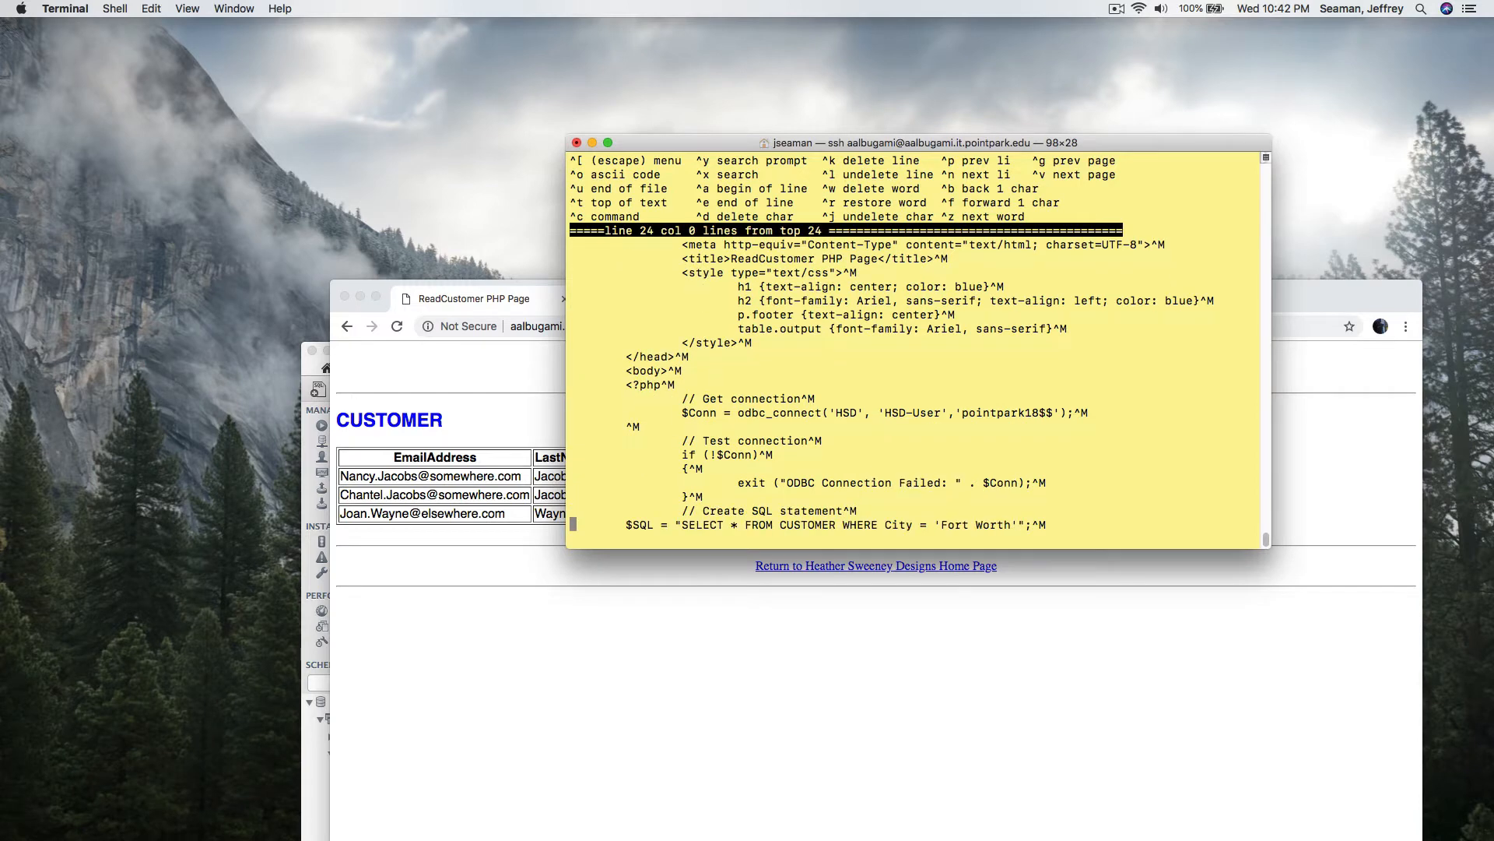
{"action": "key", "text": "Down"}
{"action": "key", "text": "Down"}
{"action": "key", "text": "Down"}
{"action": "key", "text": "Down"}
{"action": "key", "text": "Down"}
{"action": "key", "text": "Down"}
{"action": "key", "text": "Down"}
{"action": "key", "text": "Down"}
{"action": "key", "text": "Down"}
{"action": "key", "text": "Down"}
{"action": "key", "text": "Down"}
{"action": "key", "text": "Down"}
{"action": "key", "text": "Down"}
{"action": "key", "text": "Down"}
{"action": "key", "text": "Down"}
{"action": "key", "text": "Down"}
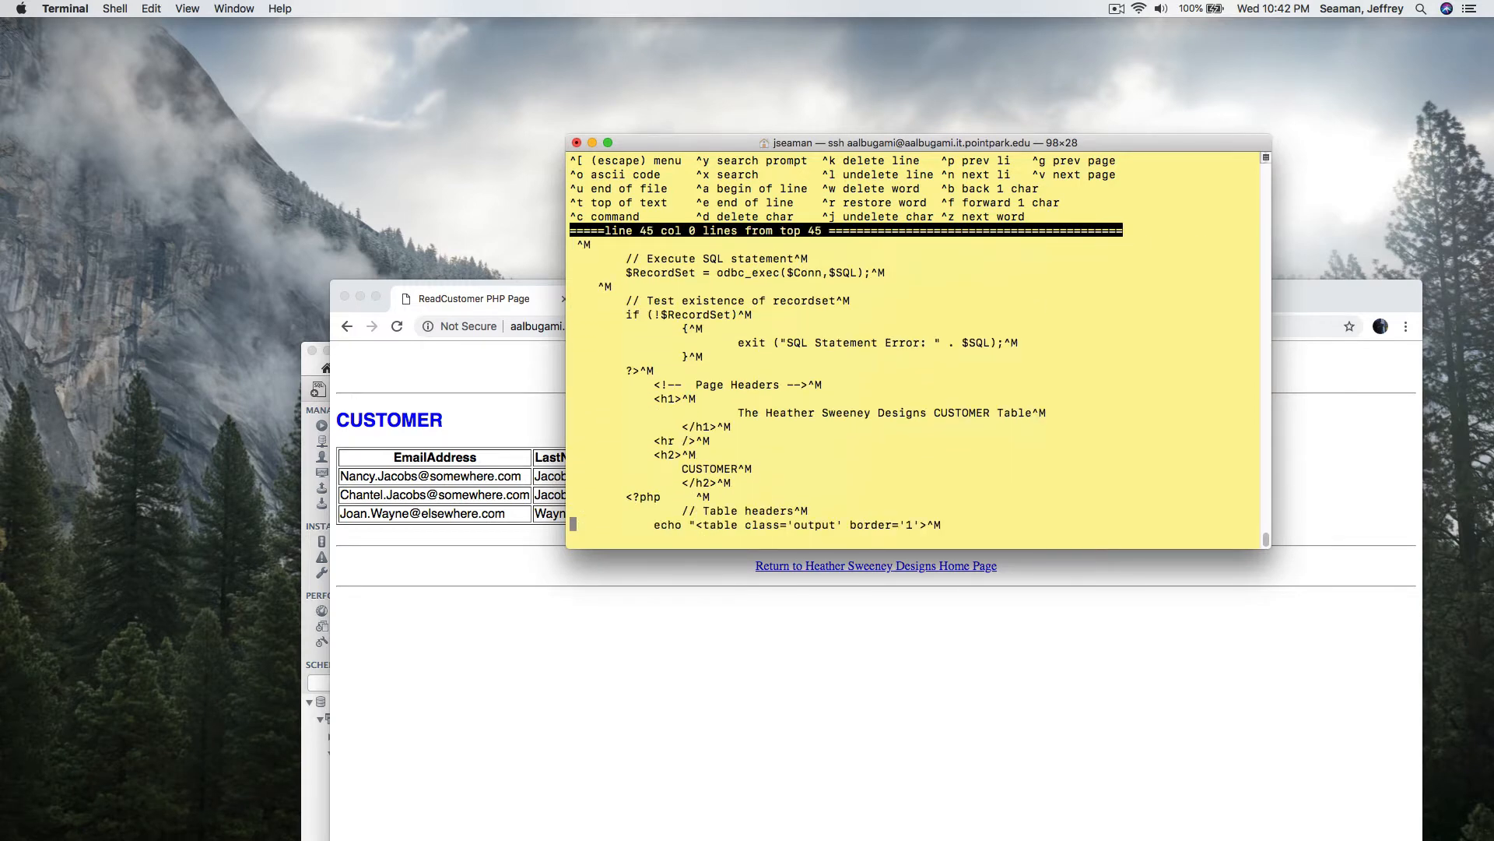
{"action": "key", "text": "Down"}
{"action": "key", "text": "Down"}
{"action": "key", "text": "Down"}
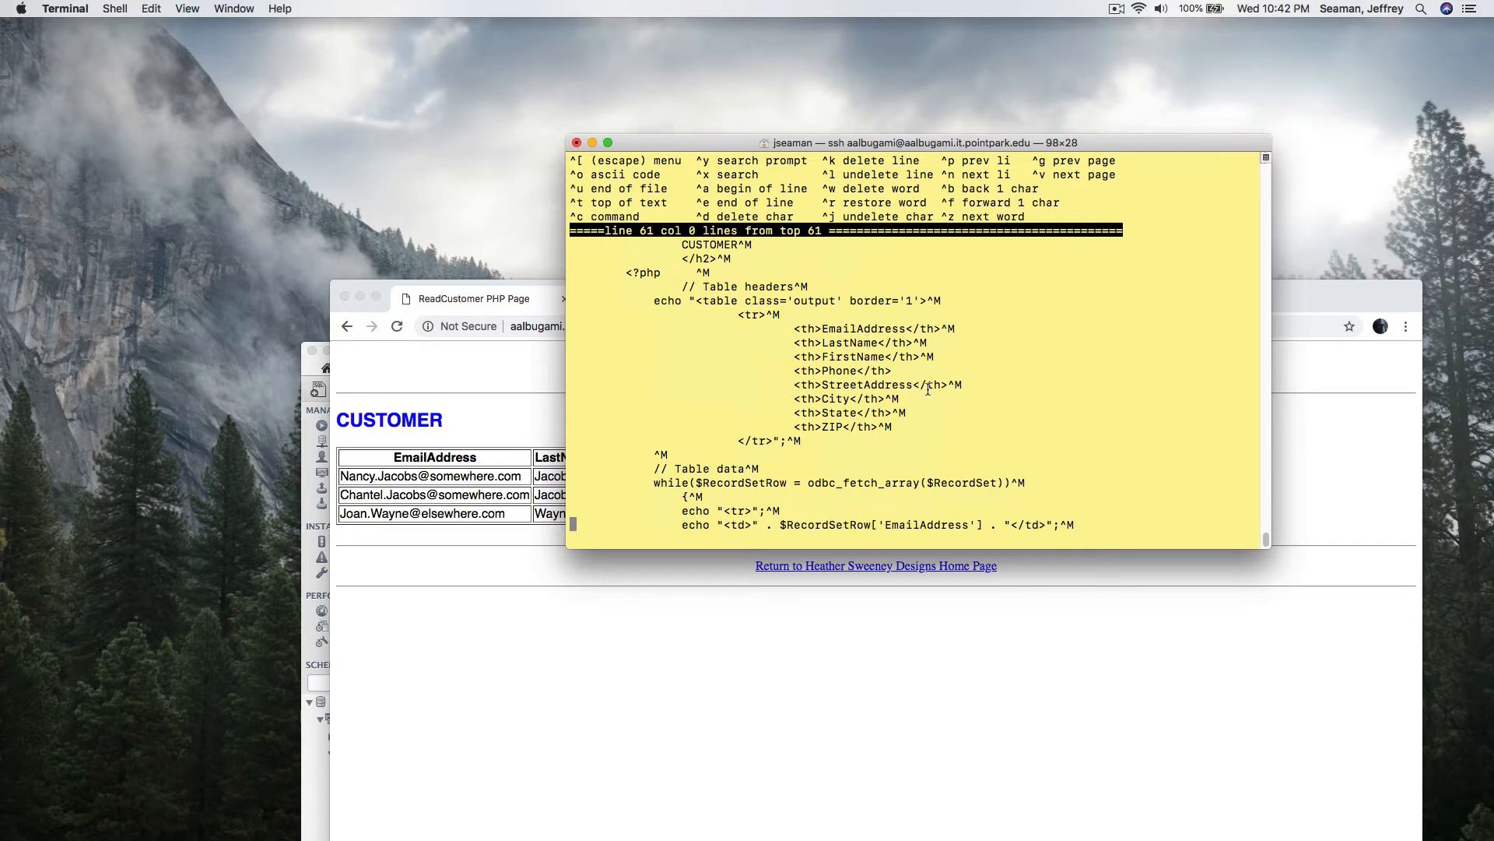
{"action": "key", "text": "Down"}
{"action": "key", "text": "Down"}
{"action": "key", "text": "Down"}
{"action": "key", "text": "Down"}
{"action": "key", "text": "Down"}
{"action": "key", "text": "Down"}
{"action": "key", "text": "Down"}
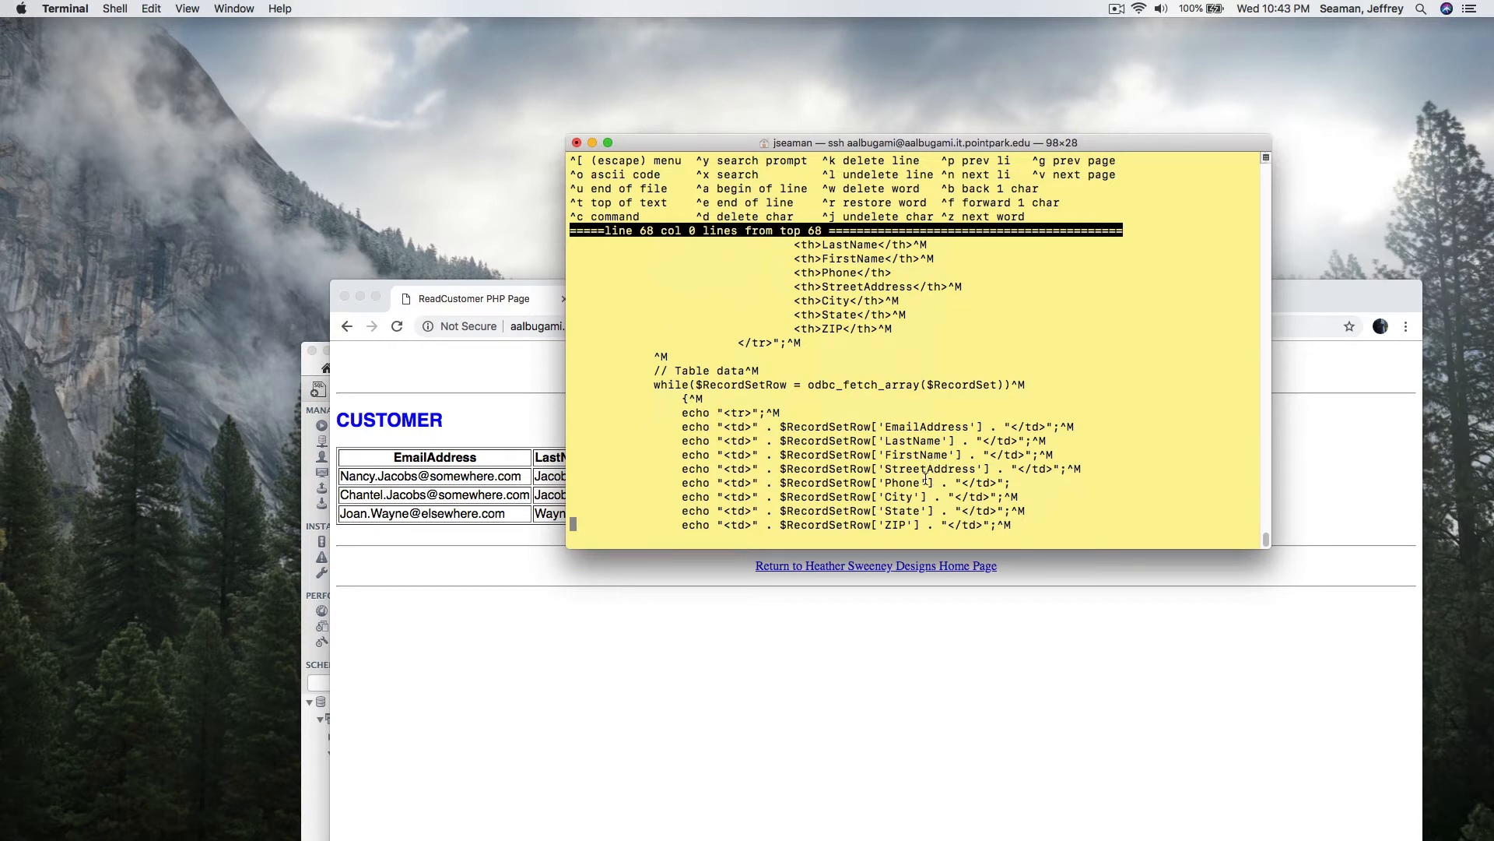
{"action": "left_click_drag", "start_coordinate": [1031, 483], "coordinate": [682, 486]}
{"action": "right_click", "coordinate": [682, 485]}
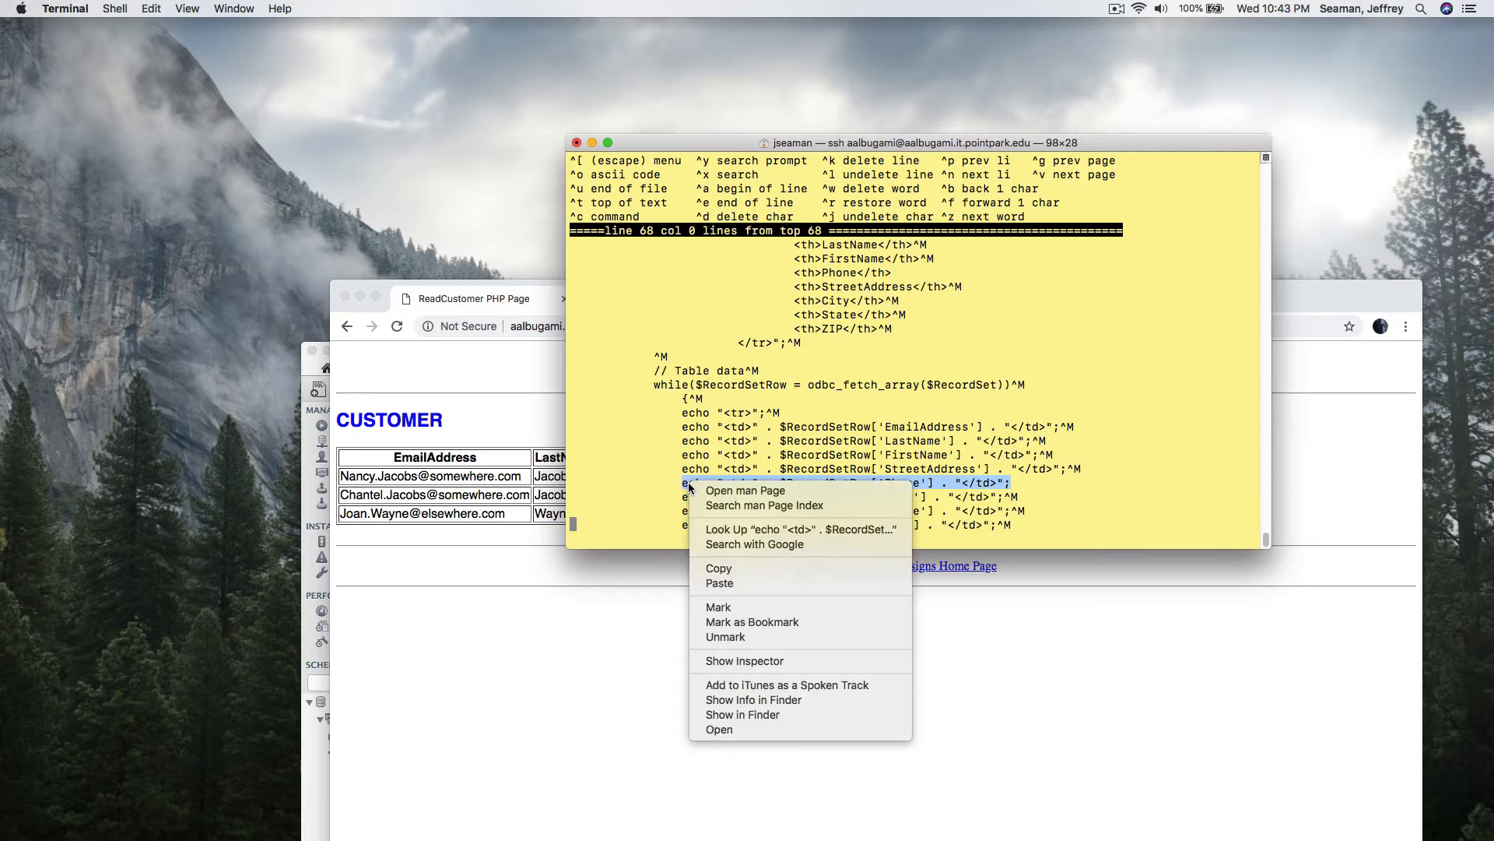
{"action": "left_click", "coordinate": [747, 569]}
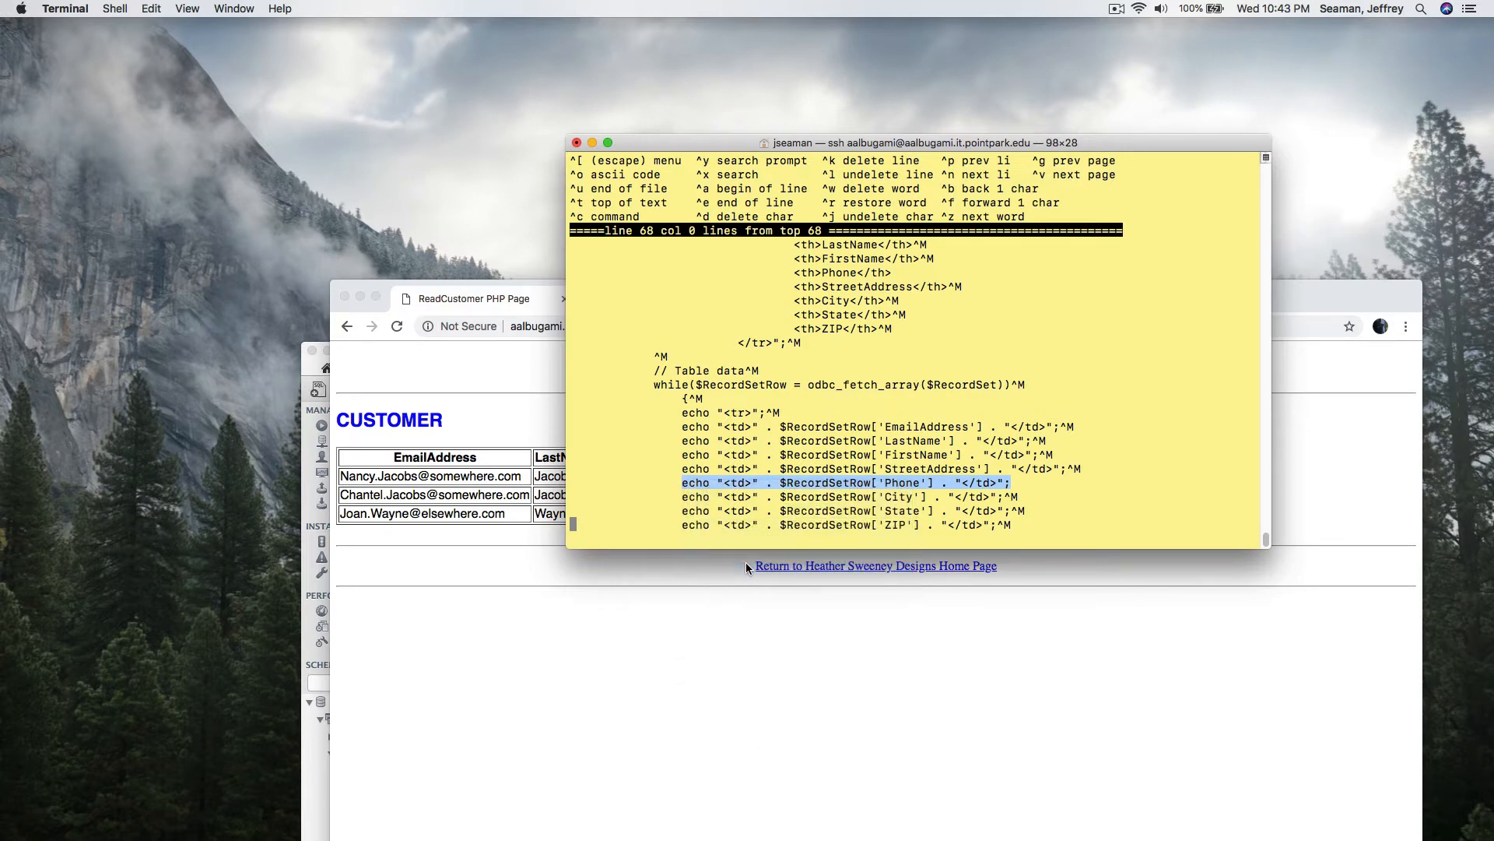
{"action": "key", "text": "BackSpace"}
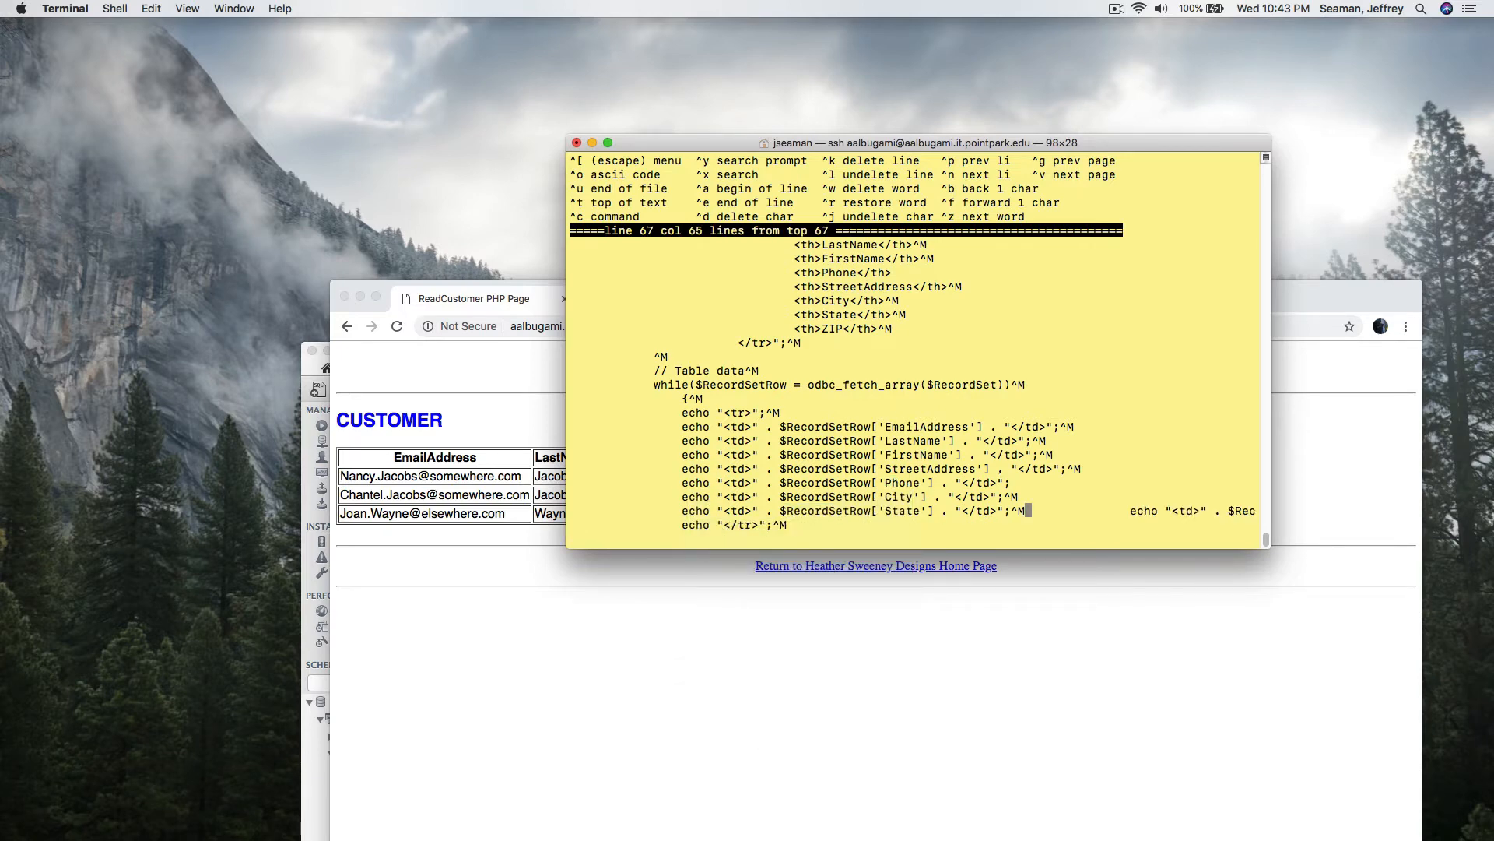
{"action": "key", "text": "Return"}
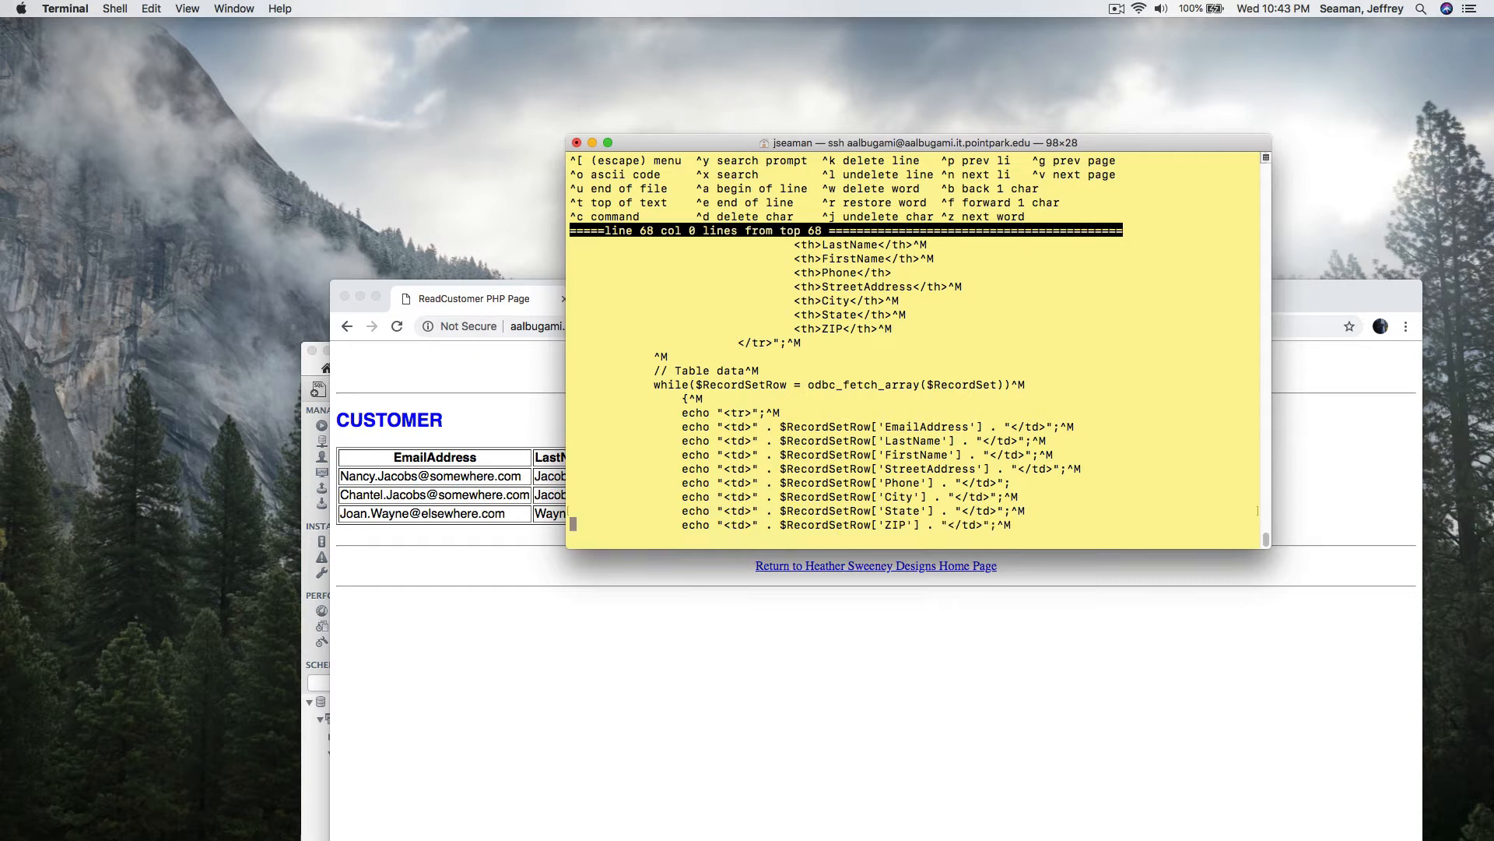
Paste the Phone echo line on a new line above the StreetAddress echo.
{"action": "key", "text": "Up"}
{"action": "key", "text": "Up"}
{"action": "key", "text": "Up"}
{"action": "key", "text": "Up"}
{"action": "key", "text": "Right"}
{"action": "key", "text": "Right"}
{"action": "key", "text": "Right"}
{"action": "key", "text": "Right"}
{"action": "key", "text": "Right"}
{"action": "key", "text": "Right"}
{"action": "key", "text": "Right"}
{"action": "key", "text": "Right"}
{"action": "key", "text": "Right"}
{"action": "key", "text": "Right"}
{"action": "key", "text": "Right"}
{"action": "key", "text": "Right"}
{"action": "key", "text": "Right"}
{"action": "key", "text": "Right"}
{"action": "key", "text": "Right"}
{"action": "key", "text": "Right"}
{"action": "key", "text": "Right"}
{"action": "key", "text": "Right"}
{"action": "key", "text": "Right"}
{"action": "key", "text": "Right"}
{"action": "key", "text": "Right"}
{"action": "key", "text": "Right"}
{"action": "key", "text": "Right"}
{"action": "key", "text": "Right"}
{"action": "key", "text": "Left"}
{"action": "key", "text": "Left"}
{"action": "key", "text": "Left"}
{"action": "key", "text": "Left"}
{"action": "key", "text": "Left"}
{"action": "key", "text": "Left"}
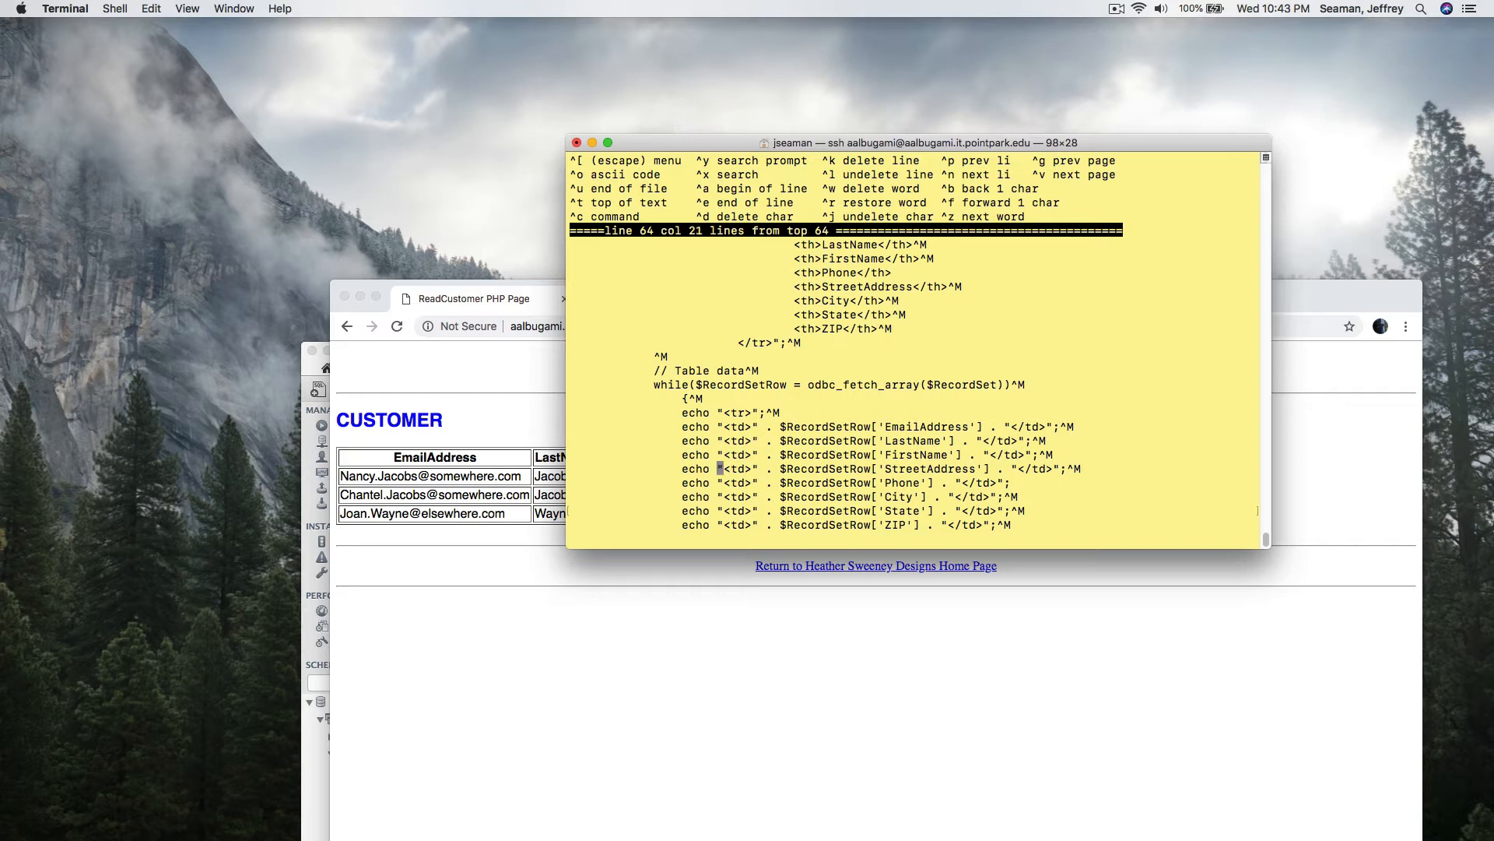
{"action": "key", "text": "Left"}
{"action": "key", "text": "Left"}
{"action": "key", "text": "Return"}
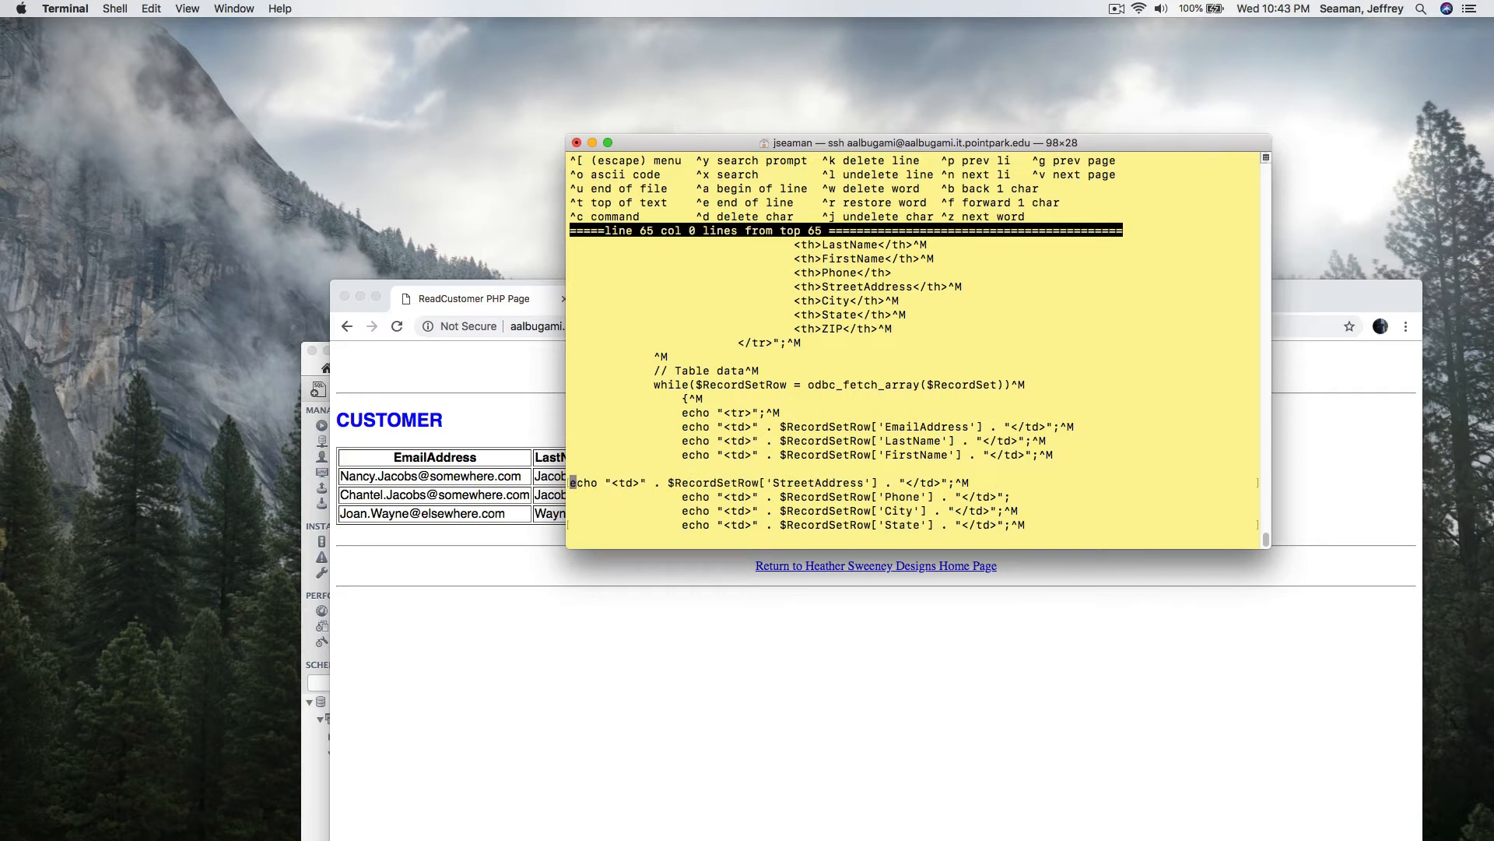
{"action": "key", "text": "Tab"}
{"action": "key", "text": "Tab"}
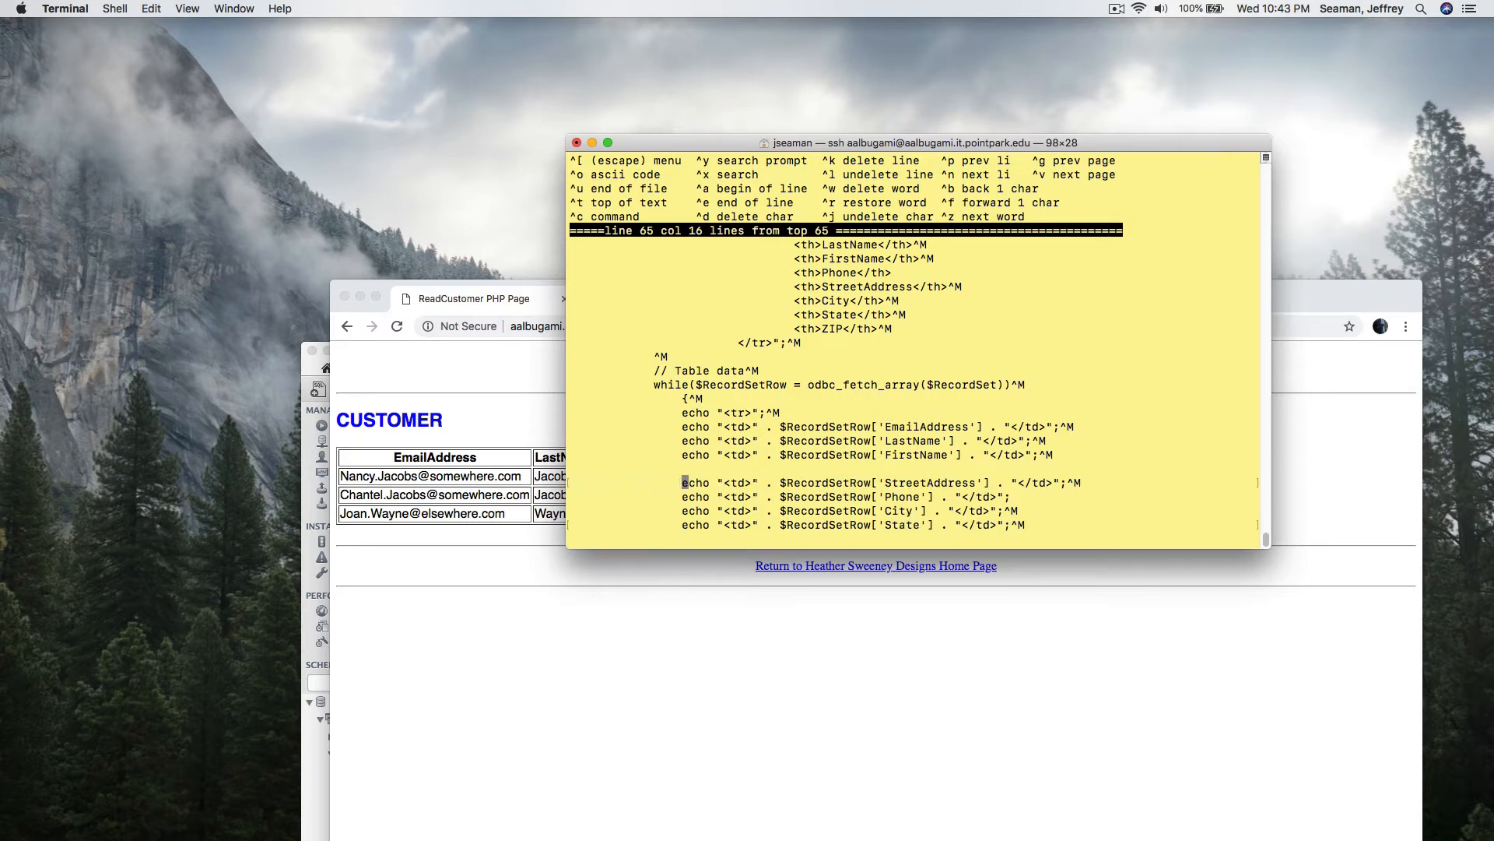
{"action": "key", "text": "Up"}
{"action": "left_click", "coordinate": [150, 8]}
{"action": "left_click", "coordinate": [187, 110]}
Delete the old Phone echo line, save ReadCustomer.php, and reload the CUSTOMER page in Chrome.
{"action": "key", "text": "Down"}
{"action": "key", "text": "Down"}
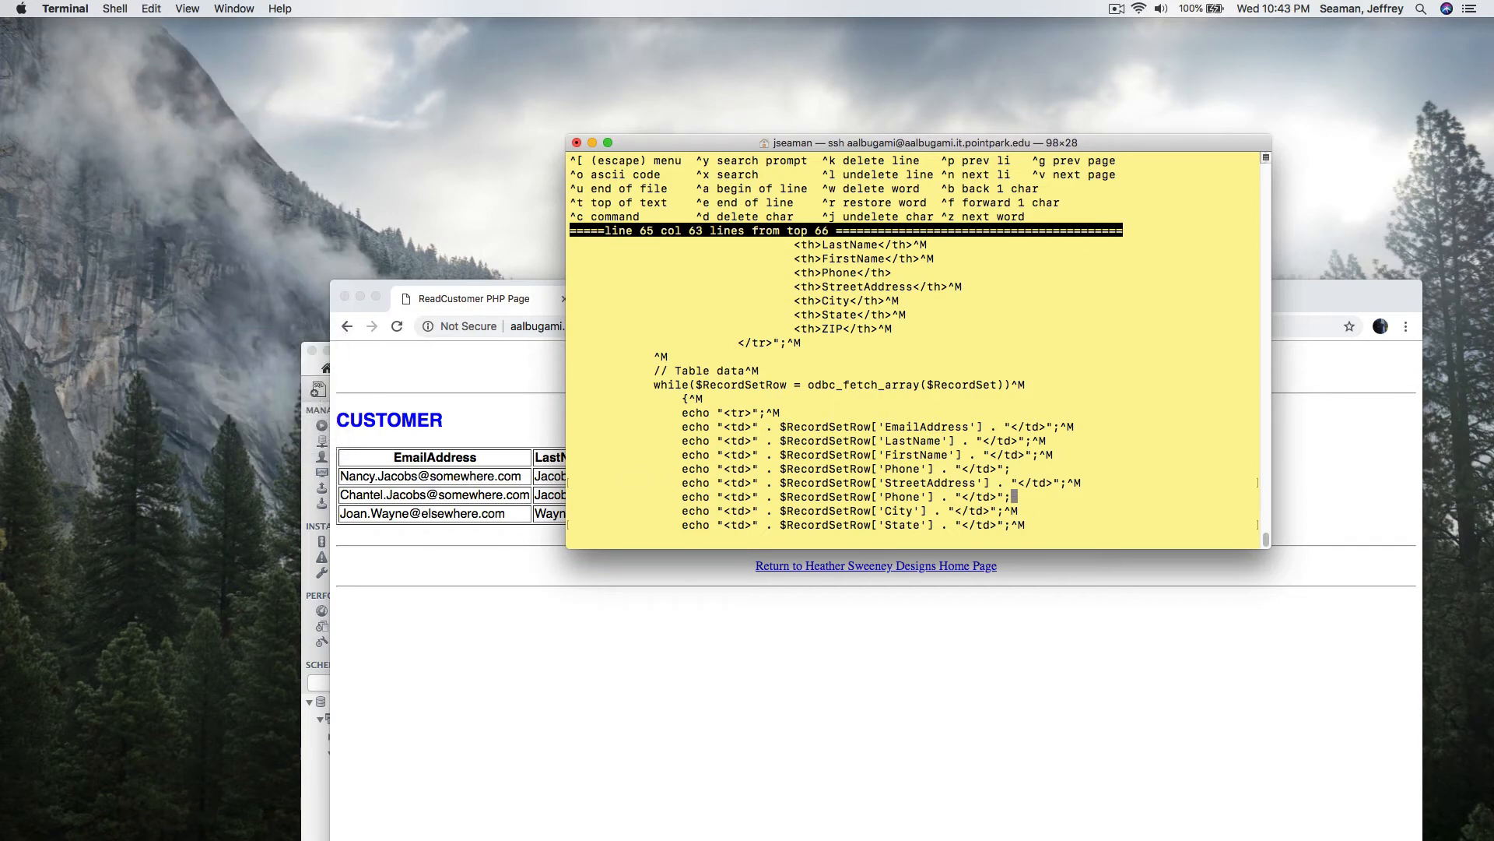
{"action": "key", "text": "BackSpace"}
{"action": "key", "text": "BackSpace"}
{"action": "key", "text": "BackSpace"}
{"action": "key", "text": "BackSpace"}
{"action": "key", "text": "BackSpace"}
{"action": "key", "text": "BackSpace"}
{"action": "key", "text": "BackSpace"}
{"action": "key", "text": "BackSpace"}
{"action": "key", "text": "BackSpace"}
{"action": "key", "text": "BackSpace"}
{"action": "key", "text": "BackSpace"}
{"action": "key", "text": "BackSpace"}
{"action": "key", "text": "BackSpace"}
{"action": "key", "text": "BackSpace"}
{"action": "key", "text": "BackSpace"}
{"action": "key", "text": "BackSpace"}
{"action": "key", "text": "BackSpace"}
{"action": "key", "text": "BackSpace"}
{"action": "key", "text": "BackSpace"}
{"action": "key", "text": "BackSpace"}
{"action": "key", "text": "BackSpace"}
{"action": "key", "text": "BackSpace"}
{"action": "key", "text": "BackSpace"}
{"action": "key", "text": "BackSpace"}
{"action": "key", "text": "BackSpace"}
{"action": "key", "text": "BackSpace"}
{"action": "key", "text": "BackSpace"}
{"action": "key", "text": "BackSpace"}
{"action": "key", "text": "BackSpace"}
{"action": "key", "text": "BackSpace"}
{"action": "key", "text": "BackSpace"}
{"action": "key", "text": "BackSpace"}
{"action": "key", "text": "BackSpace"}
{"action": "key", "text": "BackSpace"}
{"action": "key", "text": "BackSpace"}
{"action": "key", "text": "BackSpace"}
{"action": "key", "text": "BackSpace"}
{"action": "key", "text": "BackSpace"}
{"action": "key", "text": "BackSpace"}
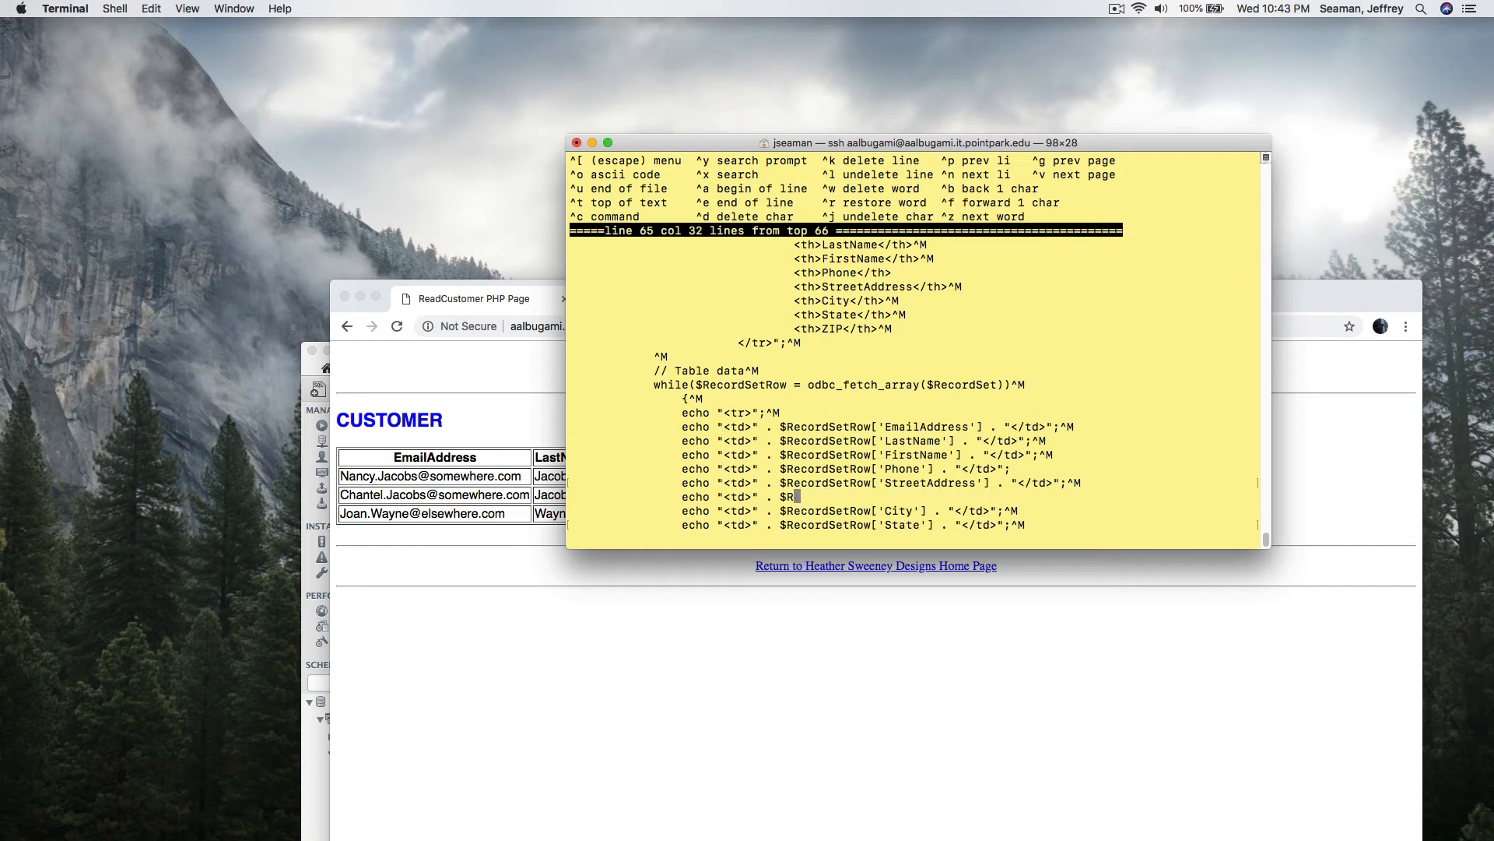
{"action": "key", "text": "BackSpace"}
{"action": "key", "text": "BackSpace"}
{"action": "key", "text": "BackSpace"}
{"action": "key", "text": "BackSpace"}
{"action": "key", "text": "BackSpace"}
{"action": "key", "text": "BackSpace"}
{"action": "key", "text": "BackSpace"}
{"action": "key", "text": "BackSpace"}
{"action": "key", "text": "BackSpace"}
{"action": "key", "text": "BackSpace"}
{"action": "key", "text": "BackSpace"}
{"action": "key", "text": "BackSpace"}
{"action": "key", "text": "BackSpace"}
{"action": "key", "text": "BackSpace"}
{"action": "key", "text": "BackSpace"}
{"action": "key", "text": "BackSpace"}
{"action": "key", "text": "BackSpace"}
{"action": "key", "text": "BackSpace"}
{"action": "key", "text": "BackSpace"}
{"action": "key", "text": "BackSpace"}
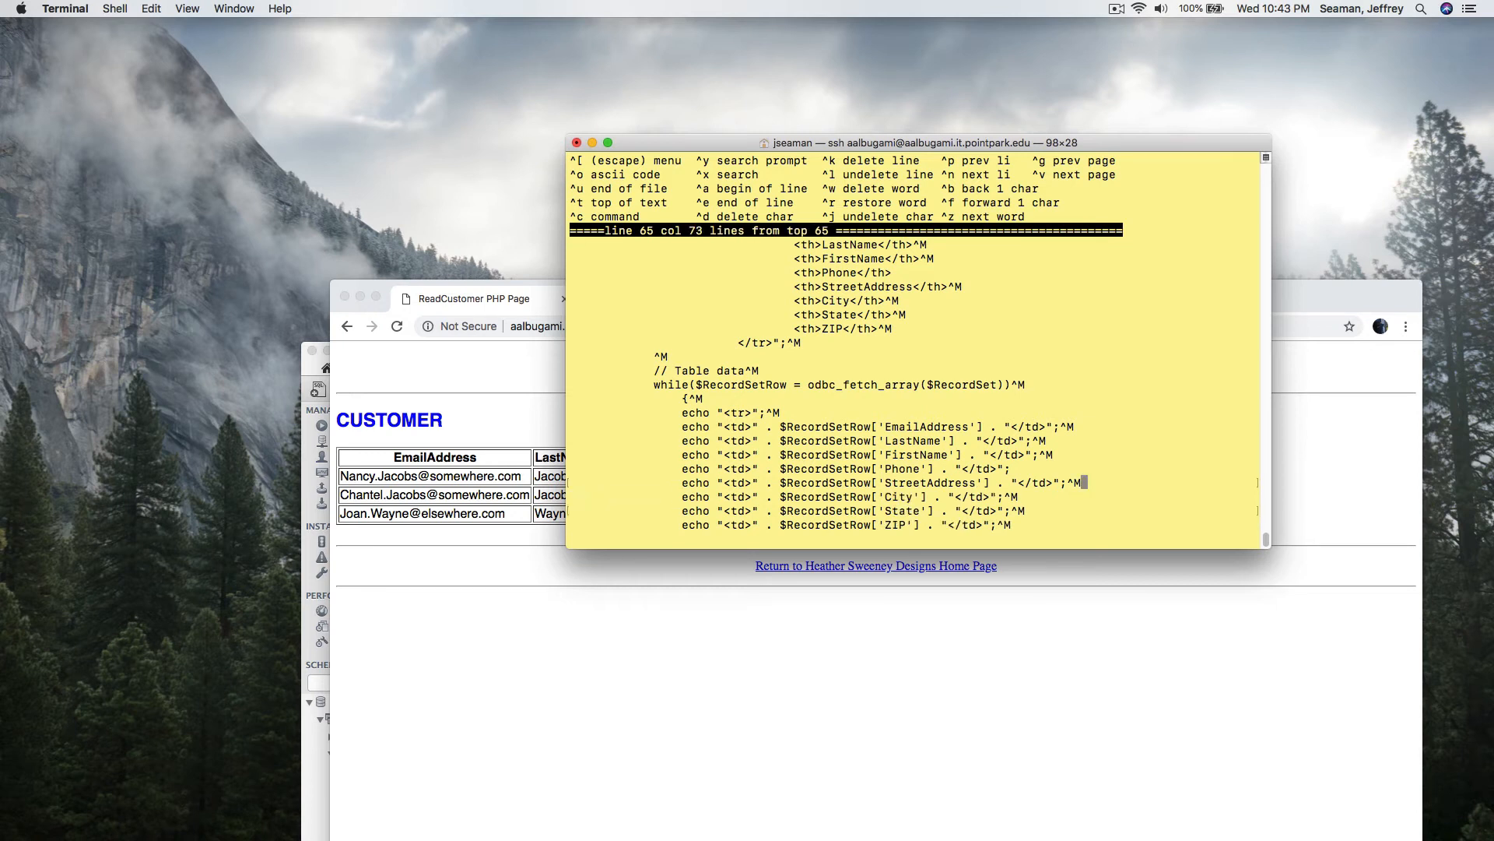
{"action": "key", "text": "Escape"}
{"action": "key", "text": "a"}
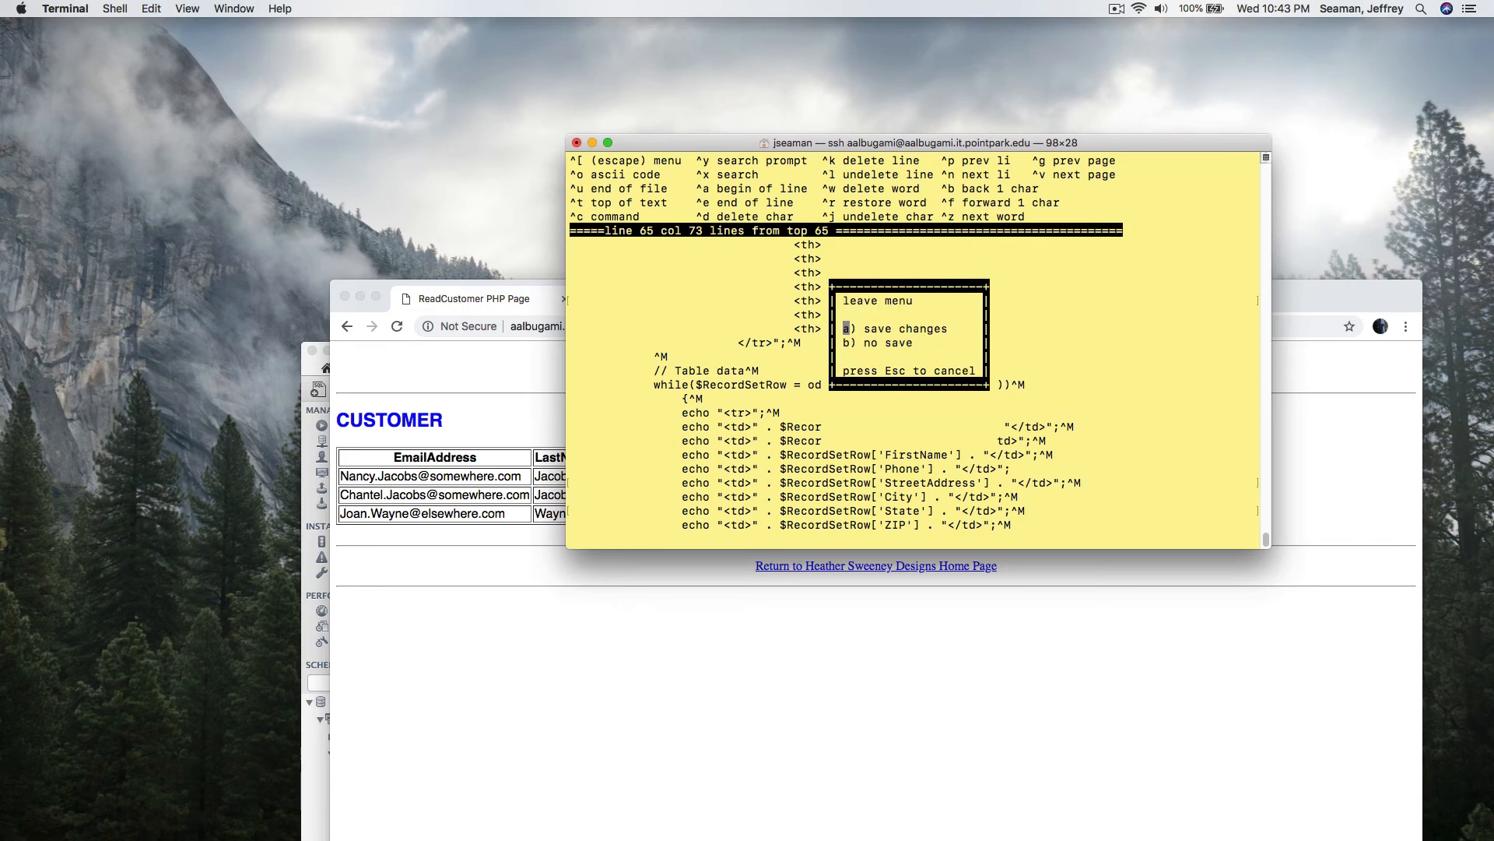
{"action": "key", "text": "a"}
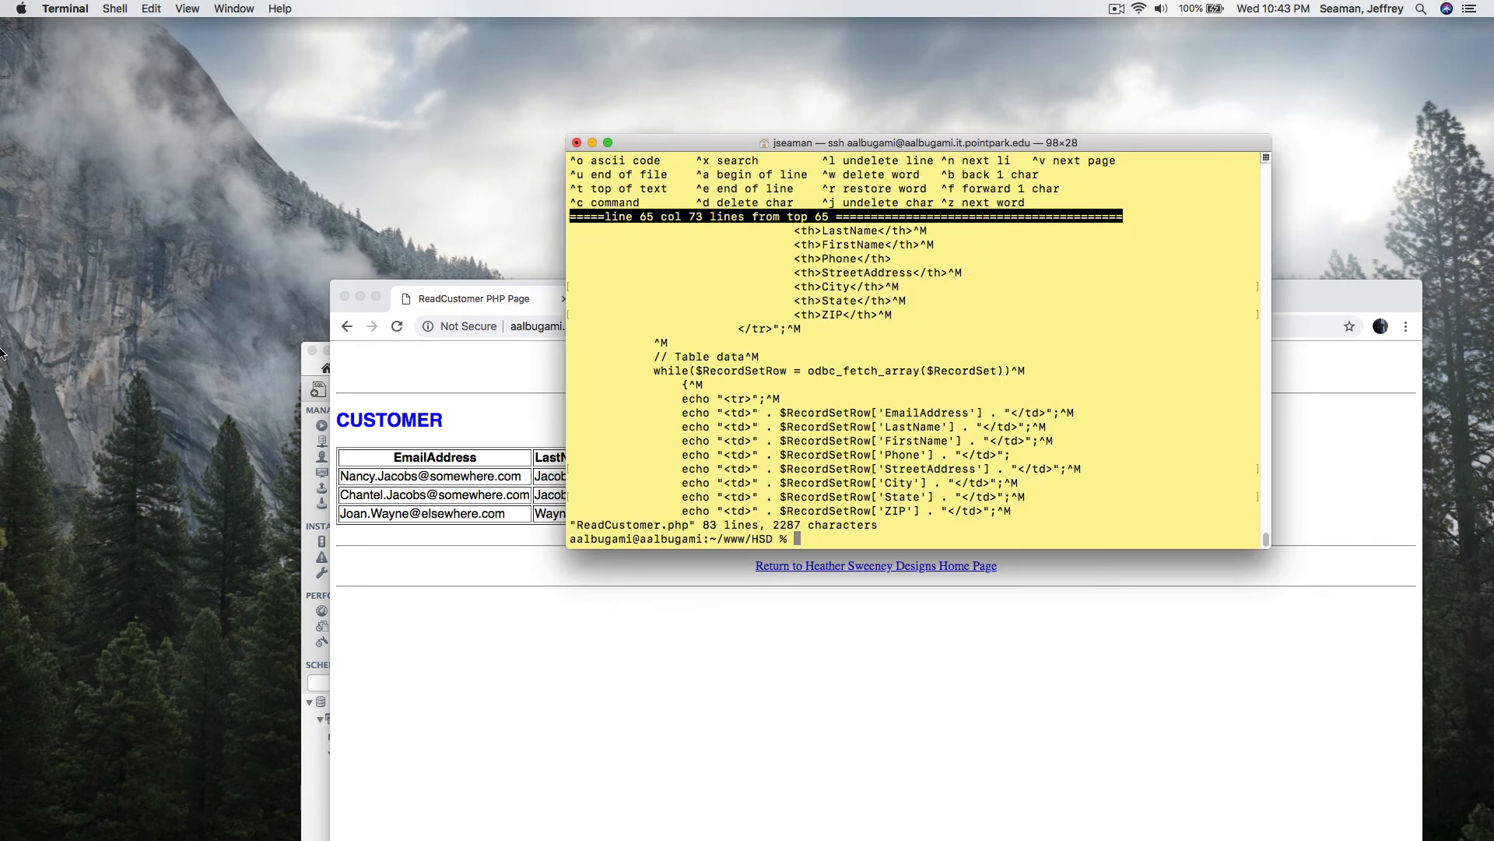
{"action": "left_click", "coordinate": [397, 326]}
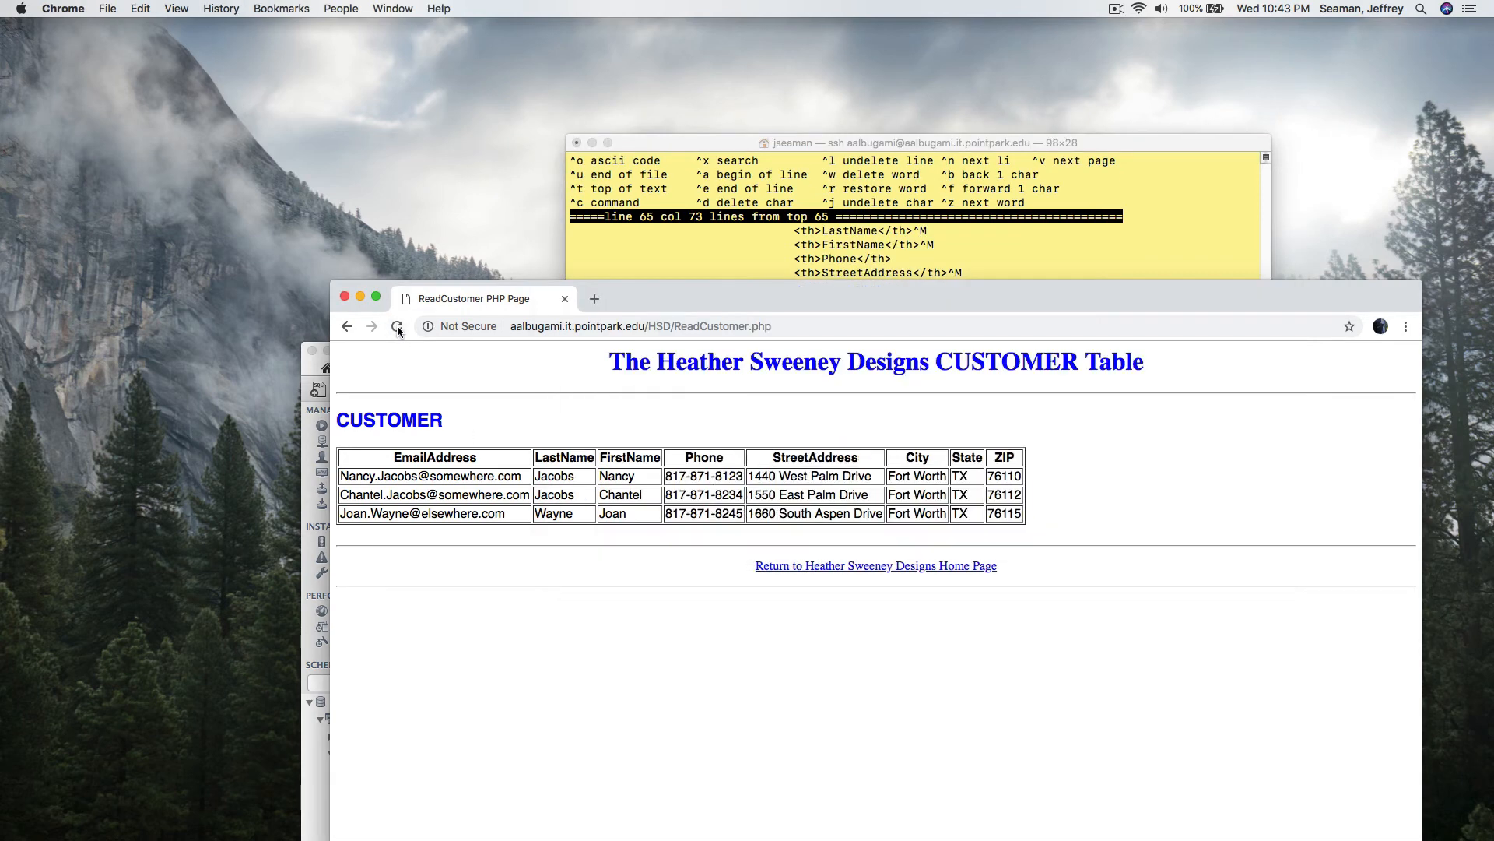